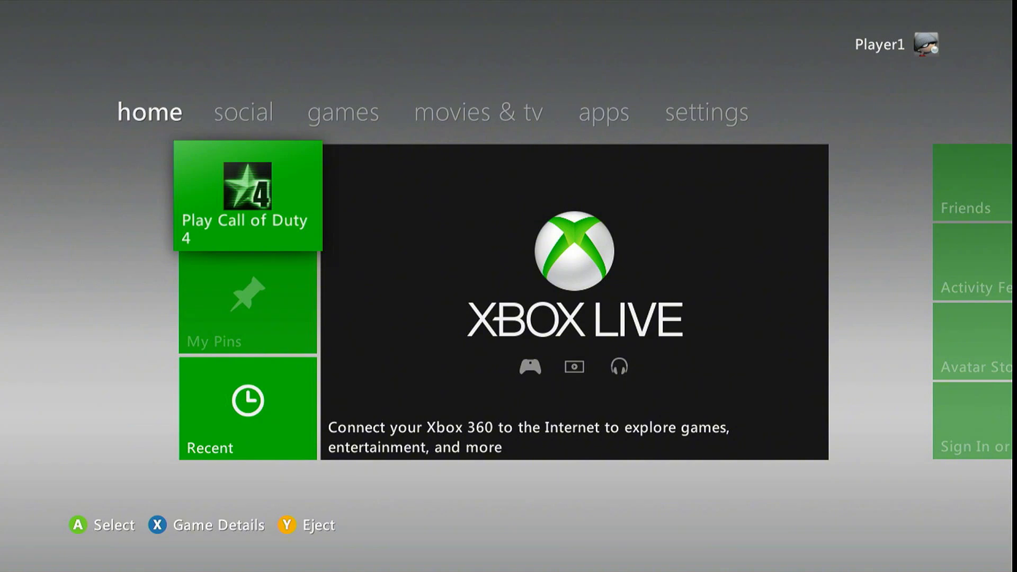
# Check the available options in the Call of Duty 4 game details, and return to the home screen
pyautogui.press('x')
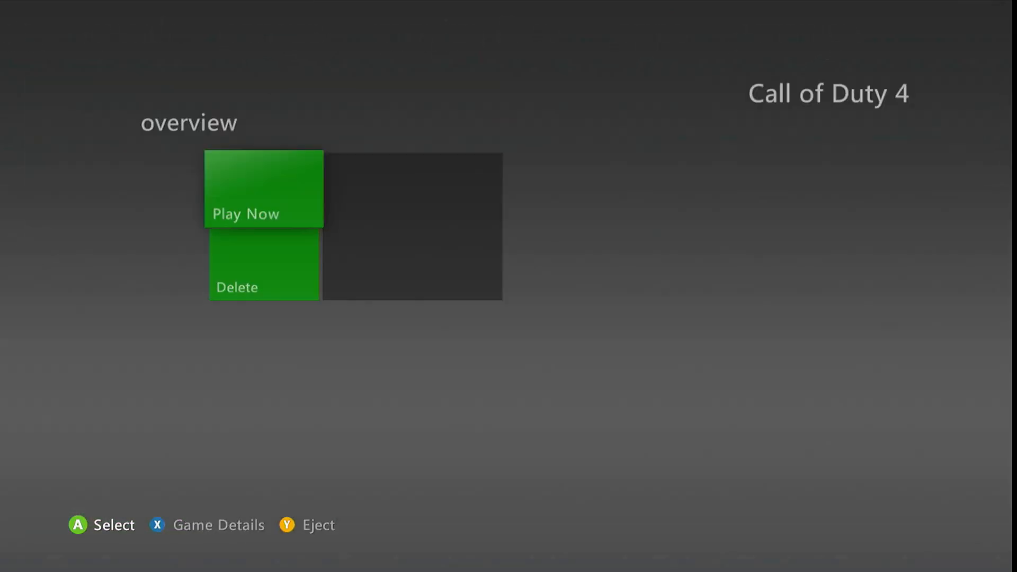
pyautogui.press('Down')
pyautogui.press('Up')
pyautogui.press('Down')
pyautogui.press('Up')
pyautogui.press('Down')
pyautogui.press('Up')
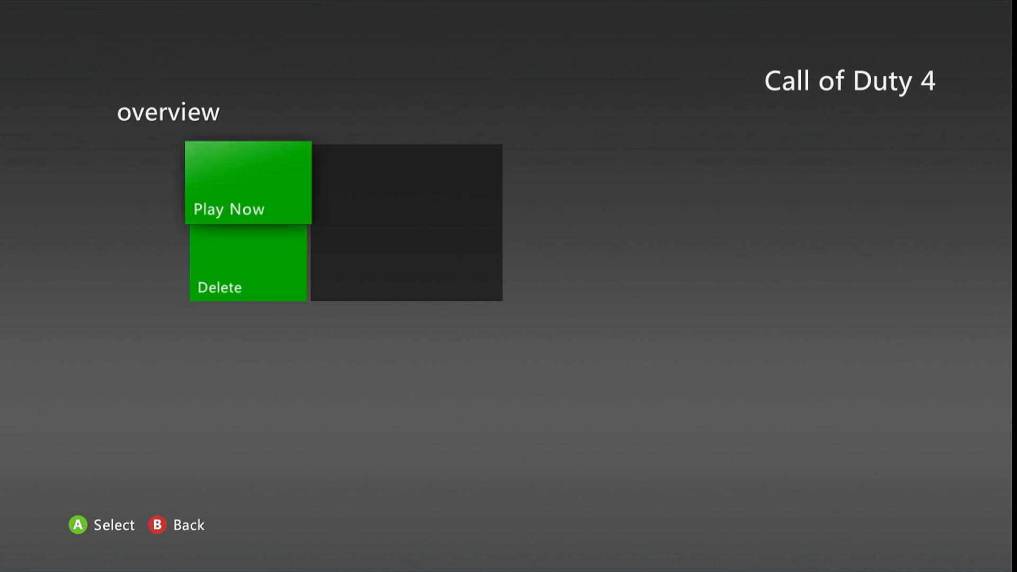
pyautogui.press('b')
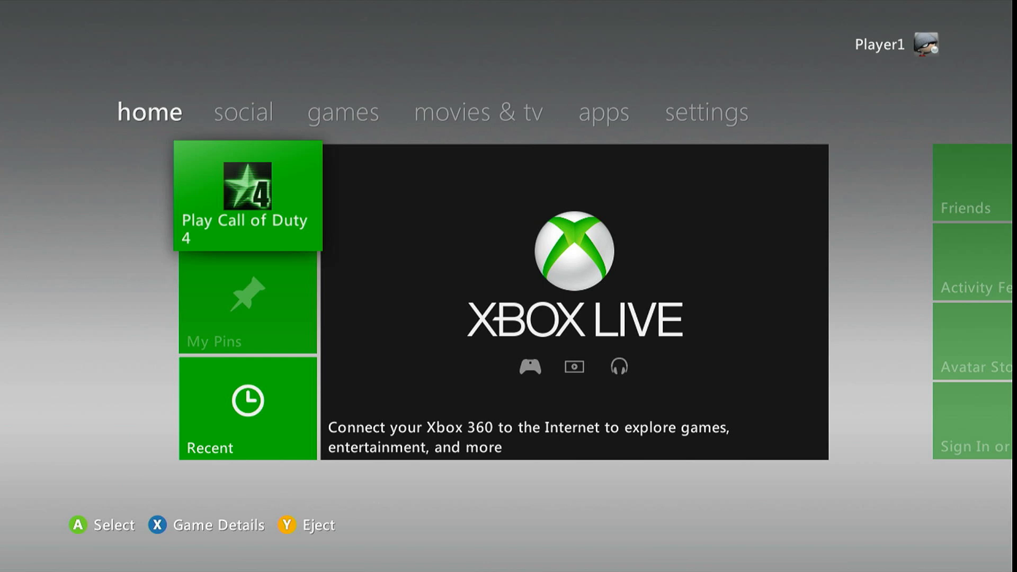
# Open the My Games library from the games section of the dashboard
pyautogui.press('Right')
pyautogui.press('Right')
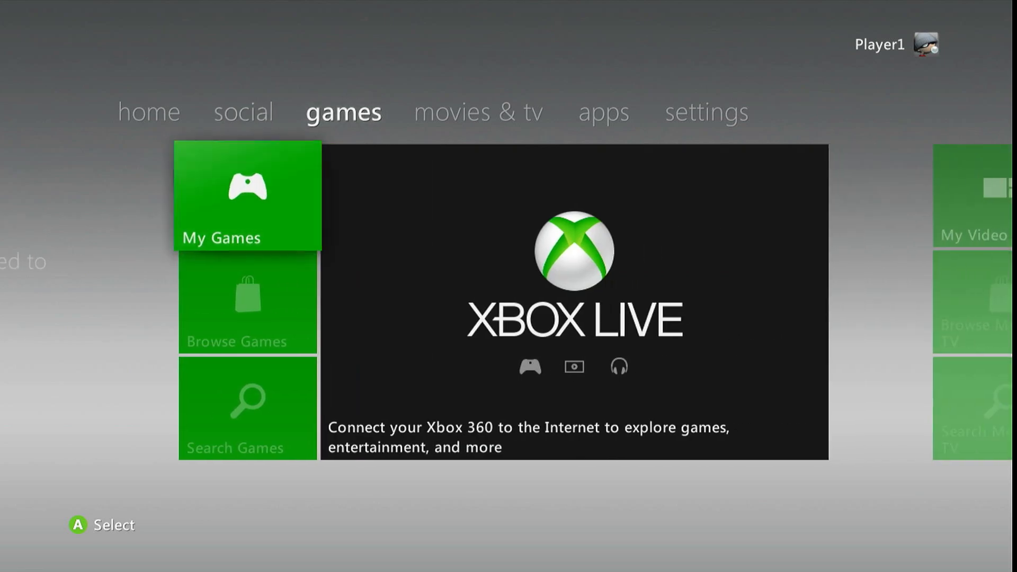
pyautogui.press('a')
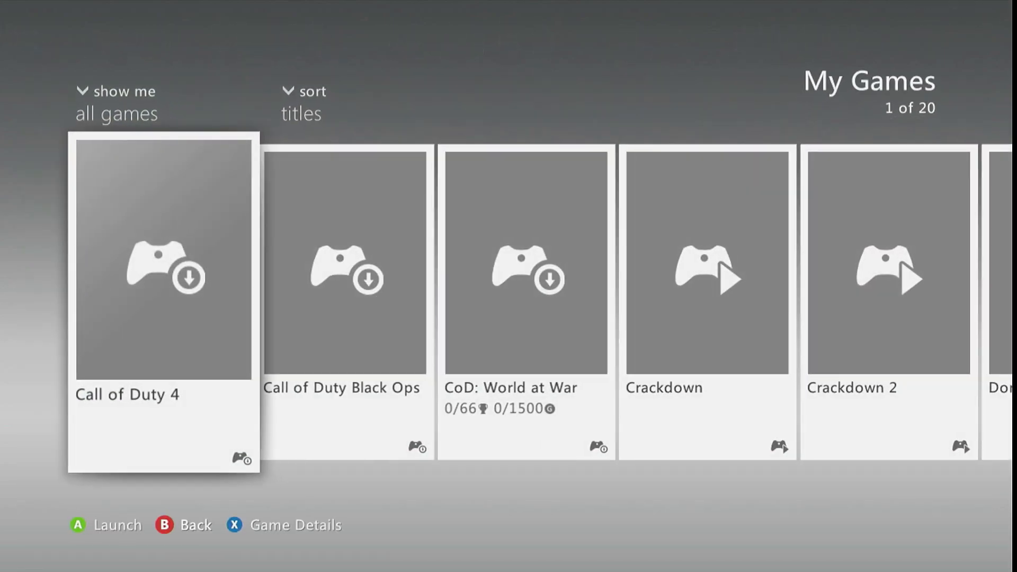
pyautogui.press('Right')
pyautogui.press('Left')
pyautogui.press('b')
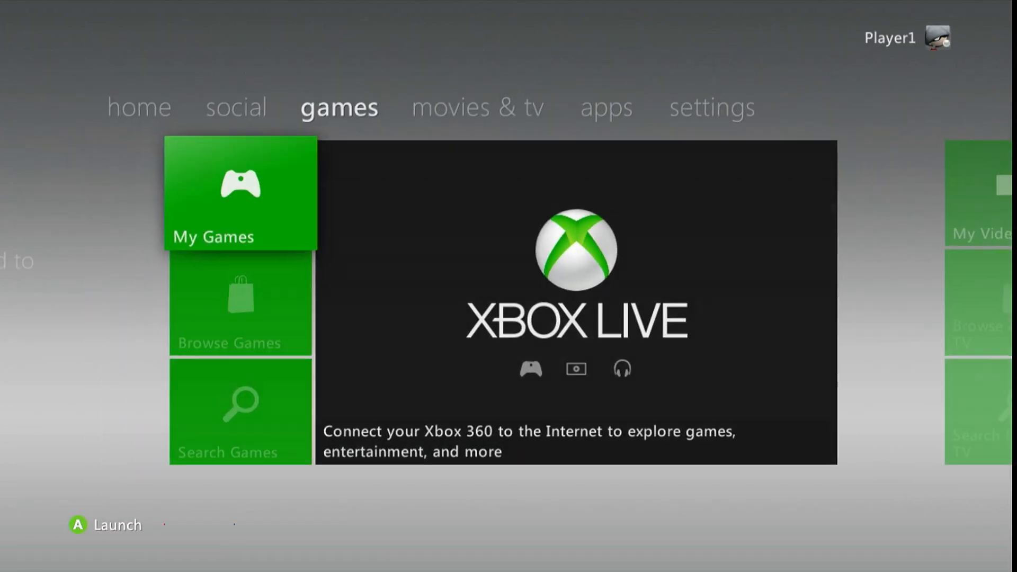
pyautogui.press('Left')
pyautogui.press('Left')
pyautogui.press('Right')
pyautogui.press('Right')
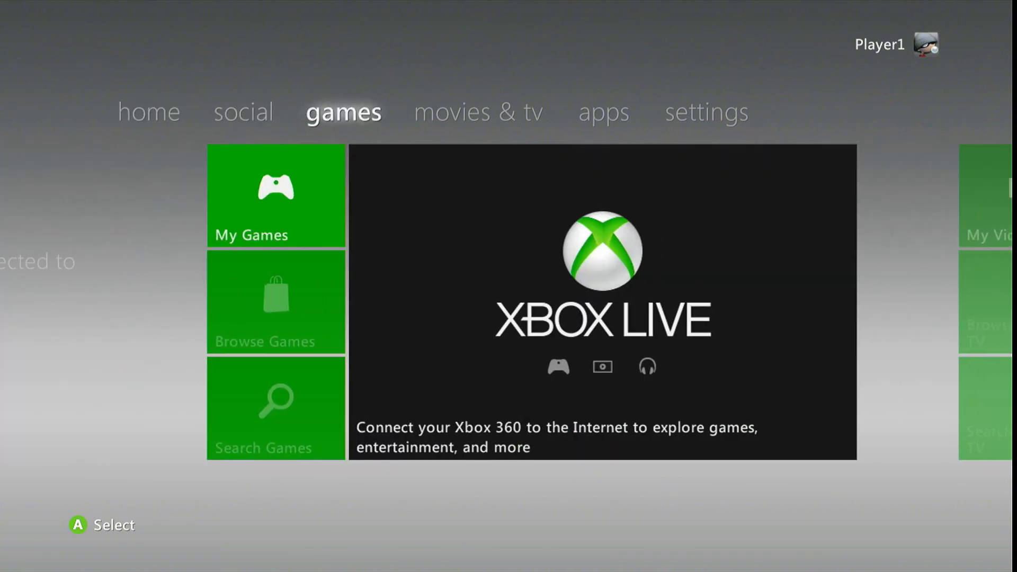
pyautogui.press('a')
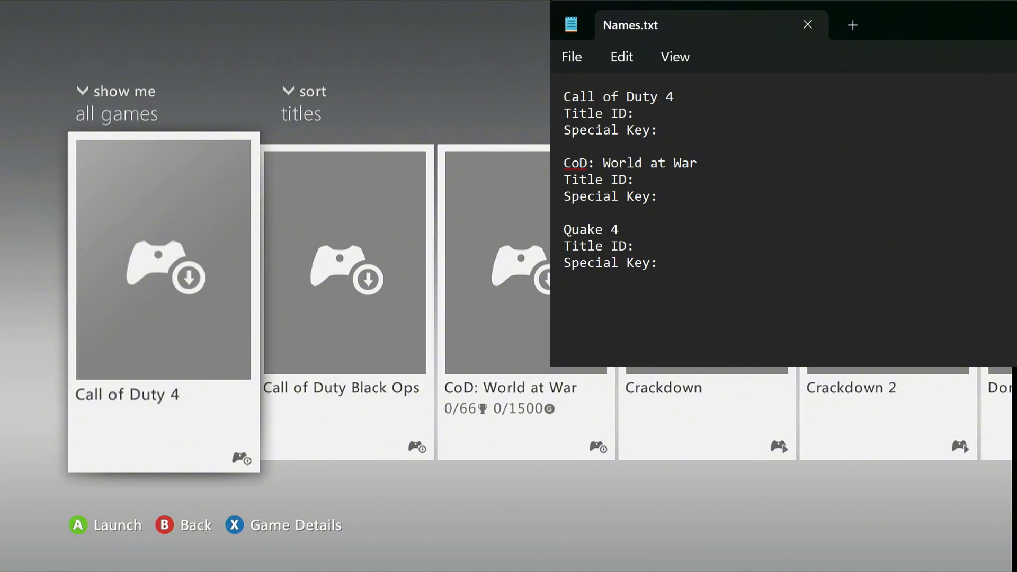
# Browse the My Games library for CoD: World at War and Quake 4, and go back towards the start of the list
pyautogui.press('Right')
pyautogui.press('Right')
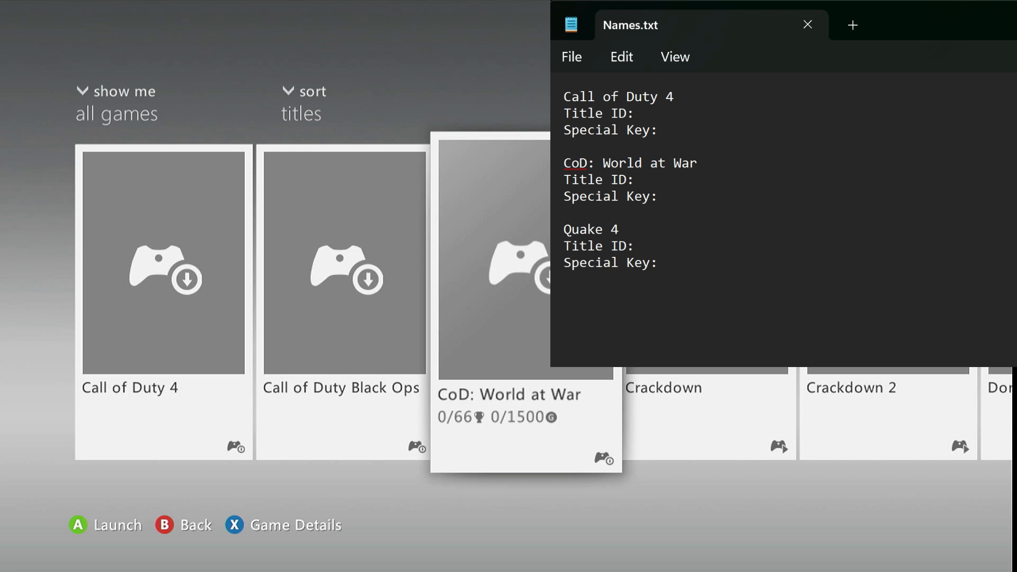
pyautogui.press('Right')
pyautogui.press('Right')
pyautogui.press('Right')
pyautogui.press('Right')
pyautogui.press('Right')
pyautogui.press('Right')
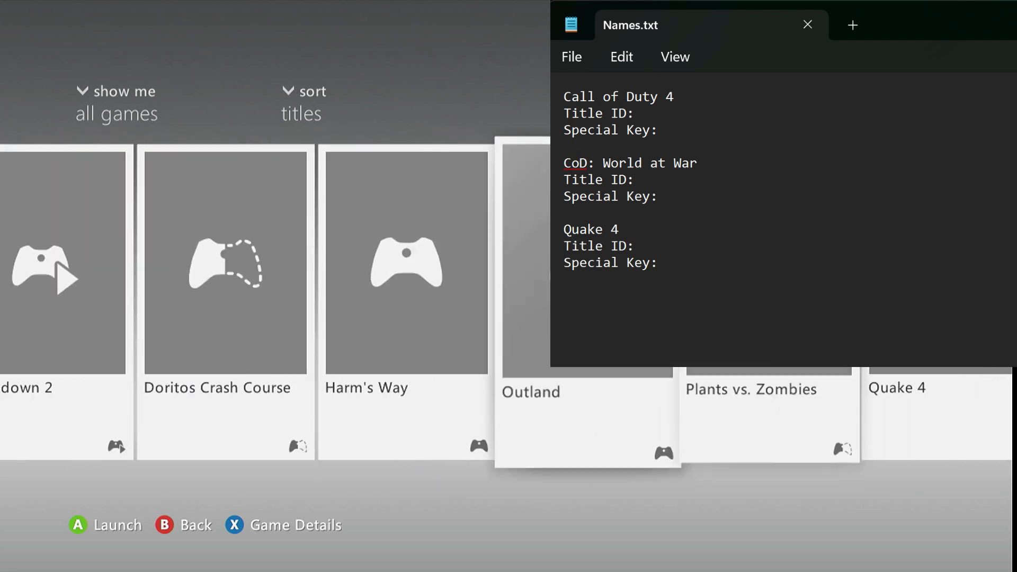
pyautogui.press('Right')
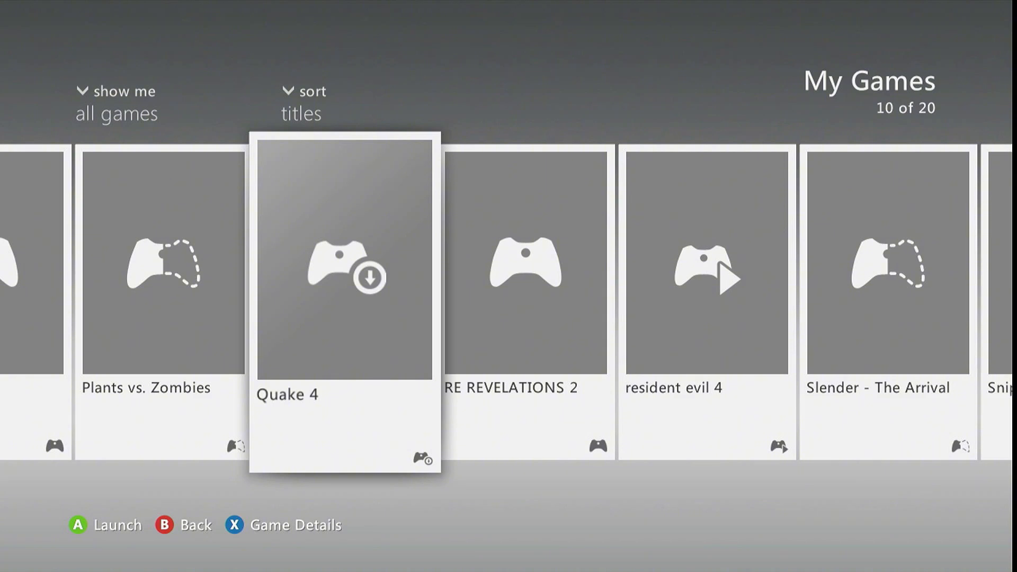
pyautogui.press('Left')
pyautogui.press('Left')
pyautogui.press('Left')
pyautogui.press('Left')
pyautogui.press('Left')
pyautogui.press('Left')
pyautogui.press('Left')
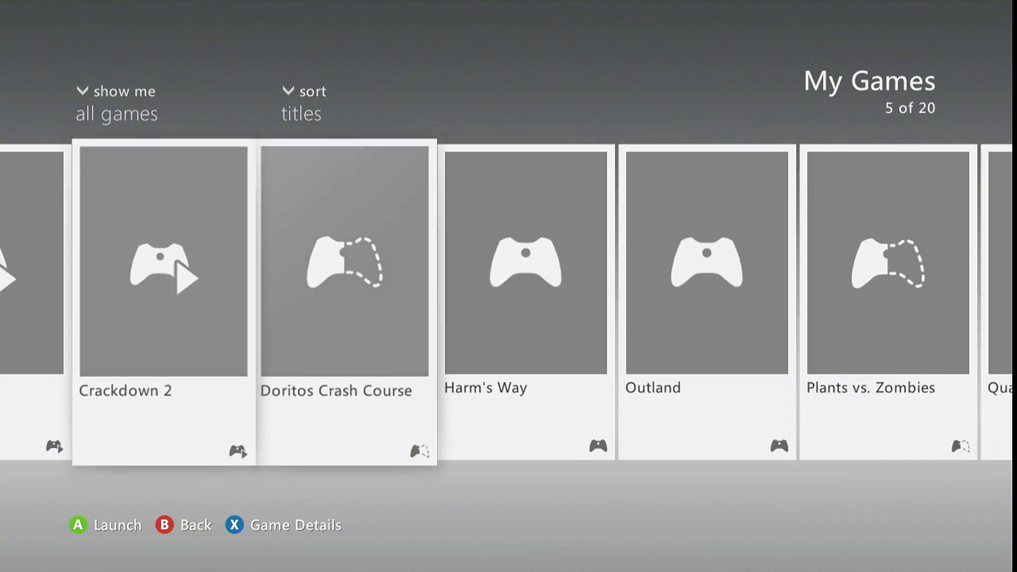
pyautogui.press('Left')
pyautogui.press('Left')
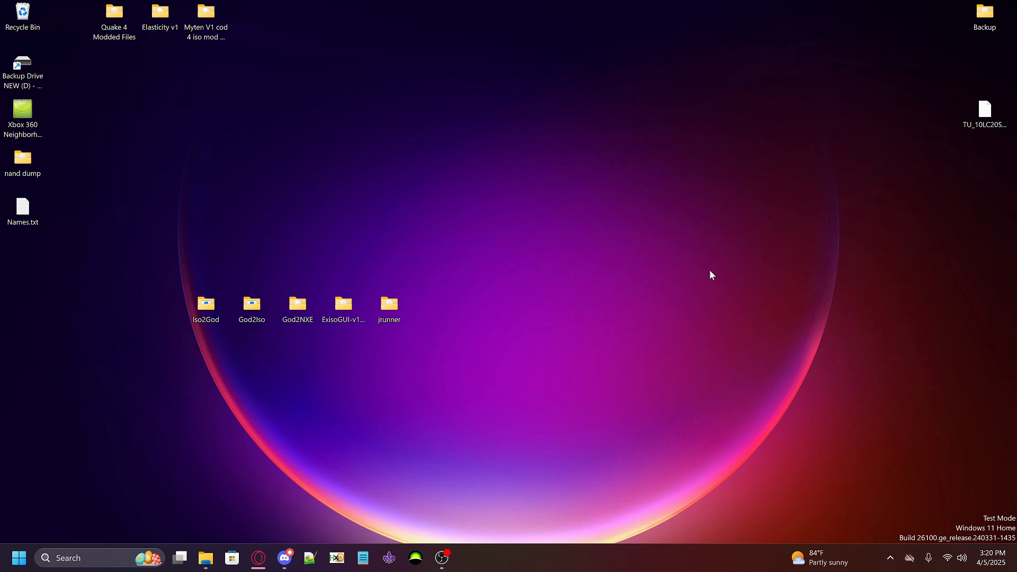
# Switch to File Explorer, show the Content folder on SPARE DRIVE (F:), and move its window clear of the desktop tool folders
pyautogui.moveTo(206, 556)
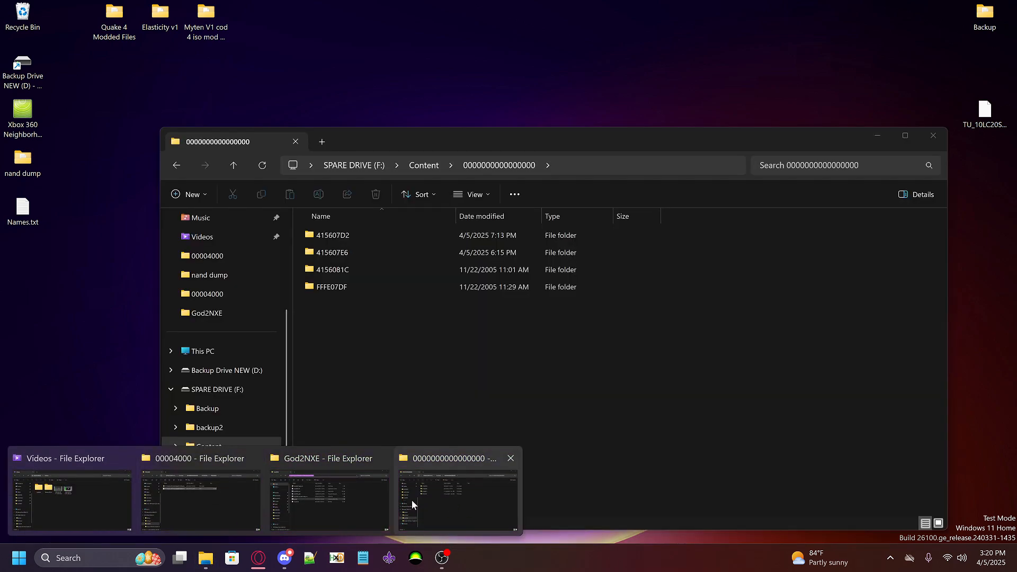
pyautogui.click(411, 500)
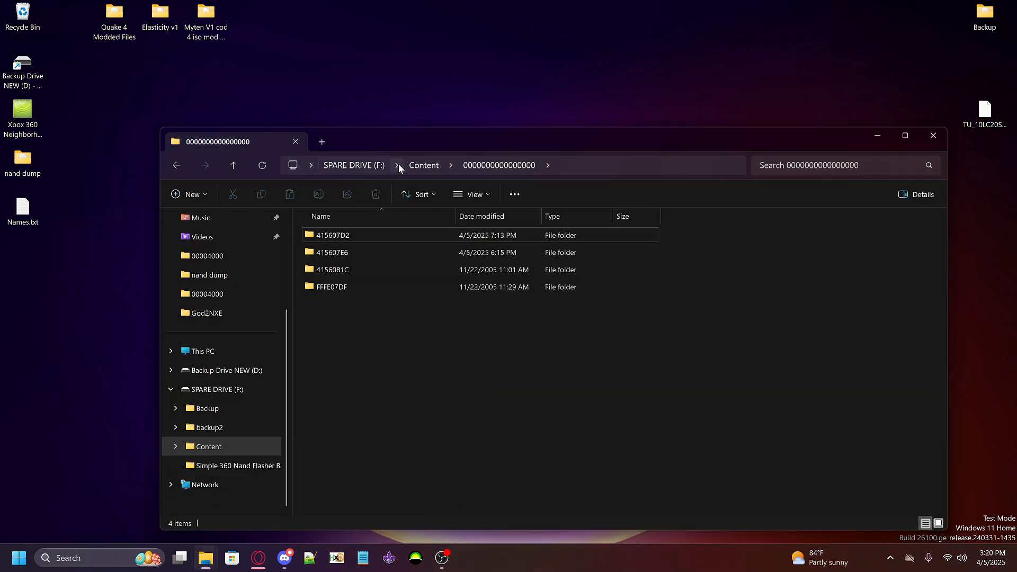
pyautogui.click(439, 165)
pyautogui.moveTo(425, 138); pyautogui.dragTo(689, 127)
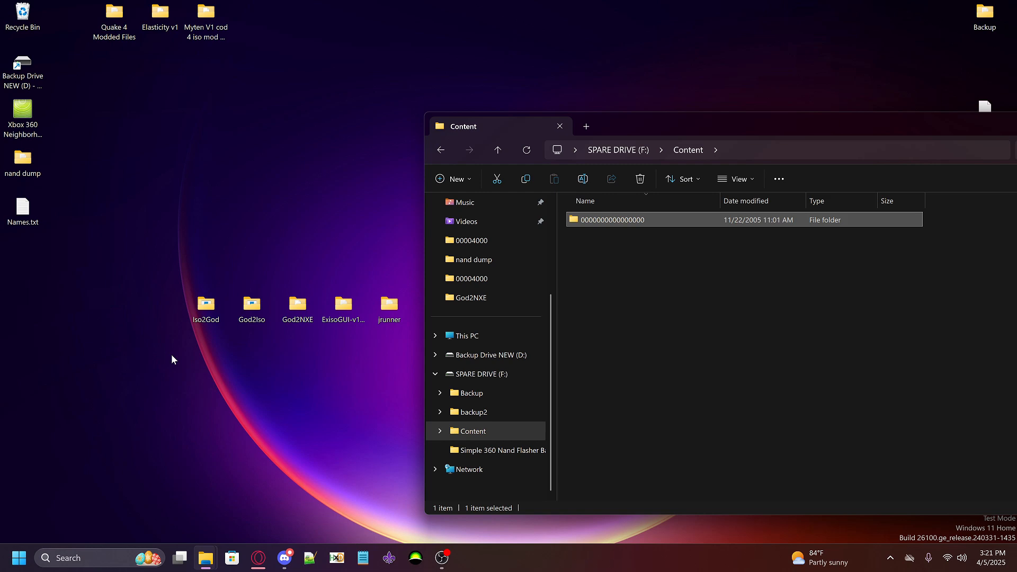
pyautogui.moveTo(147, 291); pyautogui.dragTo(405, 321)
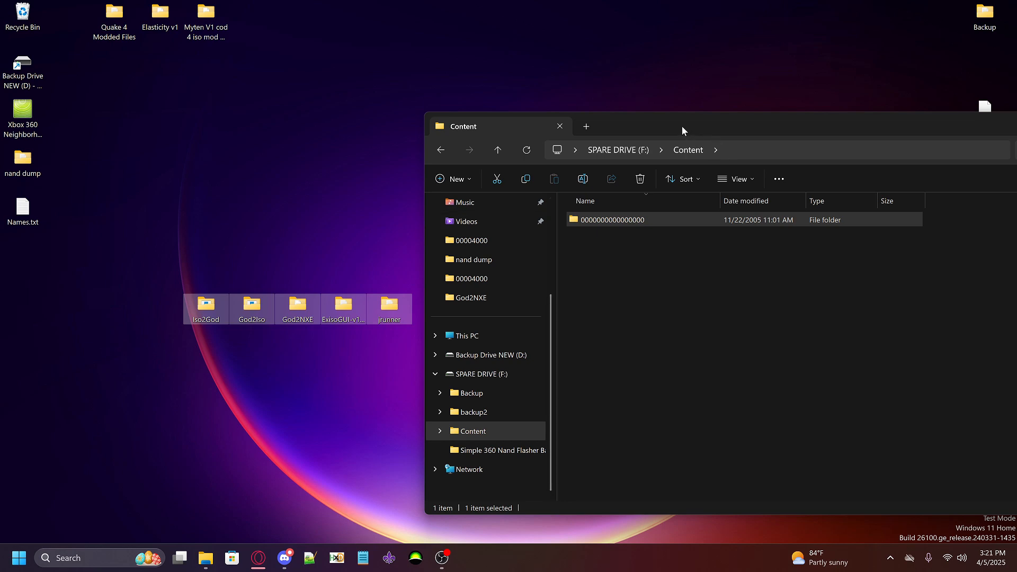
pyautogui.moveTo(682, 126); pyautogui.dragTo(626, 105)
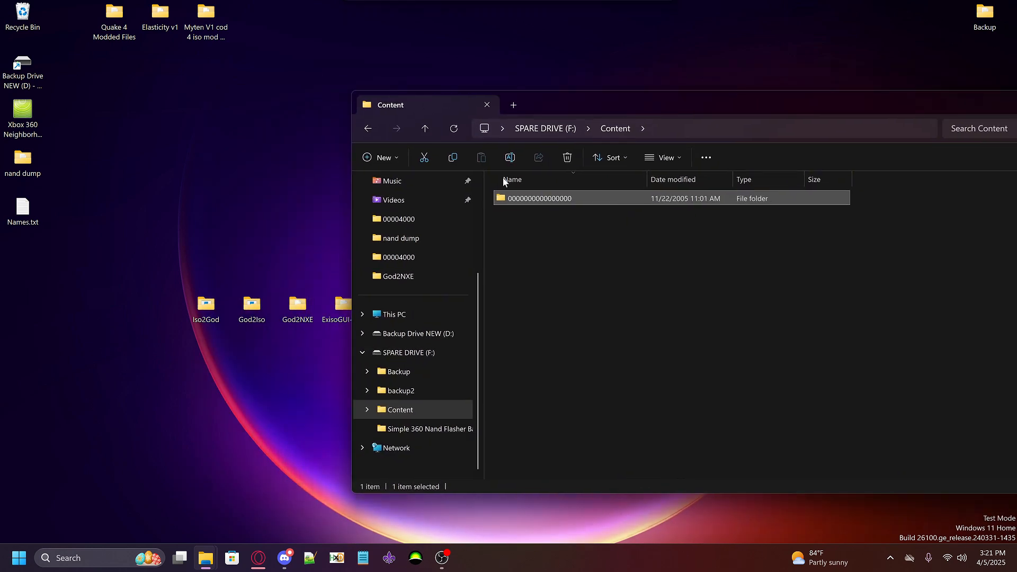
# Open Names.txt from the desktop and move its window lower to uncover the Content folder's contents
pyautogui.doubleClick(17, 223)
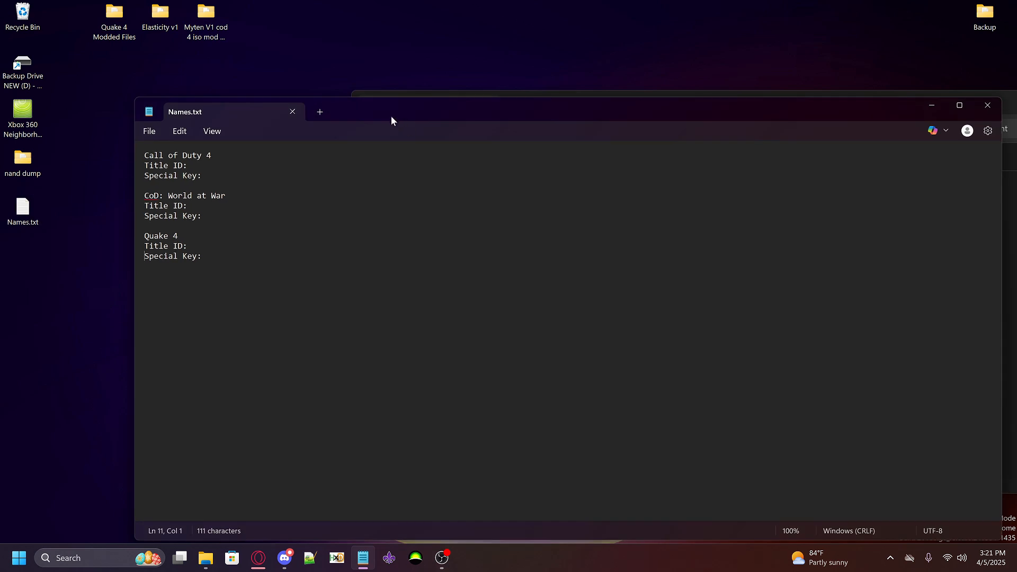
pyautogui.moveTo(391, 120); pyautogui.dragTo(287, 228)
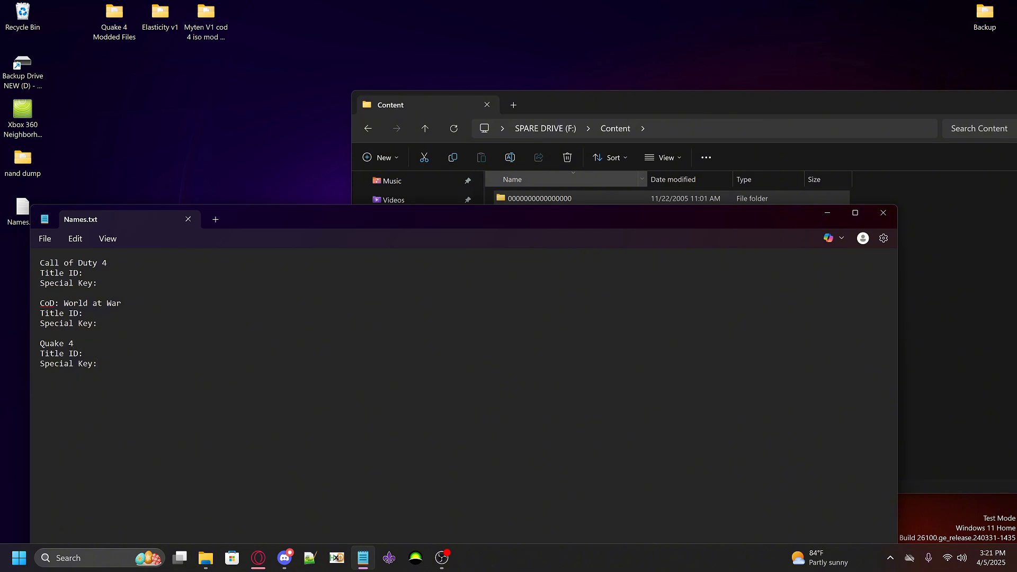
pyautogui.hotkey('shift', 'Right')
pyautogui.hotkey('shift', 'Right')
pyautogui.hotkey('shift', 'Right')
pyautogui.hotkey('shift', 'Right')
pyautogui.hotkey('shift', 'Right')
pyautogui.hotkey('shift', 'Right')
pyautogui.hotkey('shift', 'Right')
pyautogui.hotkey('shift', 'Right')
pyautogui.hotkey('shift', 'Right')
pyautogui.hotkey('shift', 'Right')
pyautogui.hotkey('shift', 'Right')
pyautogui.press('End')
# Switch to the Opera browser and look through the Xbox 360 TitleIDs list from its beginning
pyautogui.click(258, 558)
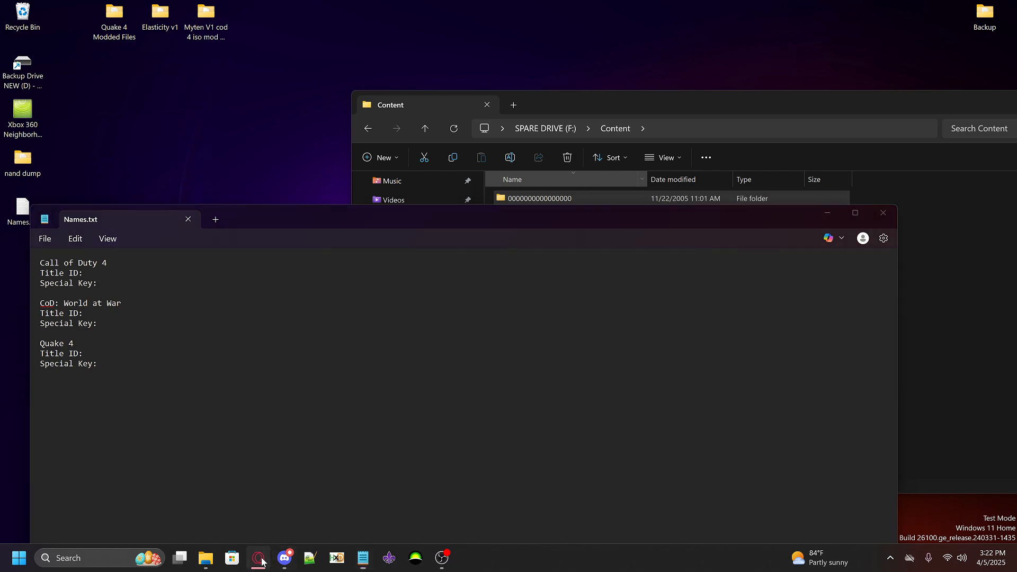
pyautogui.moveTo(245, 20); pyautogui.dragTo(446, 65)
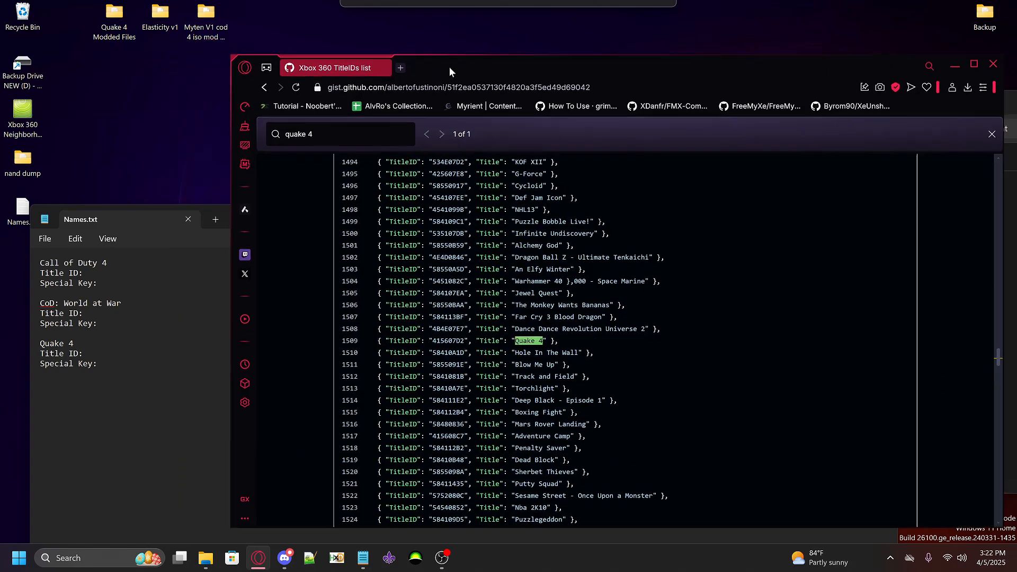
pyautogui.scroll(6, 578, 310)
pyautogui.scroll(20, 579, 310)
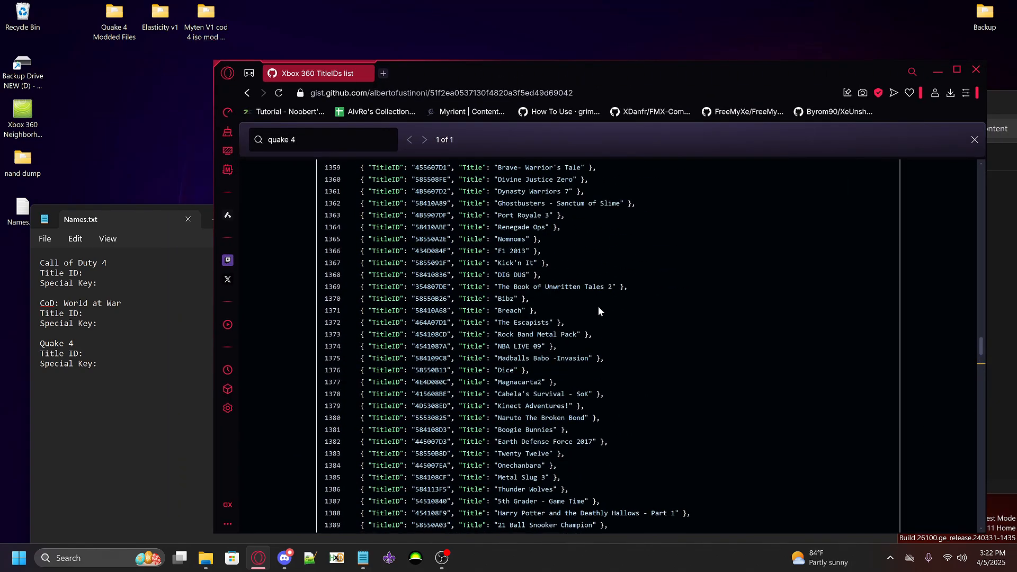
pyautogui.scroll(-7, 727, 311)
pyautogui.moveTo(981, 346); pyautogui.dragTo(997, 168)
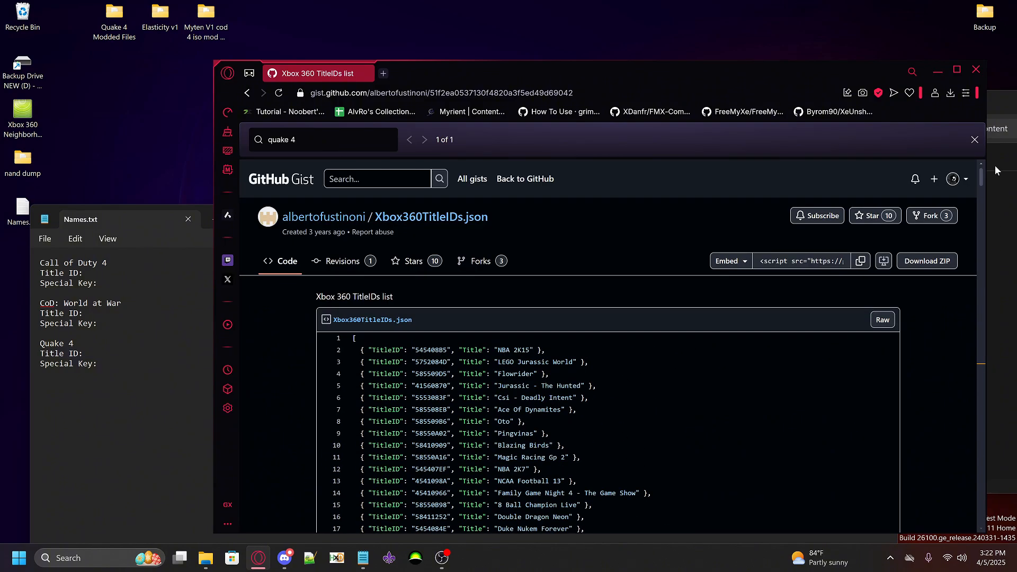
pyautogui.scroll(-4, 671, 246)
pyautogui.scroll(3, 671, 245)
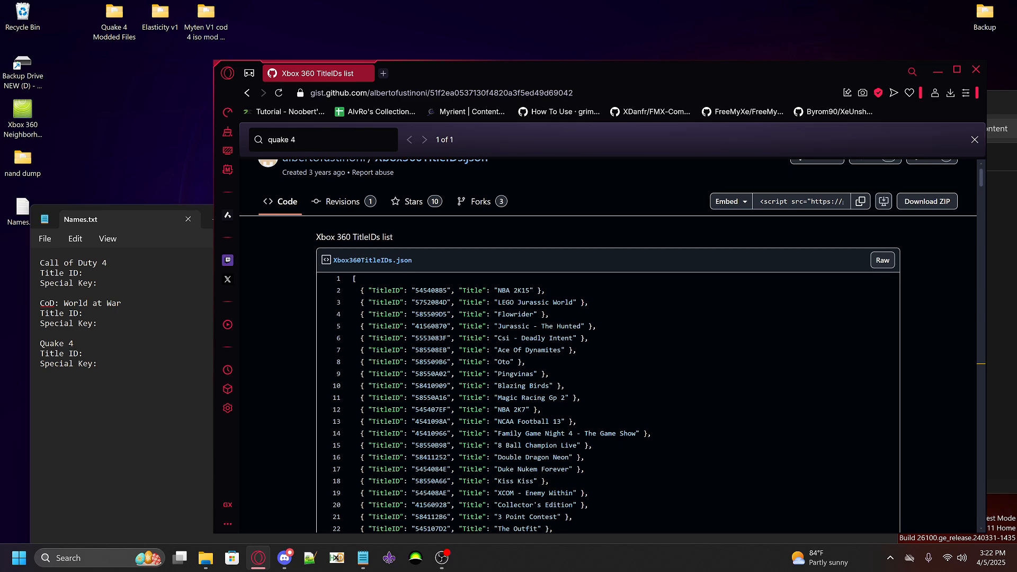
# Find "call of" in the TitleIDs list and copy Modern Warfare's title ID 415607E6 into the Call of Duty 4 entry of Names.txt
pyautogui.hotkey('ctrl', 'f')
pyautogui.write('call of')
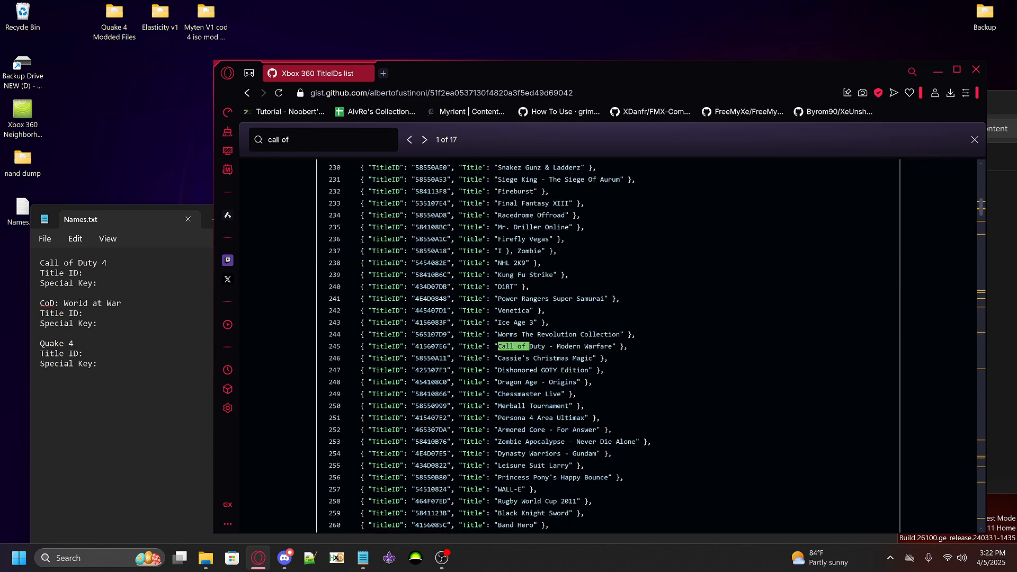
pyautogui.moveTo(448, 347); pyautogui.dragTo(415, 346)
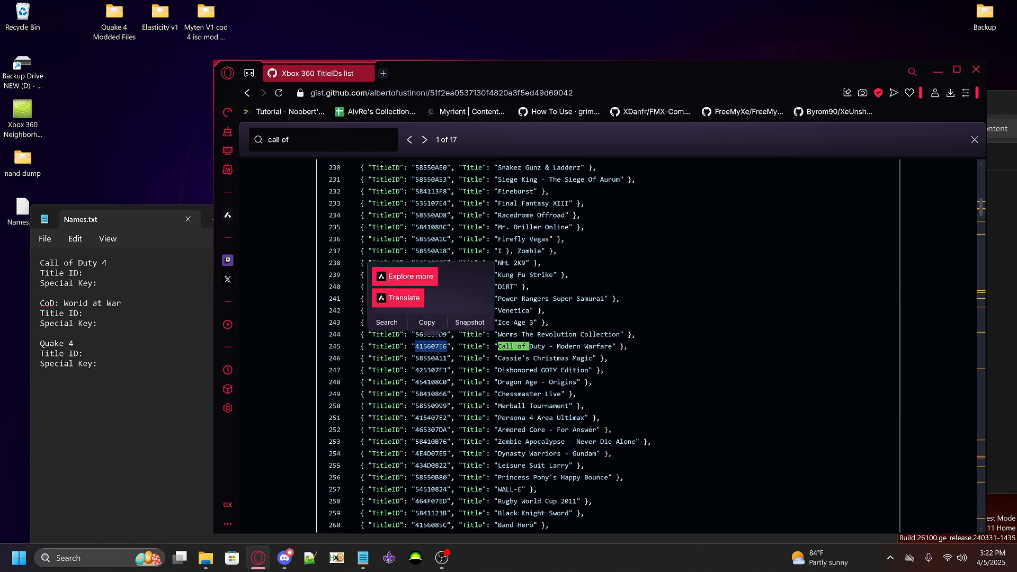
pyautogui.hotkey('ctrl', 'c')
pyautogui.hotkey('alt', 'Tab')
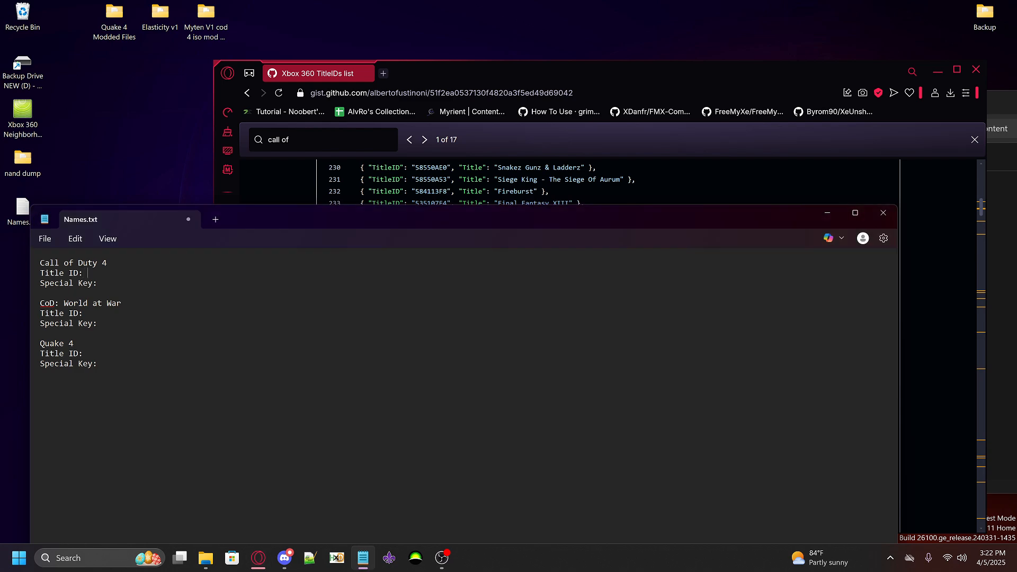
pyautogui.hotkey('ctrl', 'v')
# Find "world at war" in the TitleIDs list and copy its title ID 4156081C into the CoD: World at War entry of Names.txt
pyautogui.hotkey('alt', 'Tab')
pyautogui.hotkey('ctrl', 'f')
pyautogui.write('world at')
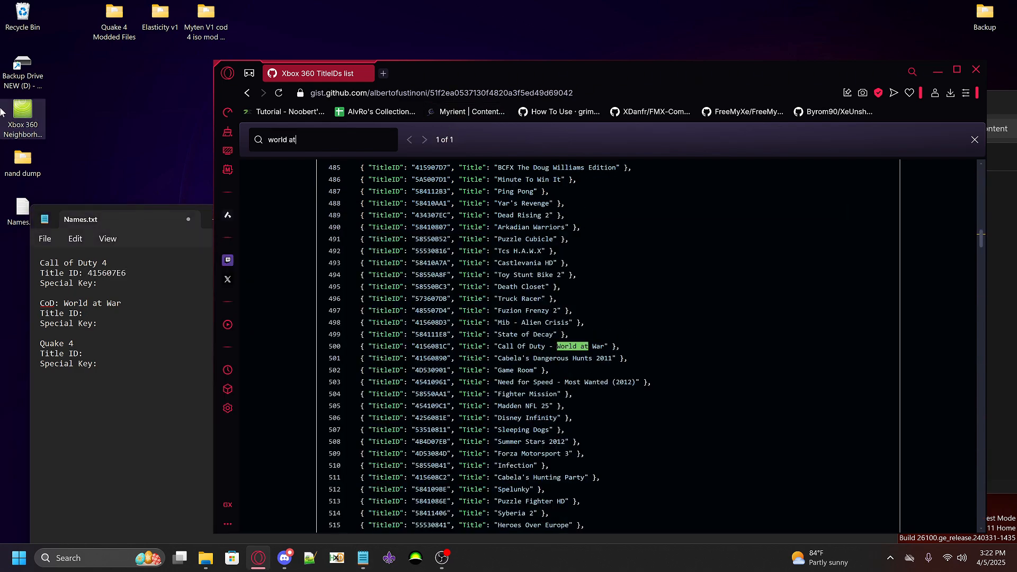
pyautogui.write(' war')
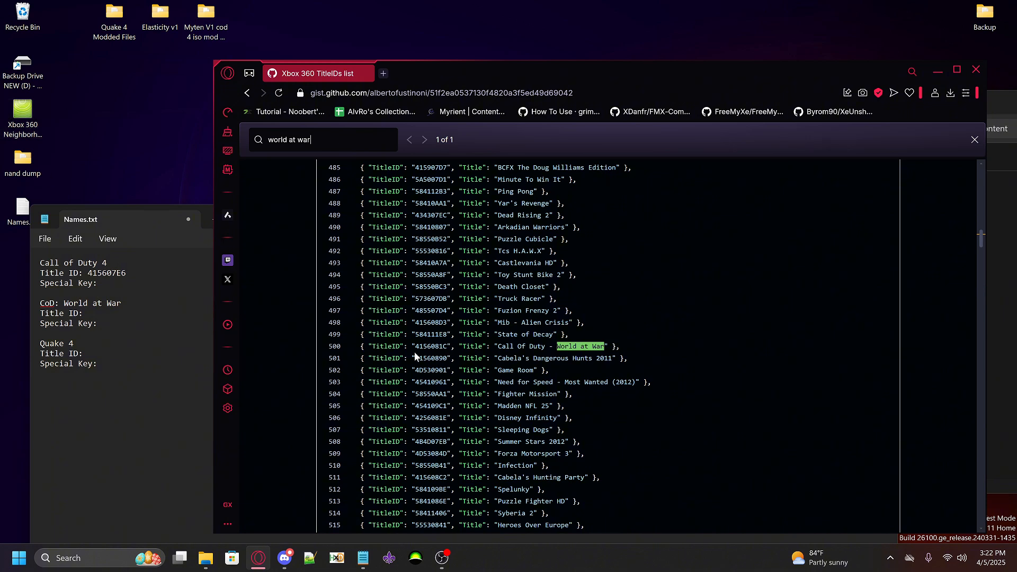
pyautogui.moveTo(416, 346); pyautogui.dragTo(443, 346)
pyautogui.hotkey('ctrl', 'c')
pyautogui.hotkey('alt', 'Tab')
pyautogui.hotkey('ctrl', 'v')
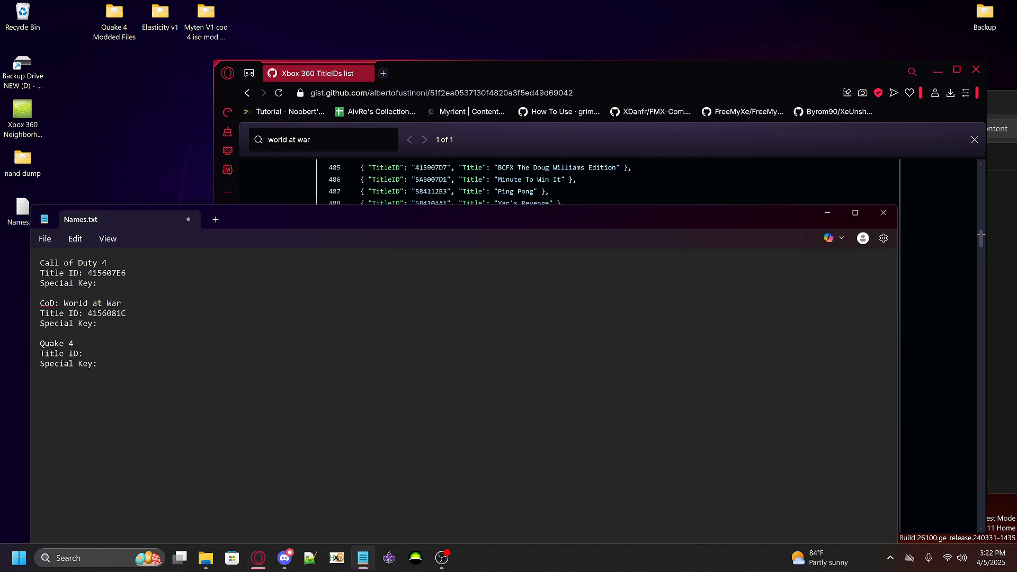
# Find "quake 4" in the TitleIDs list, copy its title ID 415607D2 into the Quake 4 entry of Names.txt, and return to the list
pyautogui.hotkey('alt', 'Tab')
pyautogui.hotkey('ctrl', 'f')
pyautogui.write('q')
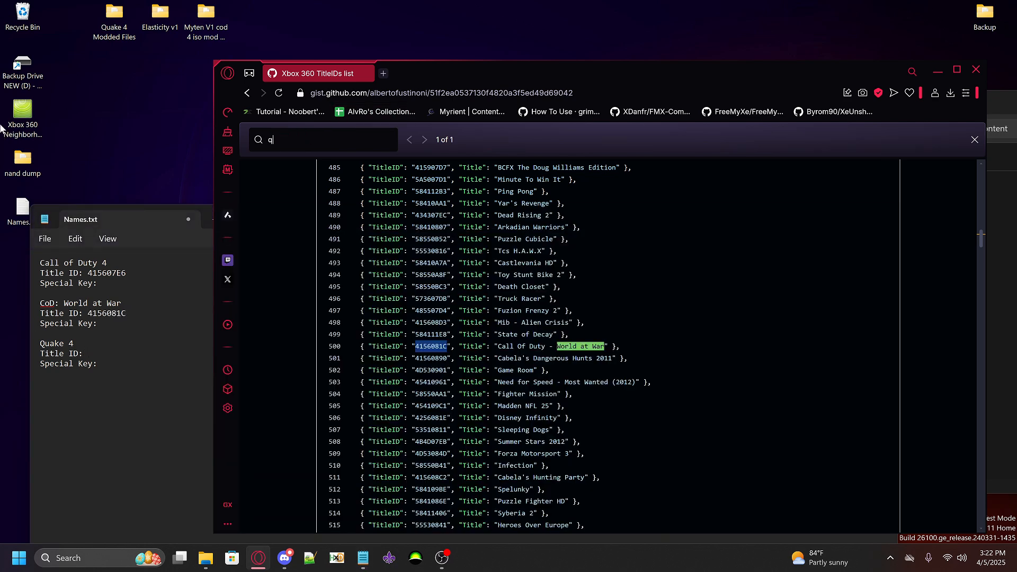
pyautogui.write('uake 4')
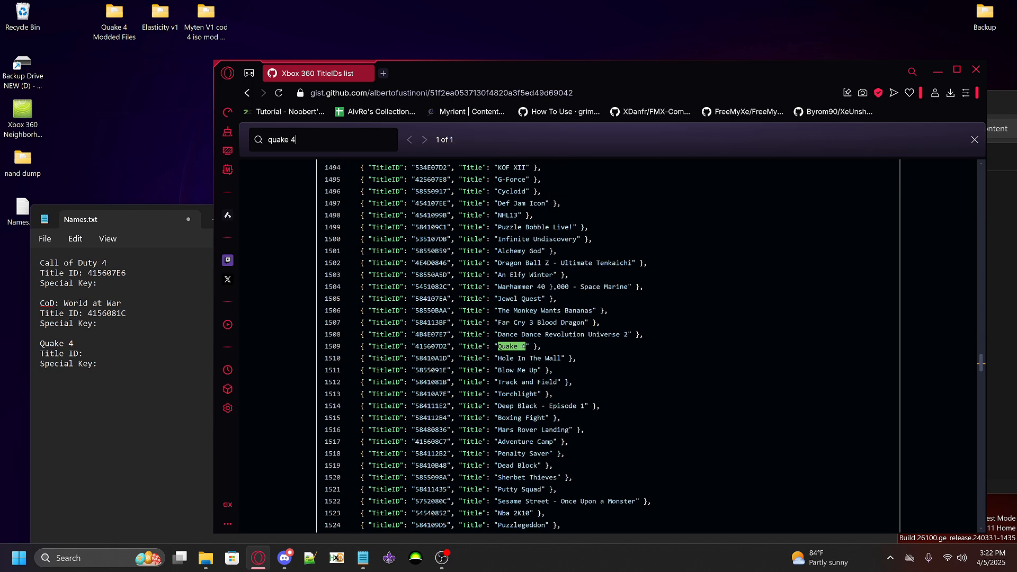
pyautogui.moveTo(415, 346); pyautogui.dragTo(448, 346)
pyautogui.hotkey('ctrl', 'v')
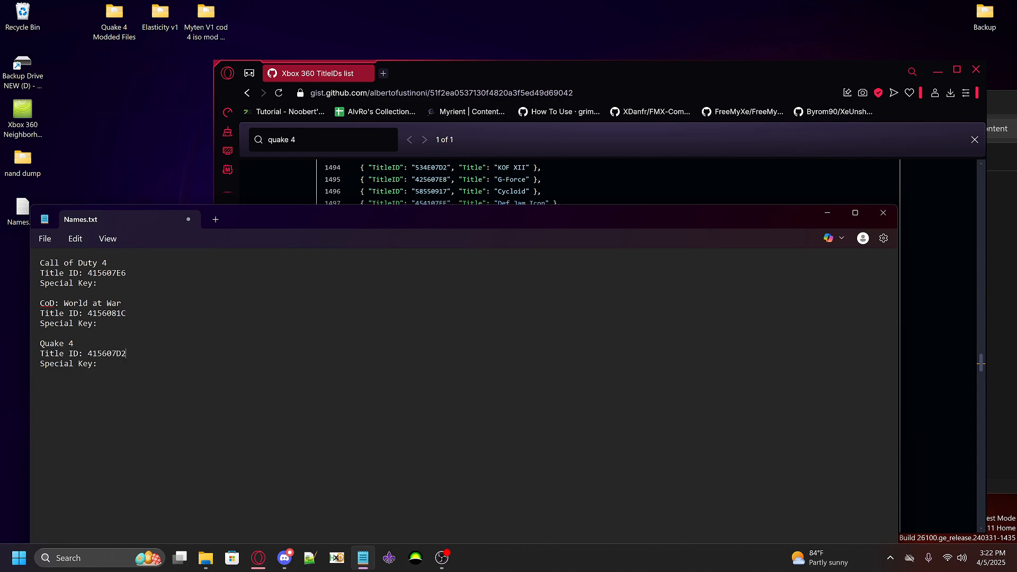
pyautogui.moveTo(414, 65); pyautogui.dragTo(376, 50)
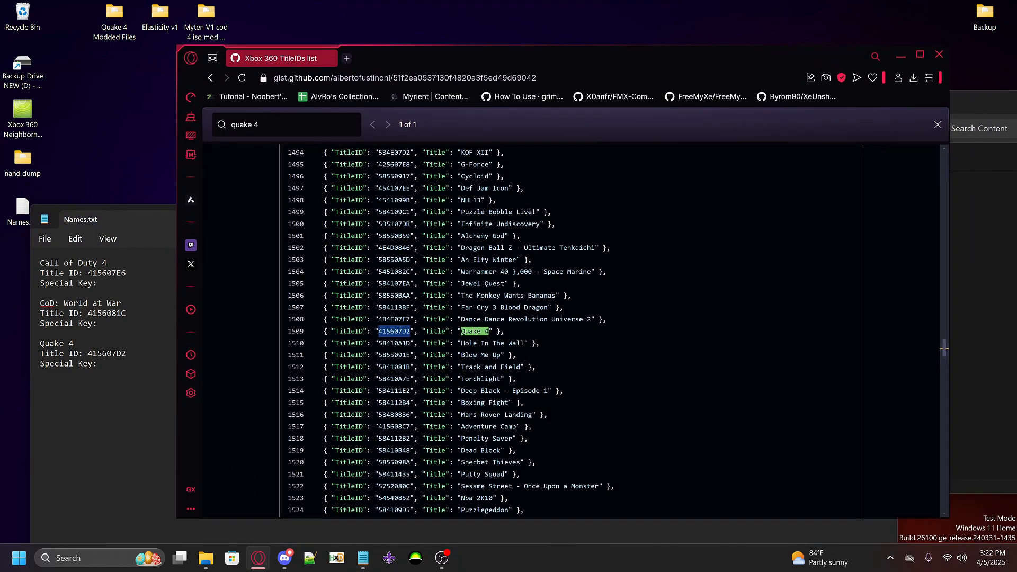
# Close the browser with the Xbox 360 TitleIDs list and return to the drive's Content folder in File Explorer
pyautogui.scroll(3, 385, 121)
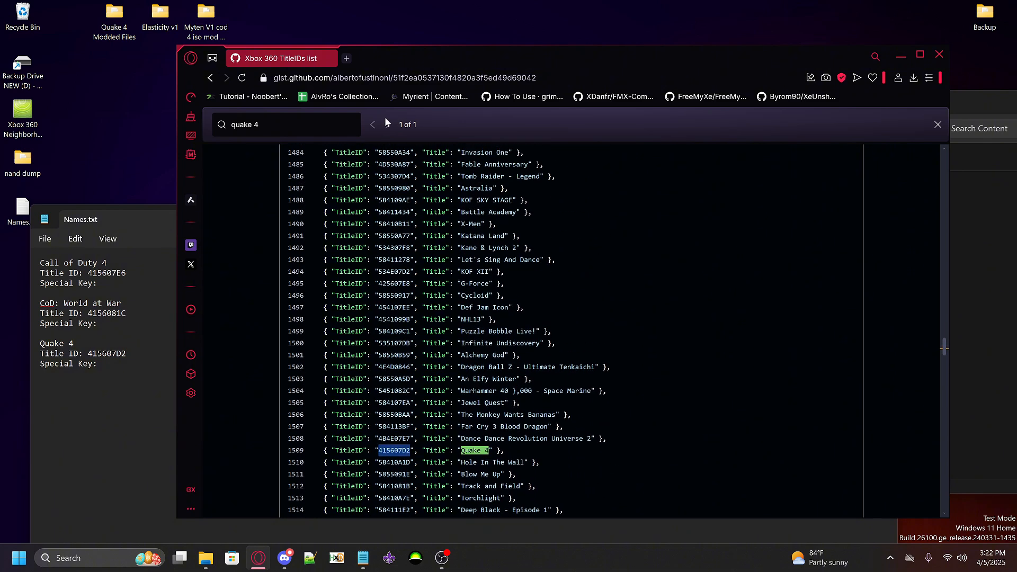
pyautogui.click(940, 57)
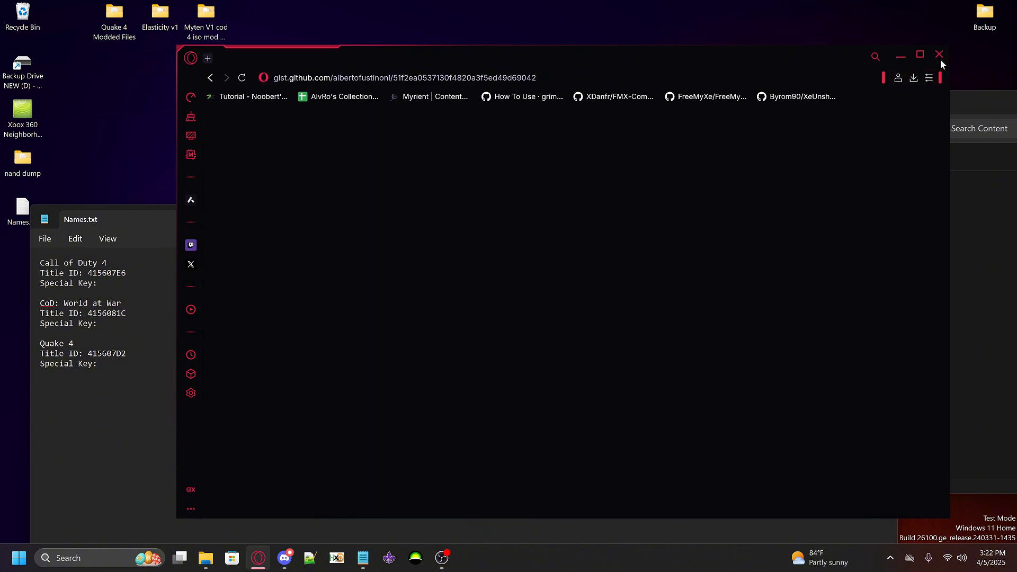
pyautogui.moveTo(602, 103); pyautogui.dragTo(569, 104)
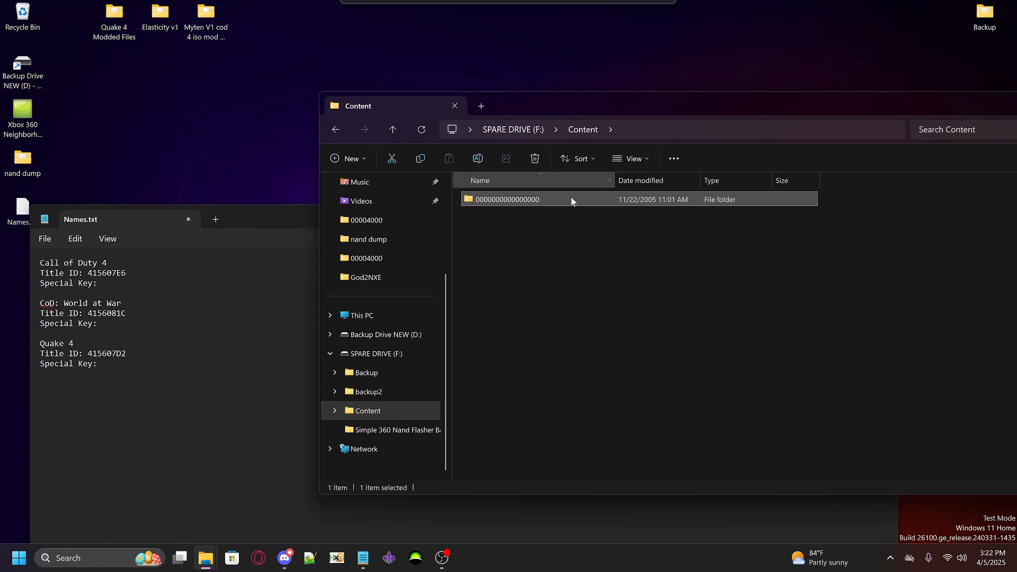
# Go to the root of SPARE DRIVE (F:) and check the display settings for hidden items and file name extensions
pyautogui.click(517, 131)
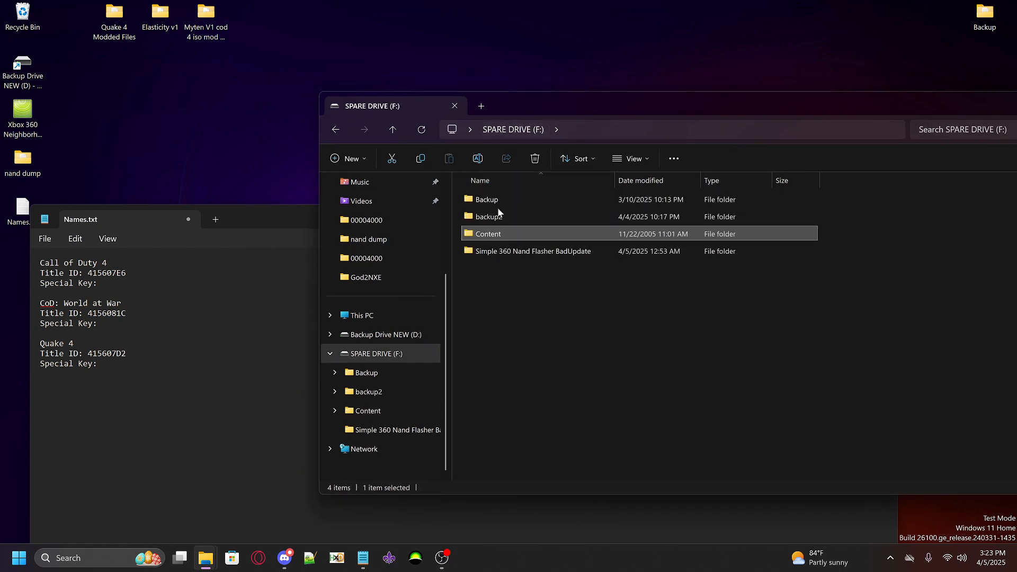
pyautogui.rightClick(517, 303)
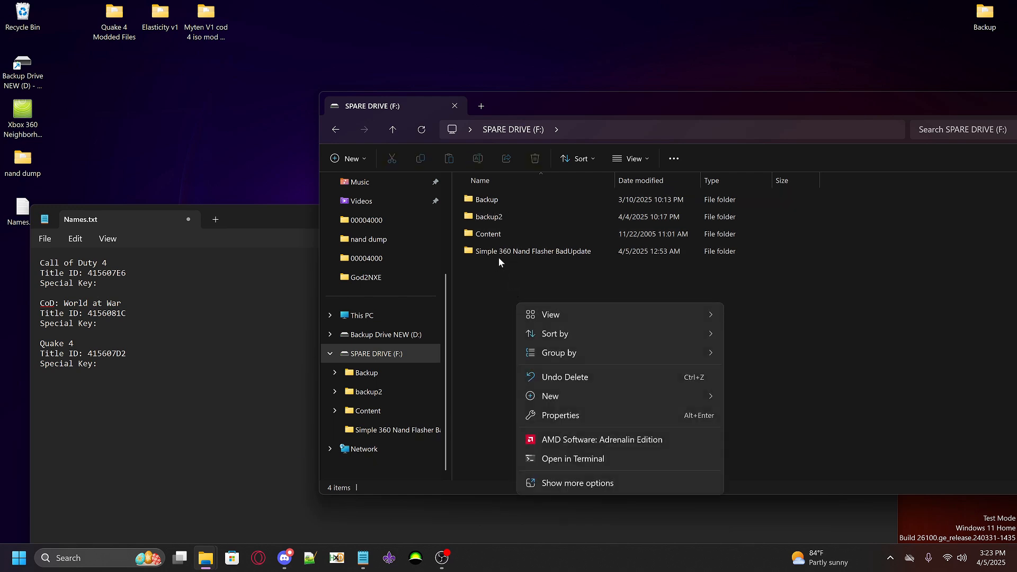
pyautogui.moveTo(592, 317)
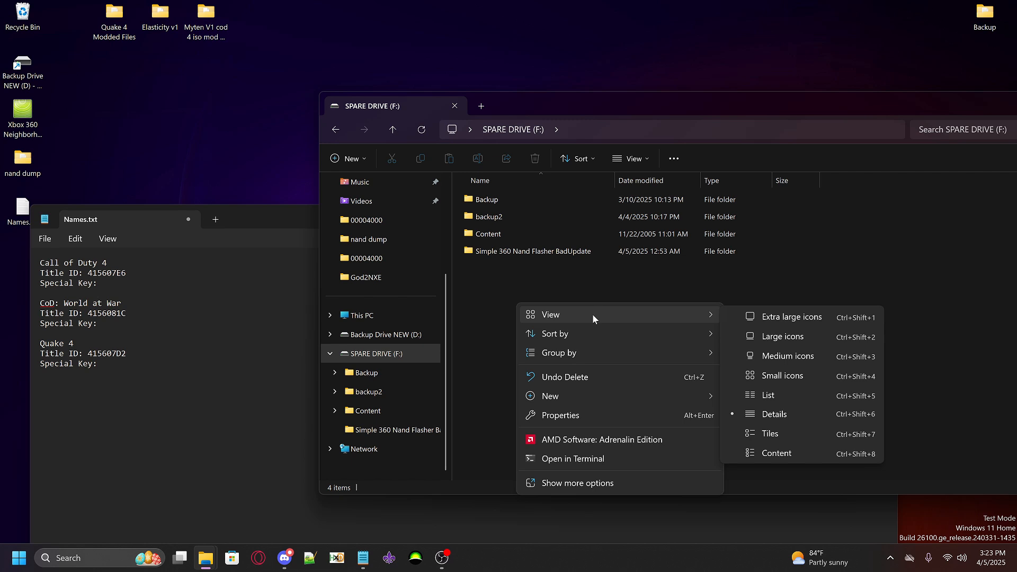
pyautogui.click(637, 160)
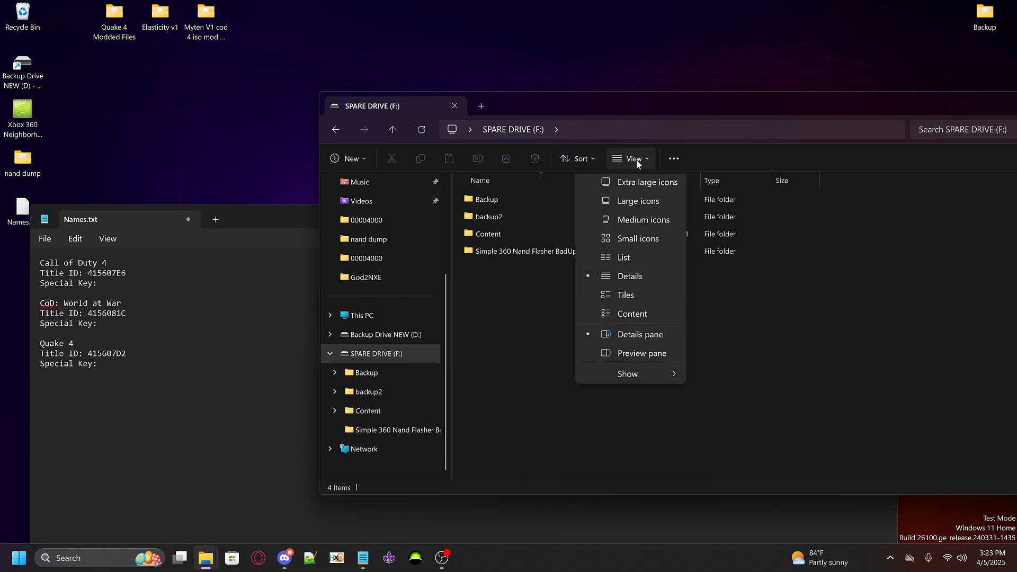
pyautogui.moveTo(628, 378)
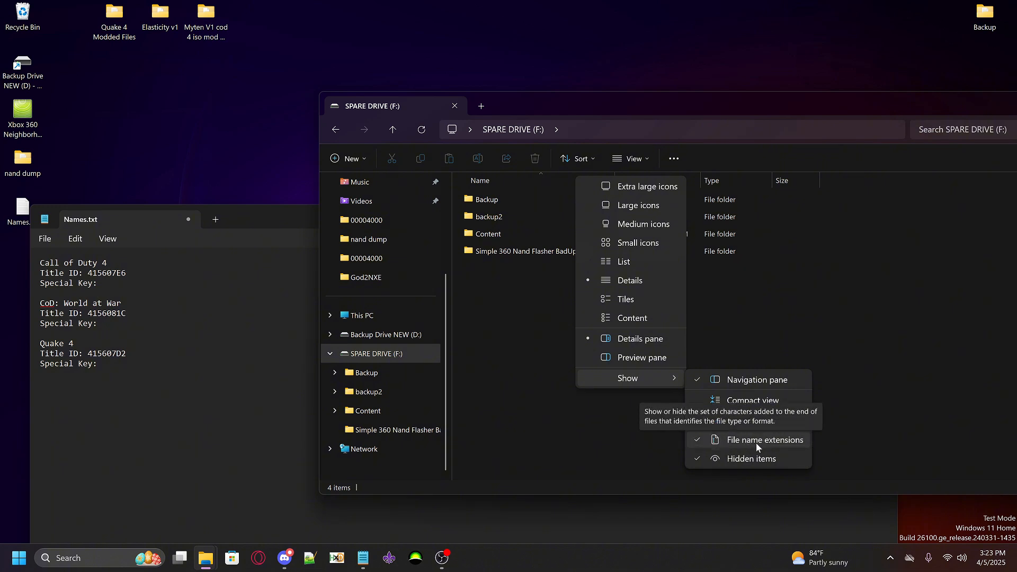
pyautogui.click(605, 436)
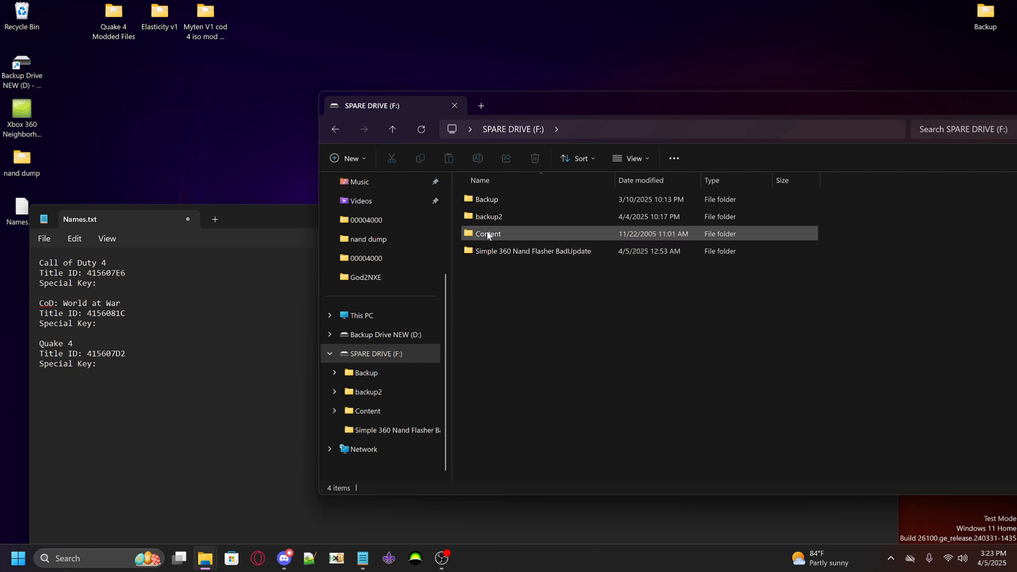
pyautogui.doubleClick(508, 236)
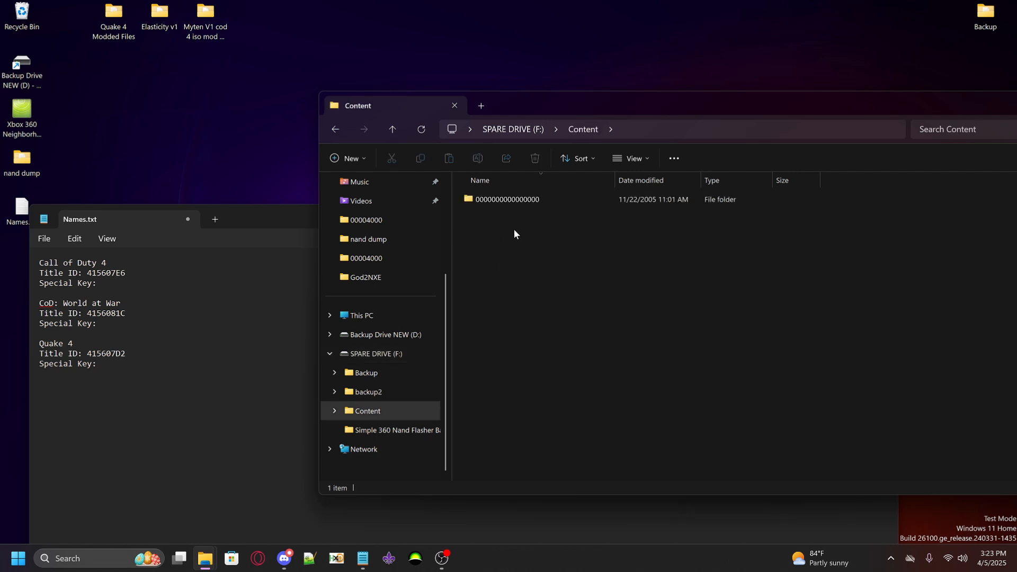
pyautogui.doubleClick(497, 200)
pyautogui.moveTo(490, 275); pyautogui.dragTo(508, 291)
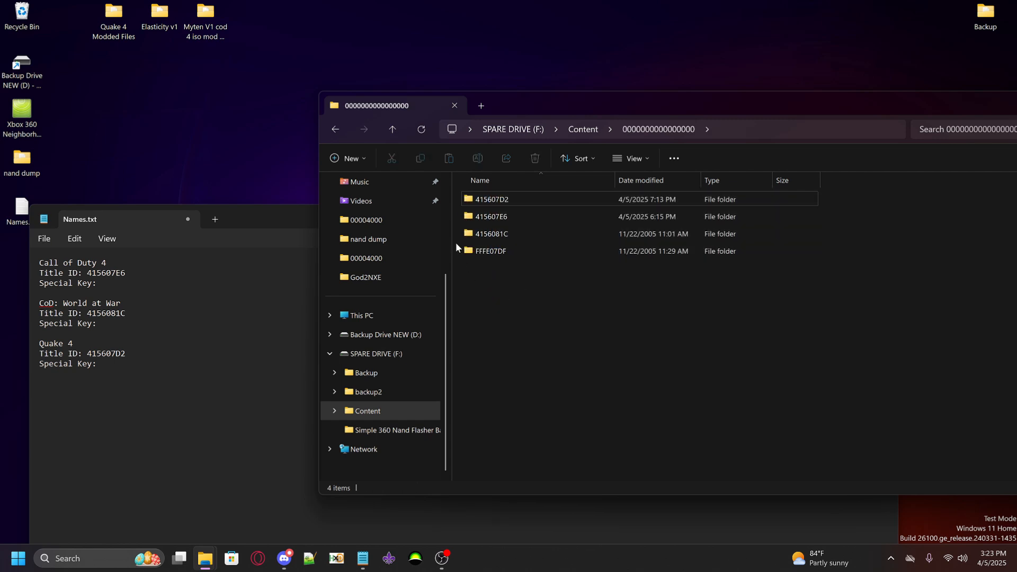
pyautogui.moveTo(457, 231); pyautogui.dragTo(507, 214)
pyautogui.click(507, 319)
# Match Quake 4's title ID in Names.txt to folder 415607D2, open its 00004000 subfolder and widen the Name column
pyautogui.moveTo(126, 354); pyautogui.dragTo(86, 354)
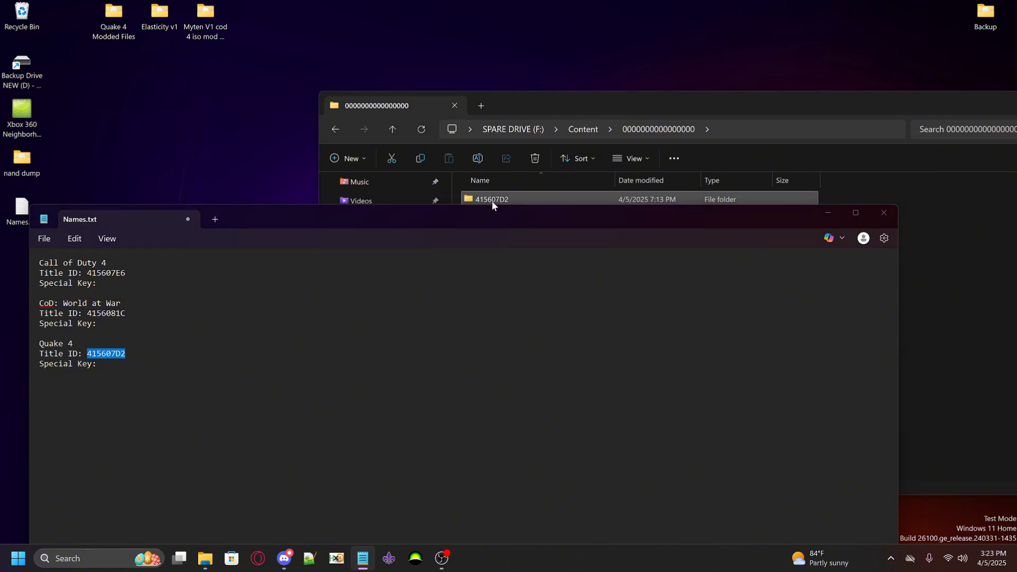
pyautogui.click(492, 201)
pyautogui.doubleClick(506, 200)
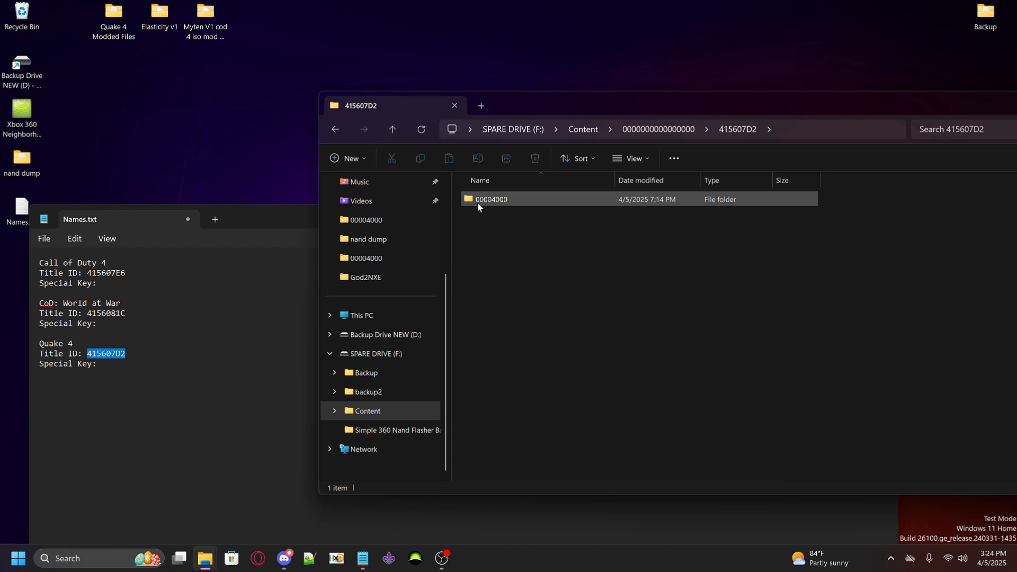
pyautogui.moveTo(478, 203)
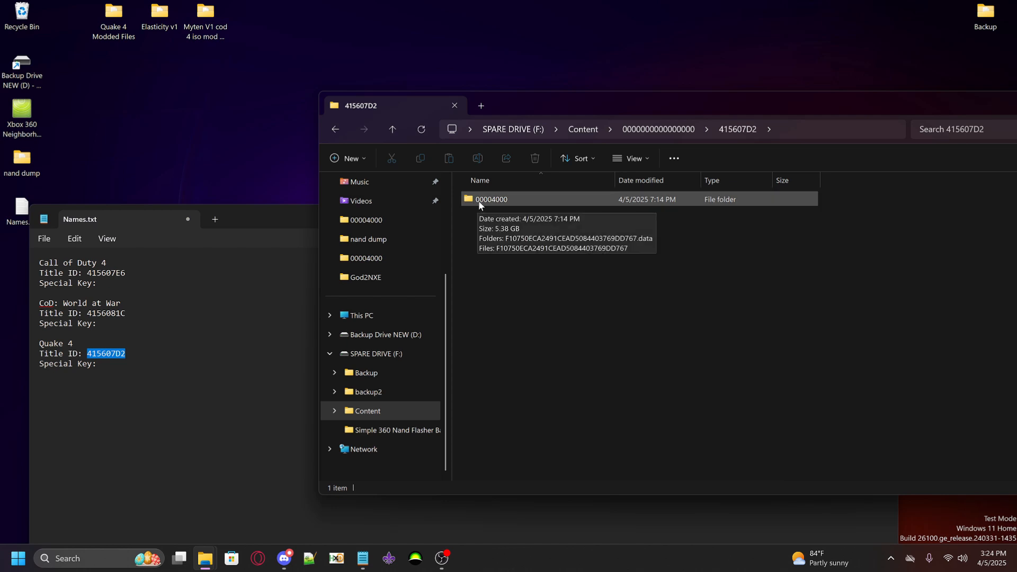
pyautogui.doubleClick(482, 202)
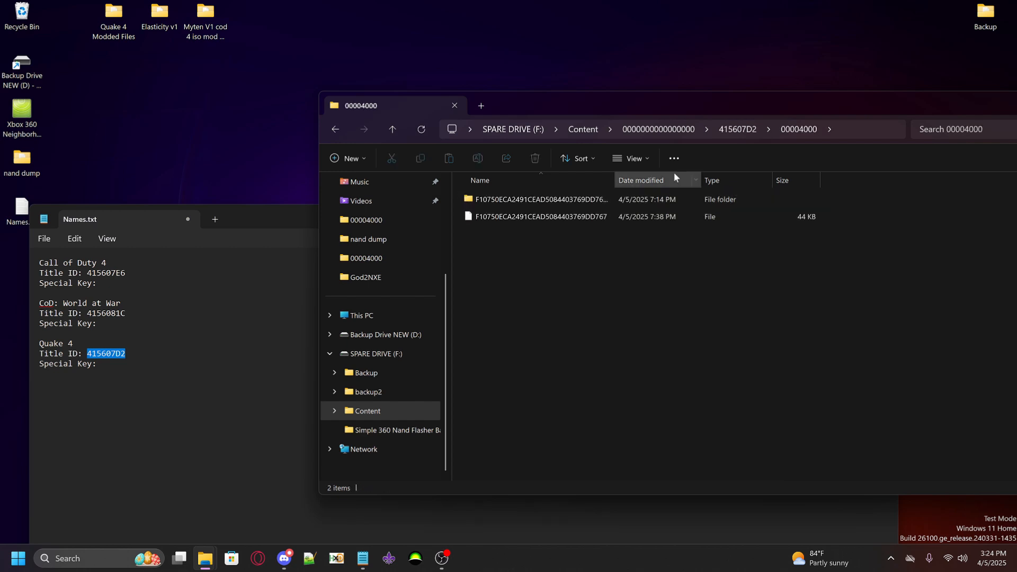
pyautogui.moveTo(616, 175); pyautogui.dragTo(687, 177)
# Copy the name of the 44 KB file in Quake 4's 00004000 folder into the Quake 4 Special Key line of Names.txt
pyautogui.click(533, 222)
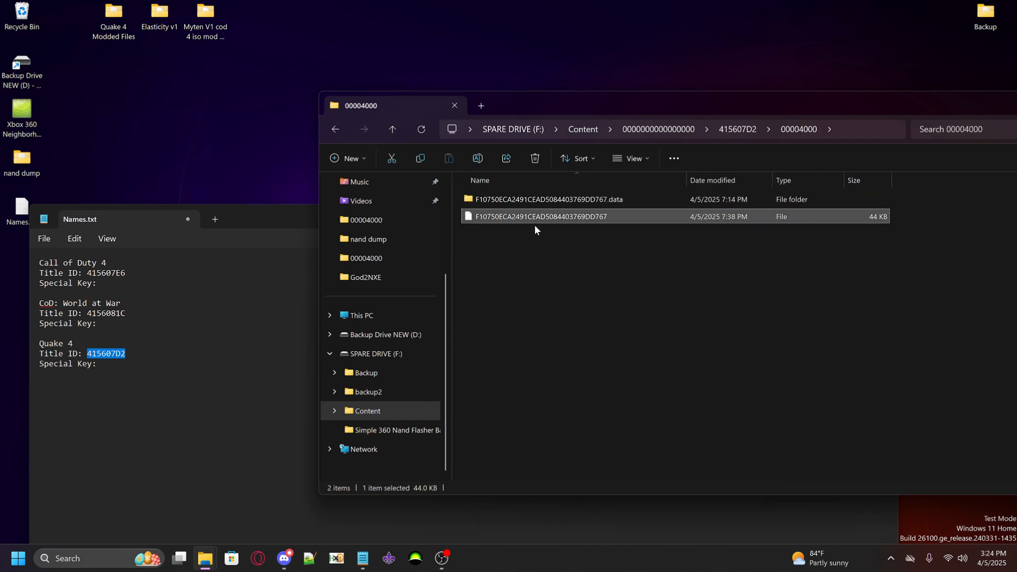
pyautogui.rightClick(504, 218)
pyautogui.click(584, 238)
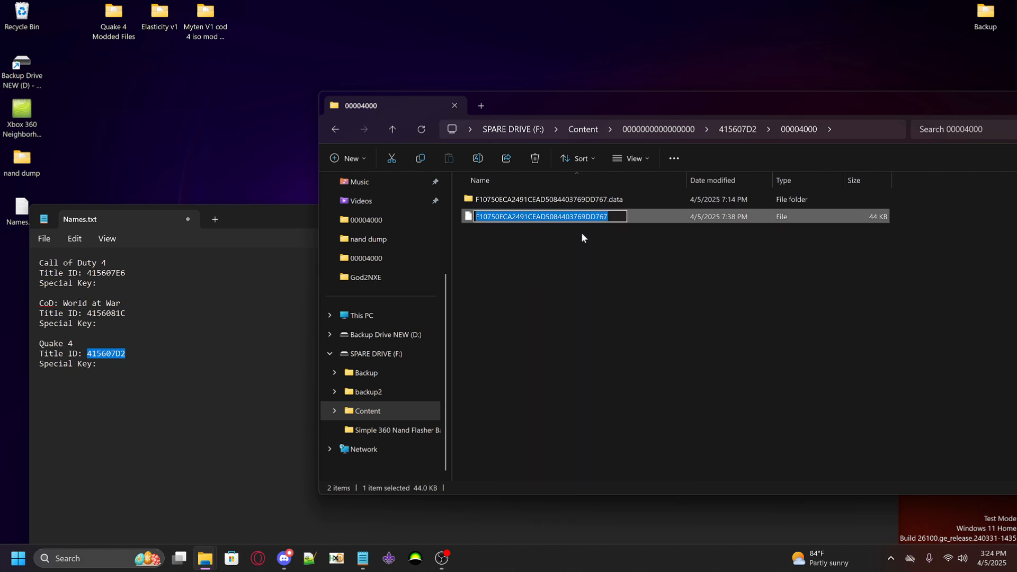
pyautogui.click(125, 364)
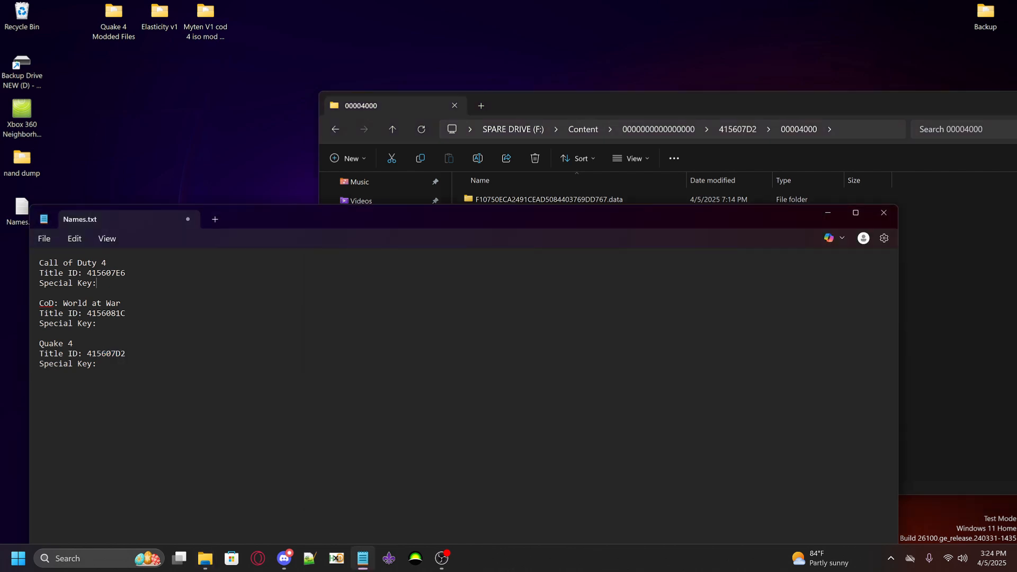
pyautogui.hotkey('ctrl', 'v')
pyautogui.click(947, 339)
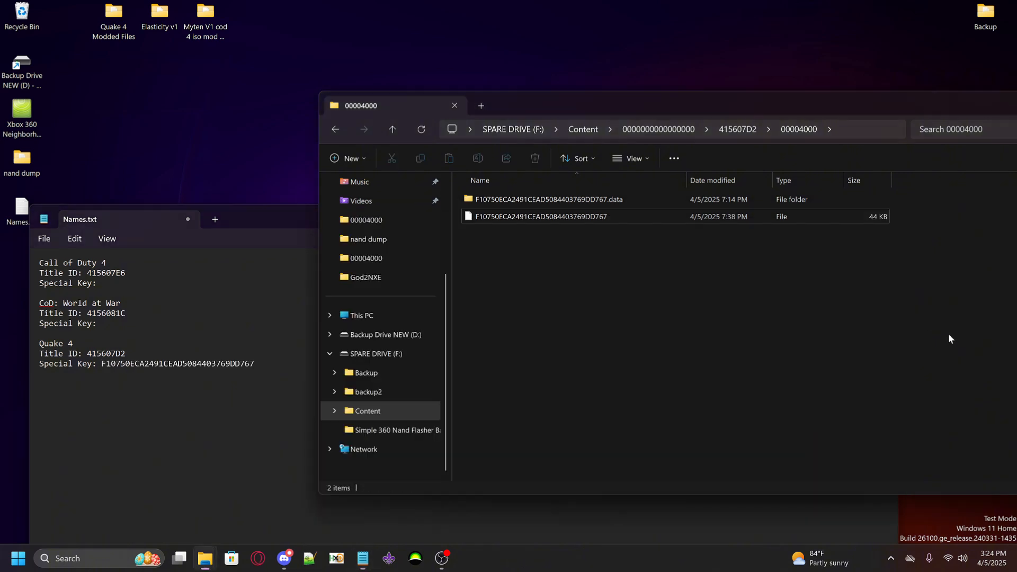
# Copy the name of the 44 KB file in 4156081C's 00004000 folder into the World at War Special Key line of Names.txt
pyautogui.click(680, 130)
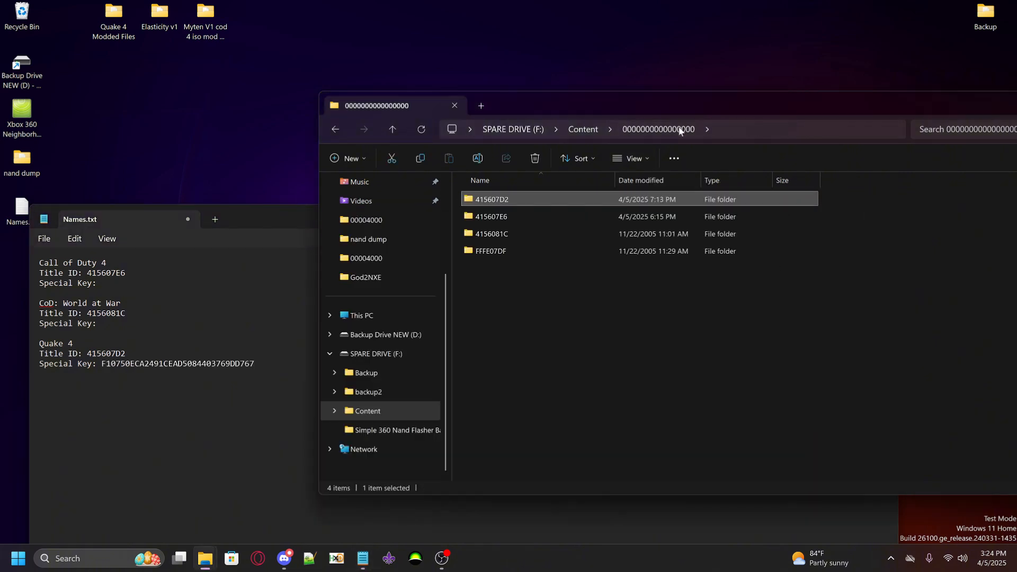
pyautogui.doubleClick(493, 233)
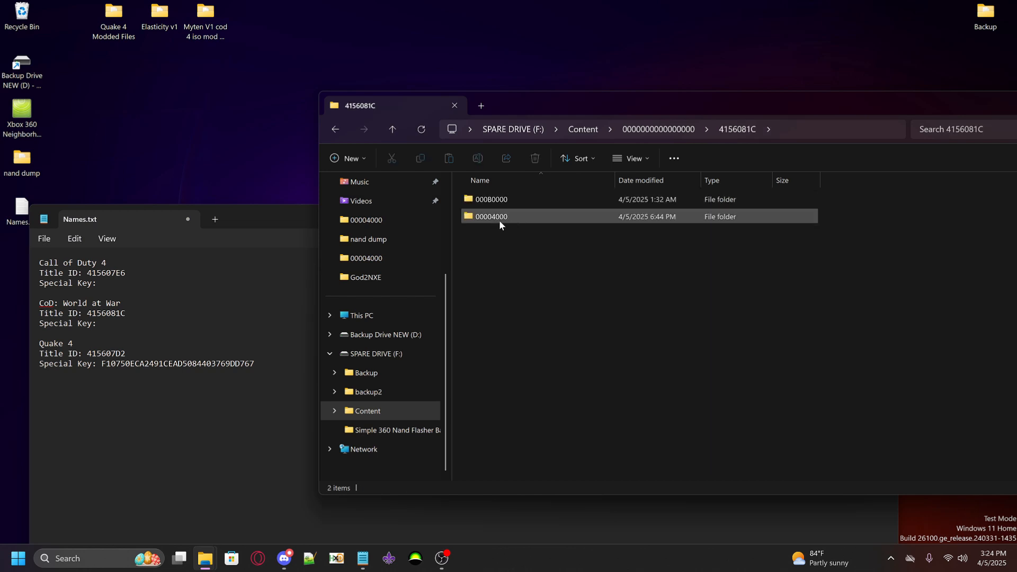
pyautogui.doubleClick(506, 218)
pyautogui.rightClick(517, 215)
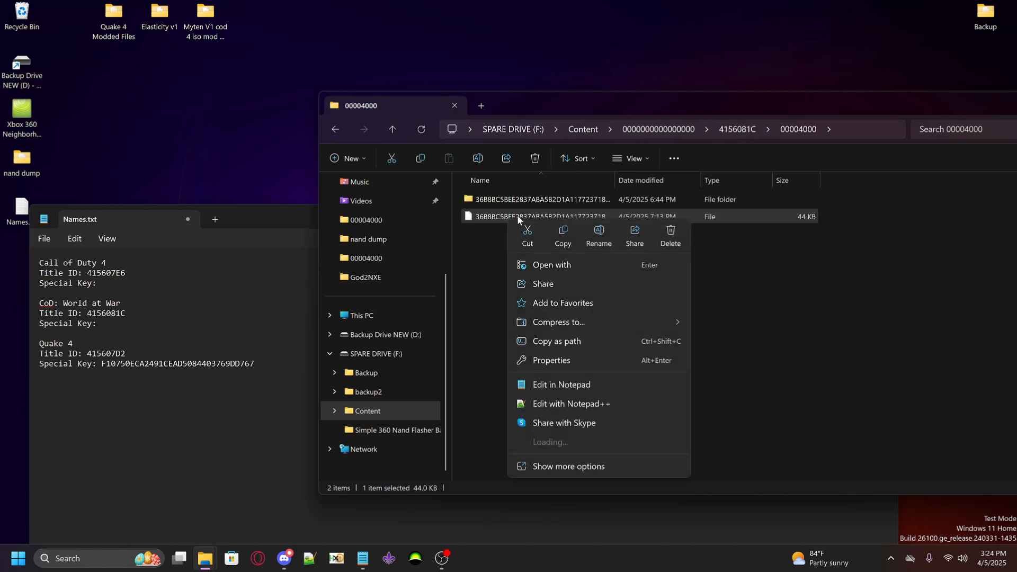
pyautogui.click(588, 242)
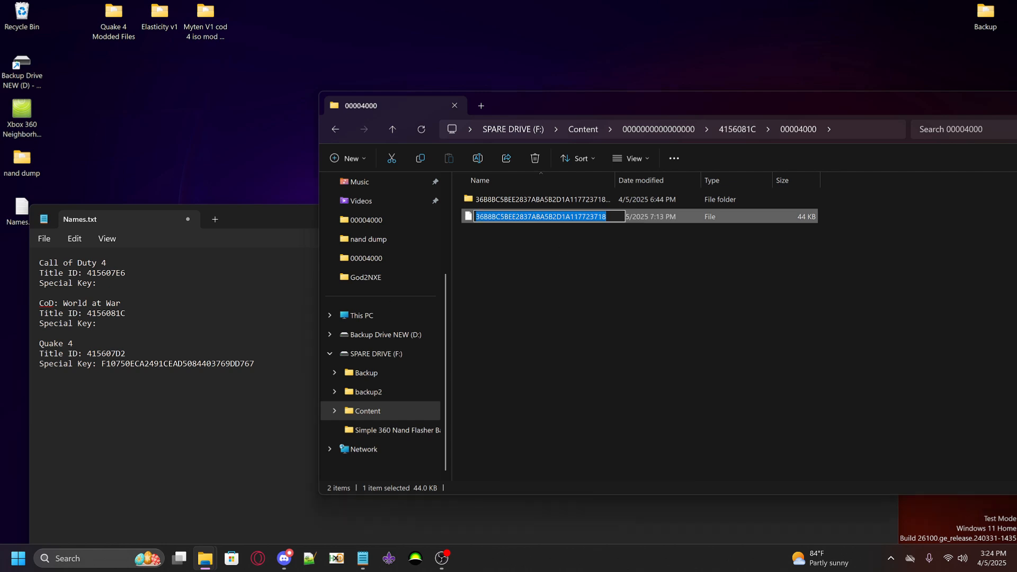
pyautogui.hotkey('ctrl', 'c')
pyautogui.hotkey('alt', 'Tab')
pyautogui.hotkey('ctrl', 'v')
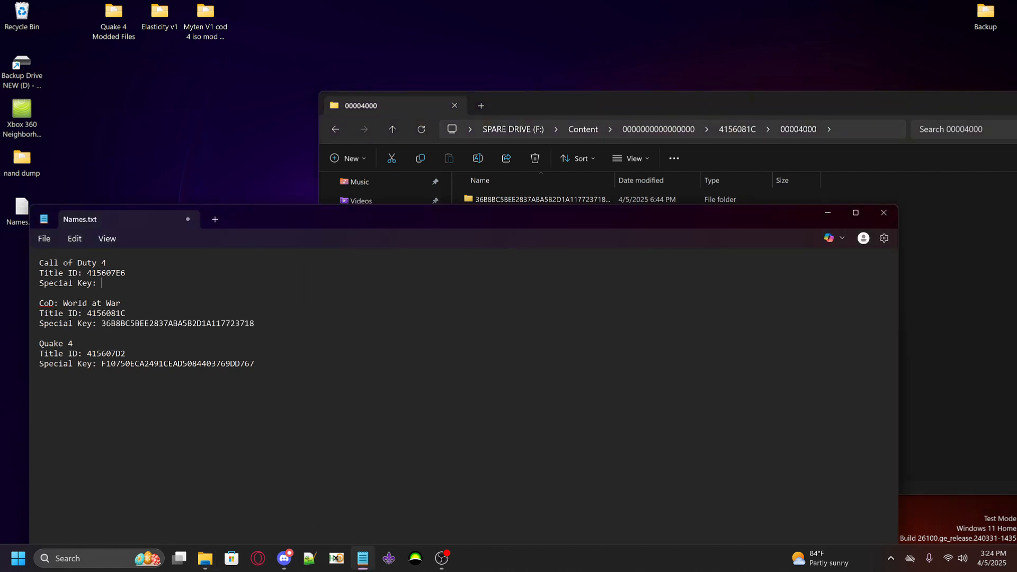
# Copy the name of the 44 KB file in 415607E6's 00004000 folder into the Call of Duty 4 Special Key line of Names.txt
pyautogui.click(663, 129)
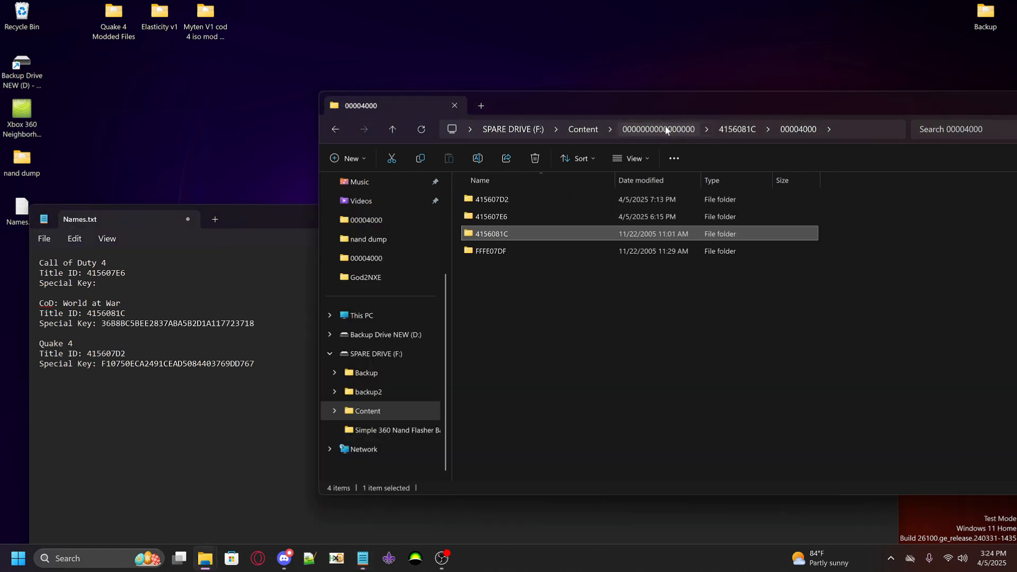
pyautogui.doubleClick(503, 218)
pyautogui.doubleClick(502, 201)
pyautogui.click(502, 218)
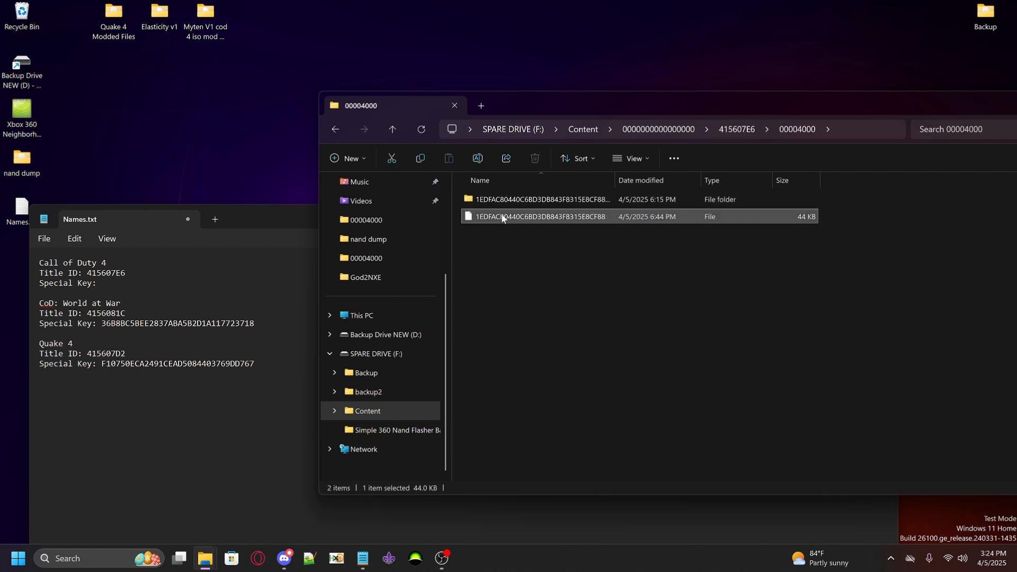
pyautogui.rightClick(503, 218)
pyautogui.click(593, 228)
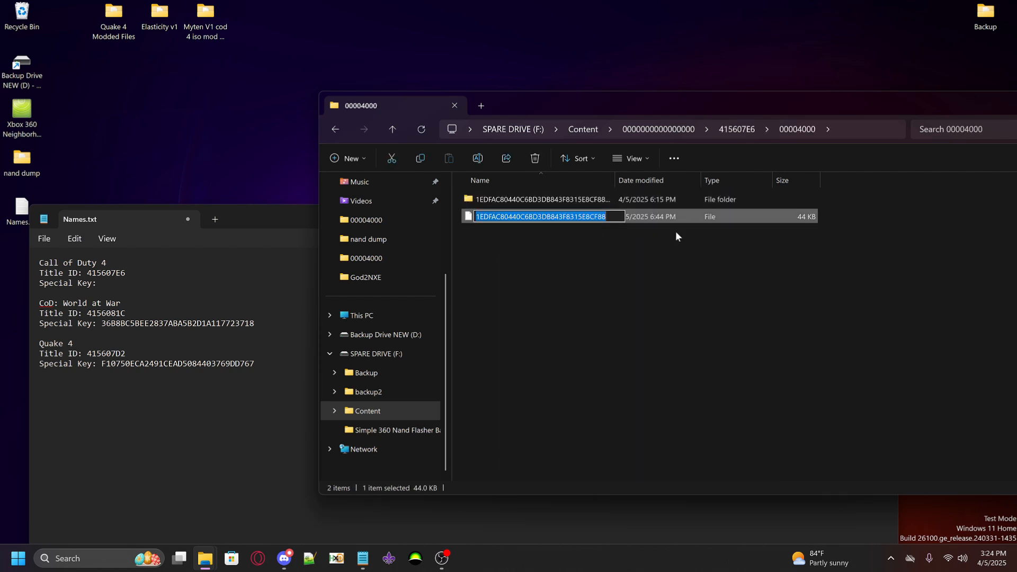
pyautogui.hotkey('alt', 'Tab')
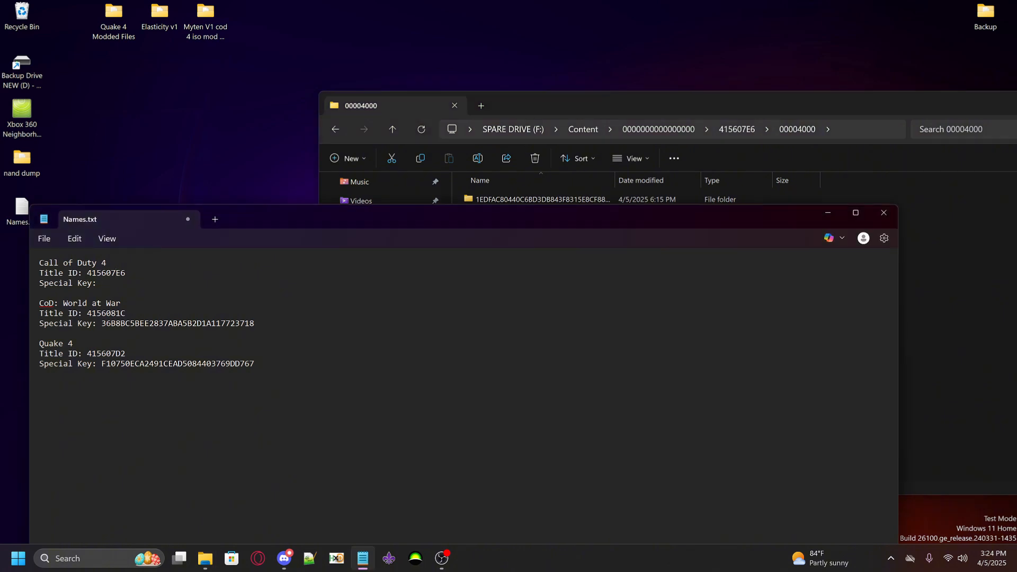
pyautogui.hotkey('ctrl', 'v')
# Save Names.txt and move its window slightly aside
pyautogui.click(44, 238)
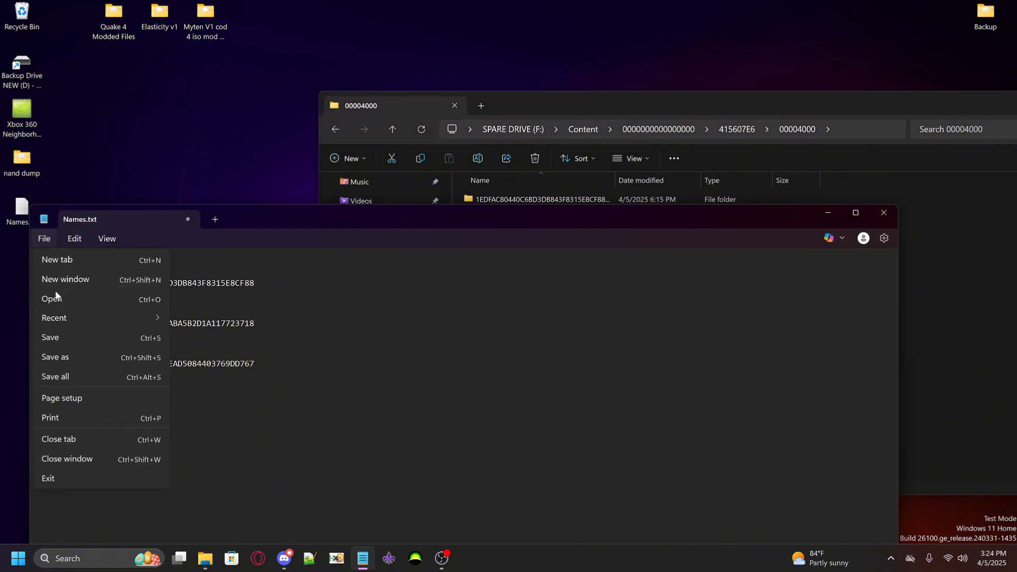
pyautogui.click(53, 337)
pyautogui.moveTo(248, 218); pyautogui.dragTo(223, 236)
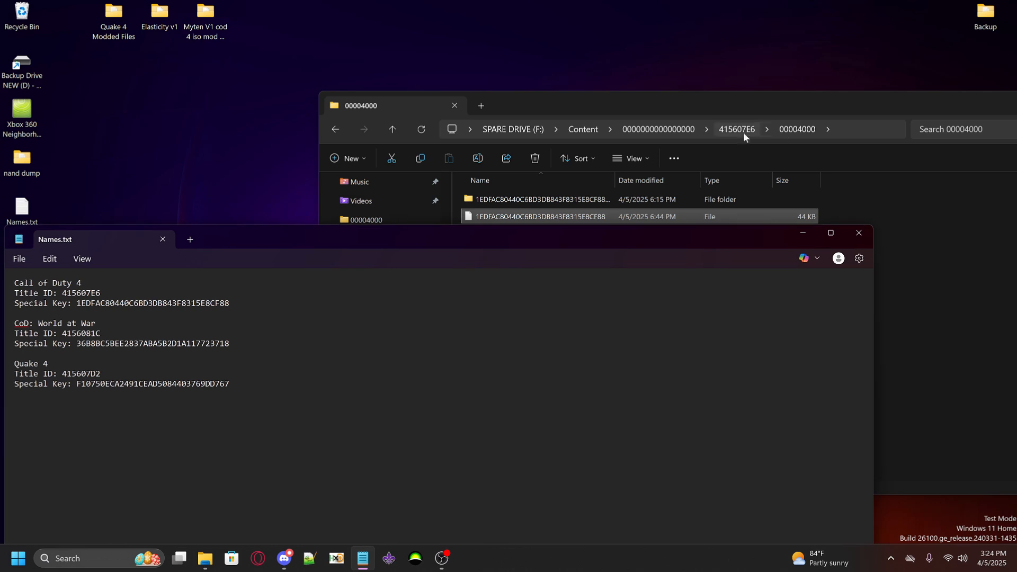
# Review the contents of the 00004000 folder inside 415607D2 again
pyautogui.click(644, 133)
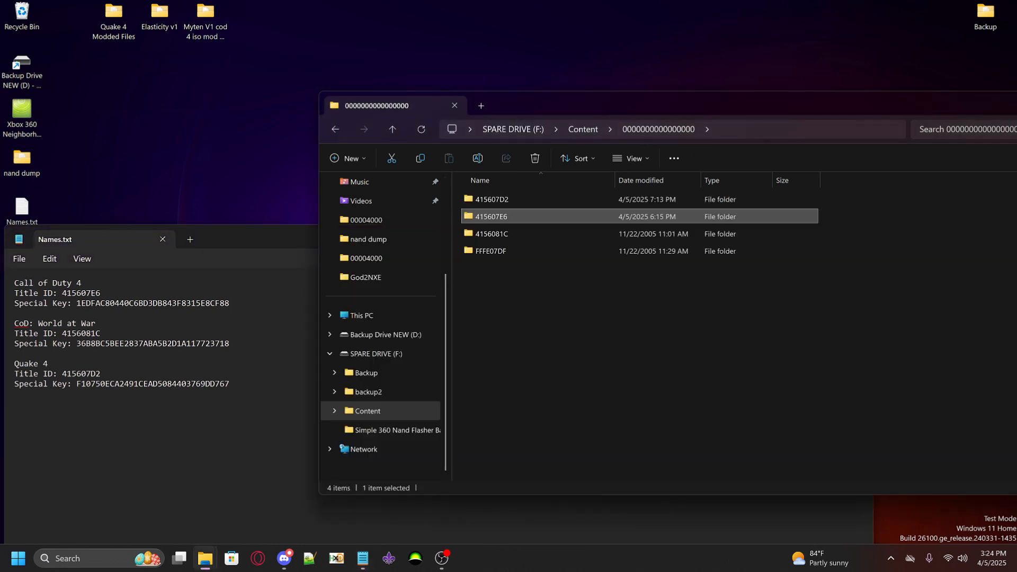
pyautogui.doubleClick(507, 195)
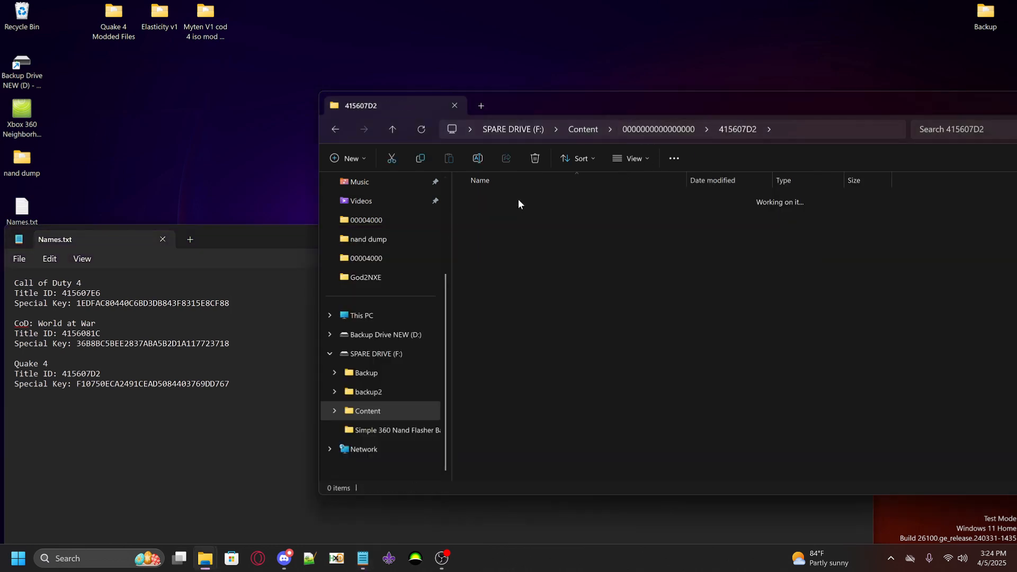
pyautogui.doubleClick(518, 199)
pyautogui.click(540, 219)
# Put away the drive's folder window and Names.txt, and open the jrunner folder from the desktop
pyautogui.moveTo(926, 101); pyautogui.dragTo(720, 150)
pyautogui.click(827, 149)
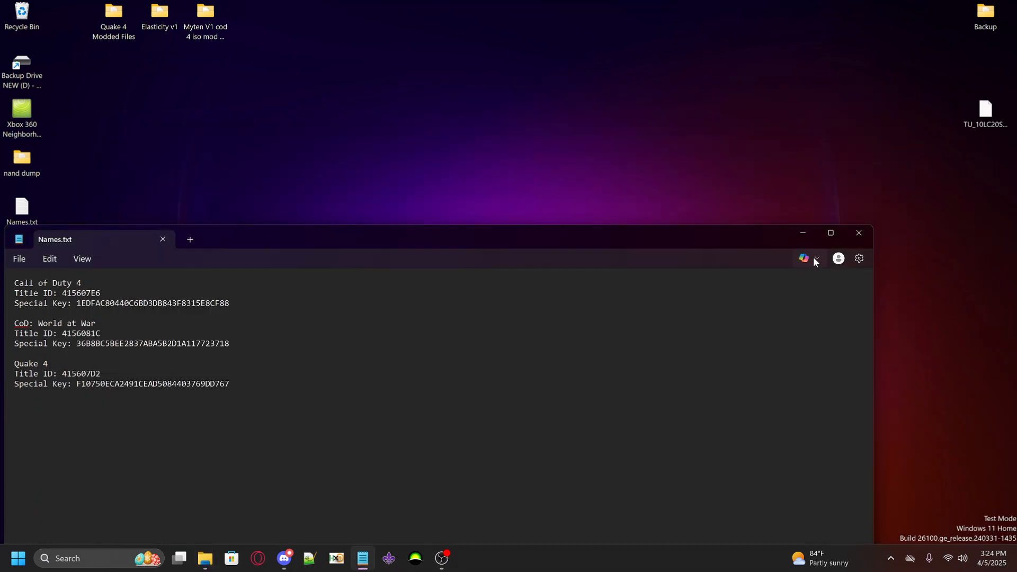
pyautogui.click(802, 234)
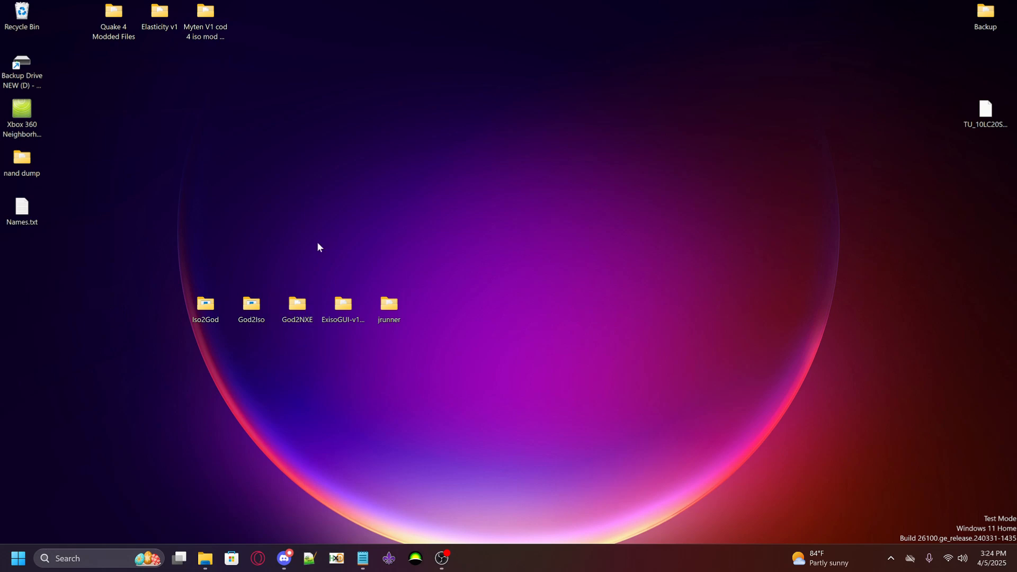
pyautogui.doubleClick(390, 296)
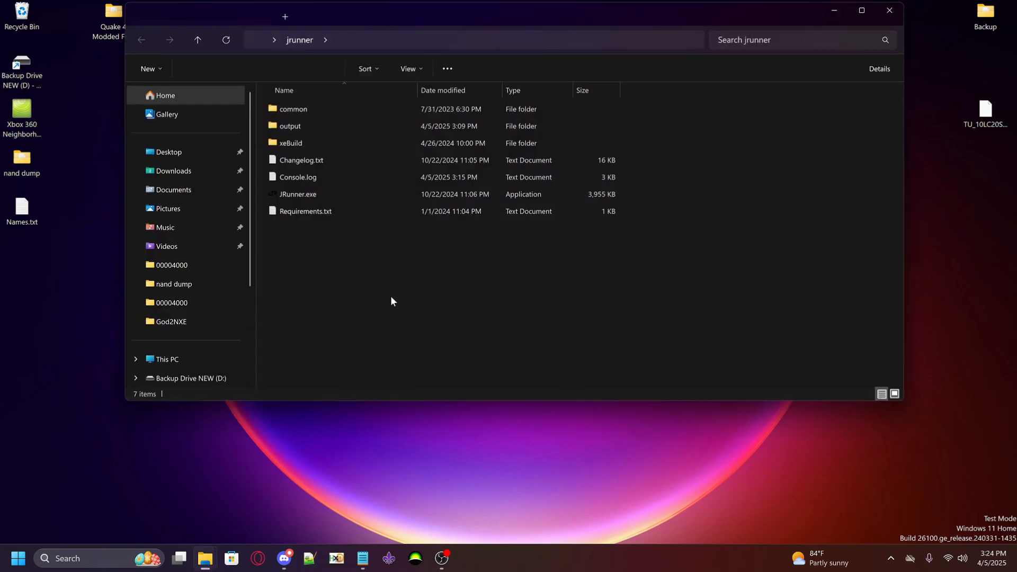
# Launch JRunner.exe and load flashdmp.bin from the desktop's nand dump folder as the source NAND
pyautogui.click(295, 194)
pyautogui.doubleClick(295, 194)
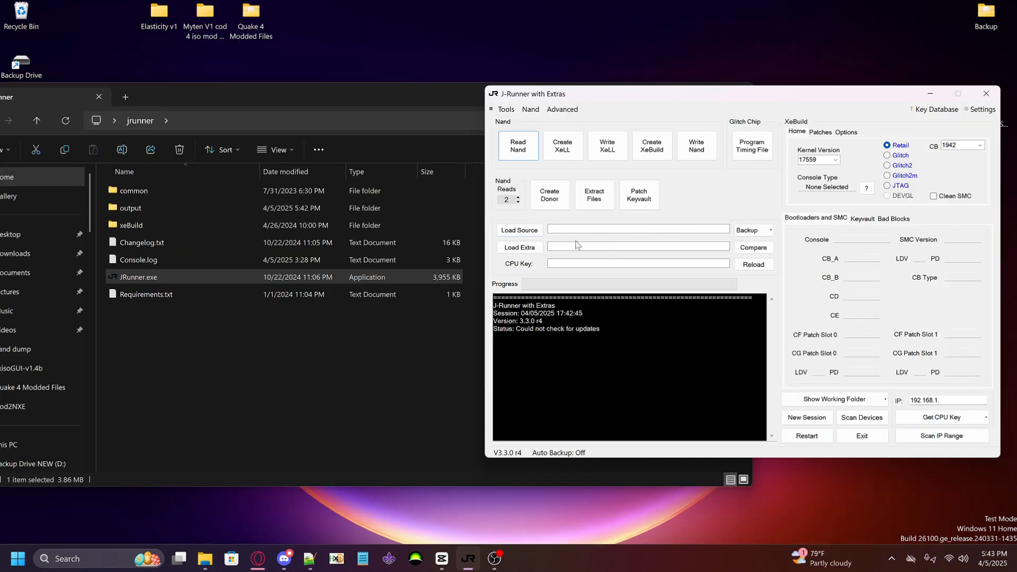
pyautogui.click(527, 231)
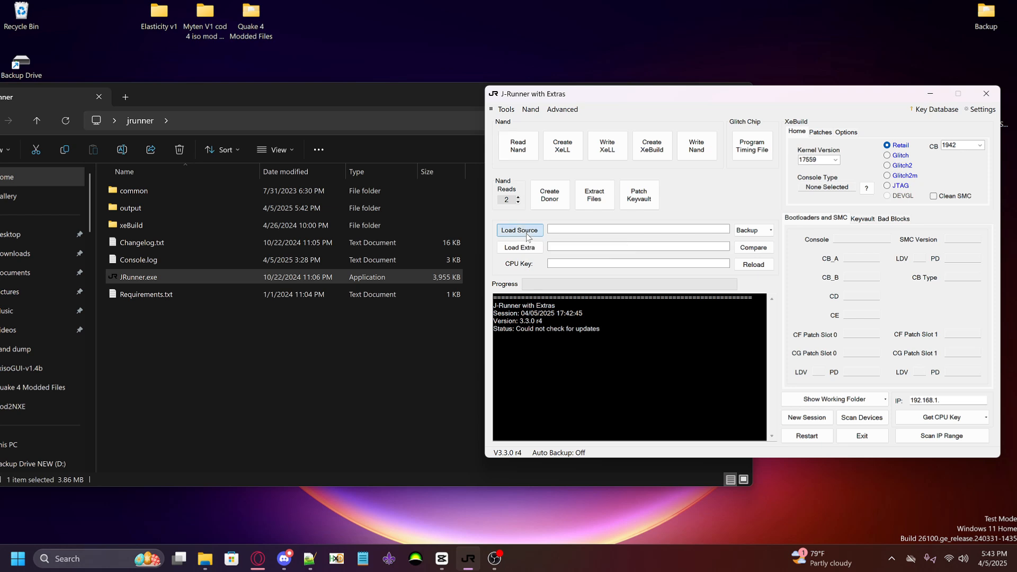
pyautogui.scroll(5, 530, 238)
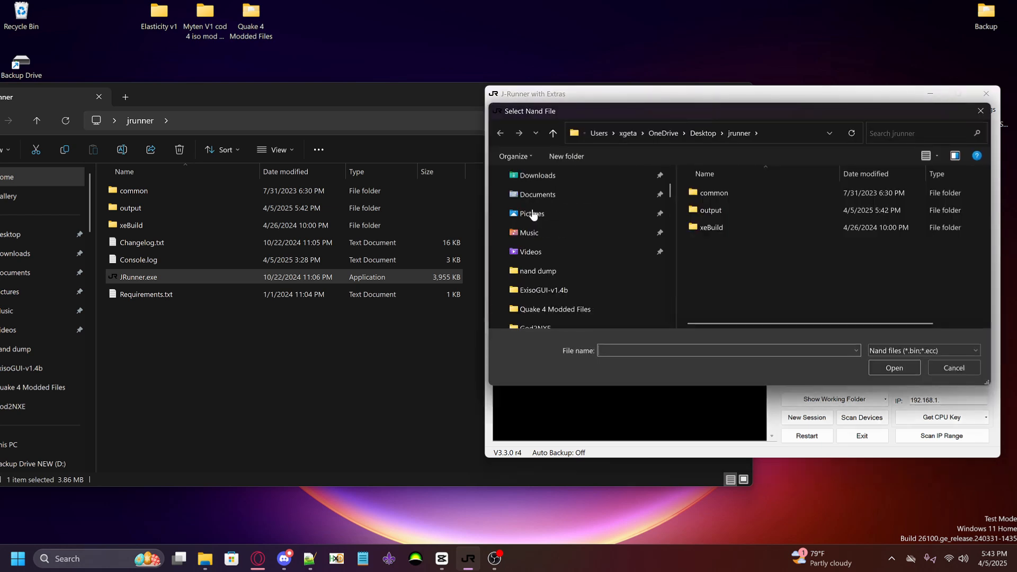
pyautogui.click(534, 237)
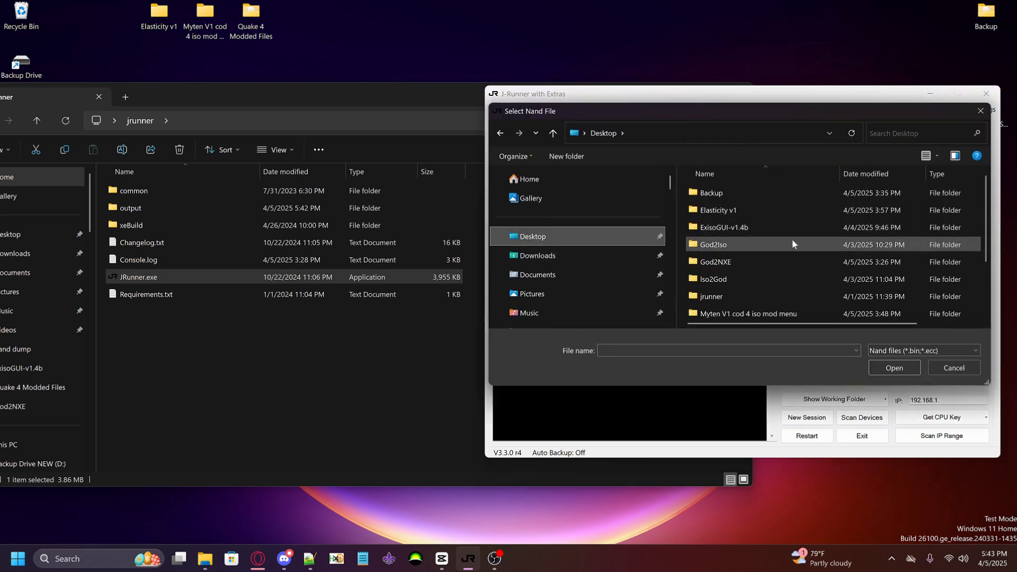
pyautogui.scroll(-2, 793, 241)
pyautogui.doubleClick(704, 262)
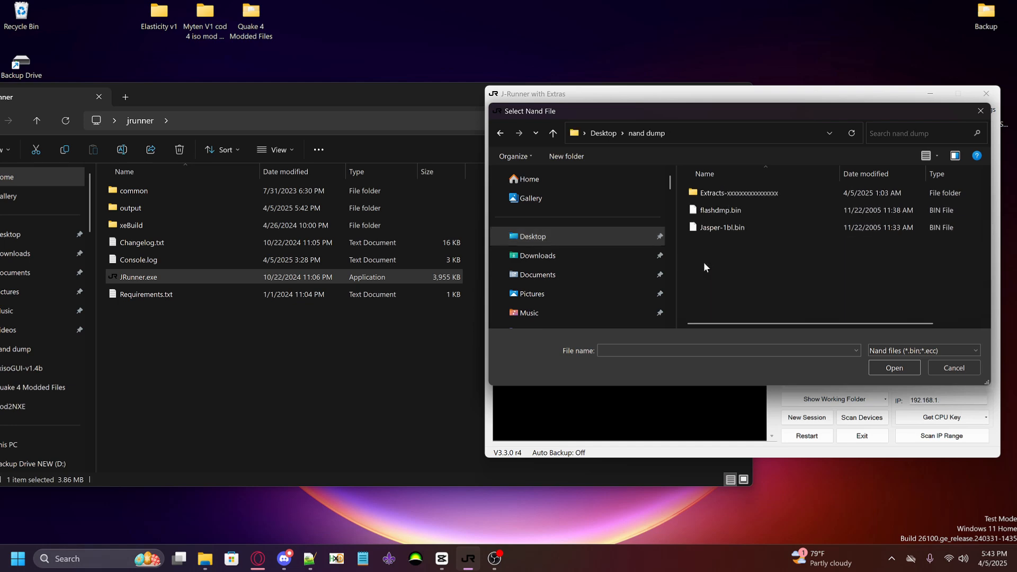
pyautogui.click(733, 211)
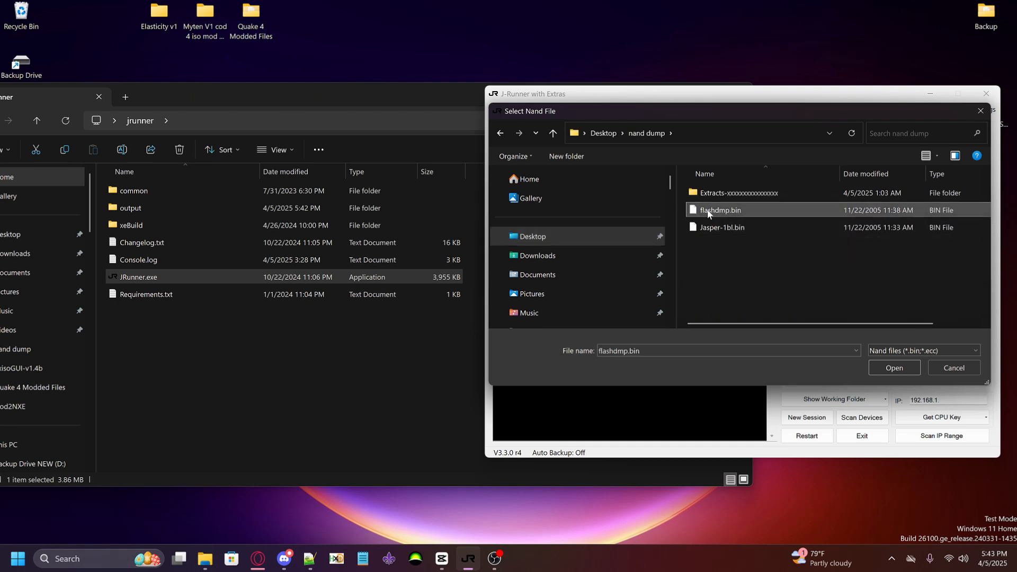
pyautogui.click(893, 368)
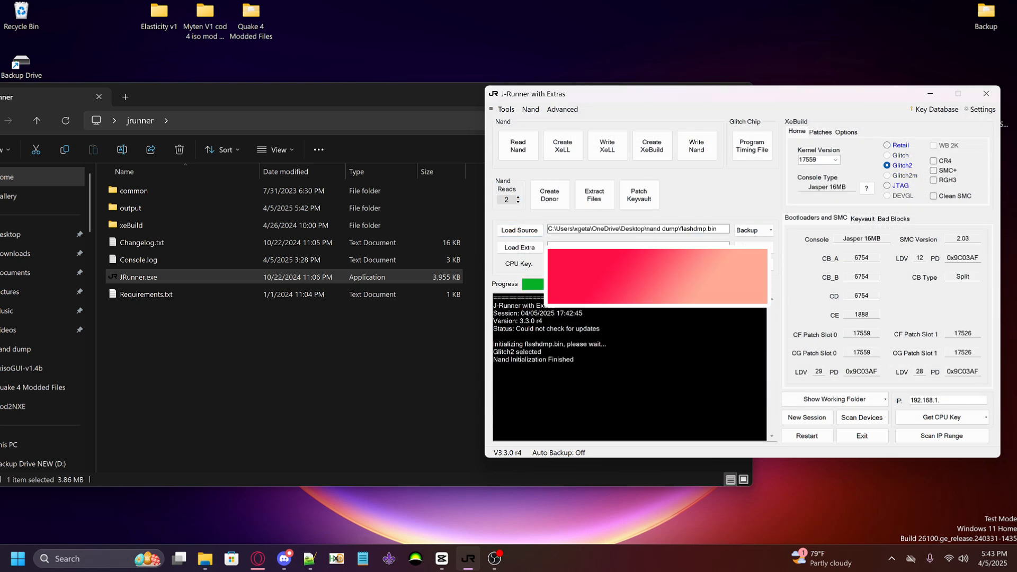
# Locate cpukey.txt in the desktop's nand dump folder, then close that folder
pyautogui.click(403, 96)
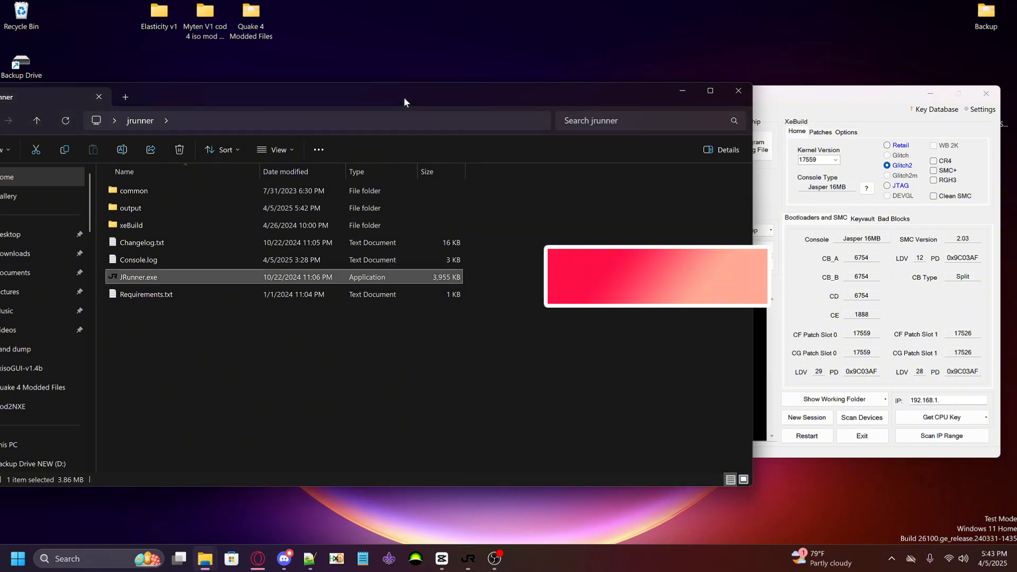
pyautogui.click(682, 97)
pyautogui.doubleClick(21, 159)
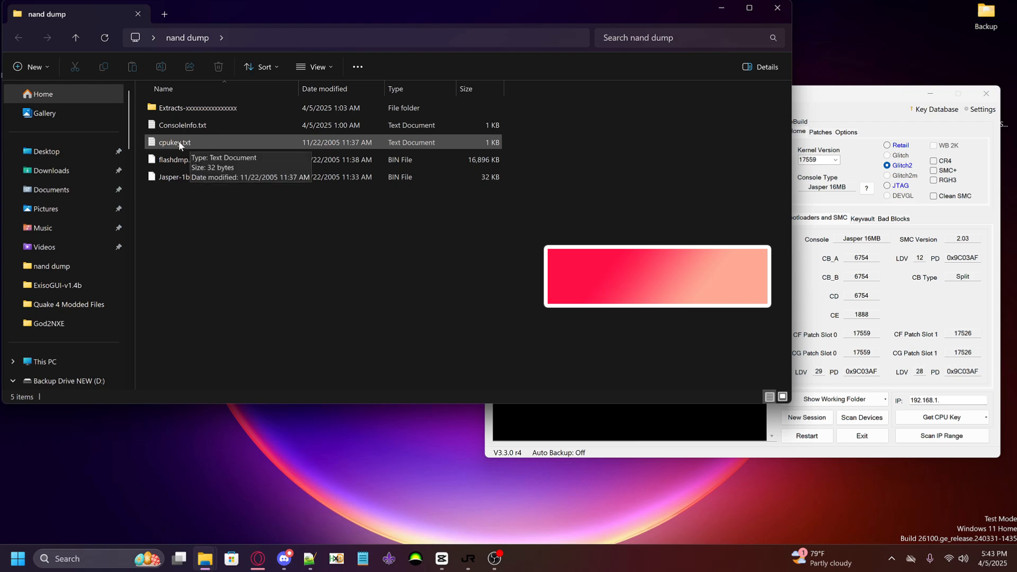
pyautogui.click(777, 7)
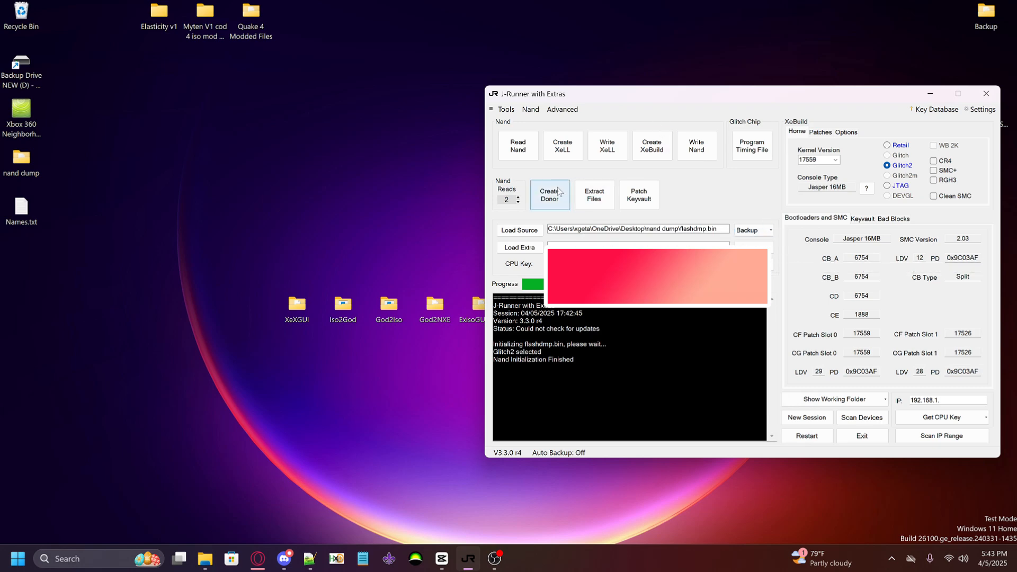
# Extract the files from the loaded source NAND and close J-Runner
pyautogui.click(600, 203)
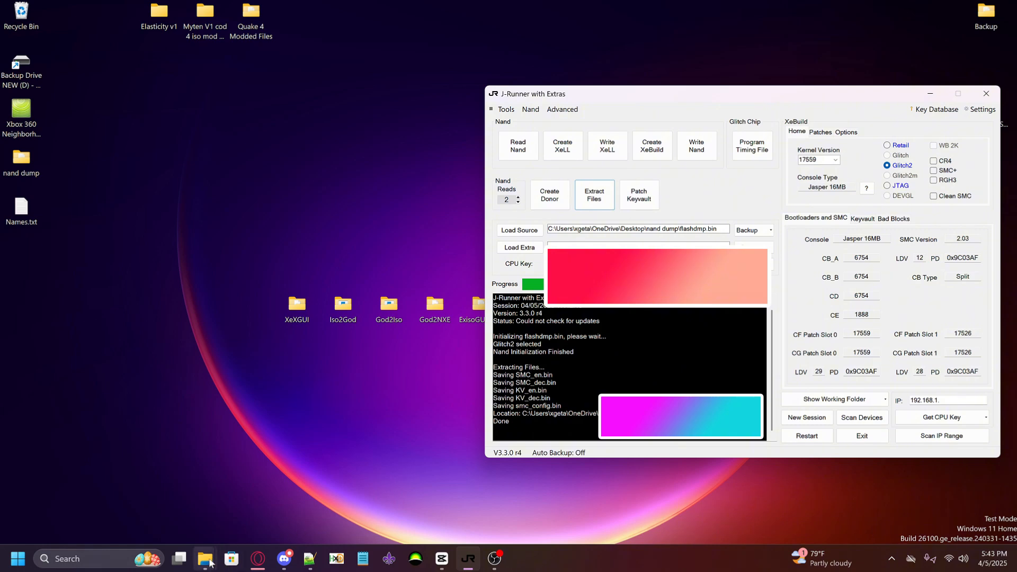
pyautogui.click(987, 94)
# Move KV_dec.bin from the Extracts folder inside jrunner's output folder to the desktop
pyautogui.moveTo(204, 554)
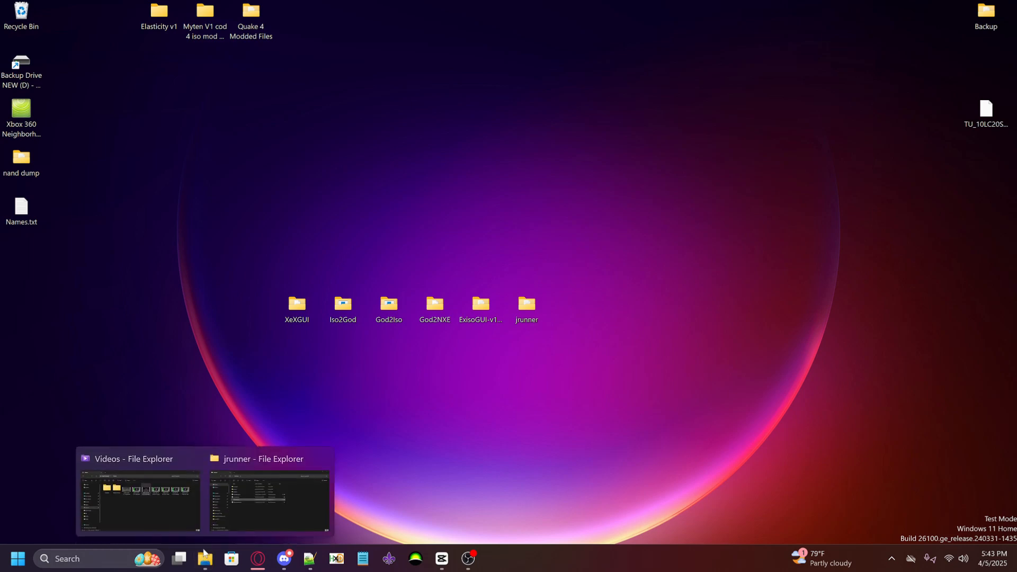
pyautogui.click(248, 467)
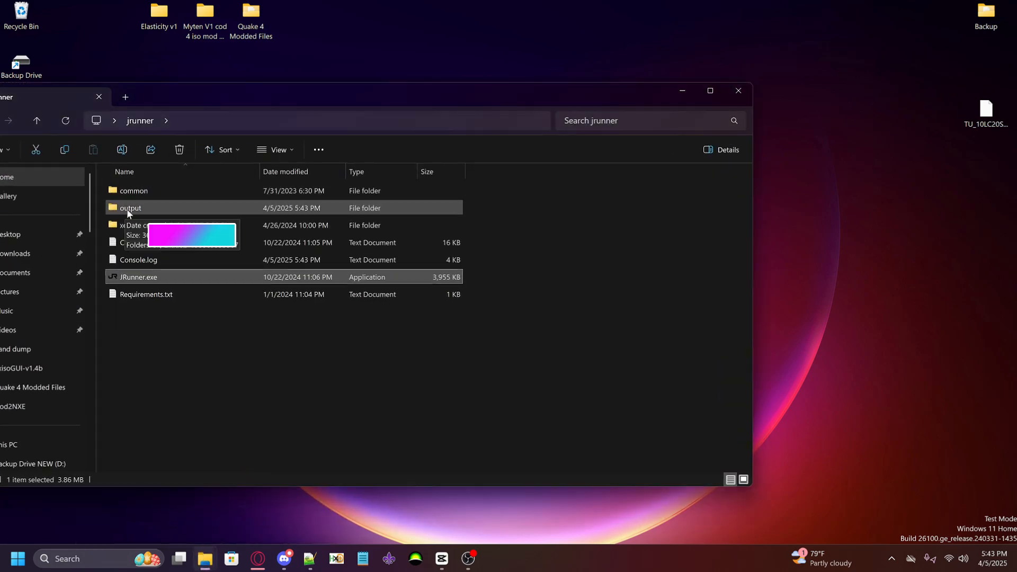
pyautogui.doubleClick(126, 212)
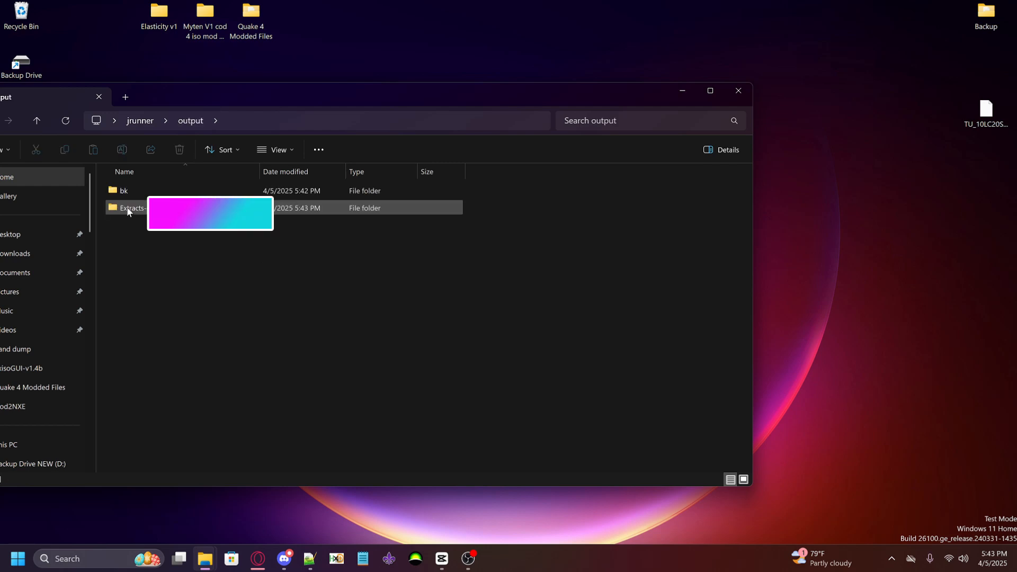
pyautogui.doubleClick(128, 212)
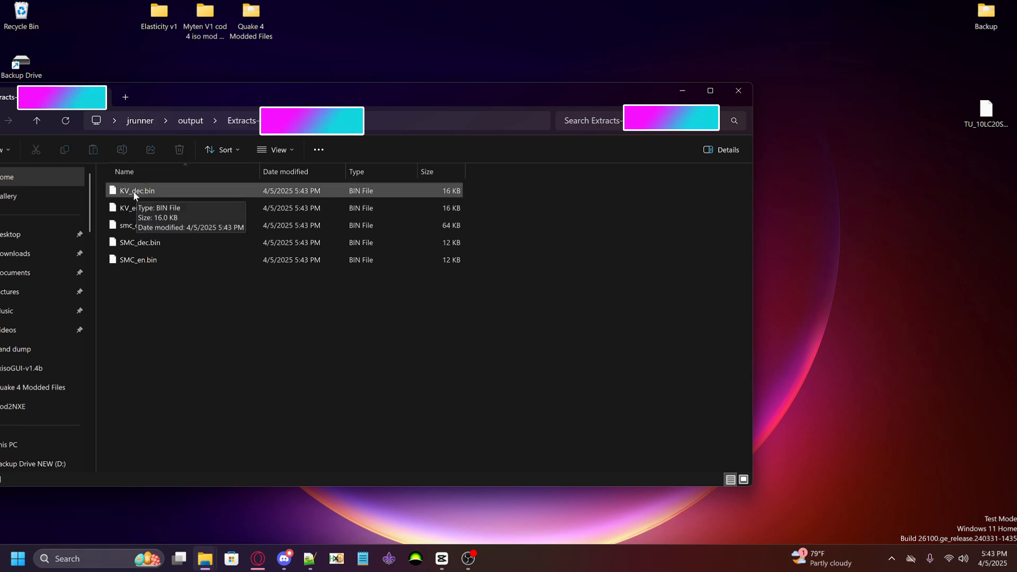
pyautogui.moveTo(133, 193); pyautogui.dragTo(92, 55)
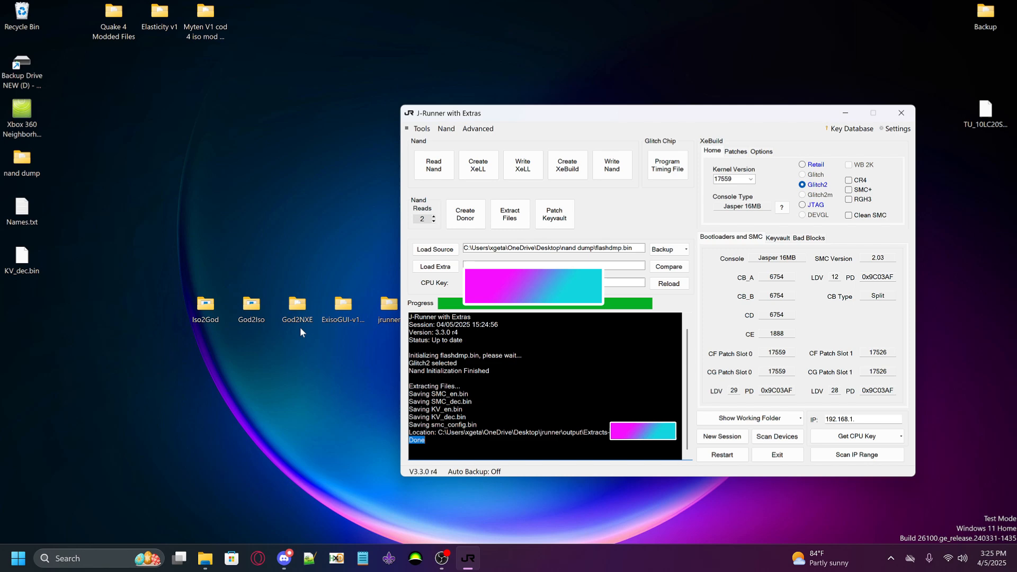
pyautogui.moveTo(299, 320); pyautogui.dragTo(298, 269)
pyautogui.moveTo(255, 209); pyautogui.dragTo(341, 287)
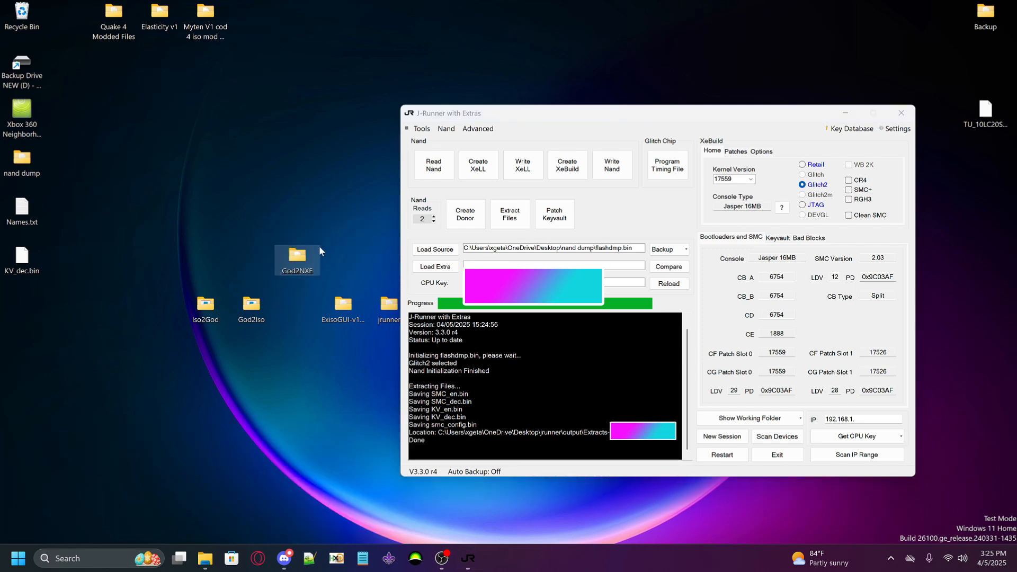
pyautogui.moveTo(316, 253); pyautogui.dragTo(313, 305)
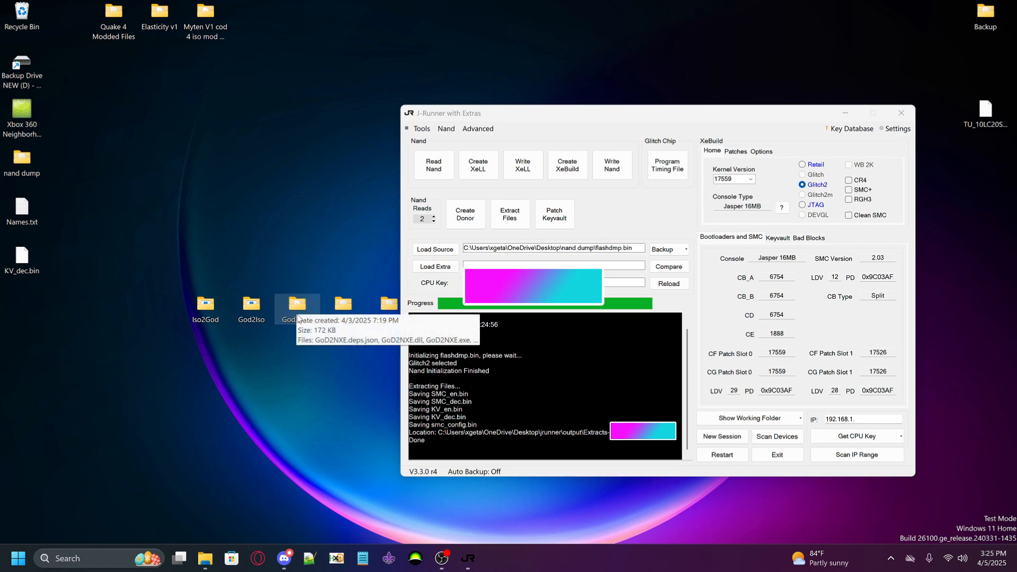
# Open the God2NXE folder and move KV_dec.bin from the desktop into it
pyautogui.doubleClick(289, 311)
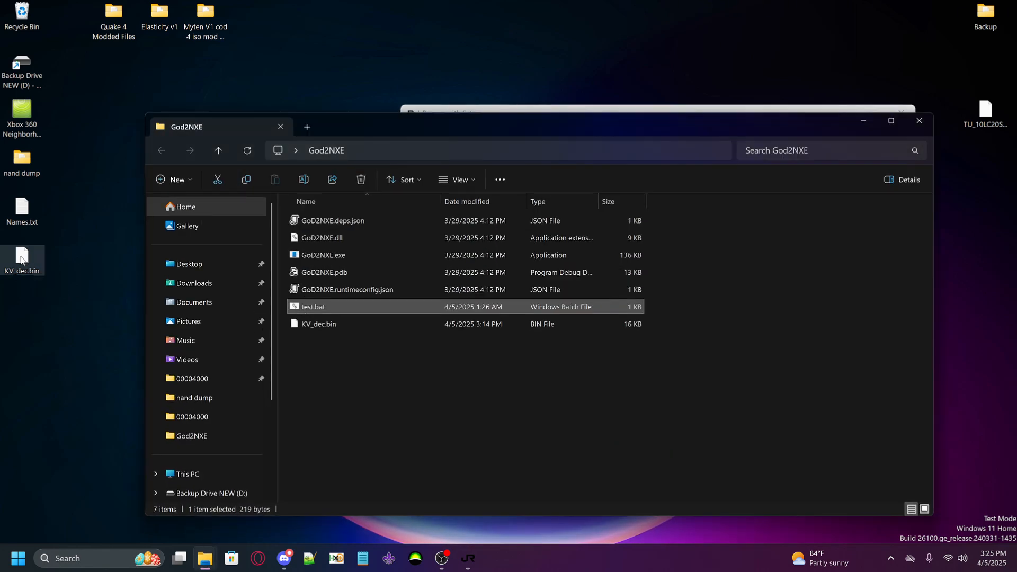
pyautogui.moveTo(21, 258); pyautogui.dragTo(365, 371)
pyautogui.click(460, 282)
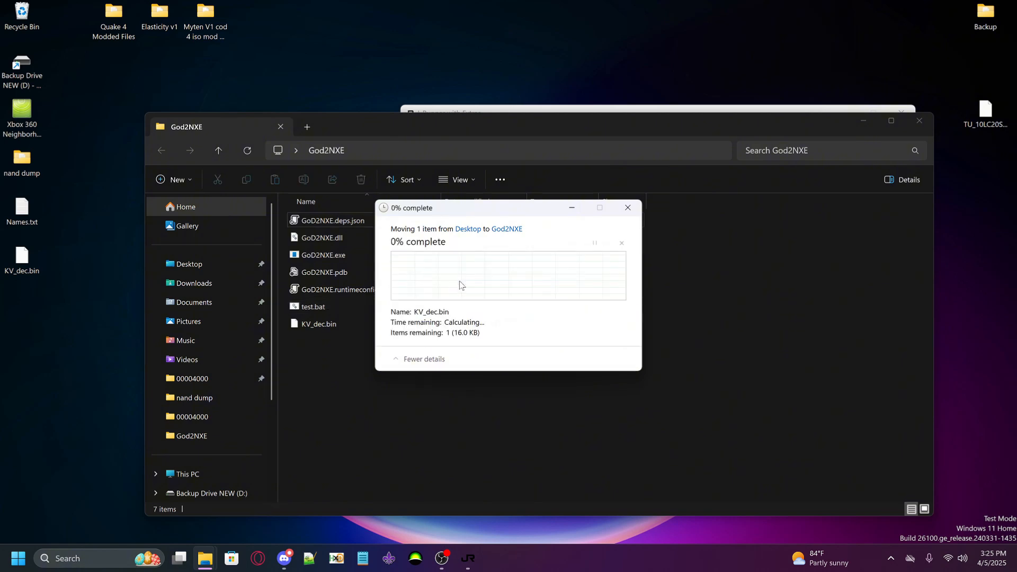
# Rename test.bat in the God2NXE folder as Compile.bat
pyautogui.rightClick(323, 309)
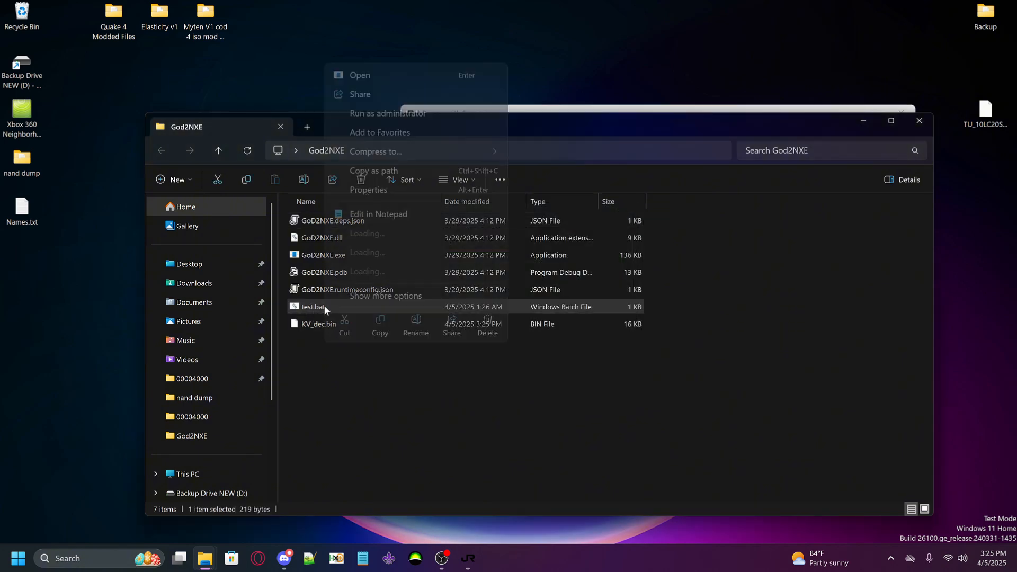
pyautogui.click(415, 331)
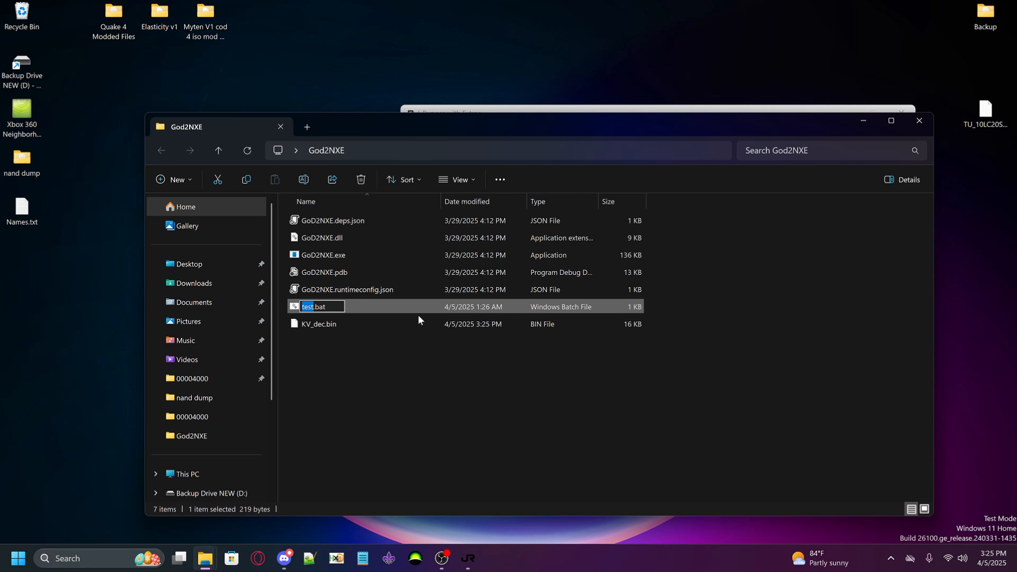
pyautogui.write('Compile')
pyautogui.press('Return')
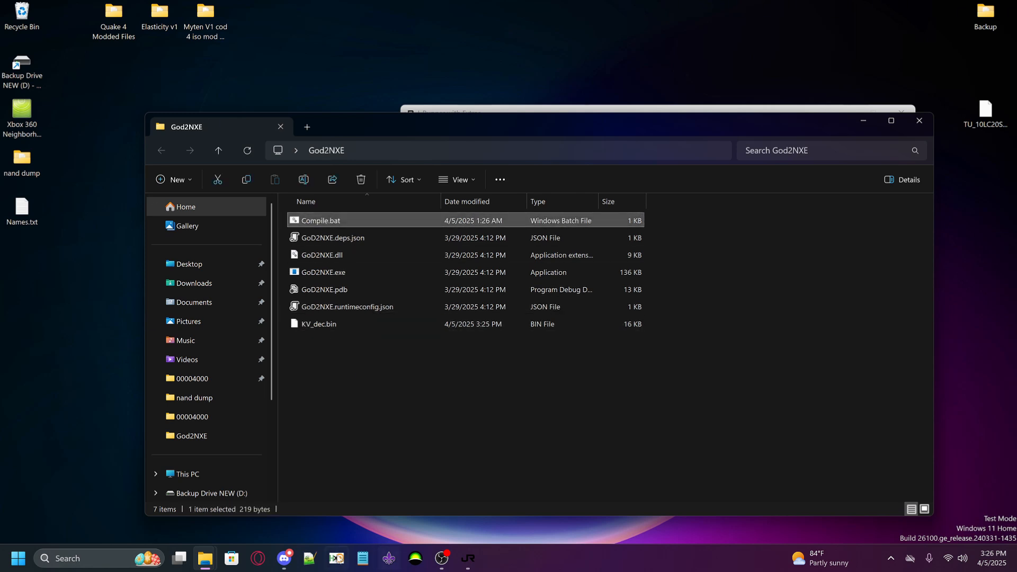
# Open Compile.bat in Notepad++ and close the old test.bat document without saving it
pyautogui.click(310, 559)
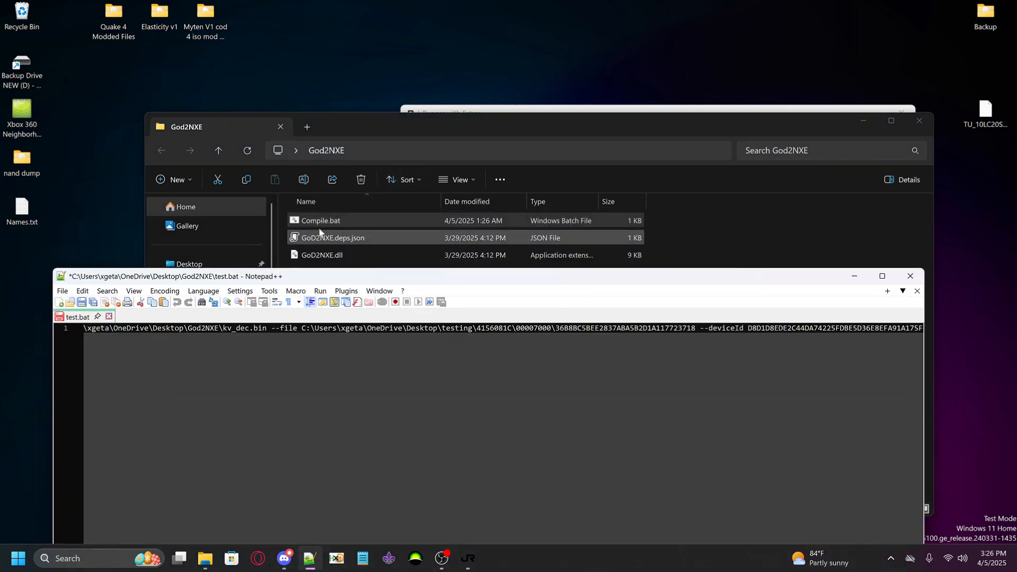
pyautogui.moveTo(319, 227); pyautogui.dragTo(295, 352)
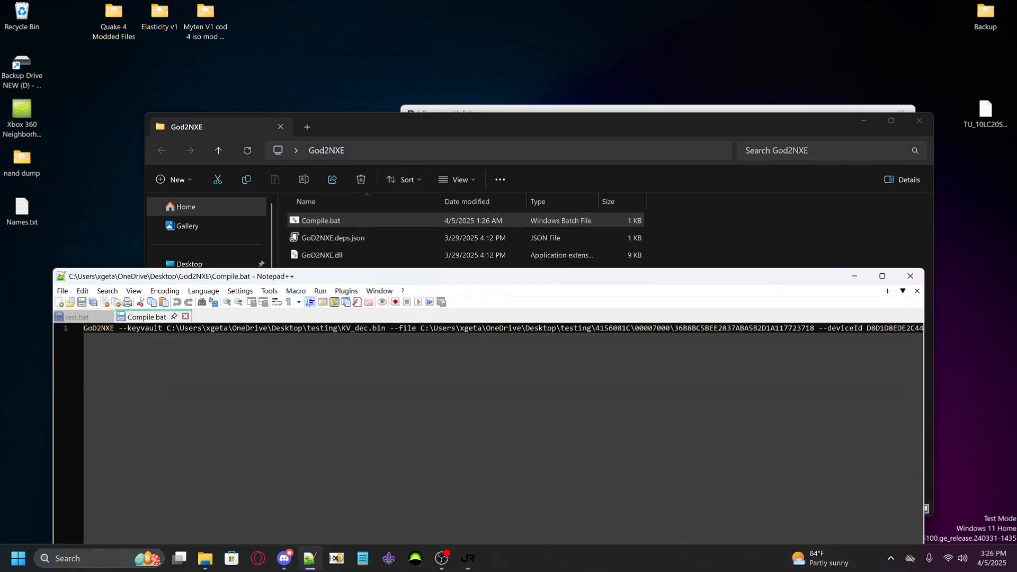
pyautogui.middleClick(108, 318)
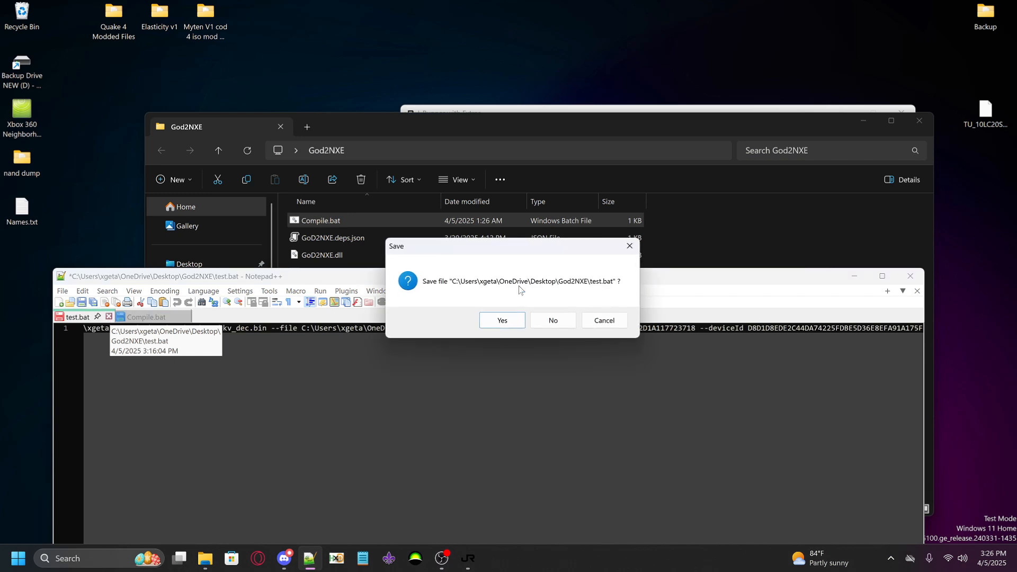
pyautogui.click(551, 320)
pyautogui.moveTo(272, 280); pyautogui.dragTo(299, 281)
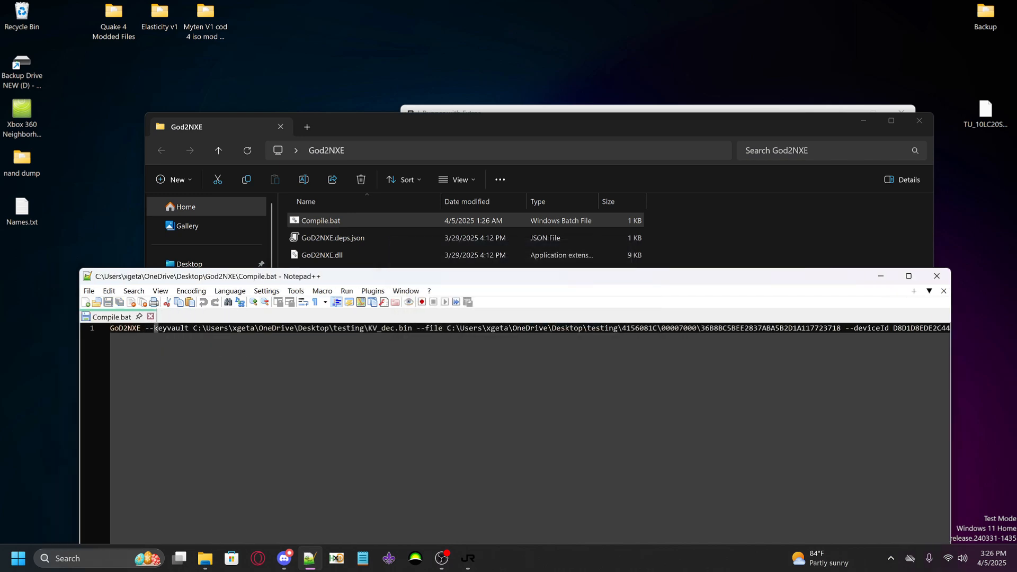
# Select the --keyvault path in Compile.bat and copy the God2NXE folder's full path from File Explorer
pyautogui.moveTo(155, 328); pyautogui.dragTo(410, 329)
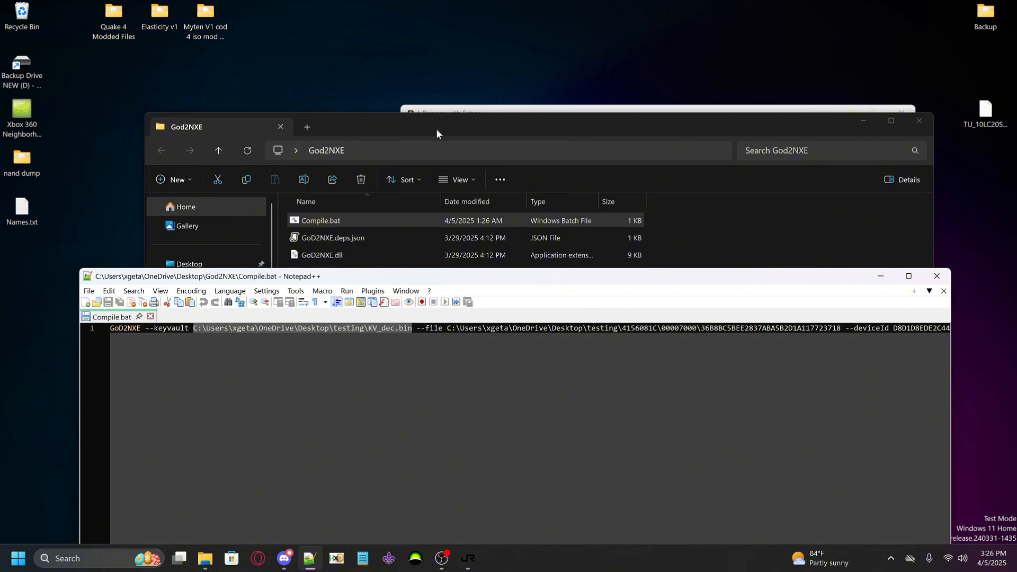
pyautogui.moveTo(437, 129); pyautogui.dragTo(594, 96)
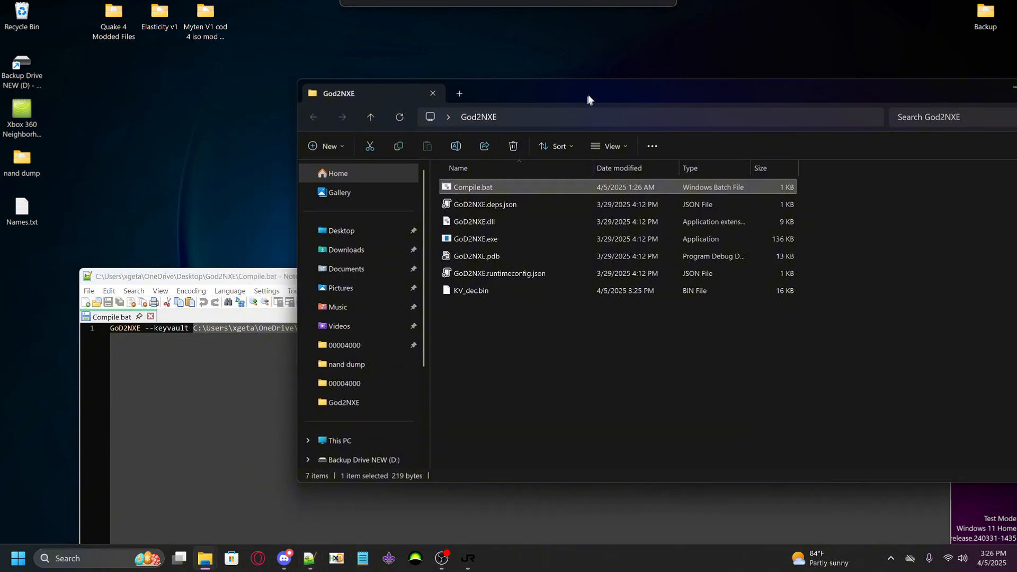
pyautogui.click(538, 119)
pyautogui.click(583, 340)
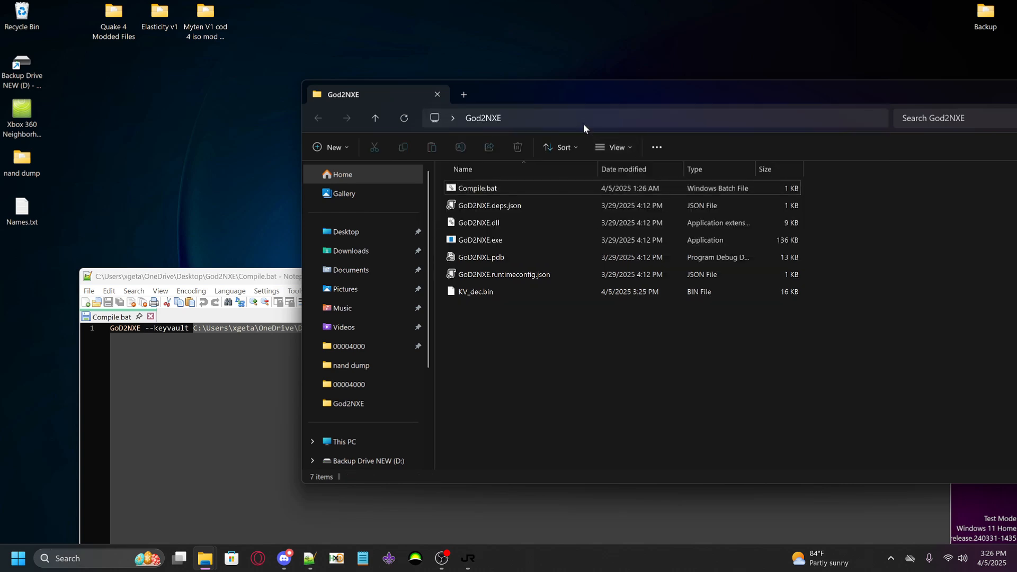
pyautogui.click(632, 119)
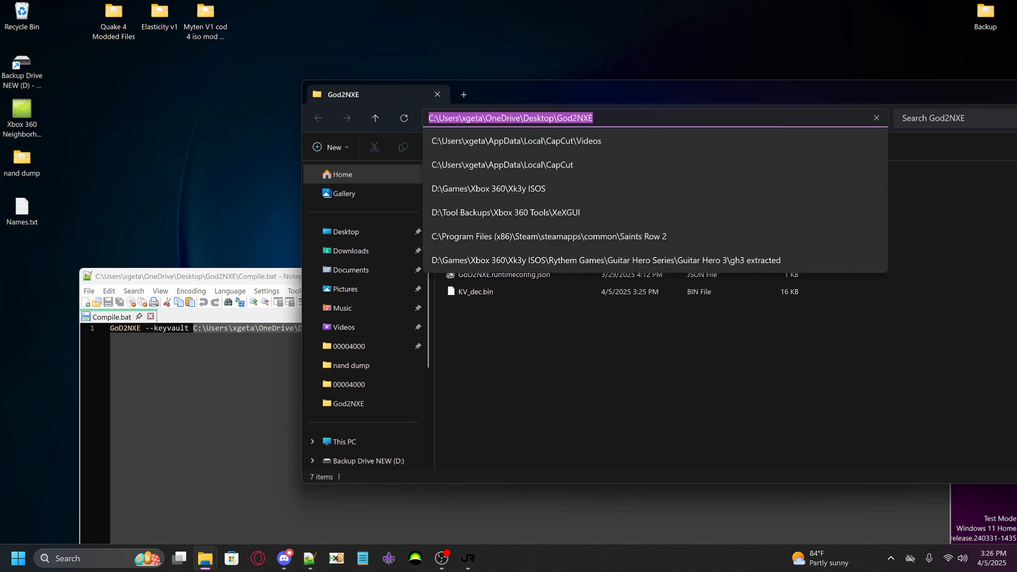
pyautogui.rightClick(574, 115)
pyautogui.click(599, 143)
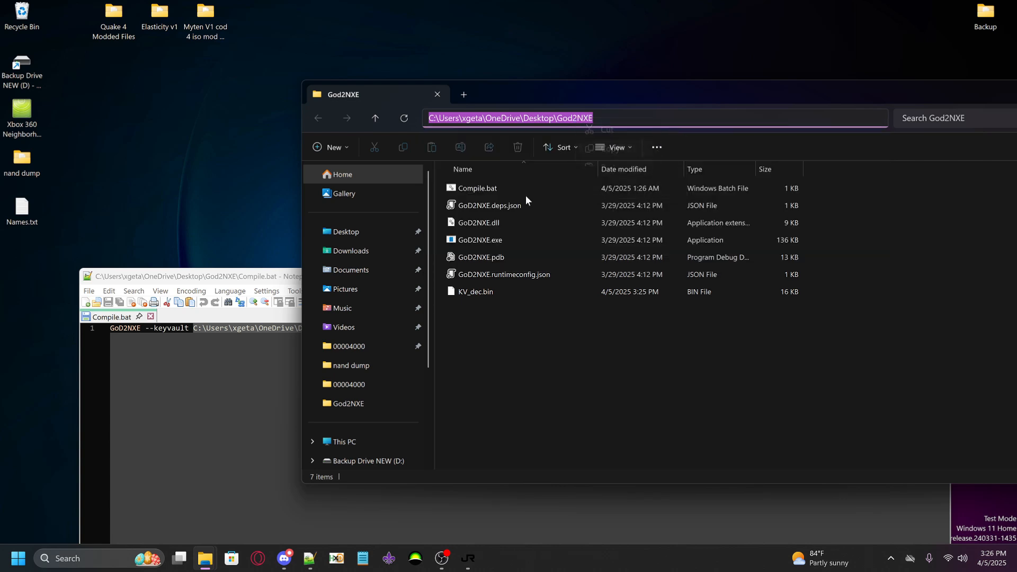
# Replace the --keyvault path in Compile.bat with the copied God2NXE folder path and append \KV_dec.bin to it
pyautogui.click(272, 328)
pyautogui.moveTo(193, 329)
pyautogui.mouseDown()
pyautogui.moveTo(411, 328)
pyautogui.moveTo(189, 328)
pyautogui.mouseUp()
pyautogui.hotkey('ctrl', 'v')
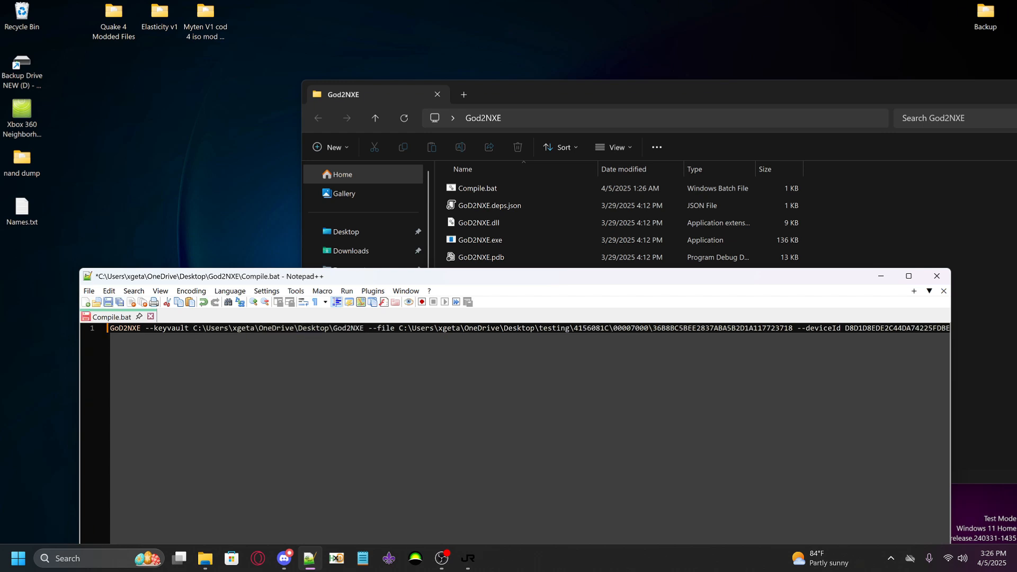
pyautogui.write('\\kv')
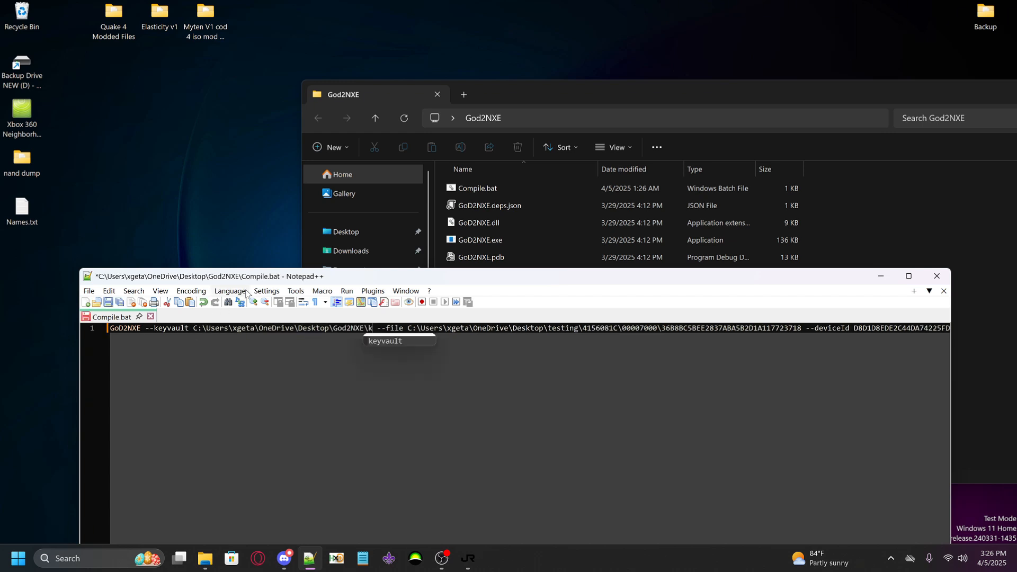
pyautogui.press('BackSpace')
pyautogui.press('BackSpace')
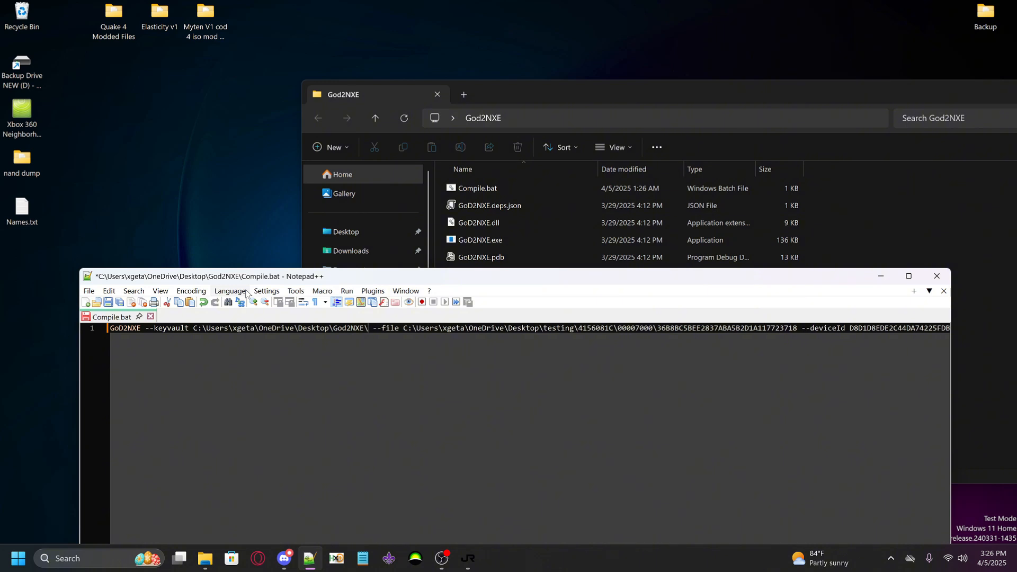
pyautogui.write('KV_dec')
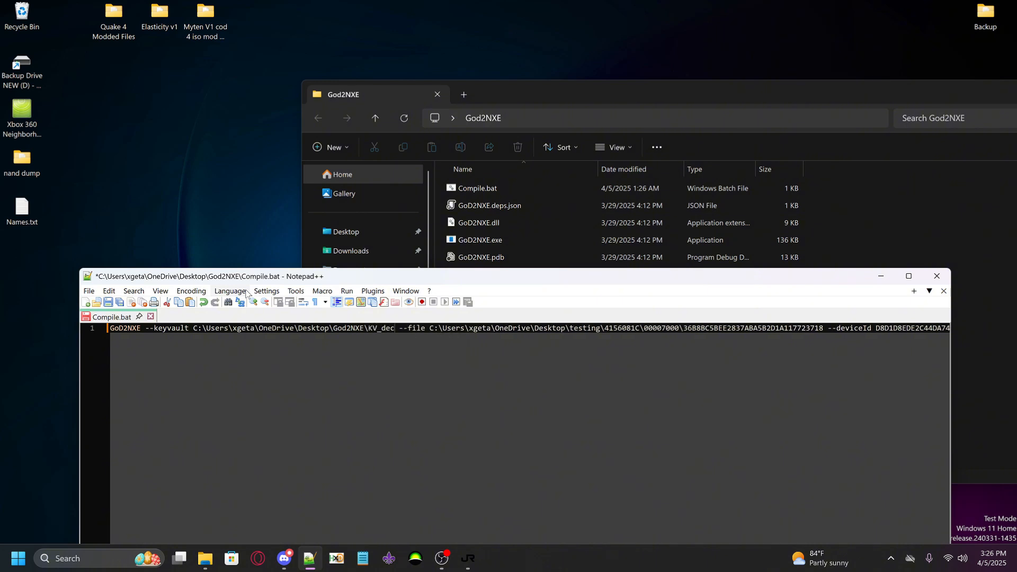
pyautogui.write('.bin')
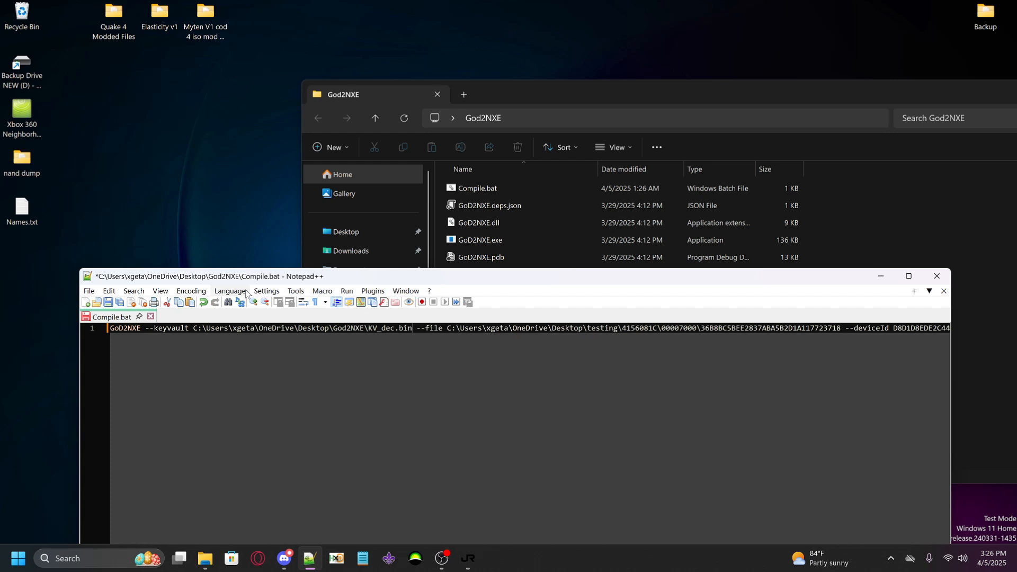
# Select the --file path in Compile.bat and switch to the File Explorer window showing the game's 00004000 folder on SPARE DRIVE (F:)
pyautogui.moveTo(501, 286); pyautogui.dragTo(493, 343)
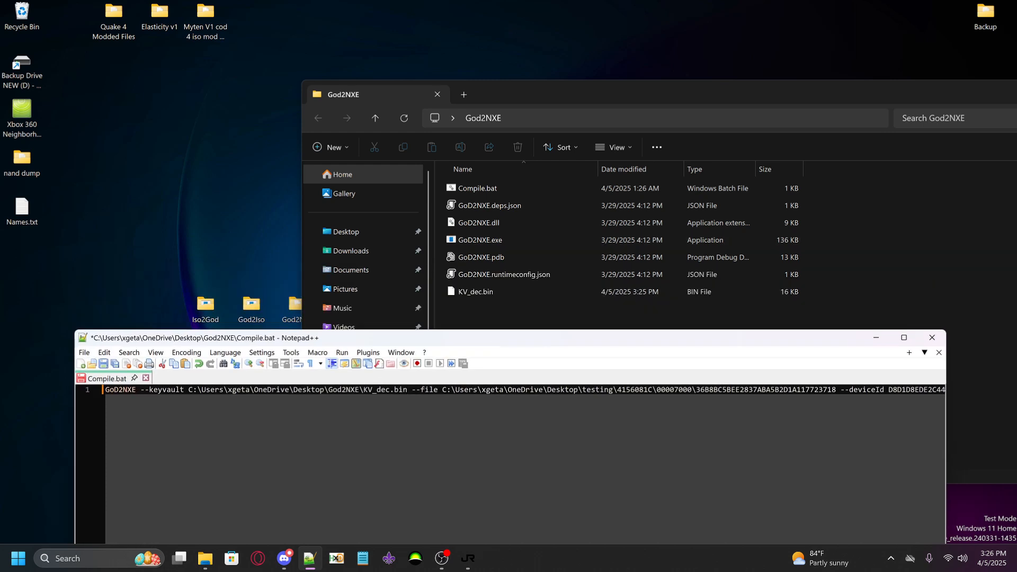
pyautogui.moveTo(422, 341); pyautogui.dragTo(329, 317)
pyautogui.moveTo(419, 317); pyautogui.dragTo(452, 271)
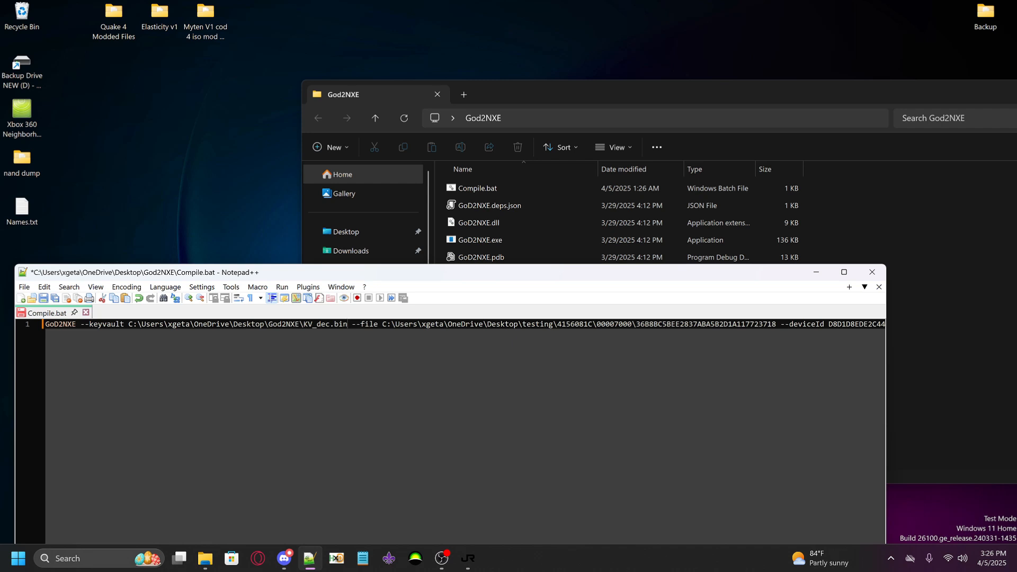
pyautogui.moveTo(382, 324); pyautogui.dragTo(658, 324)
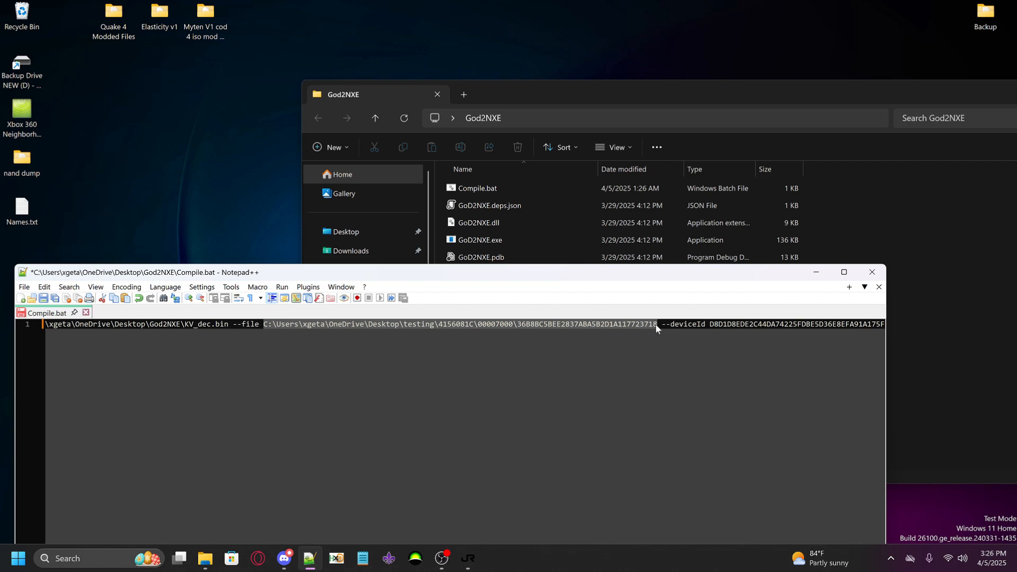
pyautogui.moveTo(521, 90); pyautogui.dragTo(499, 88)
pyautogui.click(657, 115)
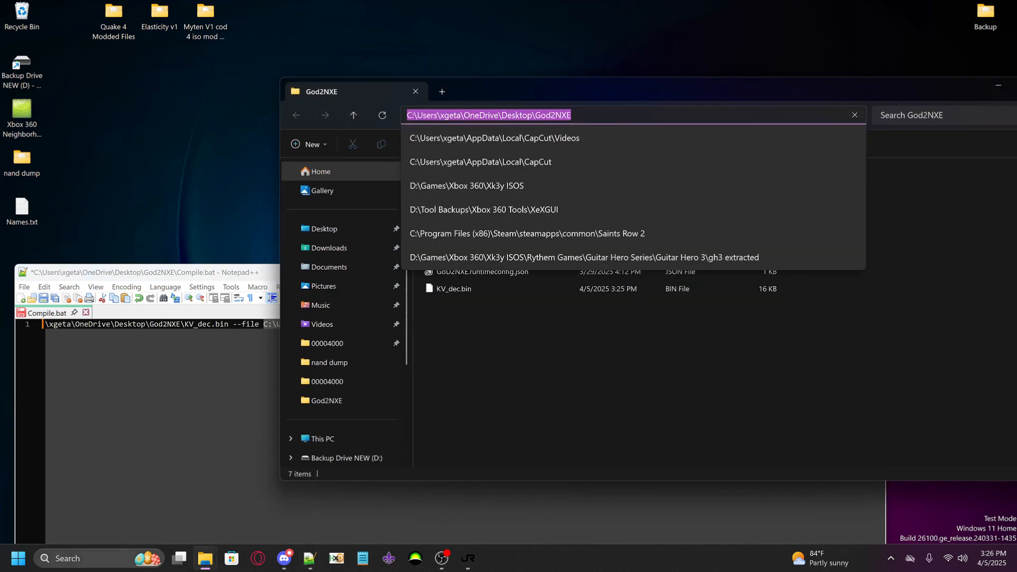
pyautogui.click(205, 559)
pyautogui.click(517, 507)
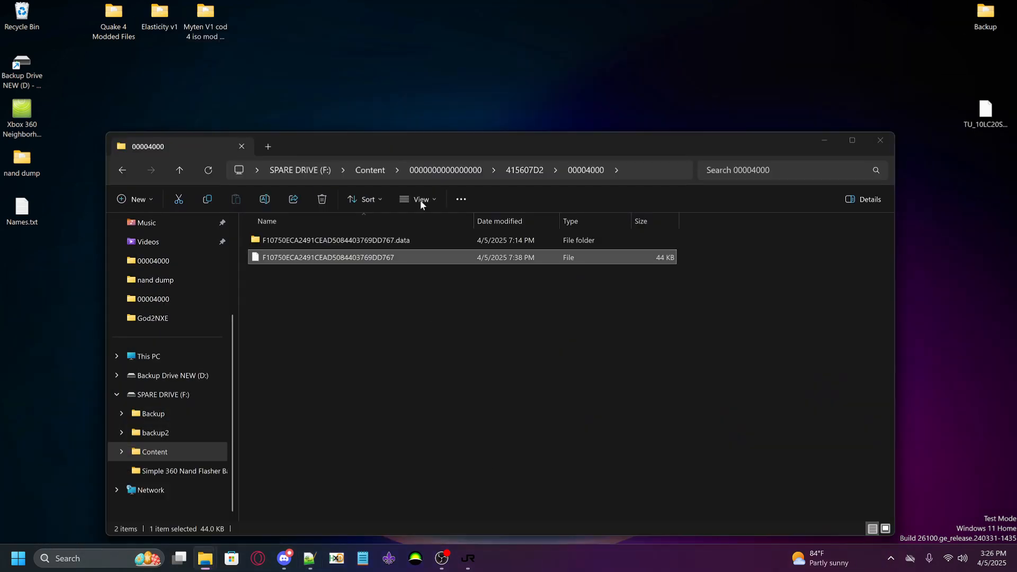
# Copy the full path of the 00004000 folder inside 415607D2
pyautogui.click(525, 170)
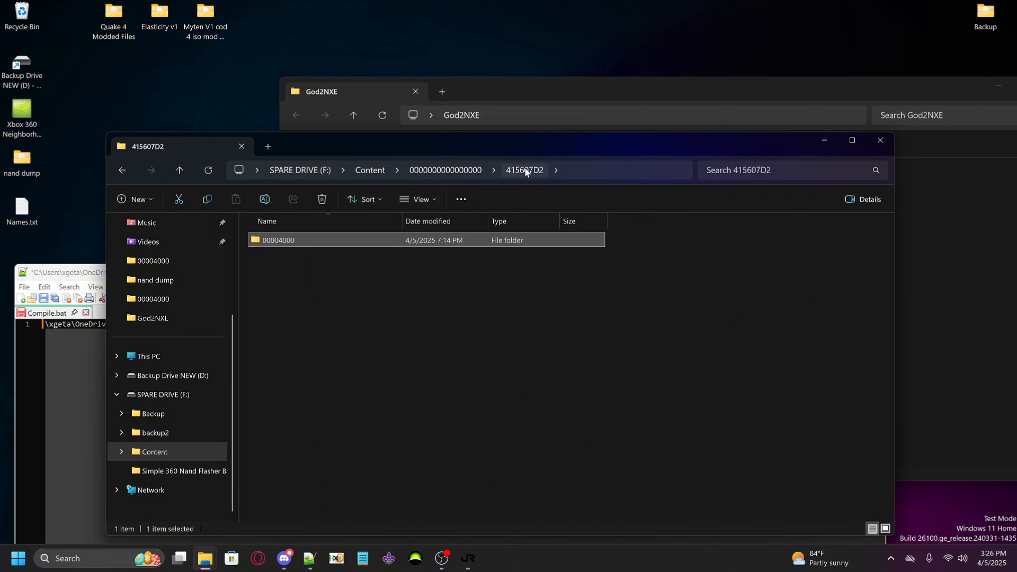
pyautogui.doubleClick(385, 241)
pyautogui.click(345, 258)
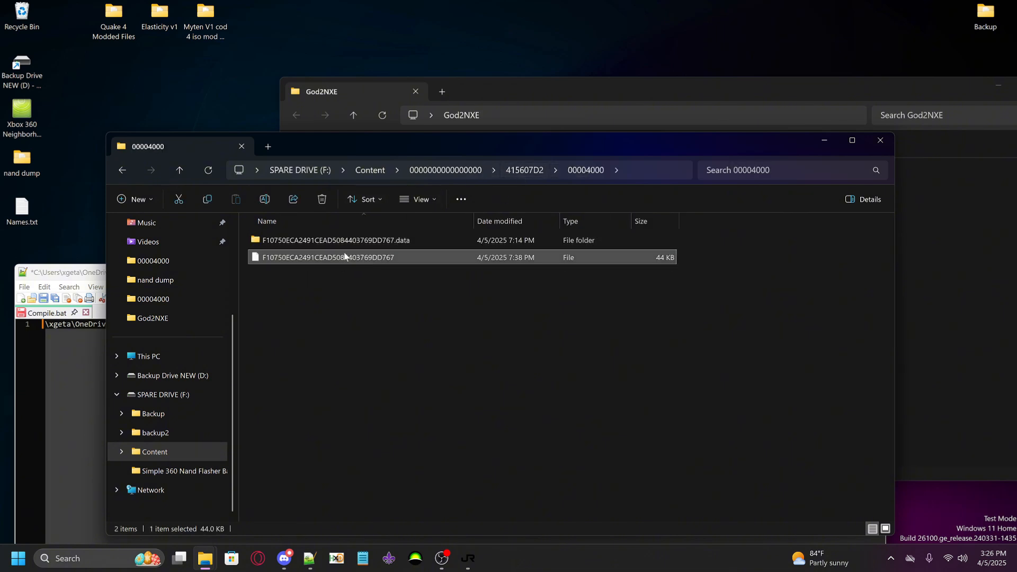
pyautogui.click(640, 167)
pyautogui.rightClick(486, 178)
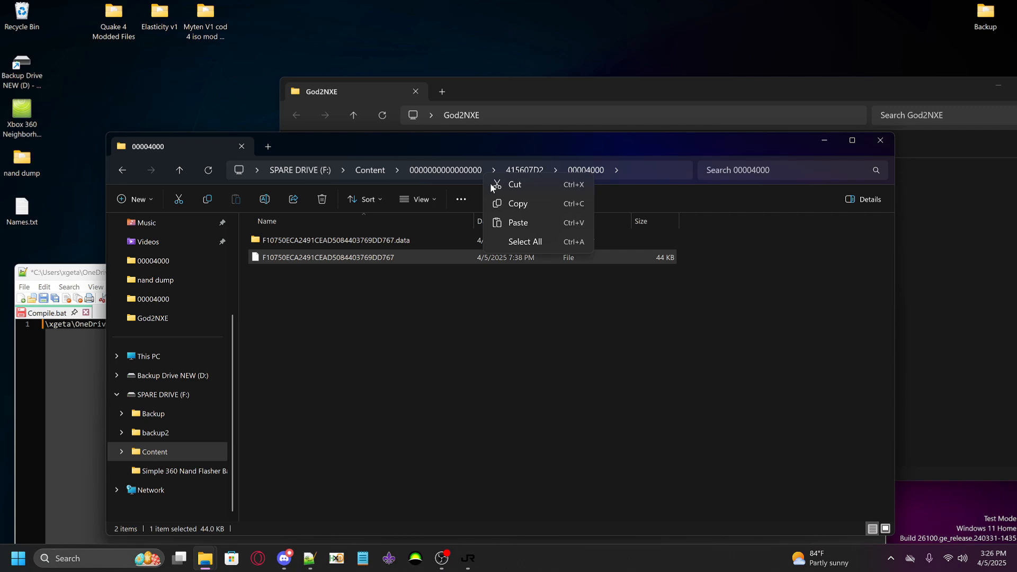
pyautogui.click(517, 204)
pyautogui.rightClick(554, 175)
pyautogui.click(589, 207)
pyautogui.click(508, 87)
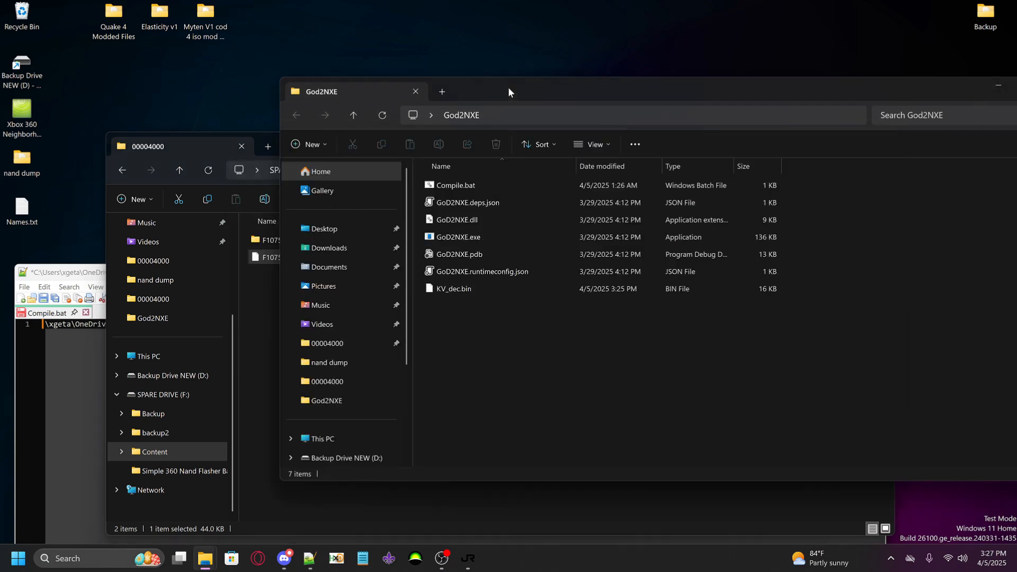
pyautogui.click(498, 115)
pyautogui.click(106, 364)
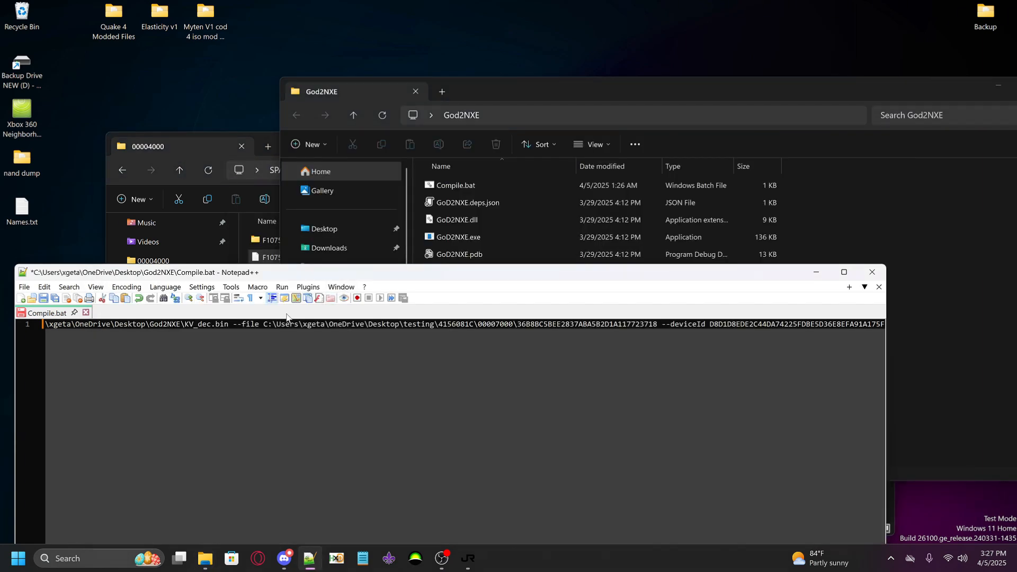
pyautogui.moveTo(264, 325); pyautogui.dragTo(517, 325)
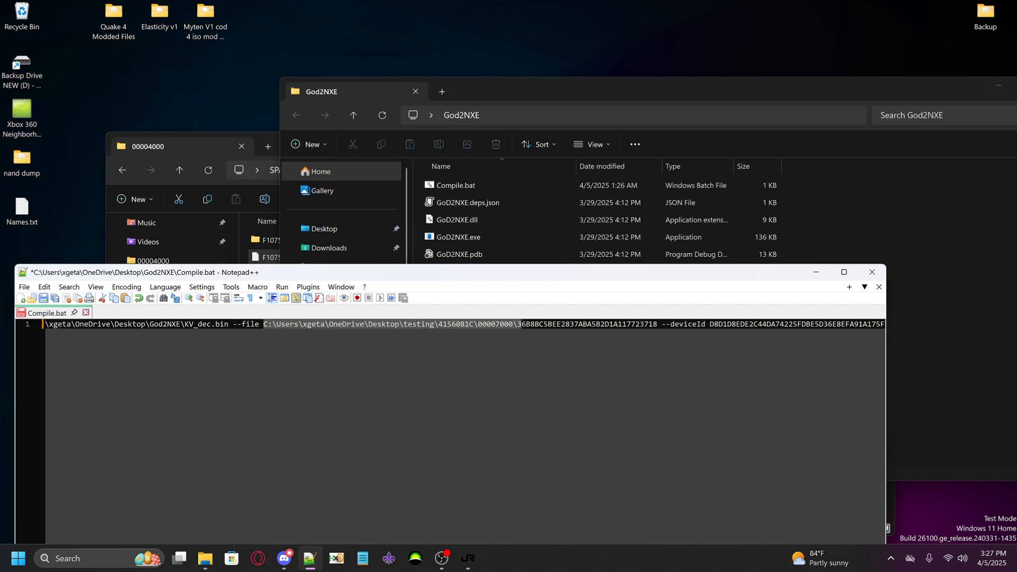
pyautogui.hotkey('ctrl', 'v')
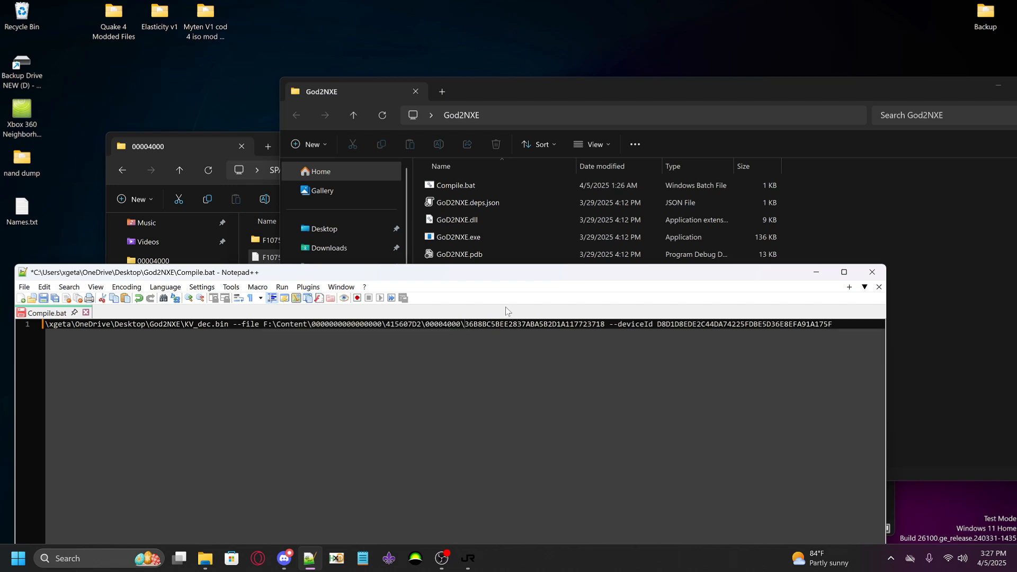
pyautogui.hotkey('shift', 'Right')
pyautogui.hotkey('shift', 'Right')
pyautogui.hotkey('shift', 'Right')
pyautogui.hotkey('shift', 'Right')
pyautogui.hotkey('shift', 'Right')
pyautogui.hotkey('shift', 'Right')
pyautogui.hotkey('shift', 'Right')
pyautogui.hotkey('shift', 'Right')
pyautogui.hotkey('shift', 'Right')
pyautogui.hotkey('shift', 'Right')
pyautogui.hotkey('shift', 'Right')
pyautogui.hotkey('shift', 'Right')
pyautogui.hotkey('shift', 'Right')
pyautogui.hotkey('shift', 'Right')
pyautogui.hotkey('shift', 'Right')
pyautogui.hotkey('shift', 'Right')
pyautogui.hotkey('shift', 'Right')
pyautogui.hotkey('shift', 'Right')
pyautogui.hotkey('shift', 'Right')
pyautogui.hotkey('shift', 'Right')
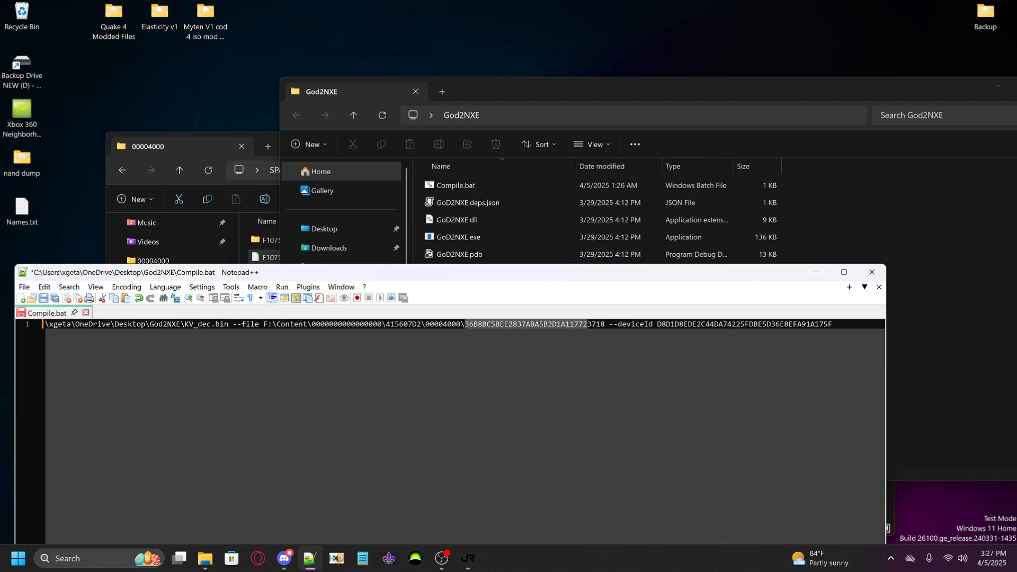
pyautogui.press('Delete')
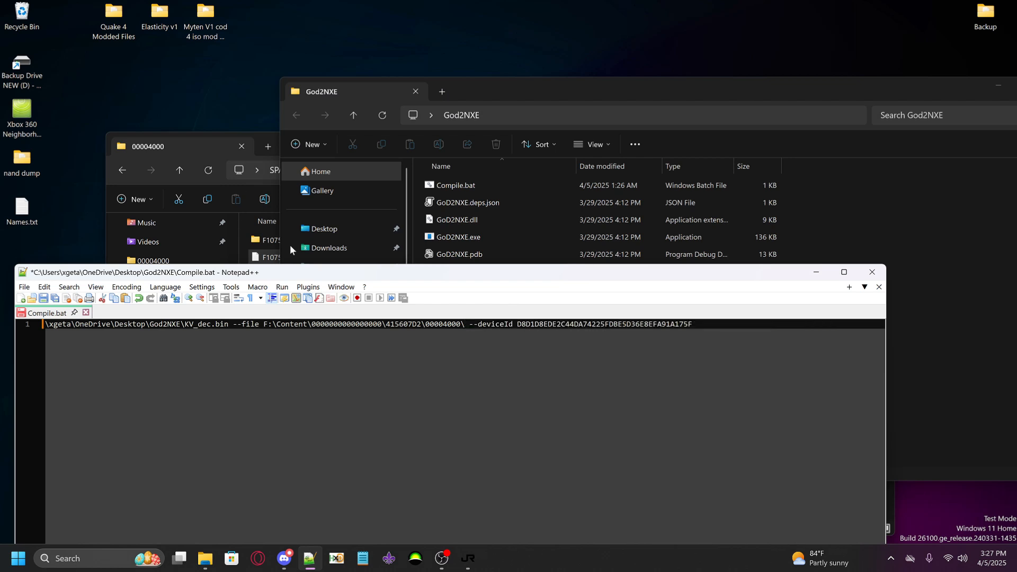
# Copy the Quake 4 special key from Names.txt in Notepad and paste it as the file name ending the --file path in Compile.bat
pyautogui.click(363, 559)
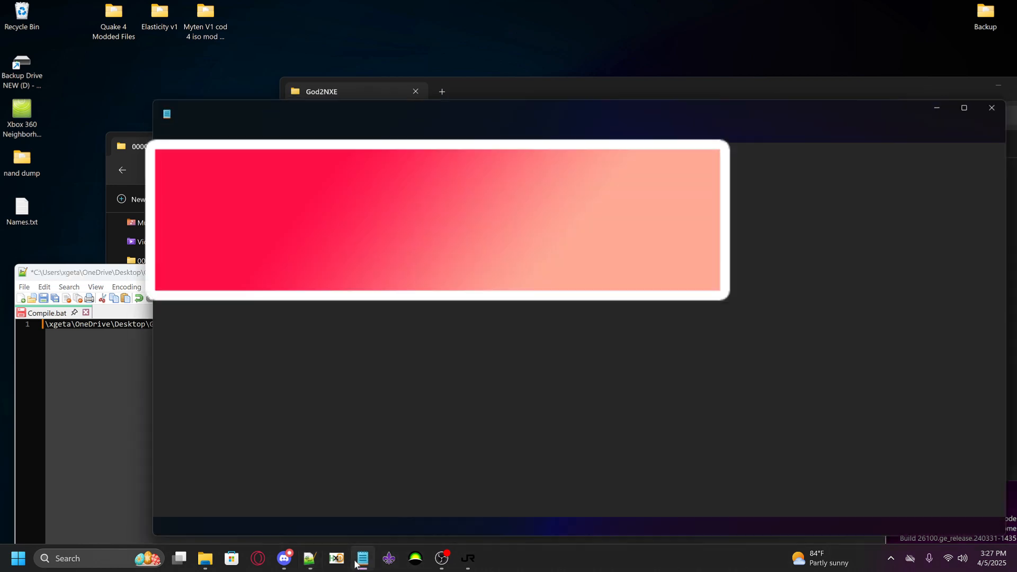
pyautogui.click(447, 111)
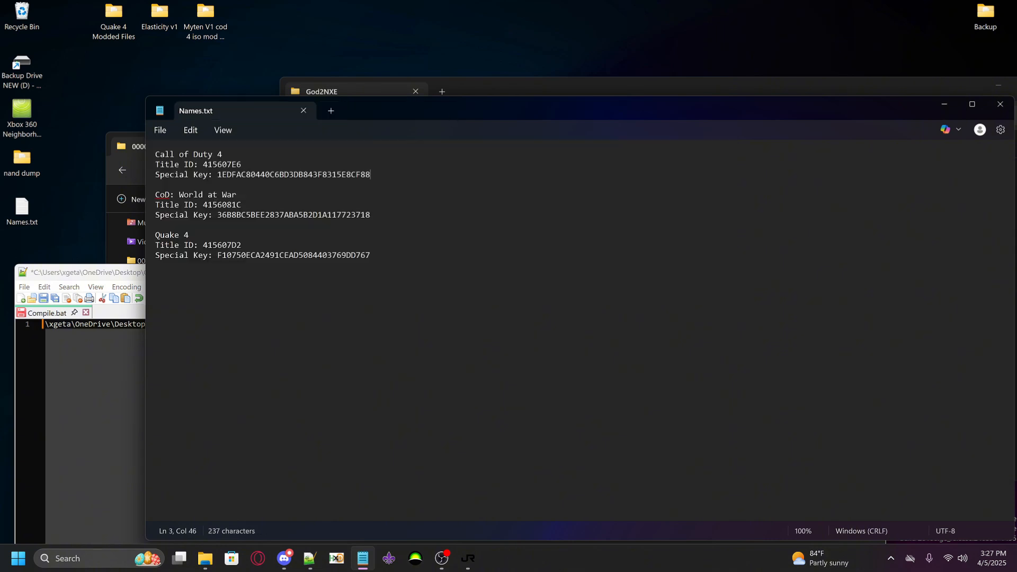
pyautogui.moveTo(217, 255); pyautogui.dragTo(370, 255)
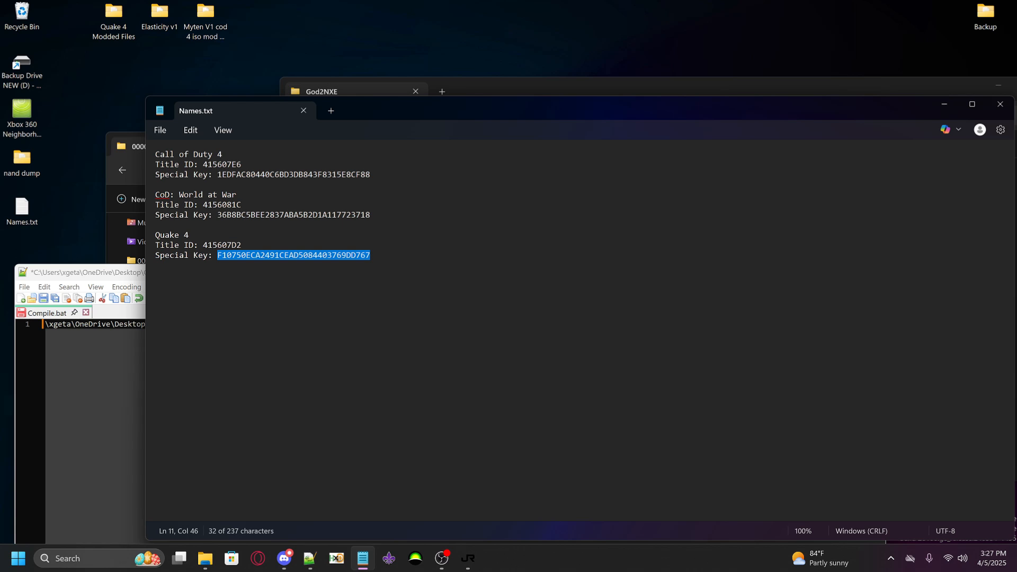
pyautogui.click(944, 105)
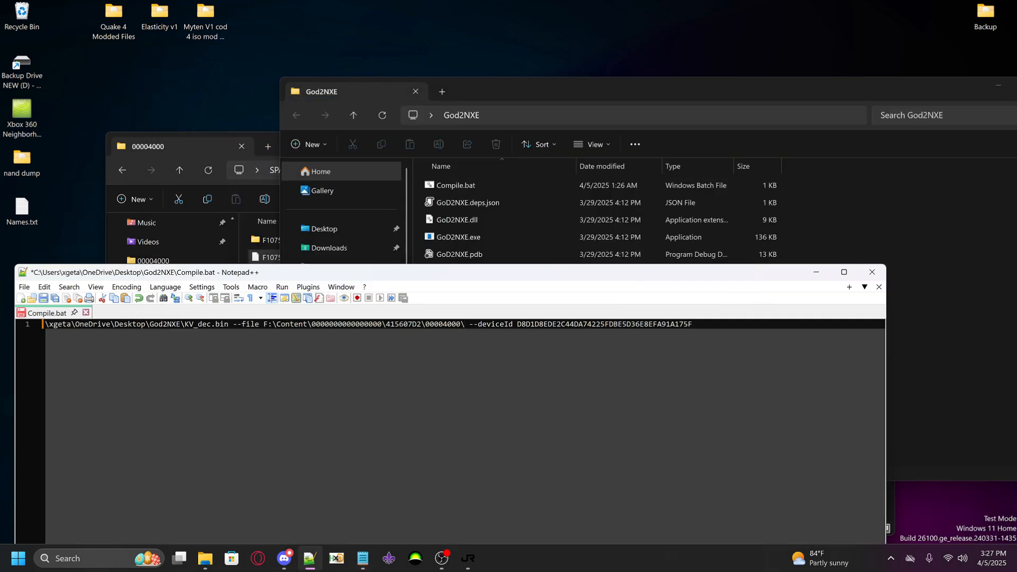
pyautogui.hotkey('ctrl', 'v')
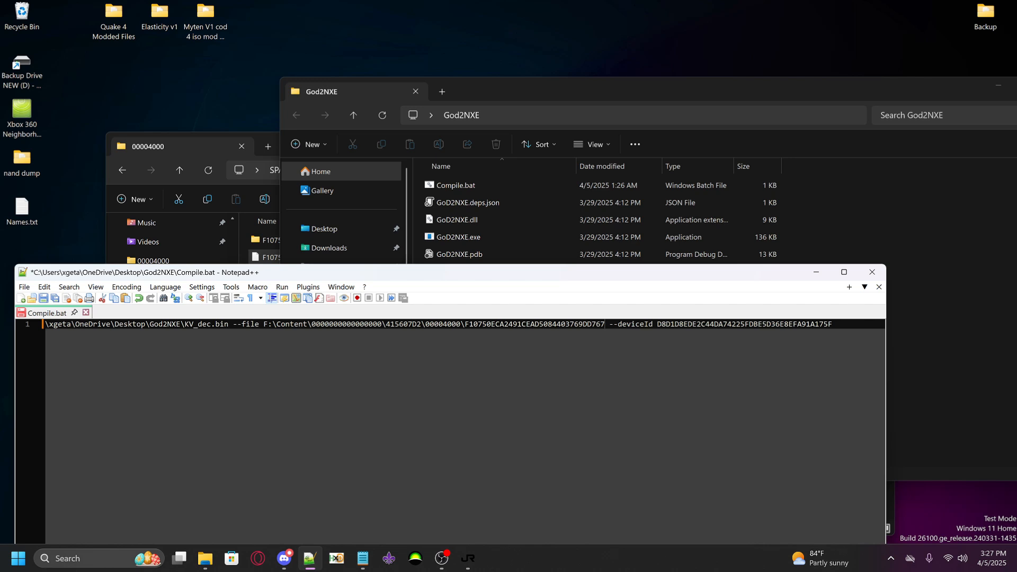
# Select the --deviceId value in Compile.bat, switch to Horizon, and inspect the Call of Duty 4 package info from the second flash drive's games
pyautogui.moveTo(657, 324); pyautogui.dragTo(833, 324)
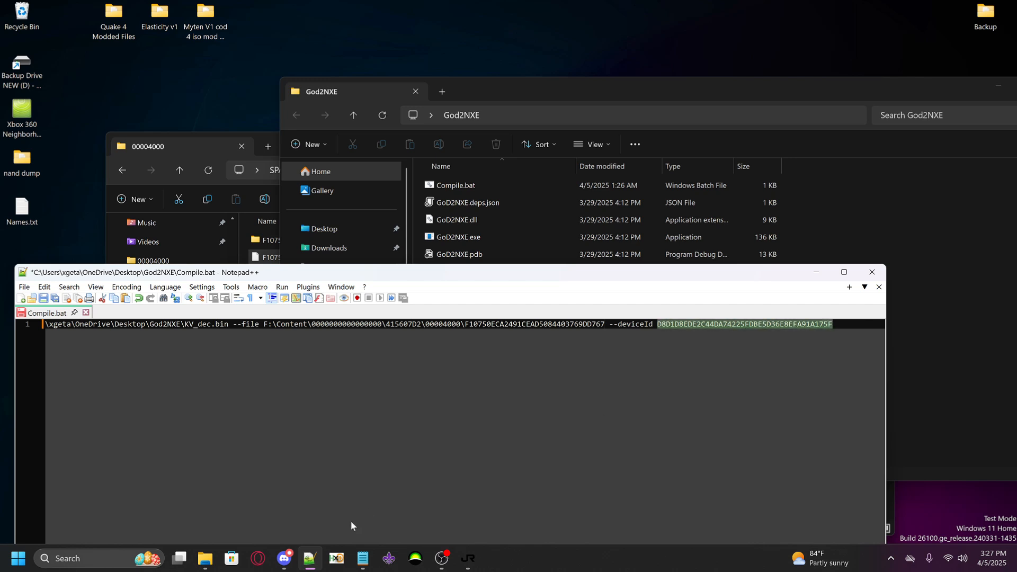
pyautogui.click(417, 556)
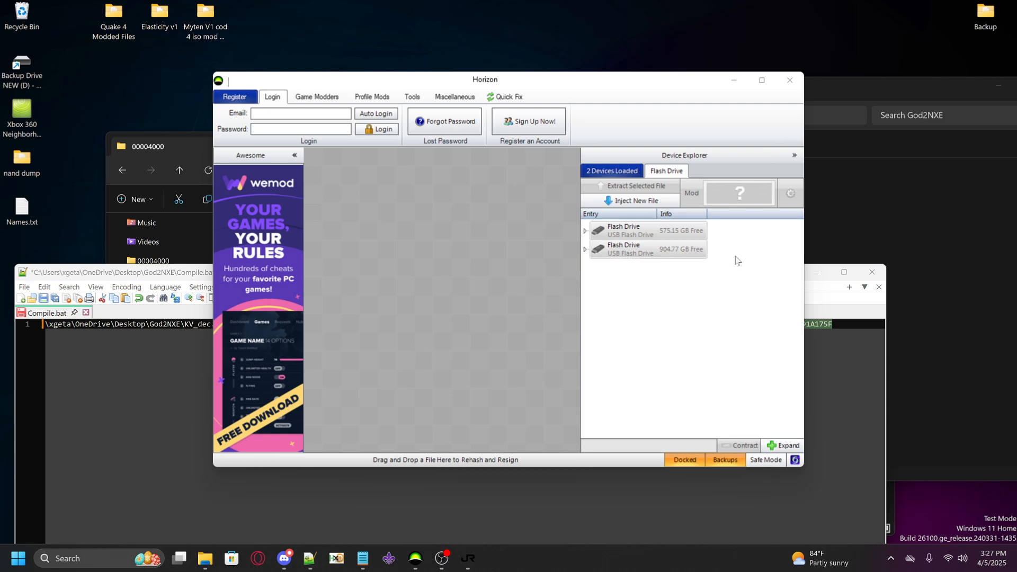
pyautogui.click(586, 249)
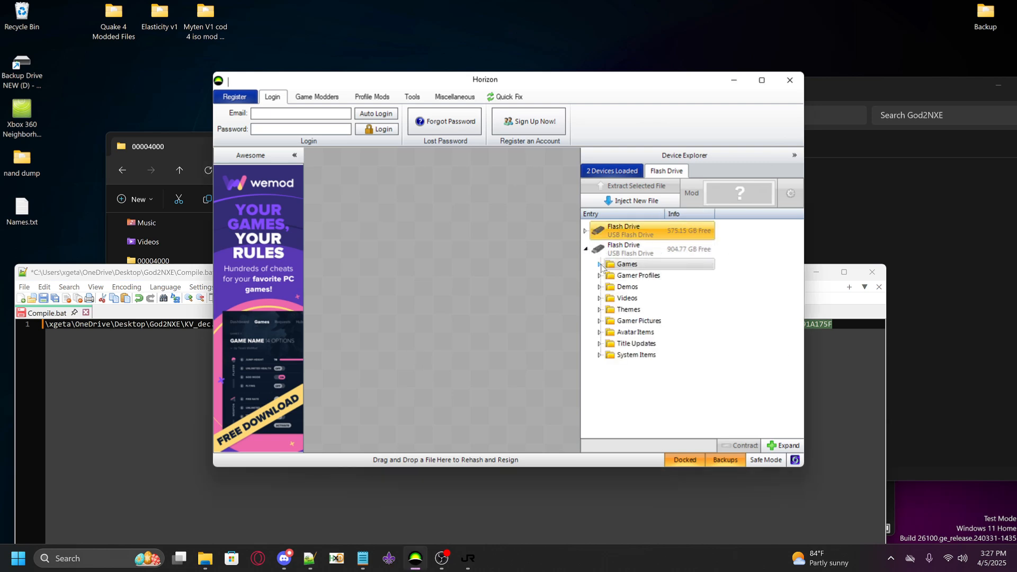
pyautogui.click(600, 264)
pyautogui.click(614, 275)
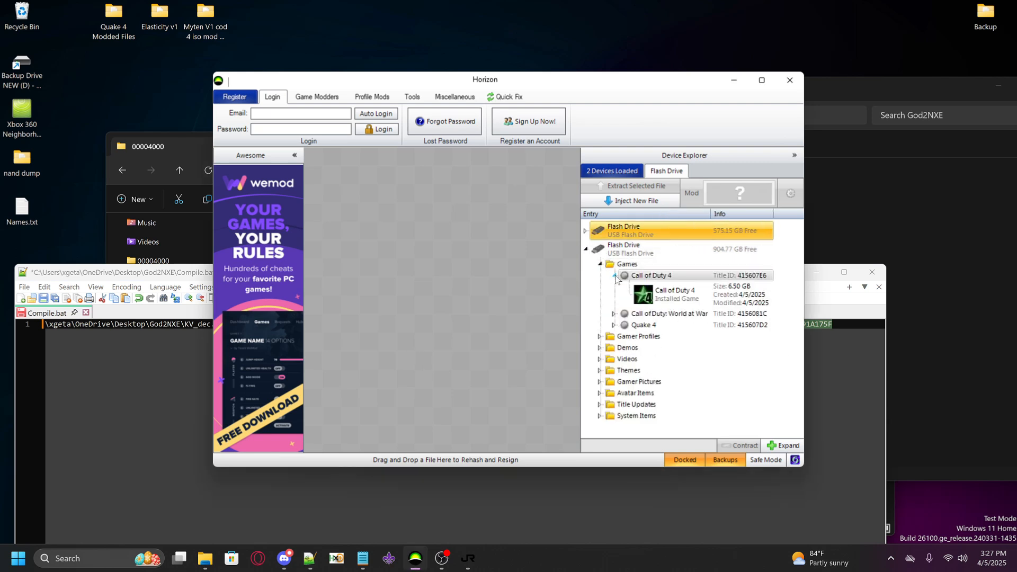
pyautogui.doubleClick(653, 297)
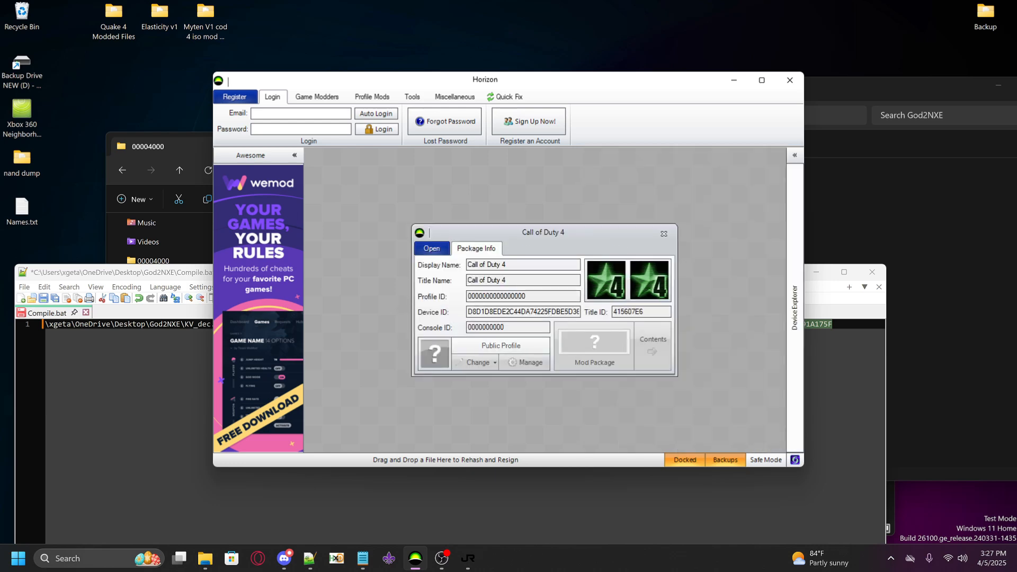
pyautogui.click(664, 234)
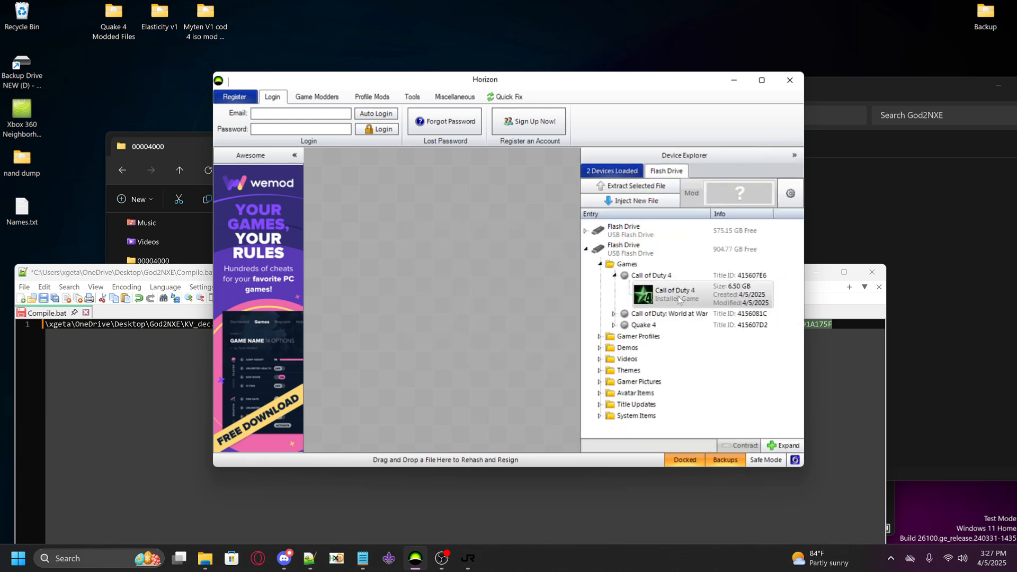
# Expand the Call of Duty: World at War and Quake 4 entries and reopen the Call of Duty 4 package info
pyautogui.click(670, 301)
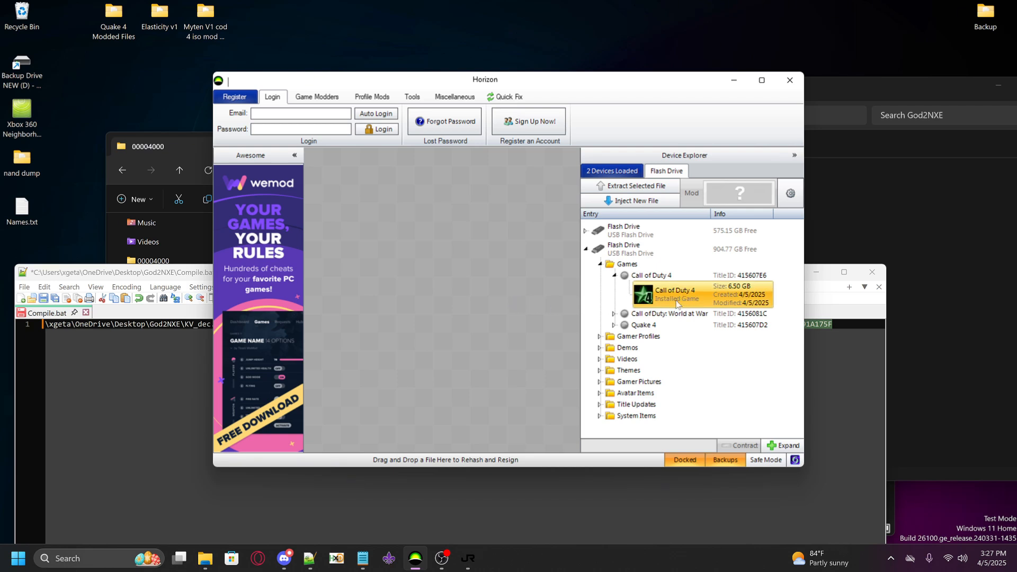
pyautogui.click(616, 316)
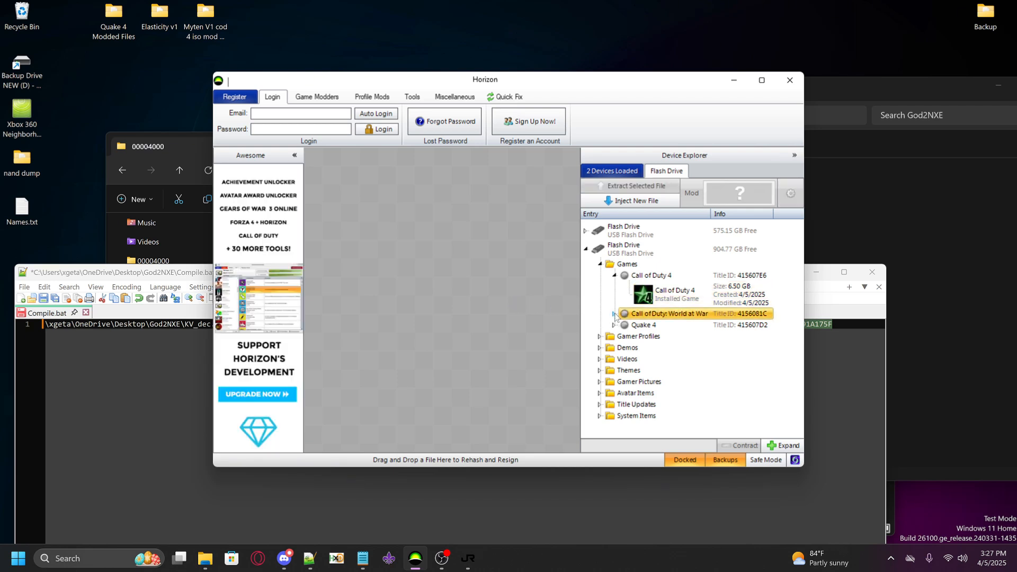
pyautogui.click(616, 315)
pyautogui.click(615, 352)
pyautogui.click(657, 300)
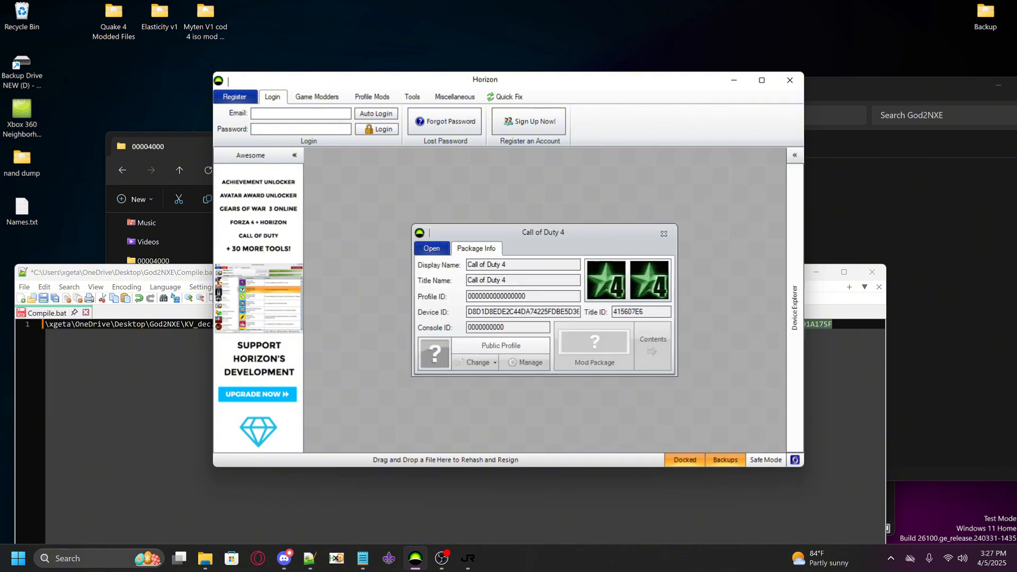
# Copy the package's full Device ID from Horizon and paste it over the --deviceId value in Compile.bat
pyautogui.moveTo(468, 312); pyautogui.dragTo(588, 312)
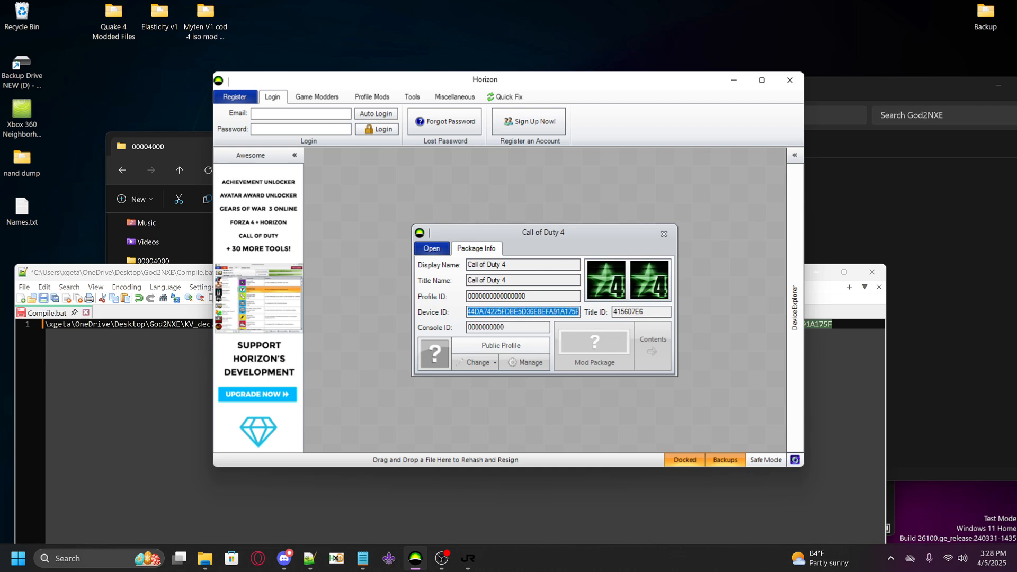
pyautogui.click(818, 299)
pyautogui.moveTo(834, 324); pyautogui.dragTo(657, 324)
pyautogui.hotkey('ctrl', 'v')
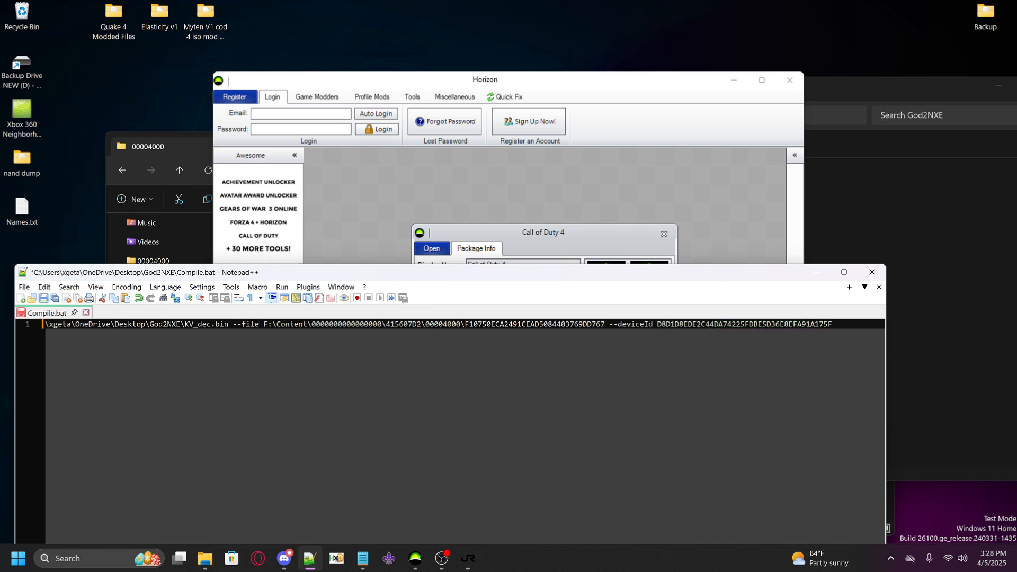
# Save Compile.bat, then close Notepad++, the Call of Duty 4 package info and Horizon
pyautogui.click(24, 287)
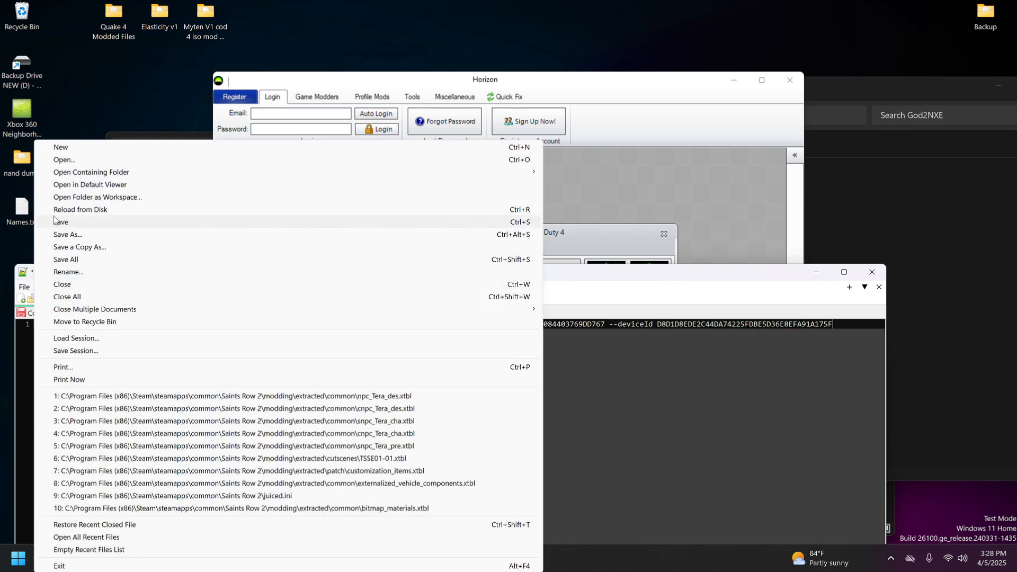
pyautogui.click(55, 225)
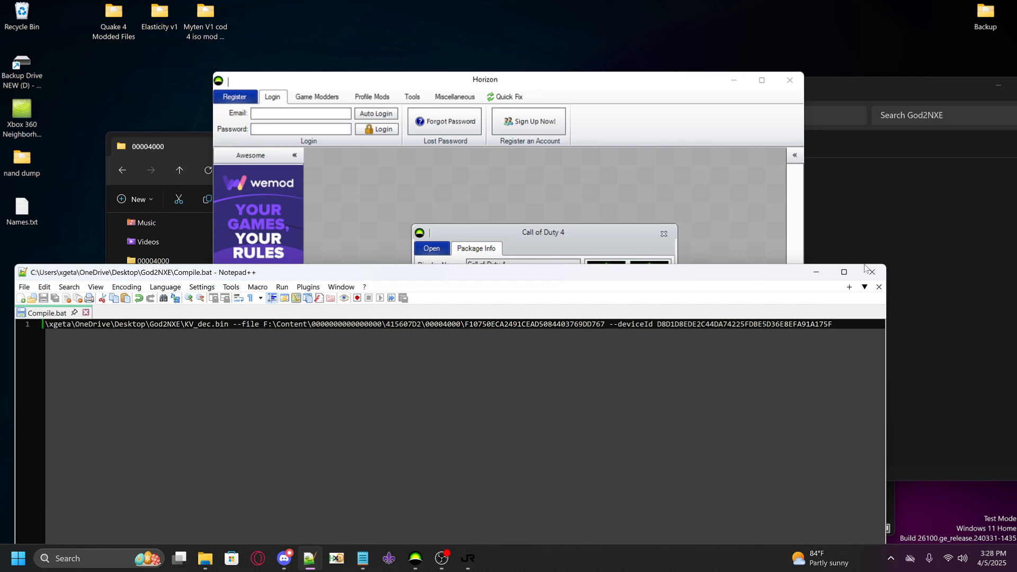
pyautogui.click(872, 272)
pyautogui.click(665, 234)
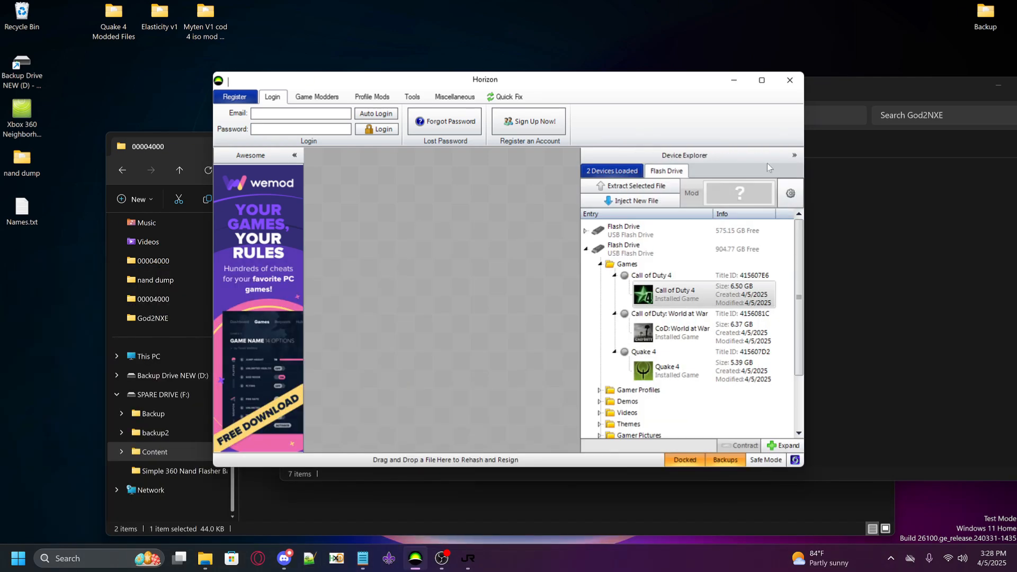
pyautogui.click(785, 80)
# Close the God2NXE and 00004000 folder windows to clear the desktop
pyautogui.click(626, 108)
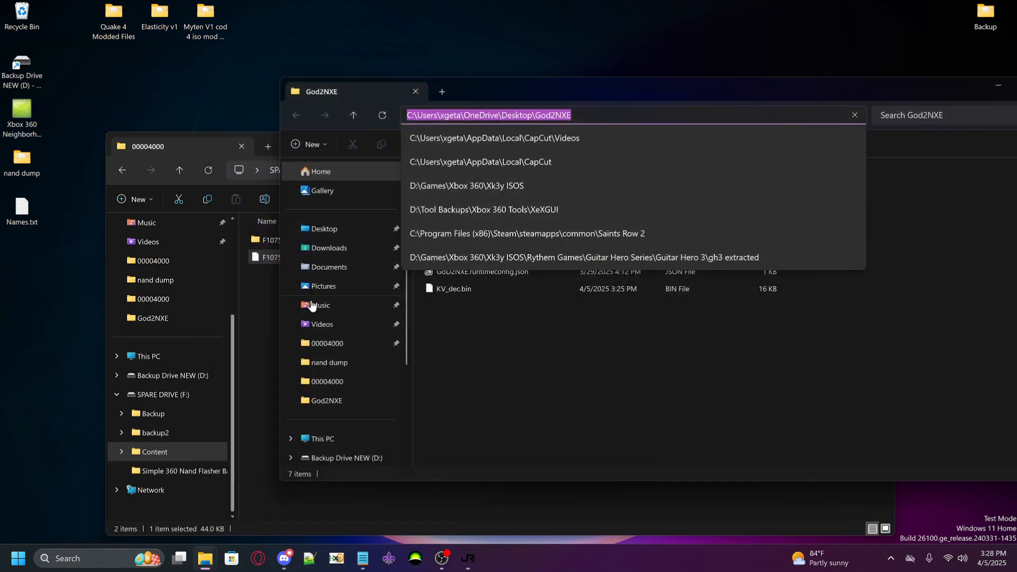
pyautogui.click(655, 96)
pyautogui.click(839, 94)
pyautogui.click(414, 384)
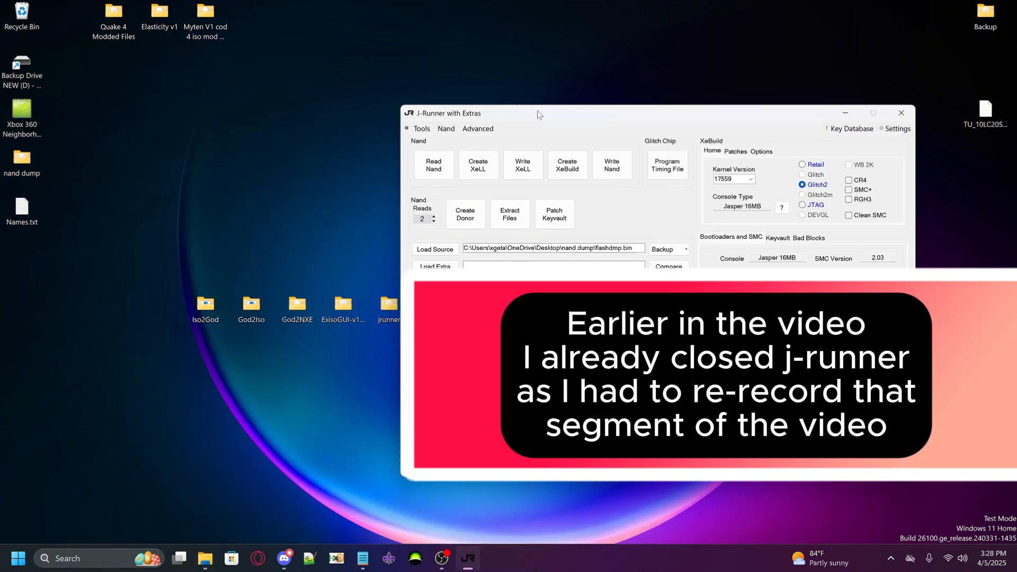
# Close J-Runner and rearrange the desktop, moving the jrunner folder beside Backup and God2NXE away from the other tool folders
pyautogui.moveTo(539, 115); pyautogui.dragTo(641, 118)
pyautogui.moveTo(389, 307); pyautogui.dragTo(898, 24)
pyautogui.click(1004, 117)
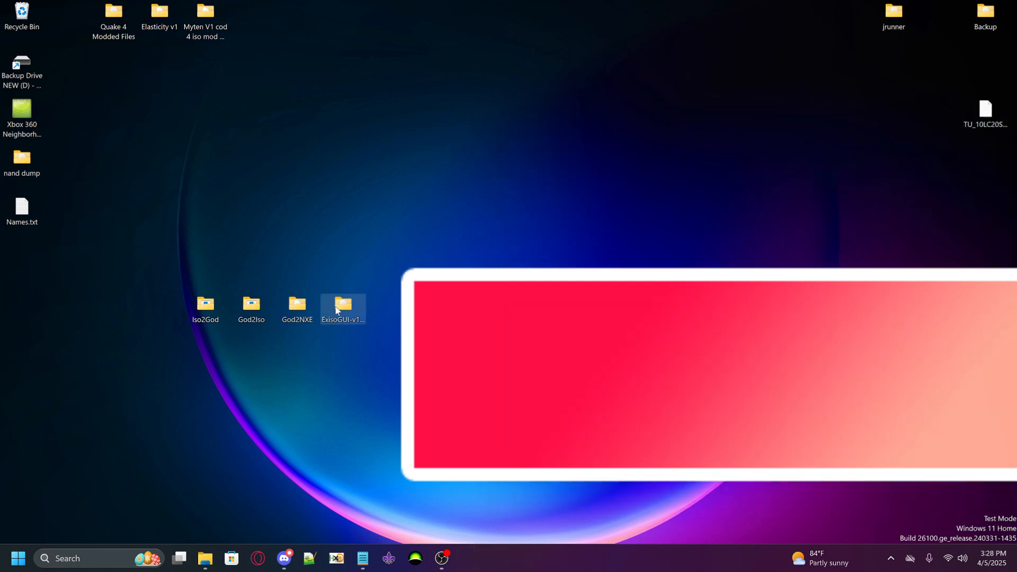
pyautogui.moveTo(297, 315); pyautogui.dragTo(526, 175)
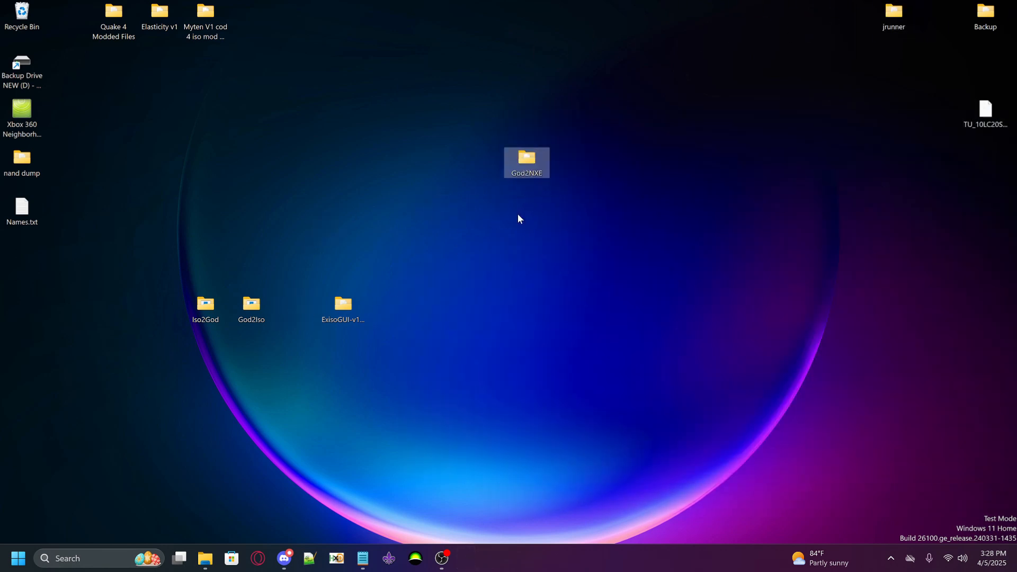
pyautogui.moveTo(495, 128); pyautogui.dragTo(418, 209)
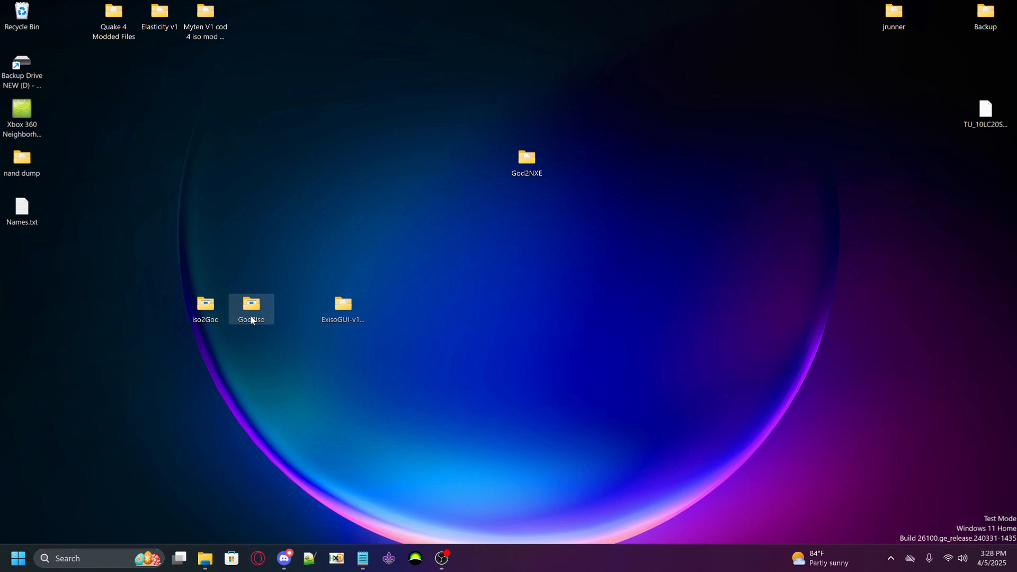
# Open the God2Iso folder from the desktop and launch God2Iso.exe
pyautogui.doubleClick(252, 312)
pyautogui.moveTo(317, 113); pyautogui.dragTo(424, 110)
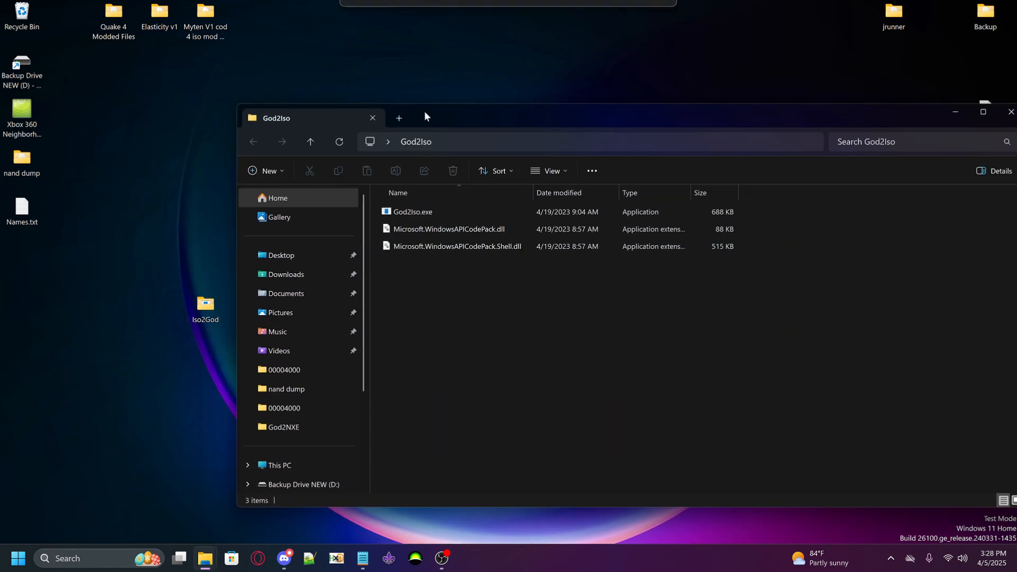
pyautogui.doubleClick(399, 214)
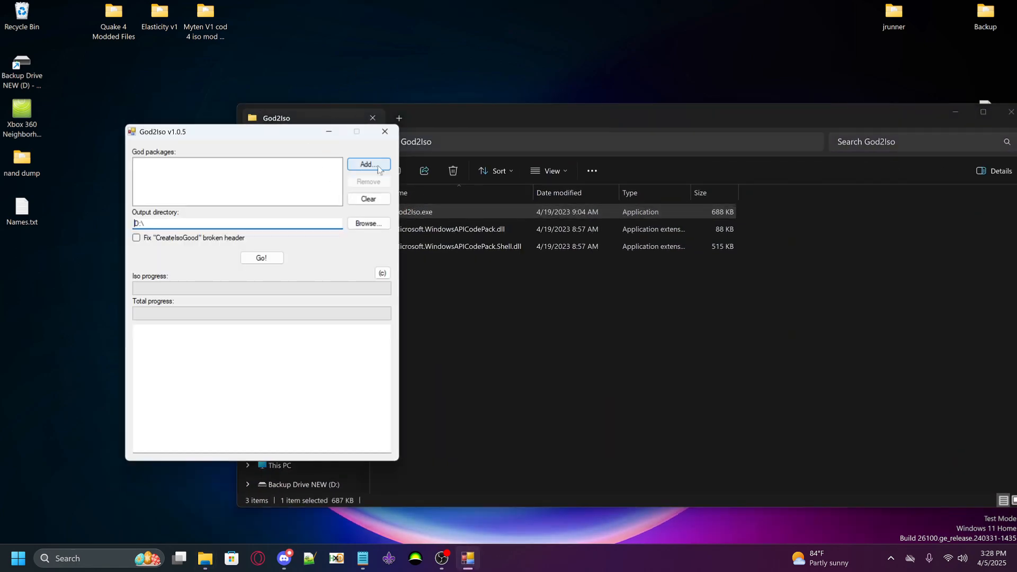
pyautogui.click(377, 166)
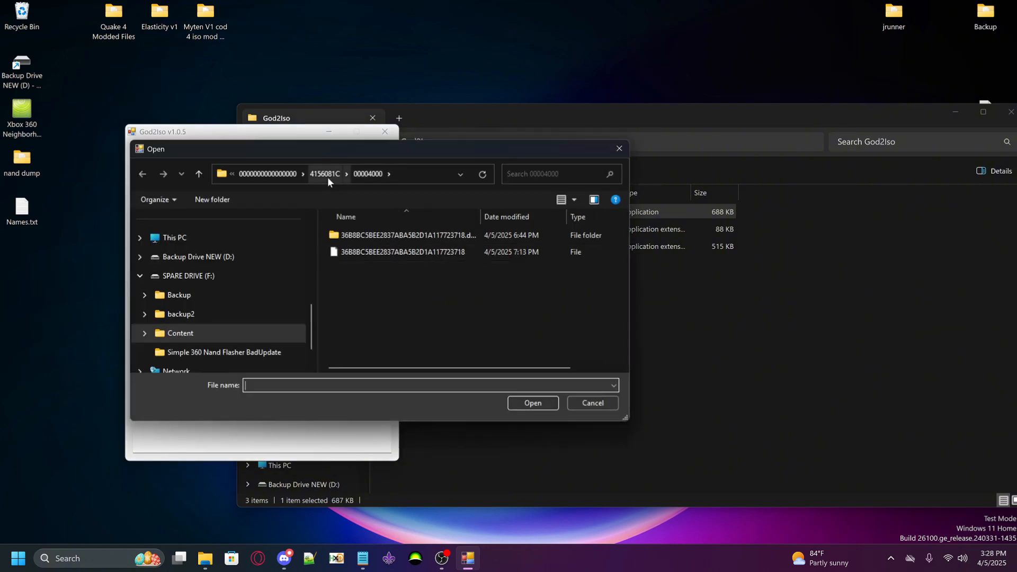
pyautogui.click(190, 337)
pyautogui.click(364, 236)
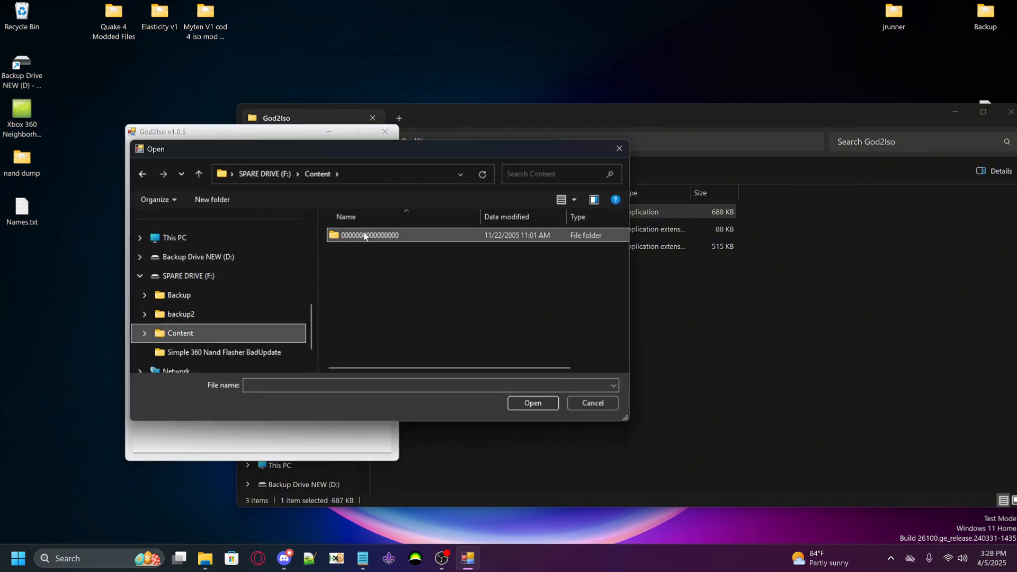
pyautogui.doubleClick(365, 236)
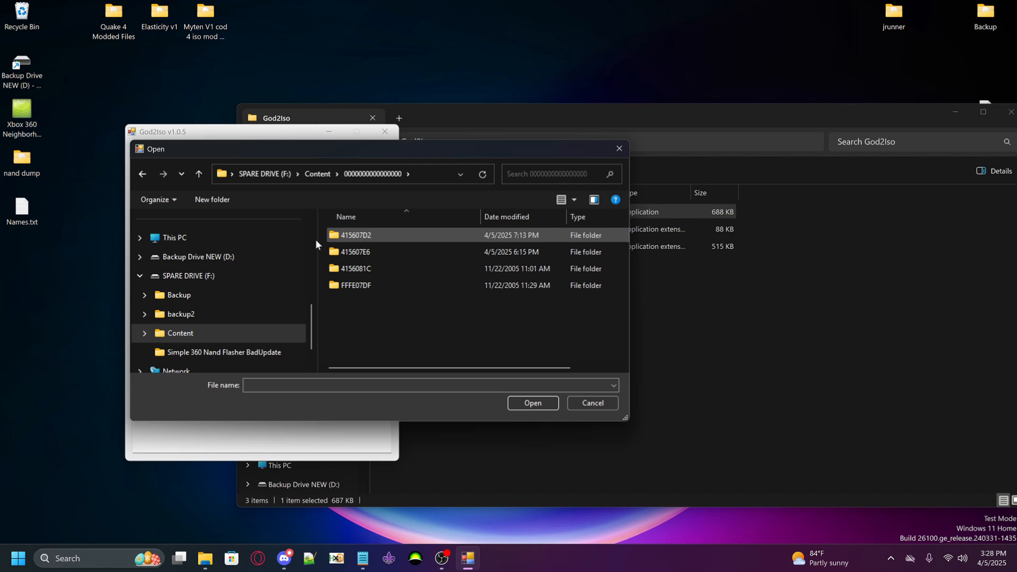
pyautogui.doubleClick(22, 212)
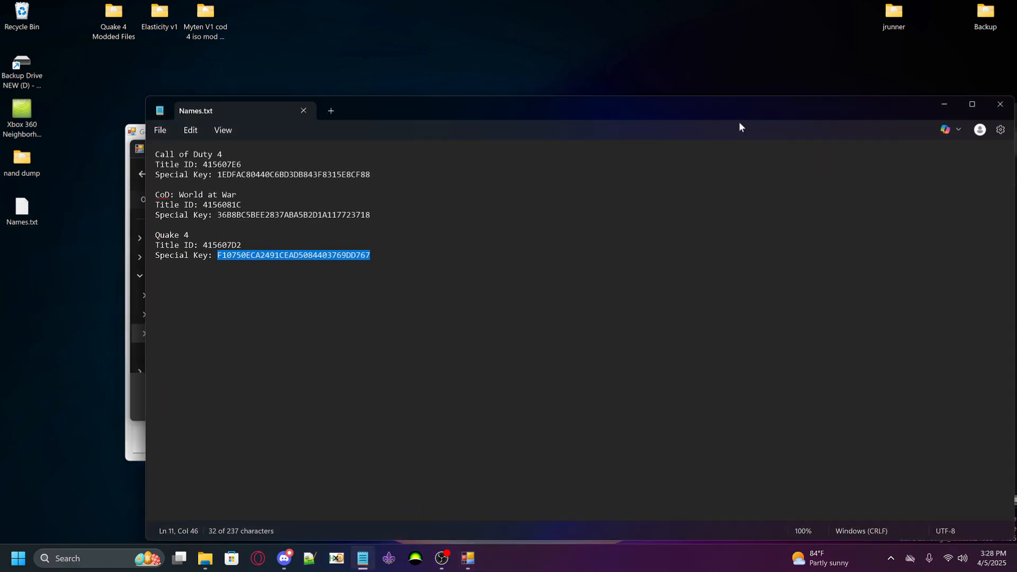
pyautogui.click(944, 105)
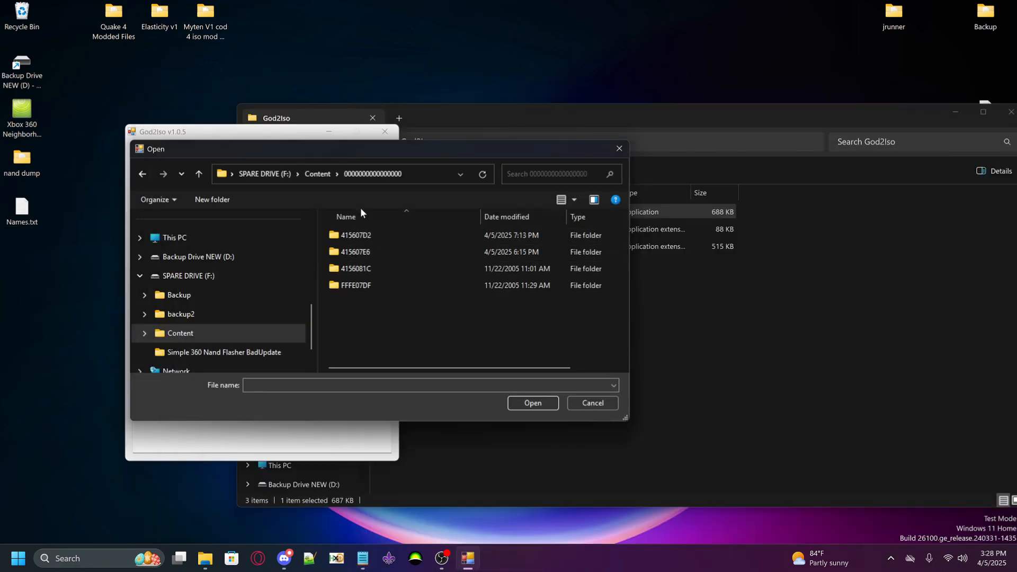
pyautogui.doubleClick(360, 236)
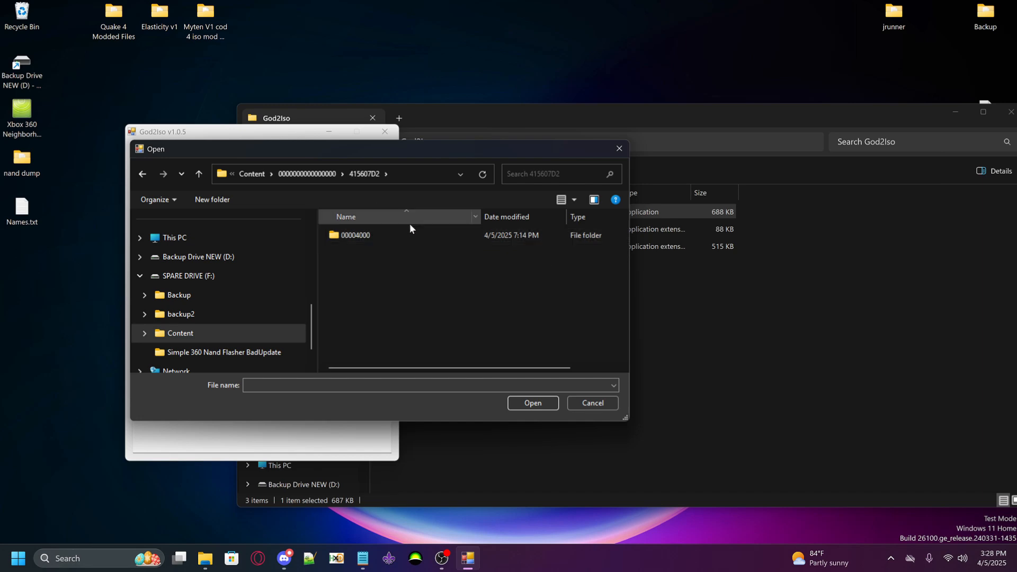
pyautogui.doubleClick(365, 238)
pyautogui.click(411, 253)
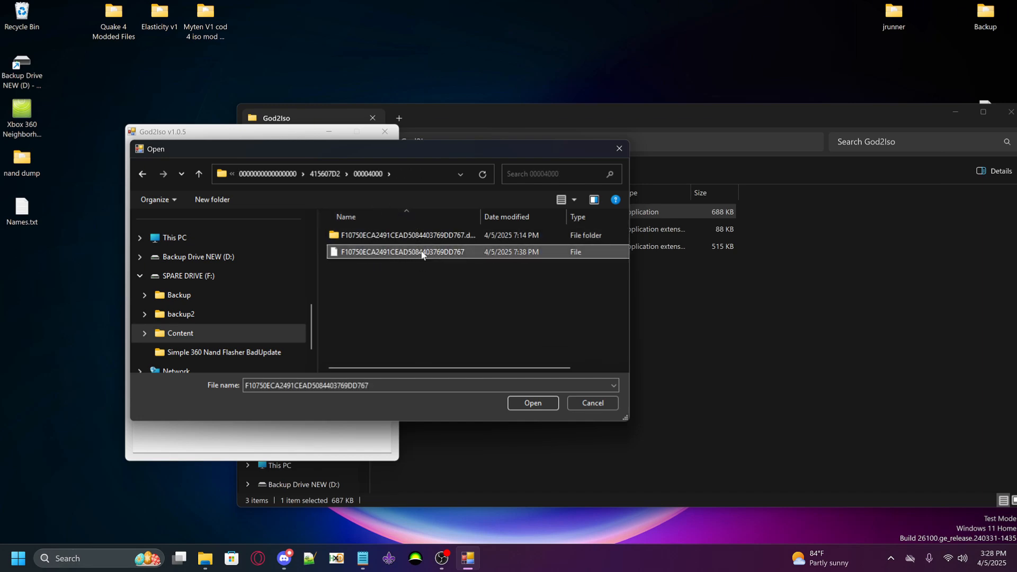
pyautogui.click(524, 405)
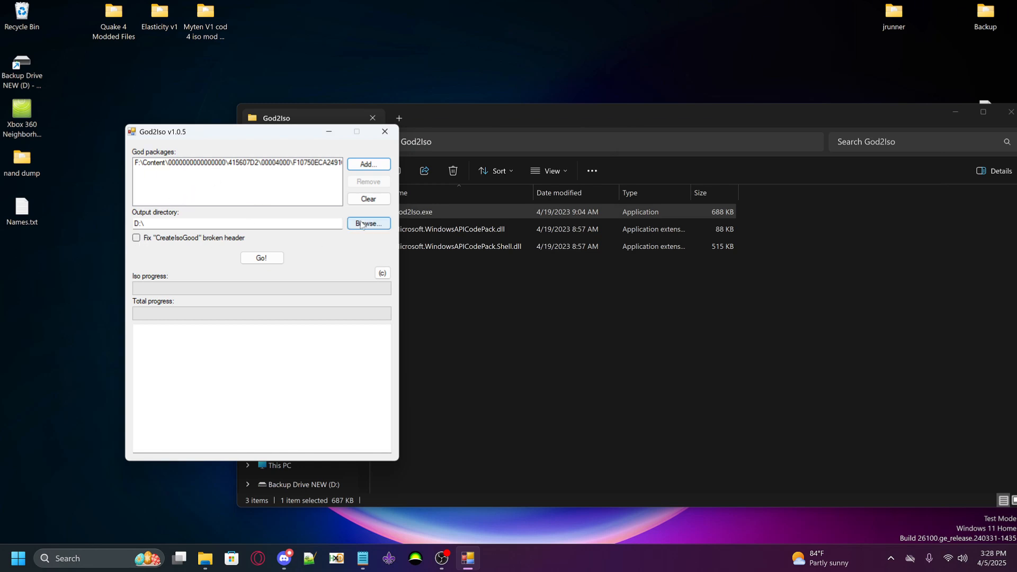
# Create a new desktop folder named Q4
pyautogui.rightClick(28, 275)
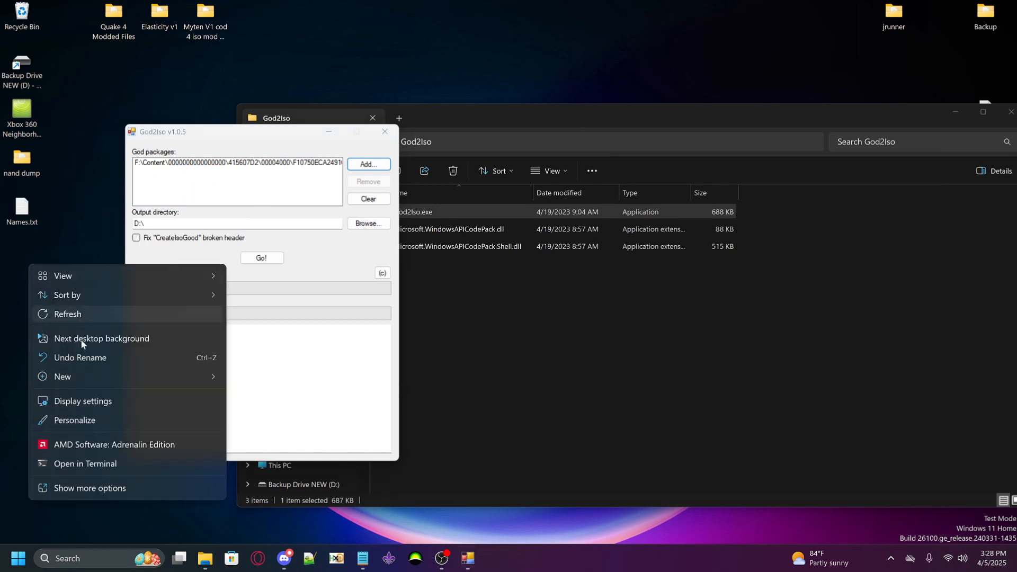
pyautogui.moveTo(63, 378)
pyautogui.click(254, 149)
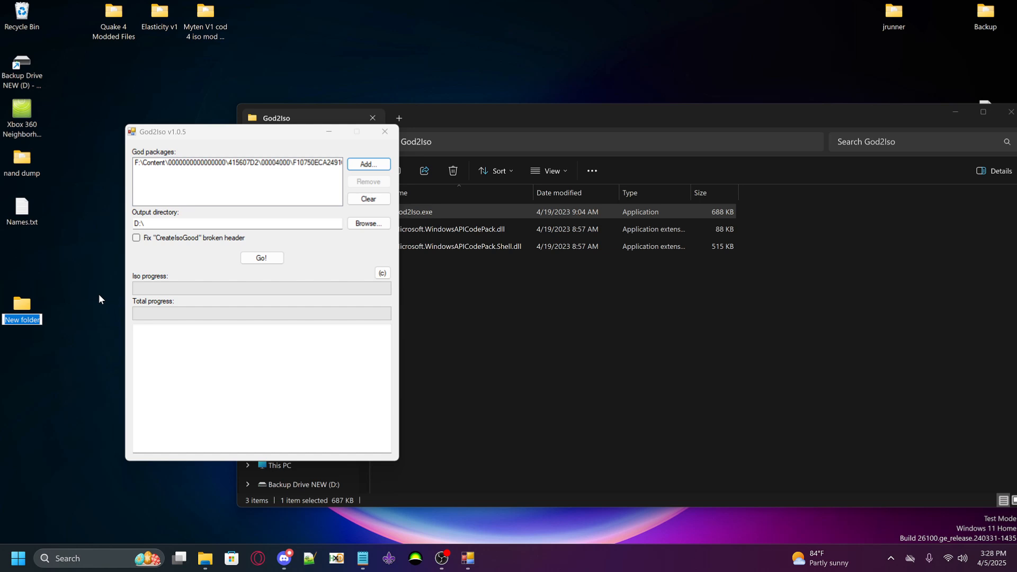
pyautogui.write('Q4')
pyautogui.press('Return')
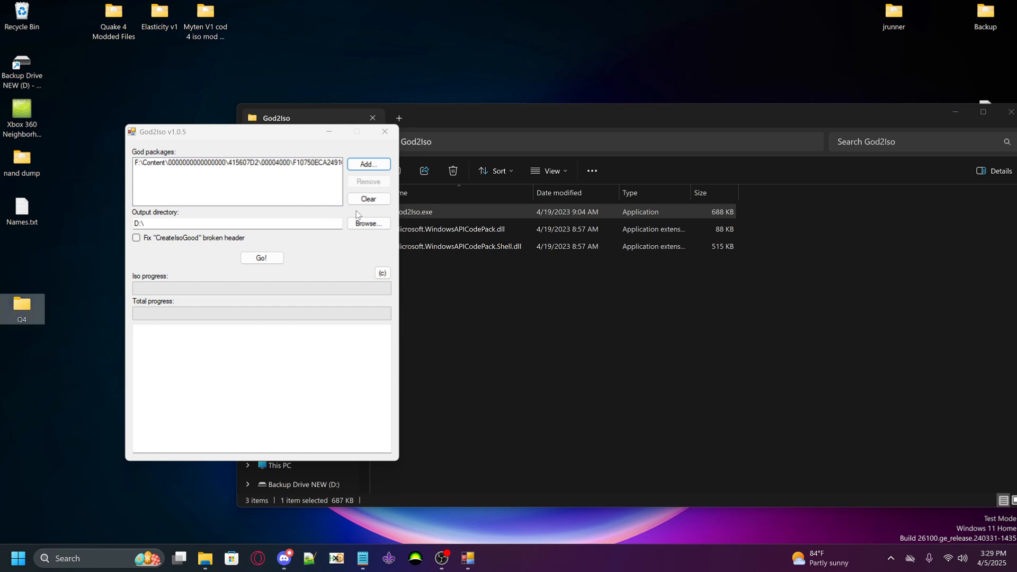
# Set God2Iso's output directory to the Q4 folder on the desktop
pyautogui.click(366, 223)
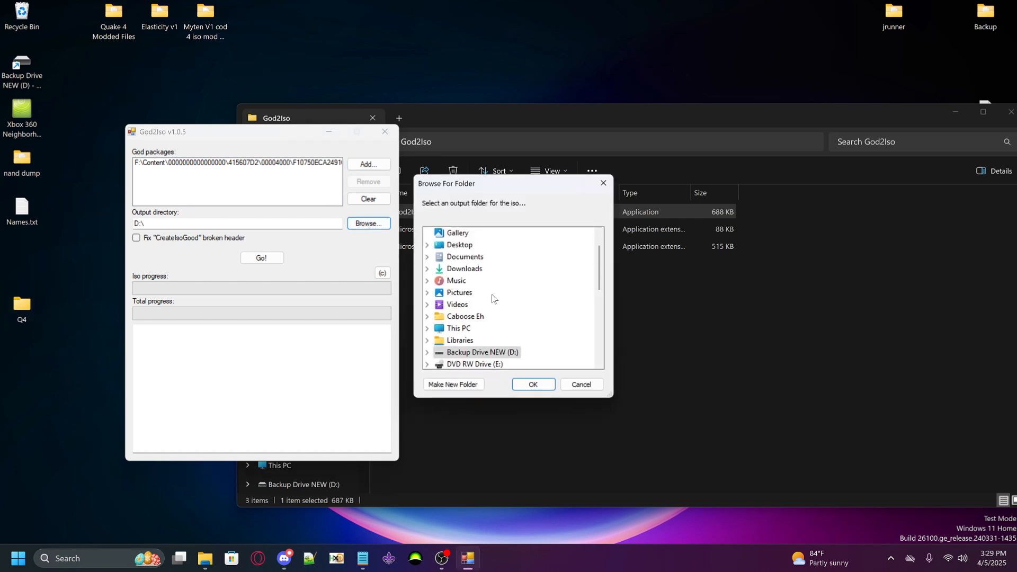
pyautogui.scroll(-2, 493, 298)
pyautogui.scroll(2, 492, 299)
pyautogui.scroll(-5, 487, 302)
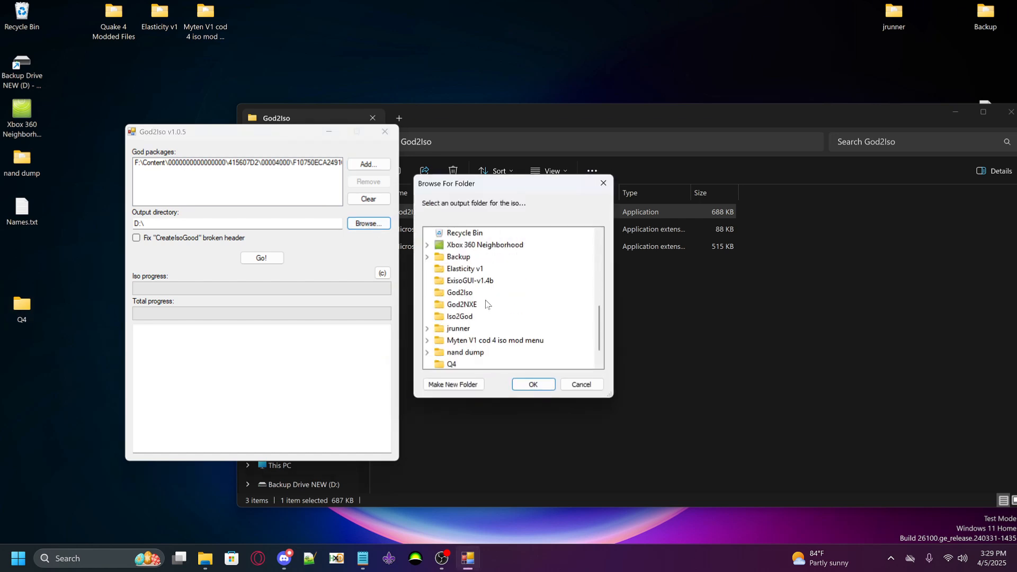
pyautogui.scroll(-1, 487, 304)
pyautogui.click(451, 340)
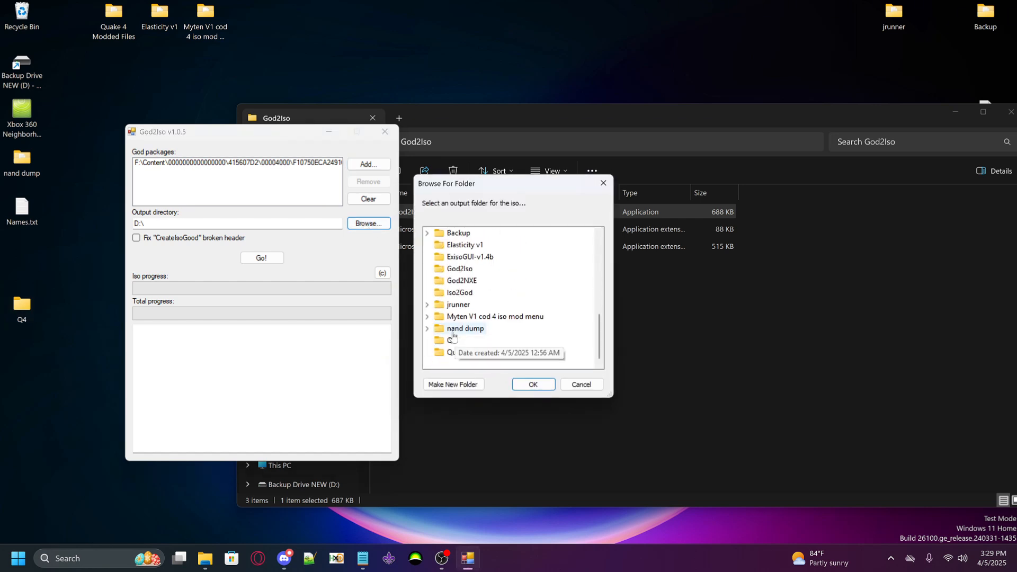
# Enable the "CreateIsoGood" broken header fix, convert the Quake 4 package to an ISO, and close God2Iso
pyautogui.click(138, 239)
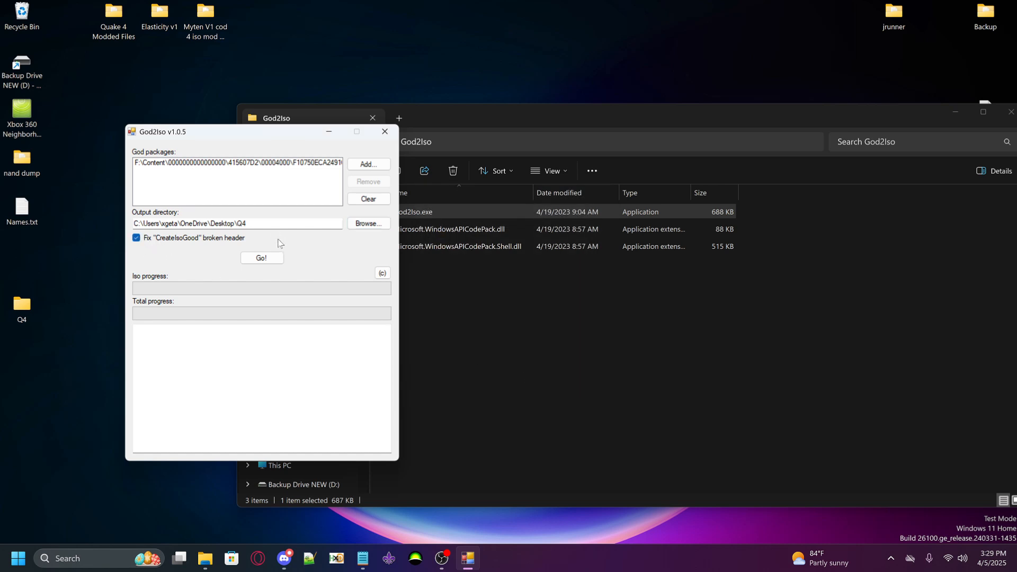
pyautogui.click(276, 258)
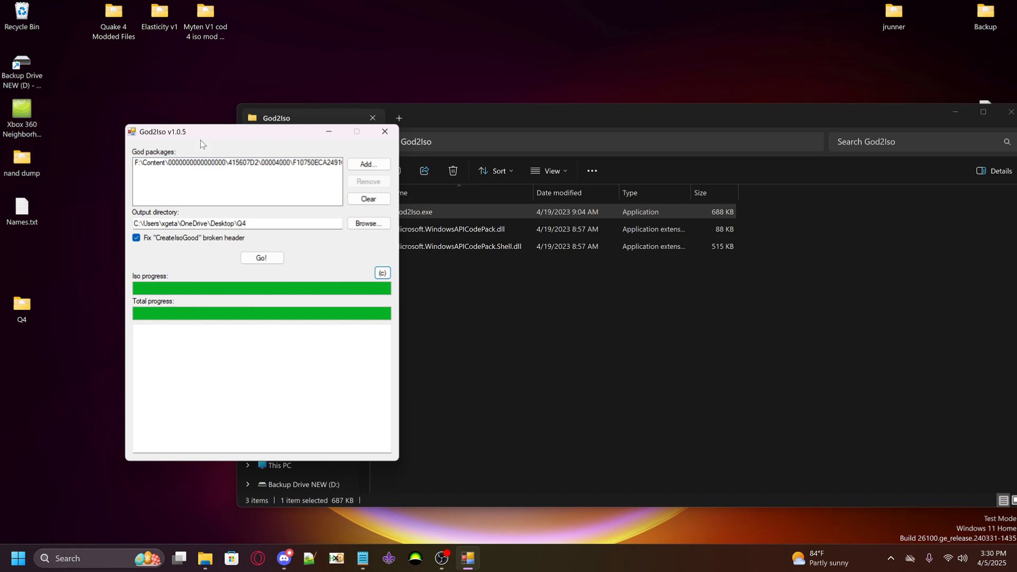
pyautogui.click(385, 131)
# Rename the converted ISO in the Q4 folder to Quake4God2iso.iso and put away the Q4 and God2Iso folder windows
pyautogui.click(22, 315)
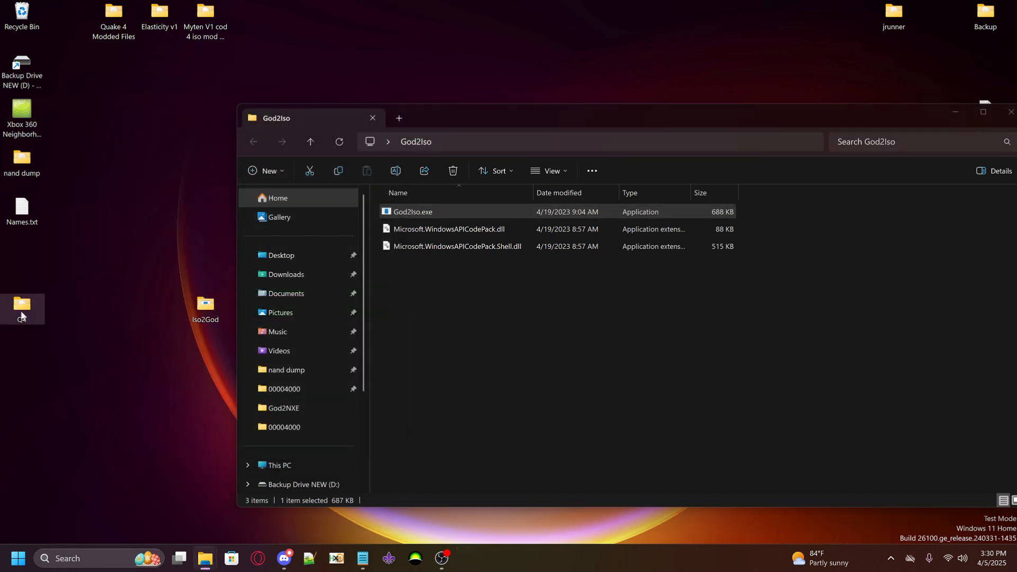
pyautogui.doubleClick(21, 313)
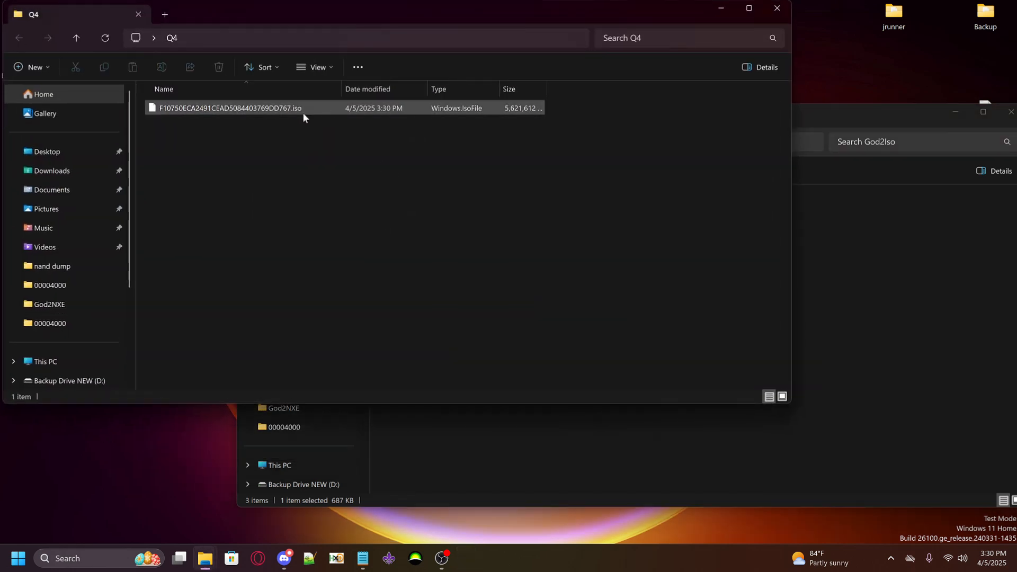
pyautogui.rightClick(251, 109)
pyautogui.click(345, 132)
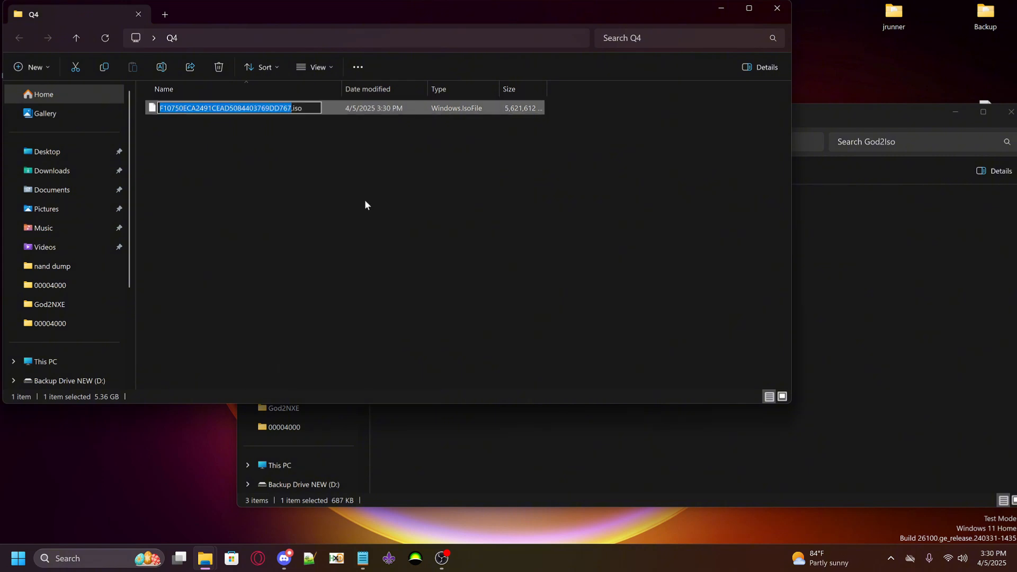
pyautogui.write('Quake4')
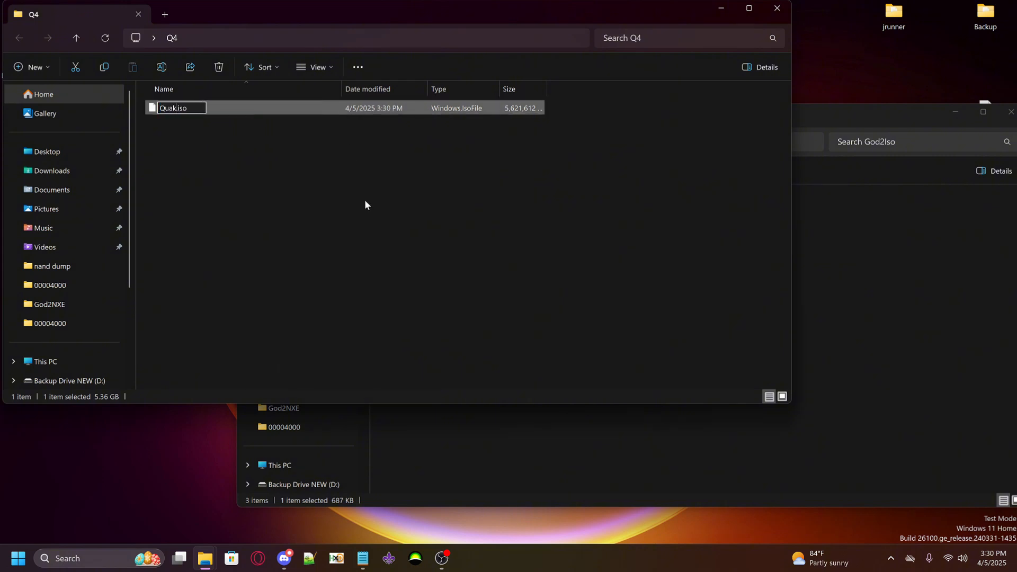
pyautogui.write('God2iso')
pyautogui.click(363, 198)
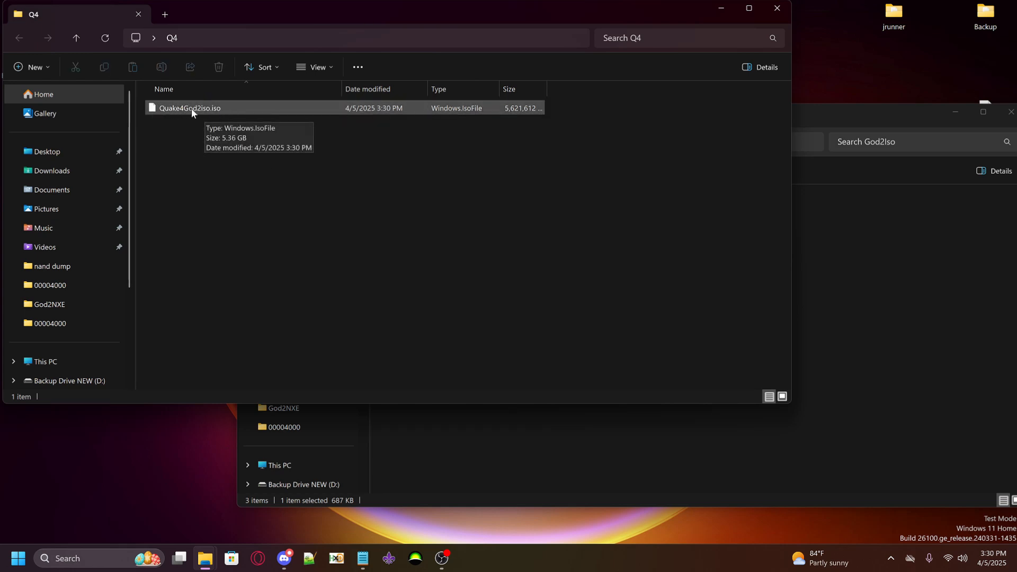
pyautogui.click(720, 8)
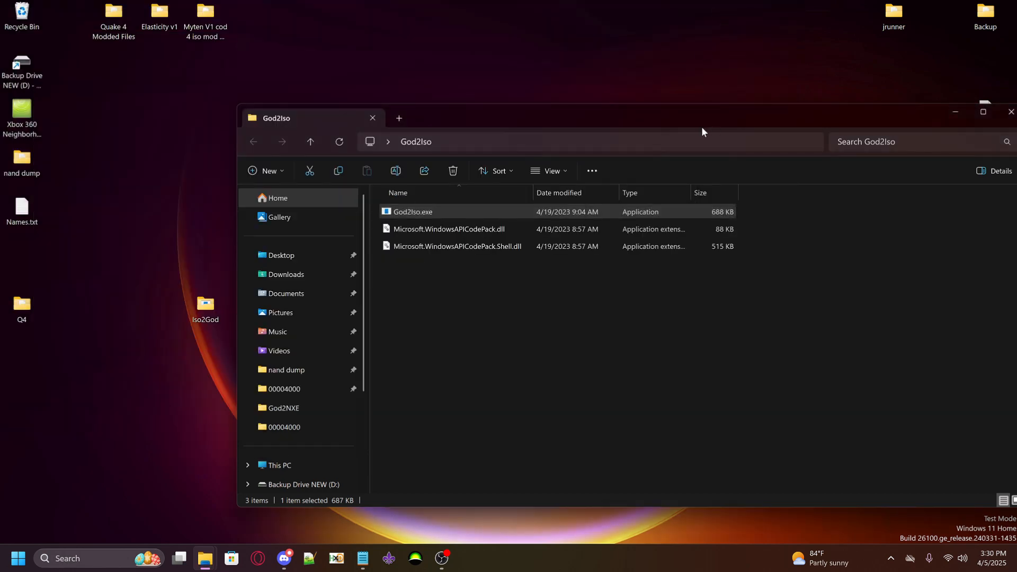
pyautogui.click(882, 142)
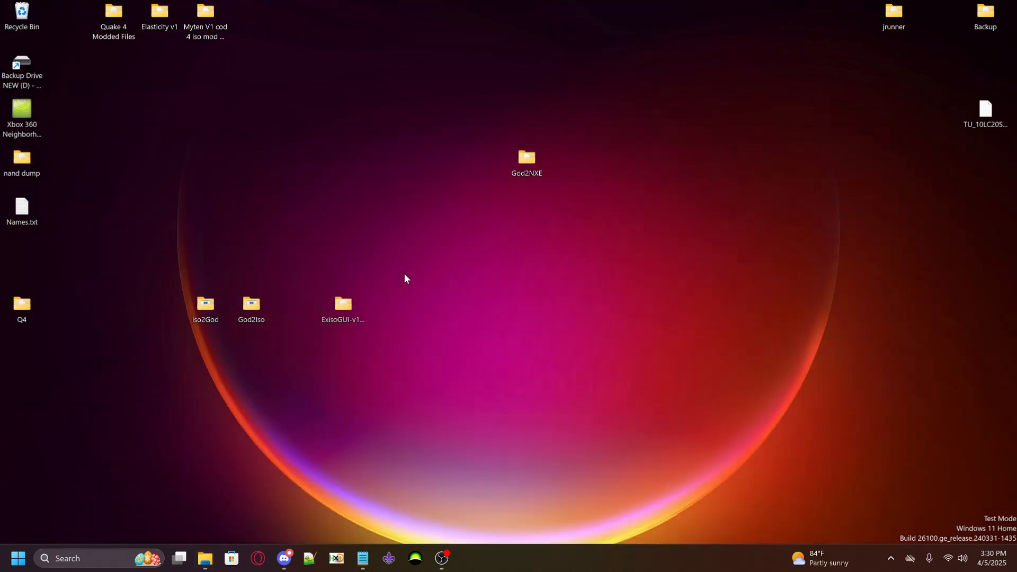
# Move the ExisoGUI-v1.4b folder next to God2Iso on the desktop and launch ExisoGUI.exe from it
pyautogui.moveTo(234, 315)
pyautogui.mouseDown()
pyautogui.moveTo(279, 310)
pyautogui.moveTo(236, 318)
pyautogui.mouseUp()
pyautogui.moveTo(337, 318); pyautogui.dragTo(302, 329)
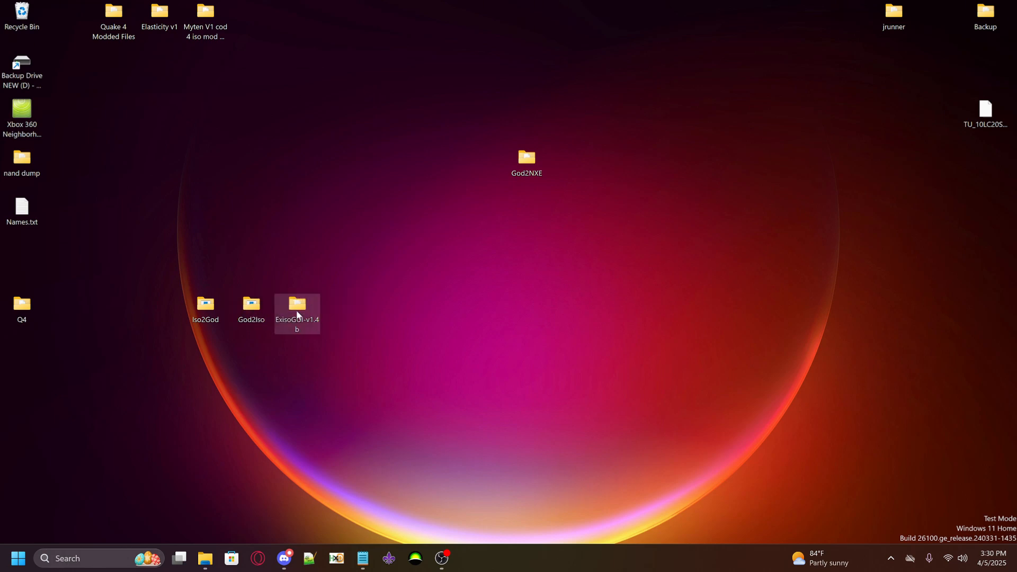
pyautogui.doubleClick(311, 318)
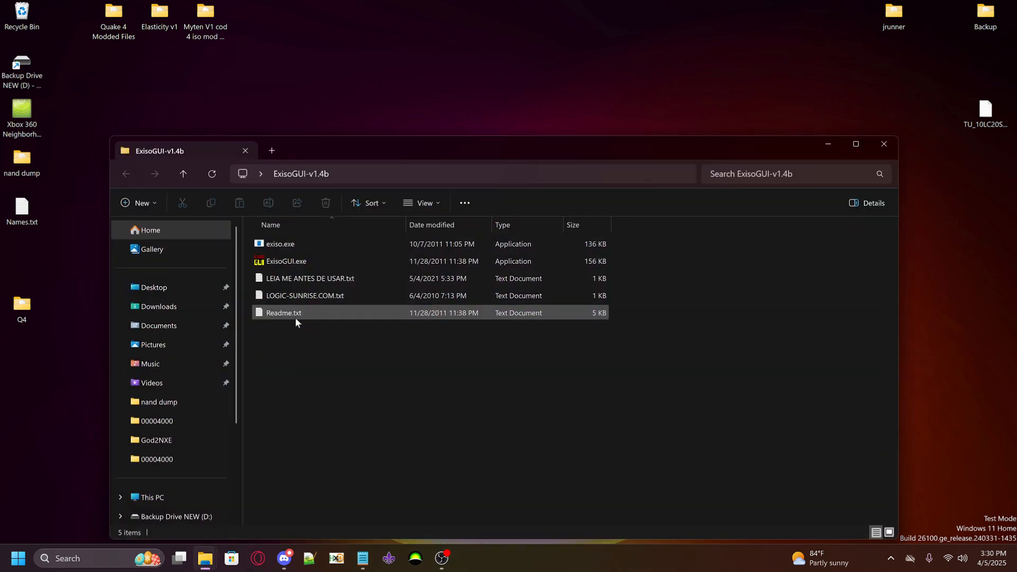
pyautogui.doubleClick(291, 262)
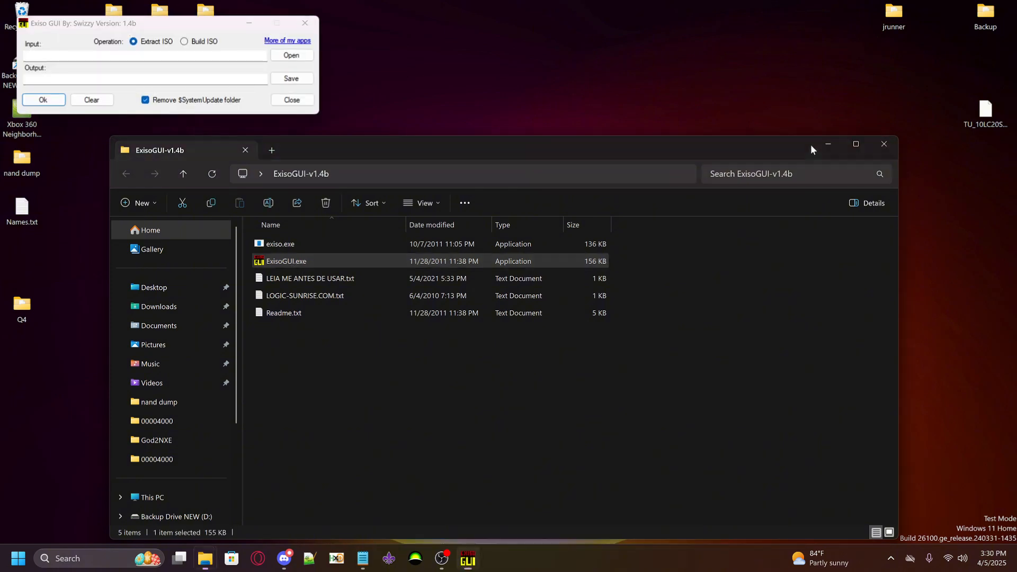
# Minimise the ExisoGUI-v1.4b folder, turn off $SystemUpdate folder removal, and choose Quake4God2iso.iso from the desktop Q4 folder as extraction input
pyautogui.click(828, 144)
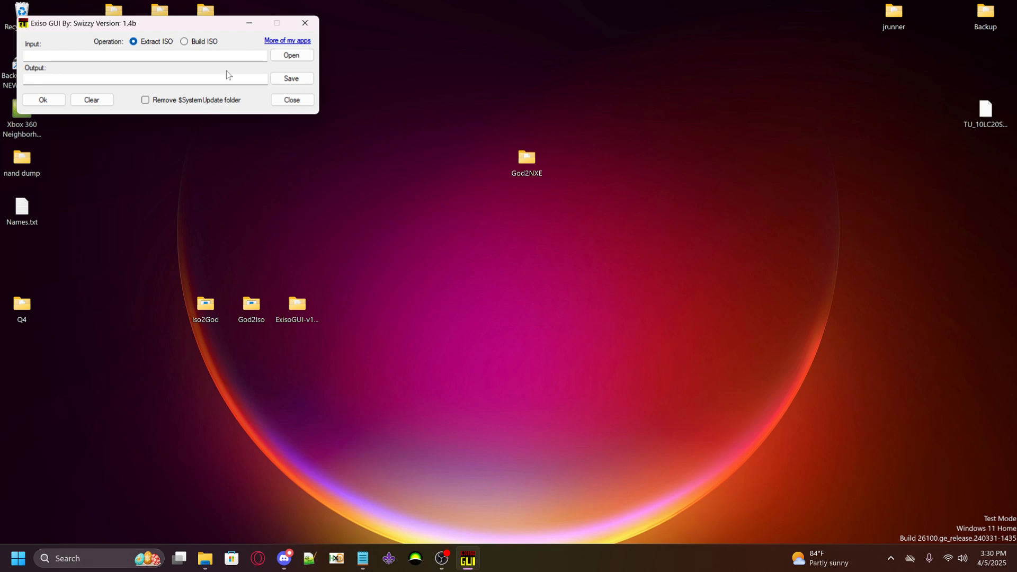
pyautogui.click(284, 60)
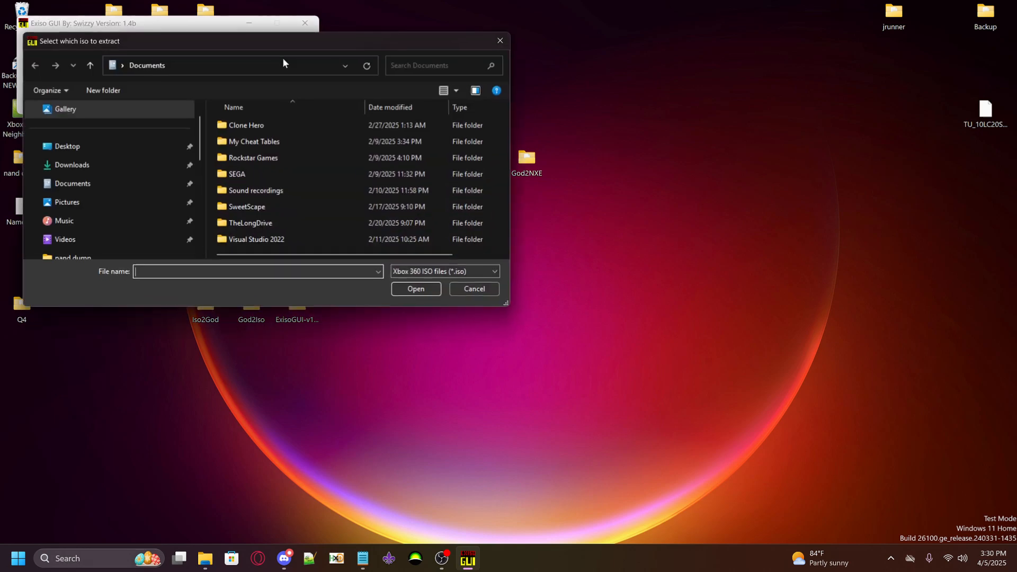
pyautogui.click(85, 152)
pyautogui.scroll(-2, 298, 183)
pyautogui.doubleClick(259, 214)
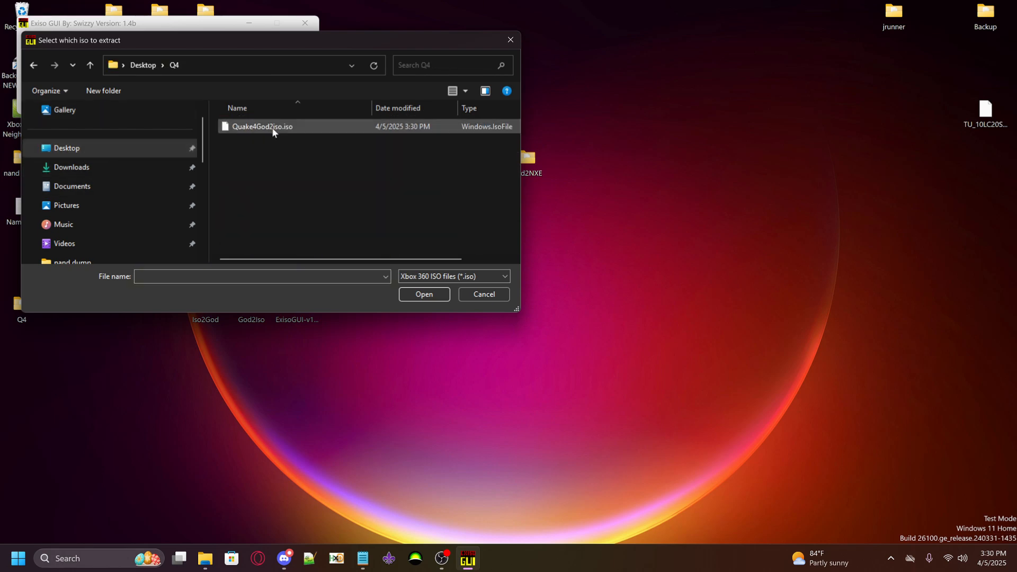
pyautogui.click(281, 132)
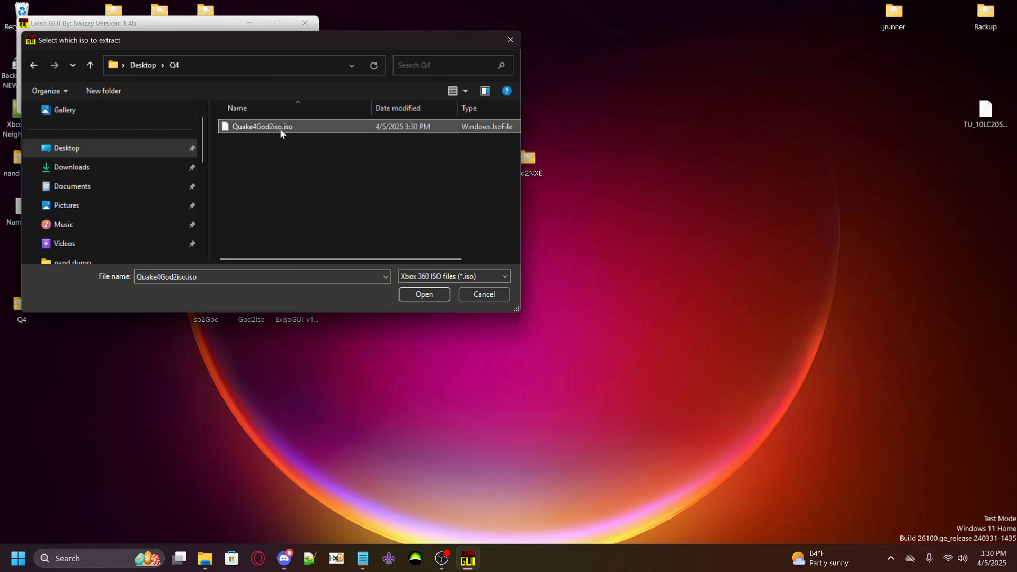
pyautogui.click(415, 294)
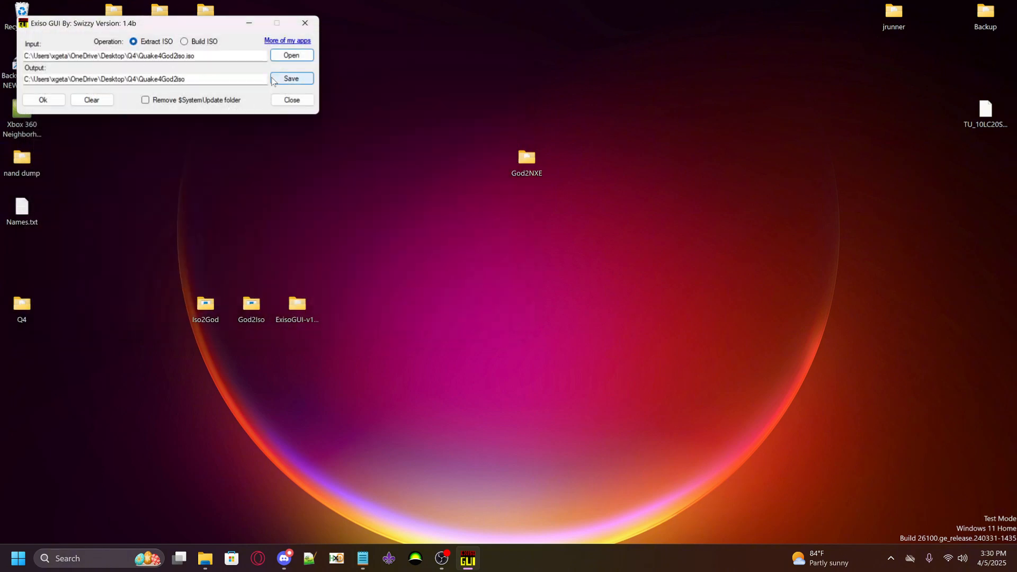
# Change the output folder name to Quake4Extracted, extract the ISO, and dismiss the closing message
pyautogui.moveTo(186, 79); pyautogui.dragTo(147, 80)
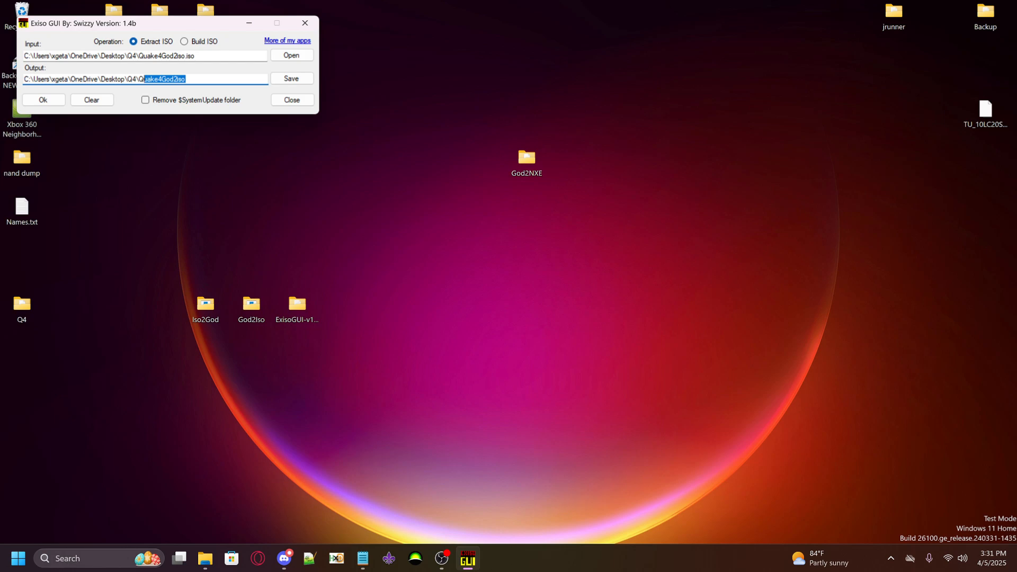
pyautogui.write('Quake4Ext')
pyautogui.hotkey('shift', 'Right')
pyautogui.hotkey('shift', 'Right')
pyautogui.hotkey('shift', 'Right')
pyautogui.hotkey('shift', 'Right')
pyautogui.hotkey('shift', 'Right')
pyautogui.hotkey('shift', 'Right')
pyautogui.hotkey('shift', 'Right')
pyautogui.hotkey('shift', 'Right')
pyautogui.hotkey('shift', 'Right')
pyautogui.hotkey('shift', 'Right')
pyautogui.hotkey('shift', 'Right')
pyautogui.hotkey('shift', 'Right')
pyautogui.hotkey('shift', 'Right')
pyautogui.hotkey('shift', 'Right')
pyautogui.hotkey('shift', 'Left')
pyautogui.hotkey('shift', 'Left')
pyautogui.hotkey('shift', 'Left')
pyautogui.hotkey('shift', 'Left')
pyautogui.hotkey('shift', 'Left')
pyautogui.hotkey('shift', 'Right')
pyautogui.hotkey('shift', 'Right')
pyautogui.hotkey('shift', 'Right')
pyautogui.hotkey('shift', 'Right')
pyautogui.hotkey('shift', 'Right')
pyautogui.moveTo(137, 79); pyautogui.dragTo(133, 79)
pyautogui.click(42, 101)
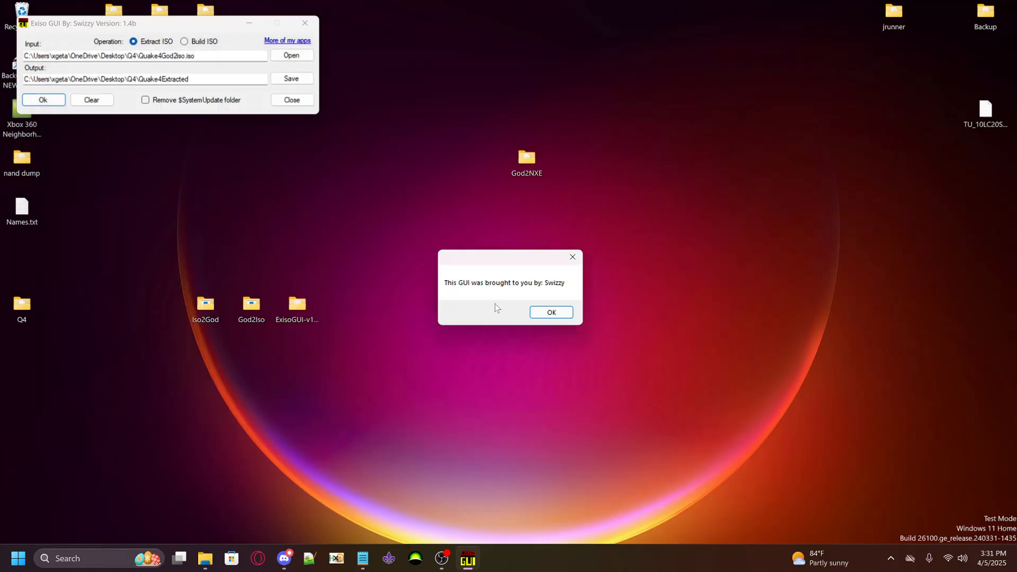
pyautogui.click(548, 312)
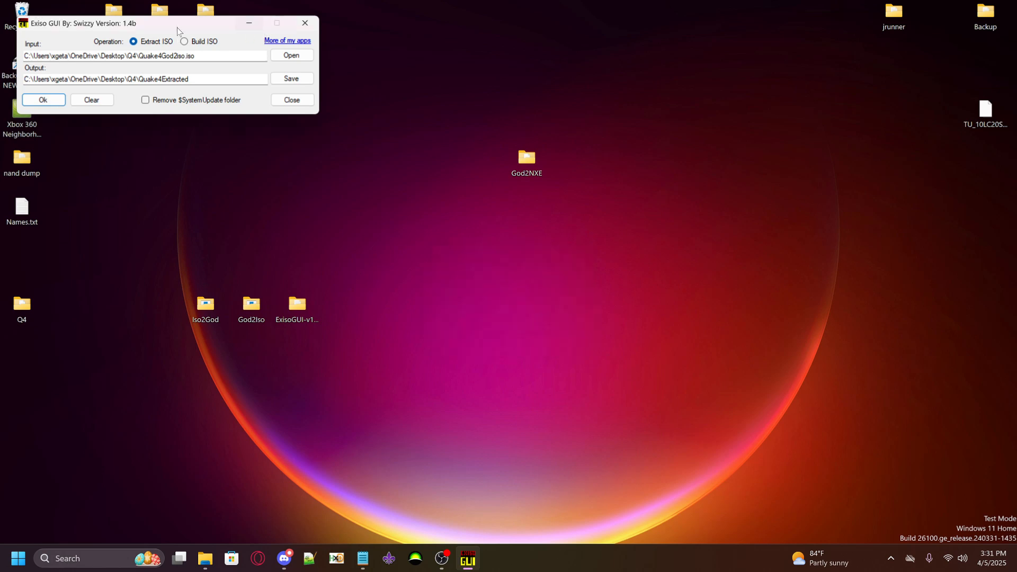
# Move Exiso GUI aside and open the Quake4Extracted folder inside the desktop's Q4 folder
pyautogui.moveTo(178, 27); pyautogui.dragTo(774, 279)
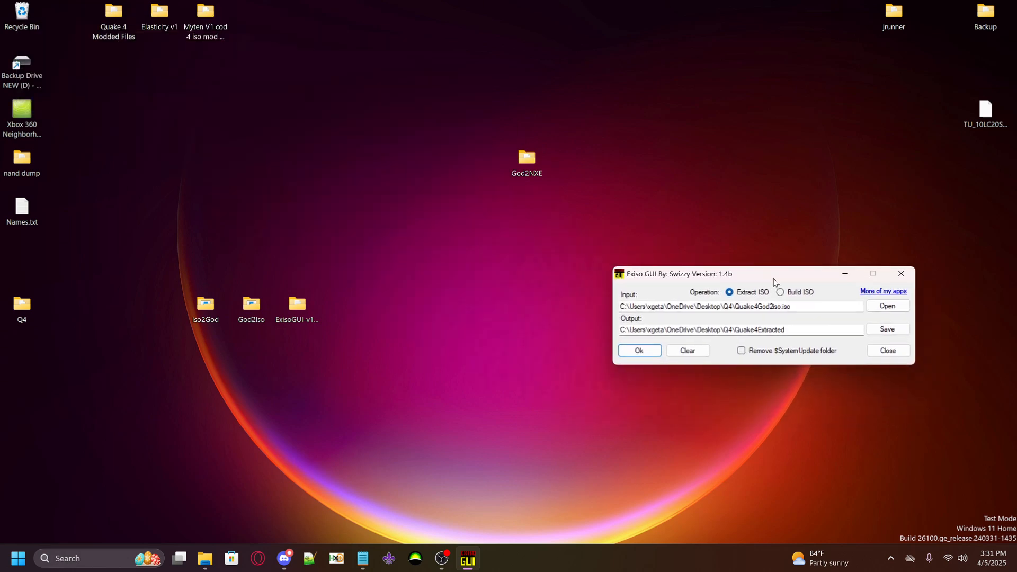
pyautogui.doubleClick(29, 312)
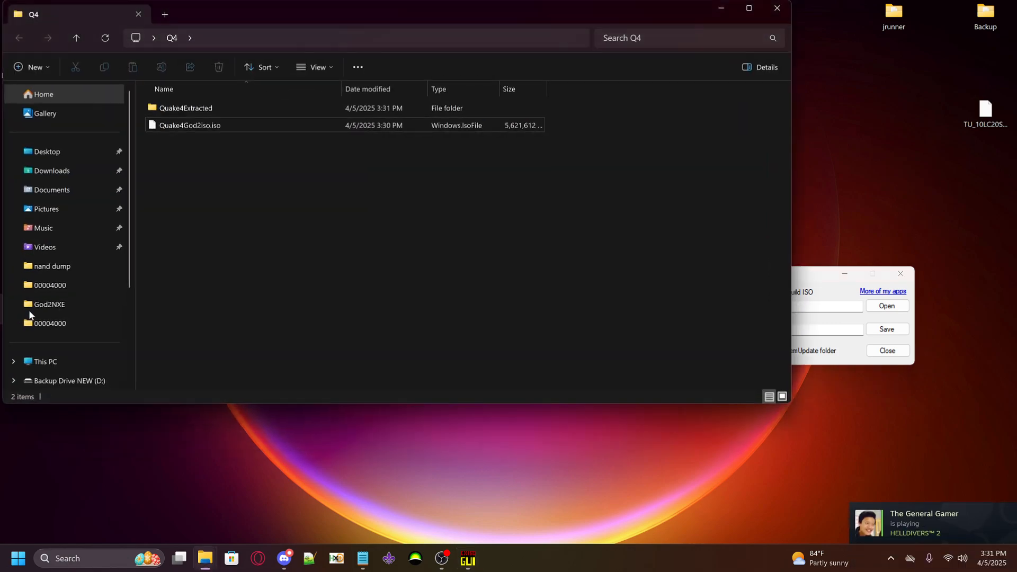
pyautogui.doubleClick(180, 109)
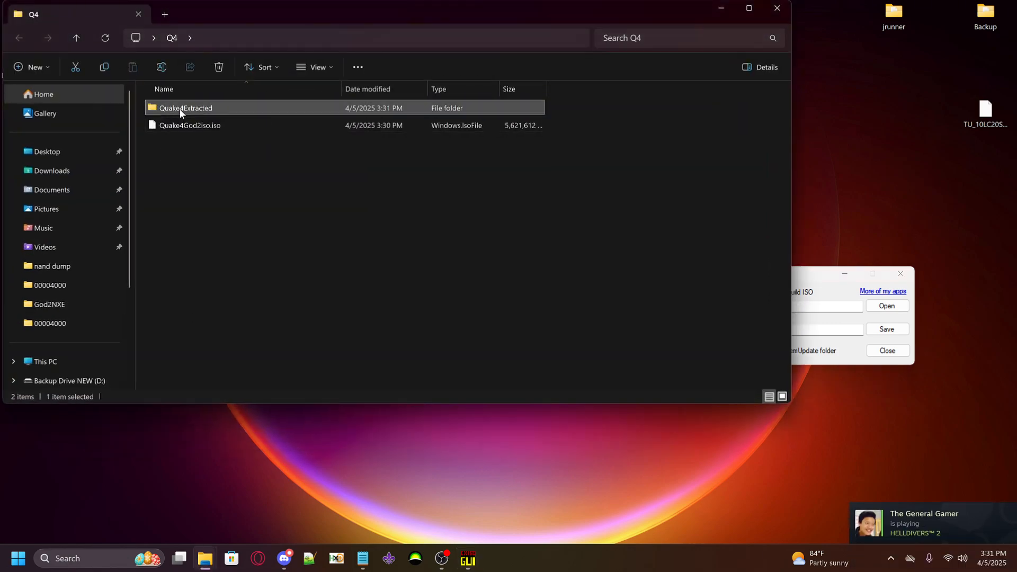
pyautogui.moveTo(221, 15); pyautogui.dragTo(269, 105)
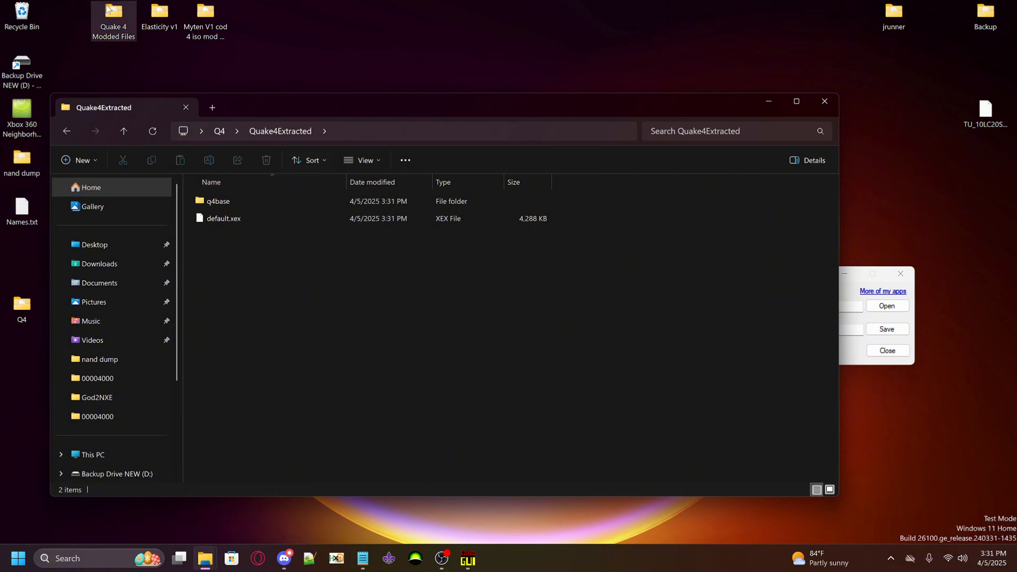
# Open the Quake 4 Modded Files folder on the desktop and read the instructions in 1. Install.txt
pyautogui.moveTo(109, 40); pyautogui.dragTo(296, 24)
pyautogui.doubleClick(300, 34)
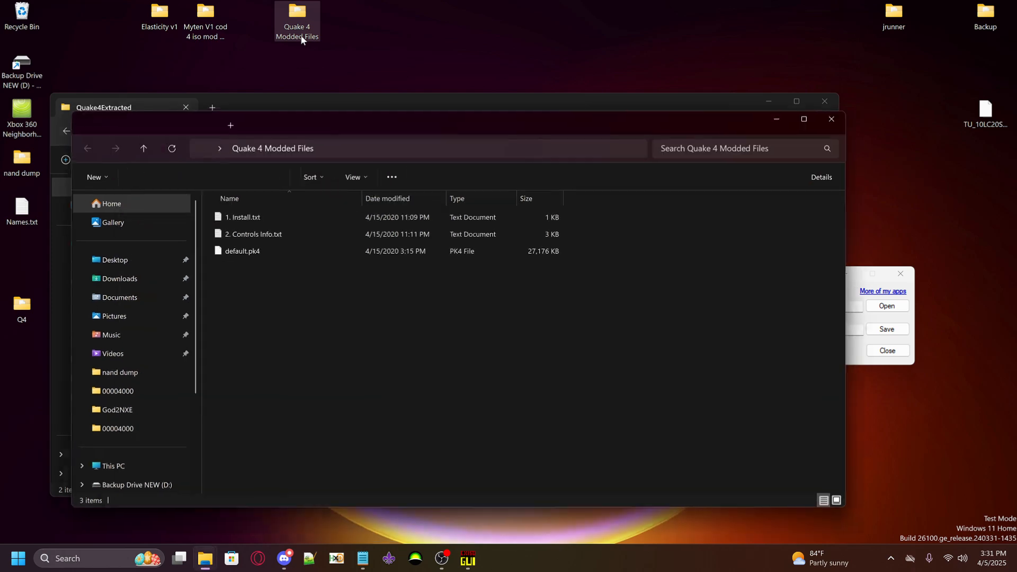
pyautogui.click(241, 217)
pyautogui.doubleClick(242, 217)
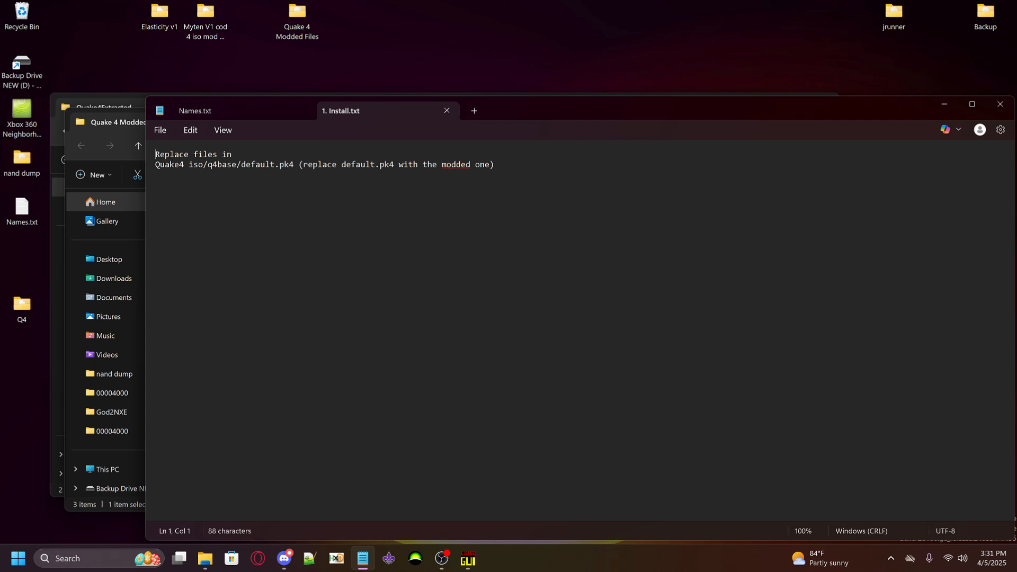
pyautogui.click(1001, 105)
# Replace default.pk4 in the extracted q4base folder with the modded default.pk4 and close both folder windows
pyautogui.moveTo(549, 122); pyautogui.dragTo(810, 157)
pyautogui.doubleClick(215, 202)
pyautogui.click(879, 316)
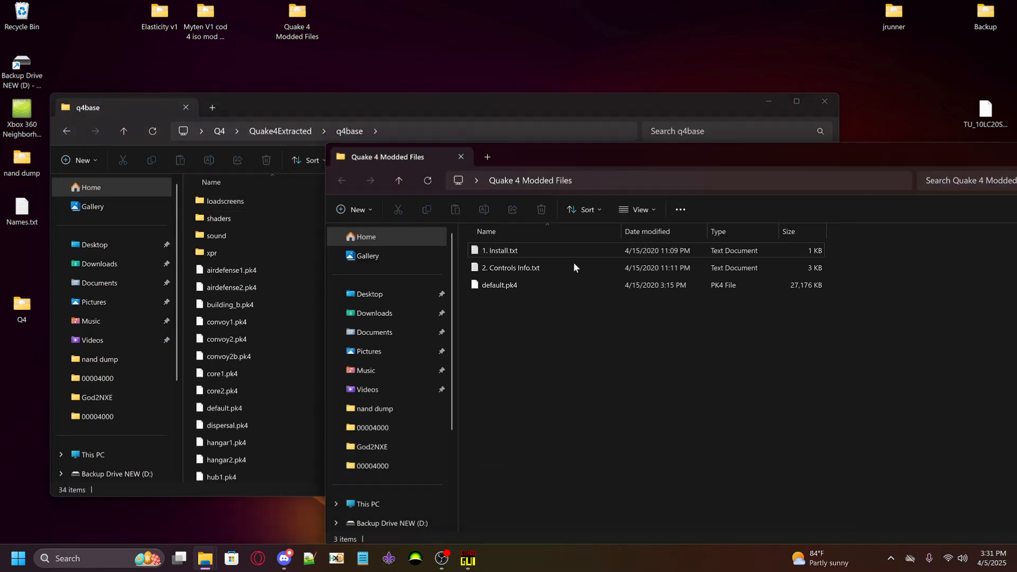
pyautogui.moveTo(499, 287); pyautogui.dragTo(189, 389)
pyautogui.click(450, 272)
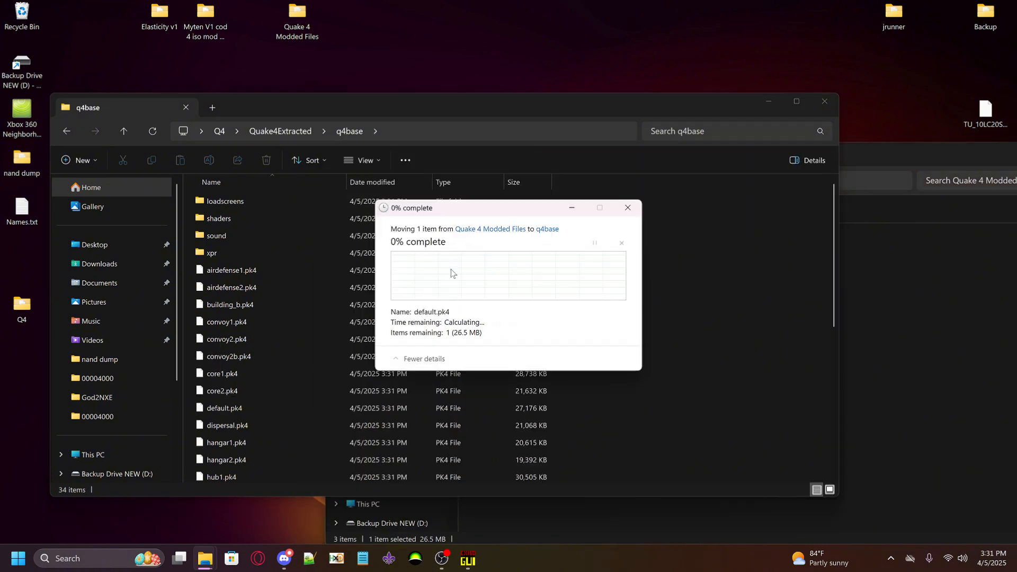
pyautogui.moveTo(911, 160); pyautogui.dragTo(596, 195)
pyautogui.click(809, 191)
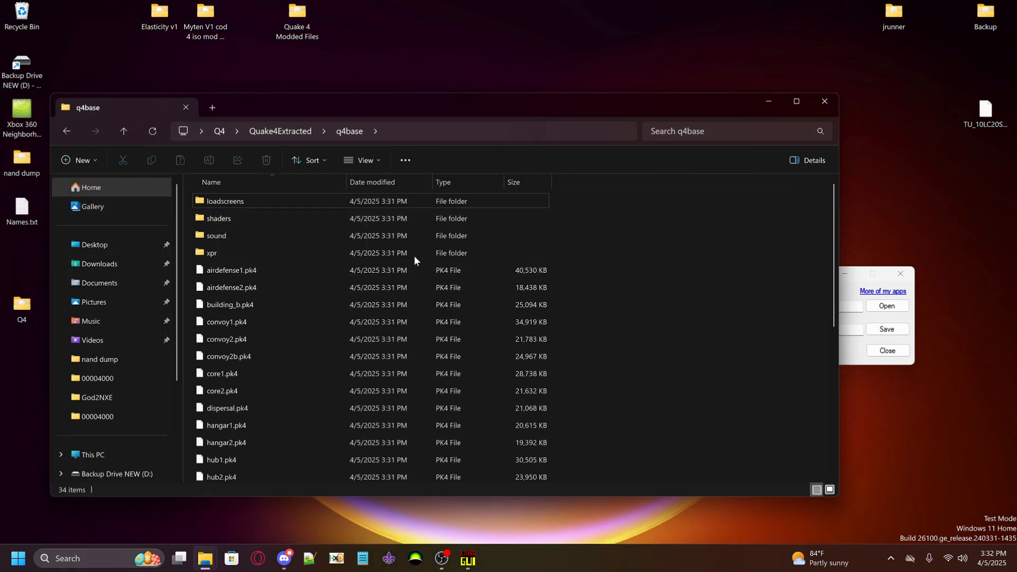
pyautogui.click(825, 101)
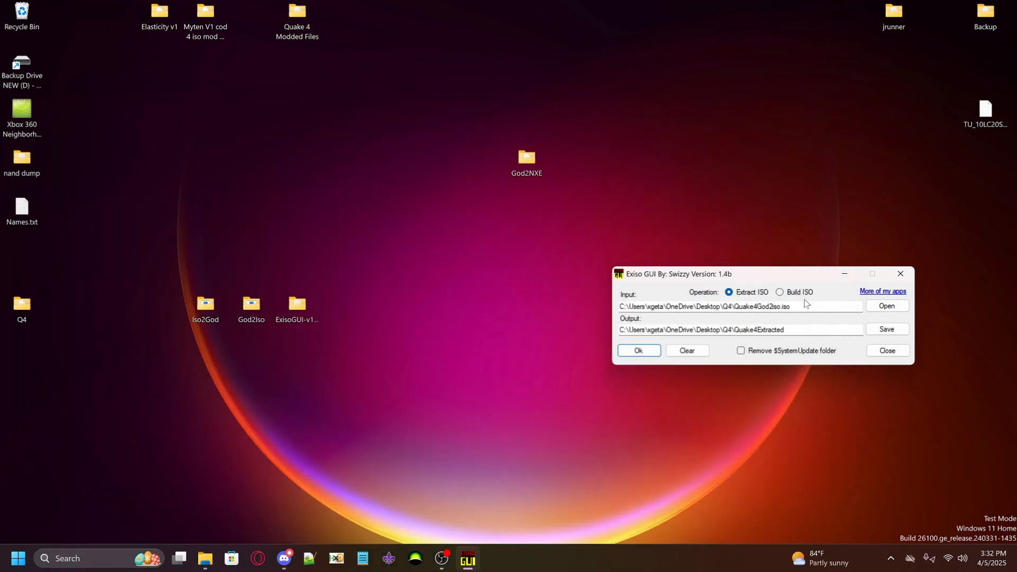
# Switch Exiso GUI to Build ISO and choose the Quake4Extracted folder inside Q4 as input
pyautogui.moveTo(766, 278); pyautogui.dragTo(500, 248)
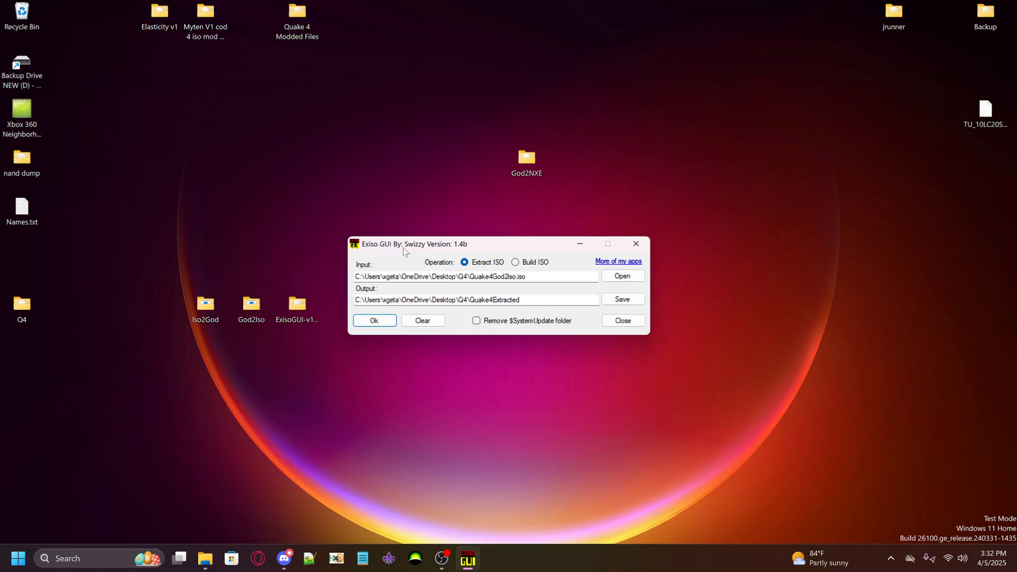
pyautogui.click(522, 265)
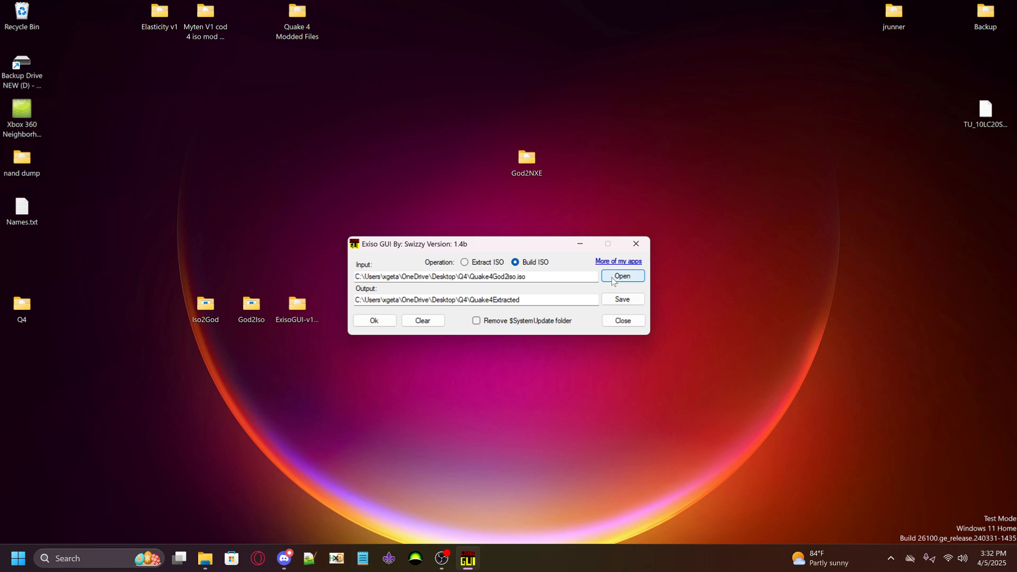
pyautogui.click(613, 277)
pyautogui.scroll(-5, 504, 283)
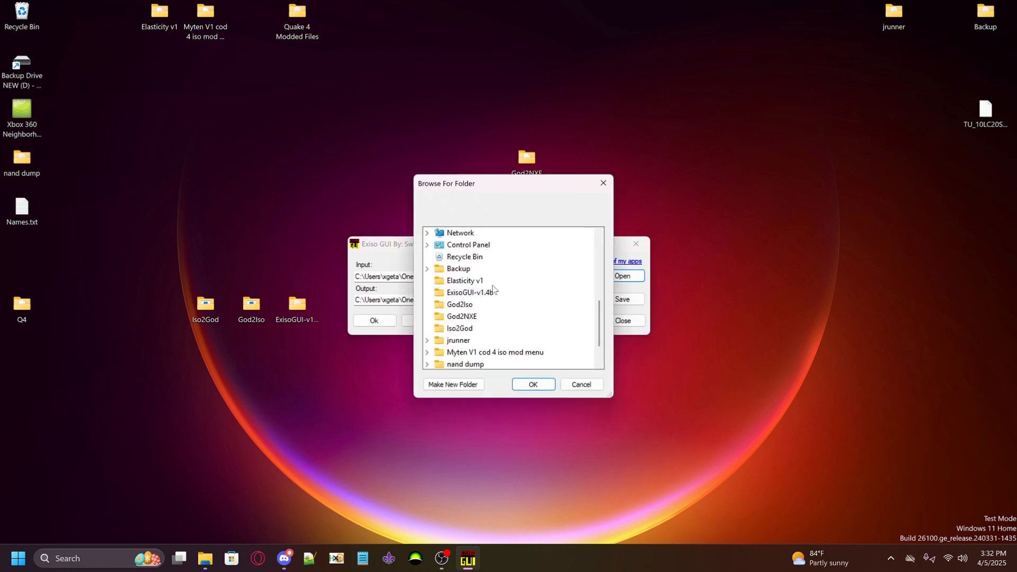
pyautogui.scroll(-1, 492, 297)
pyautogui.click(428, 345)
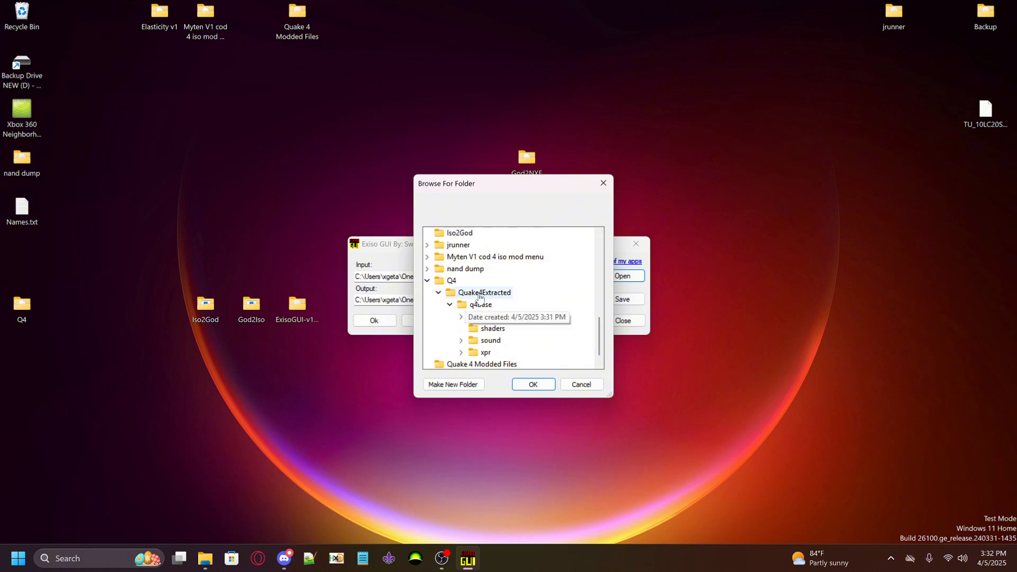
pyautogui.click(480, 295)
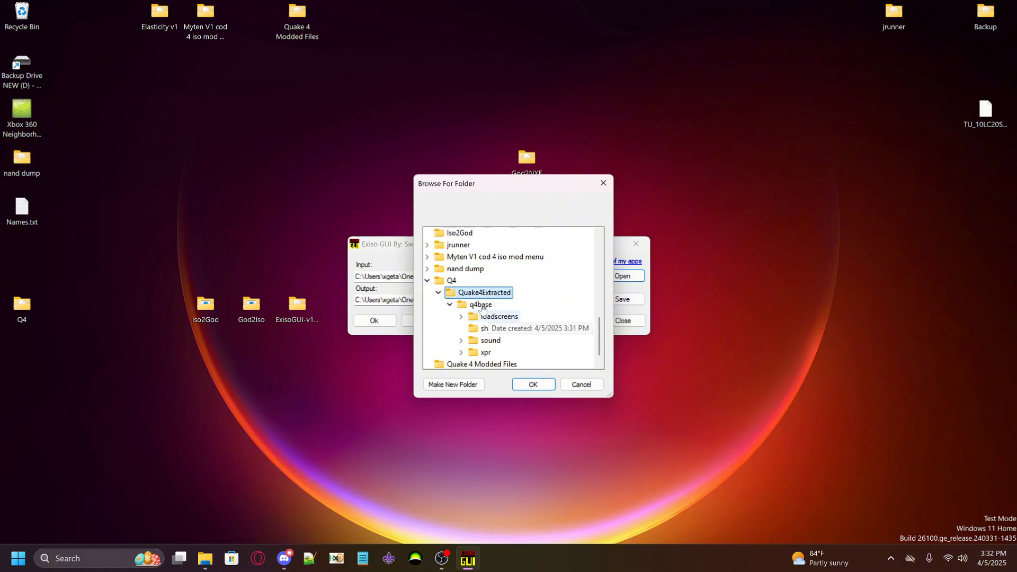
pyautogui.click(531, 385)
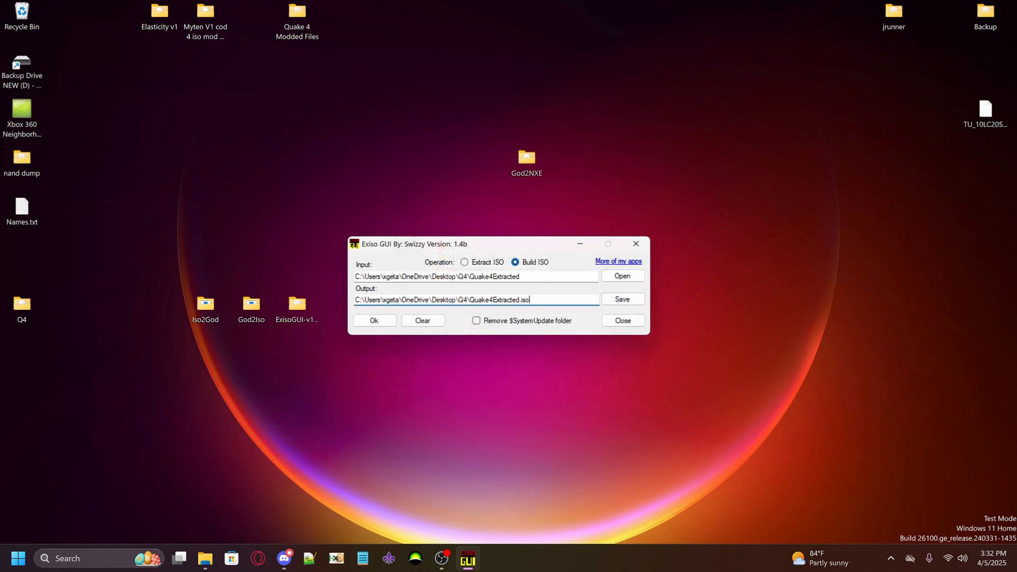
# Change the output file name to Quake4Rebuild.iso, build the ISO, and close Exiso GUI
pyautogui.moveTo(493, 300); pyautogui.dragTo(520, 300)
pyautogui.write('Rebuio')
pyautogui.press('BackSpace')
pyautogui.write('ld')
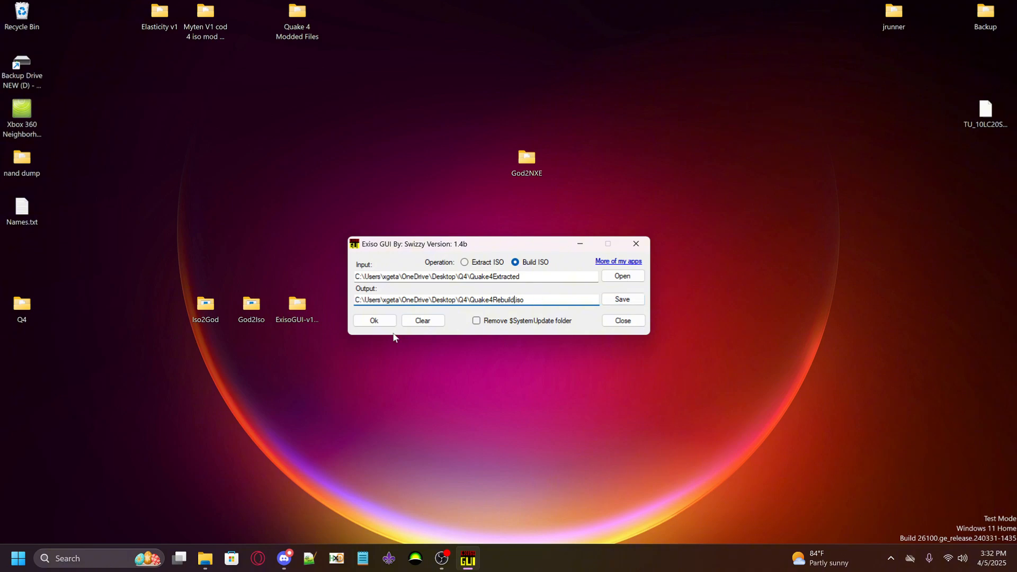
pyautogui.click(375, 321)
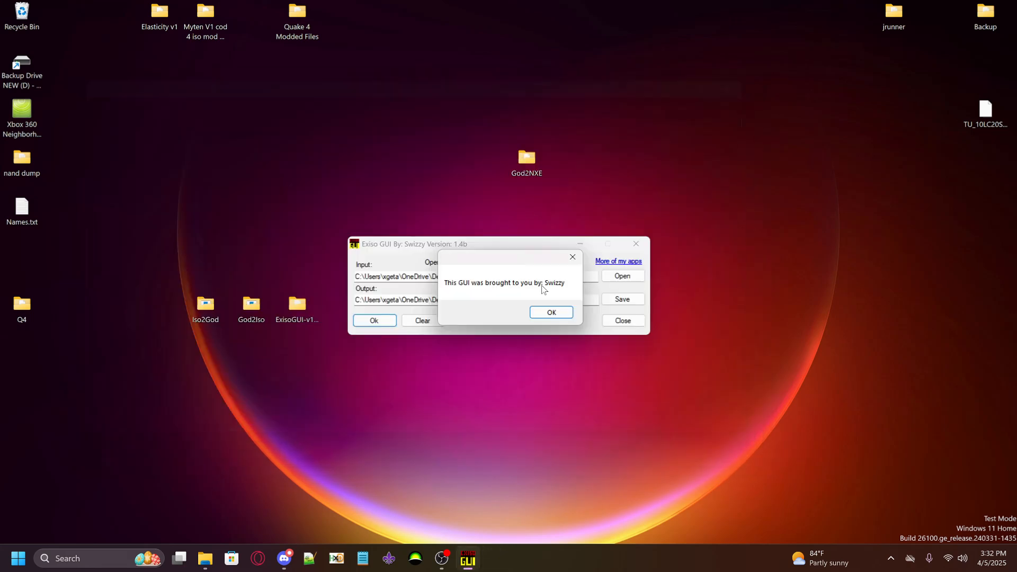
pyautogui.click(551, 313)
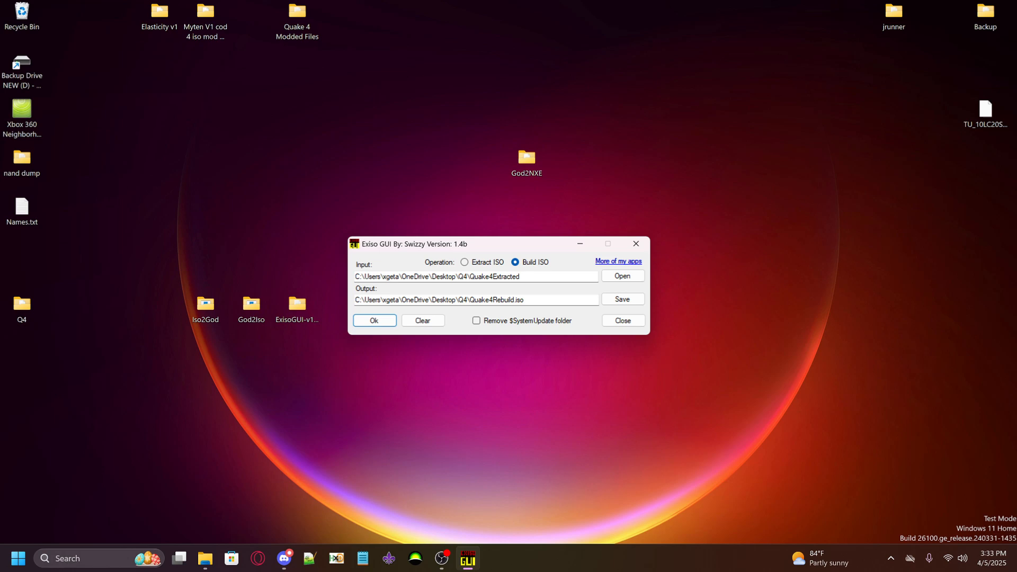
pyautogui.moveTo(516, 242); pyautogui.dragTo(512, 263)
pyautogui.click(630, 265)
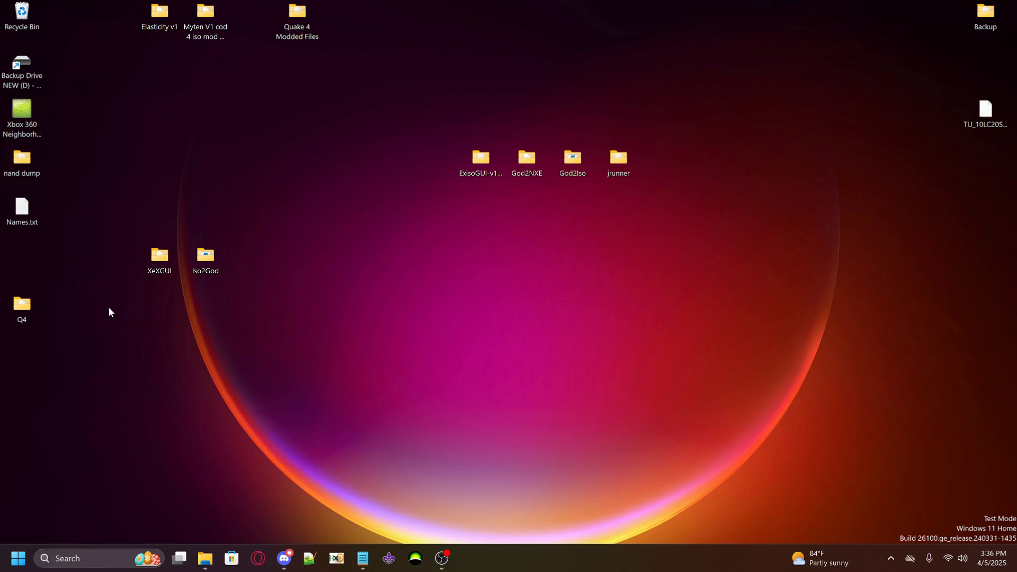
# Open the desktop's Q4 folder and delete Quake4God2iso.iso from it
pyautogui.doubleClick(22, 306)
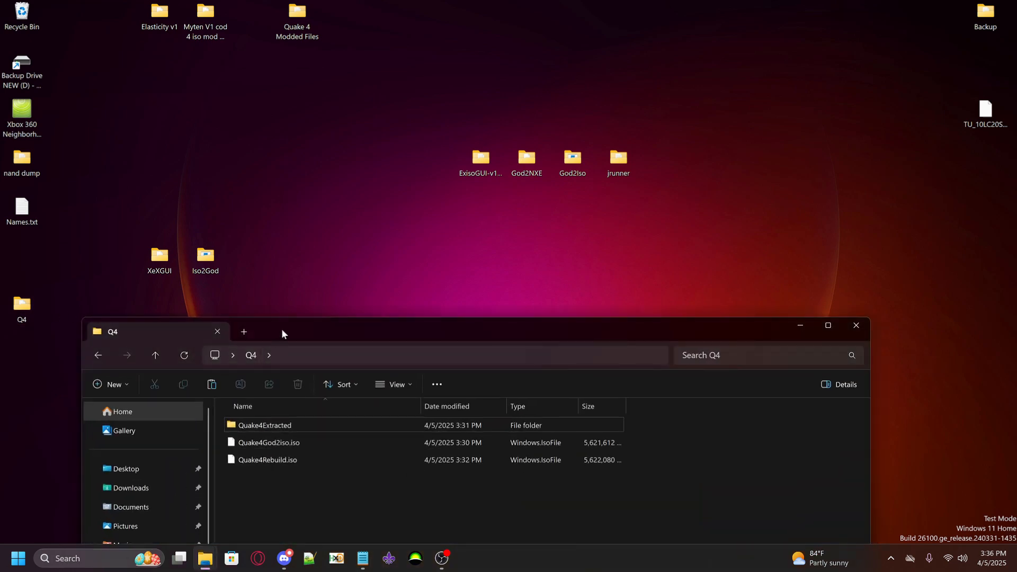
pyautogui.moveTo(281, 332); pyautogui.dragTo(418, 247)
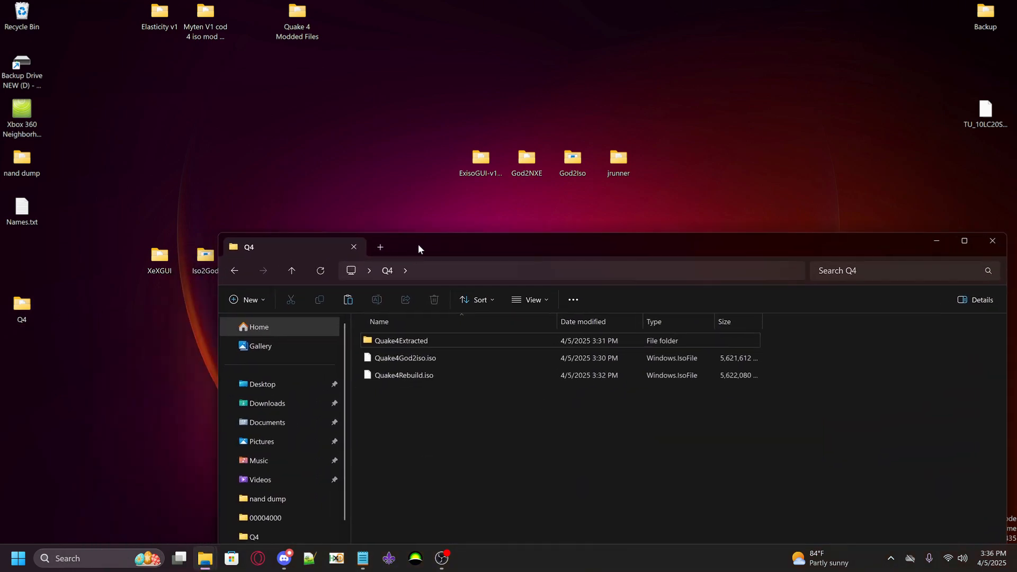
pyautogui.rightClick(417, 361)
pyautogui.click(581, 374)
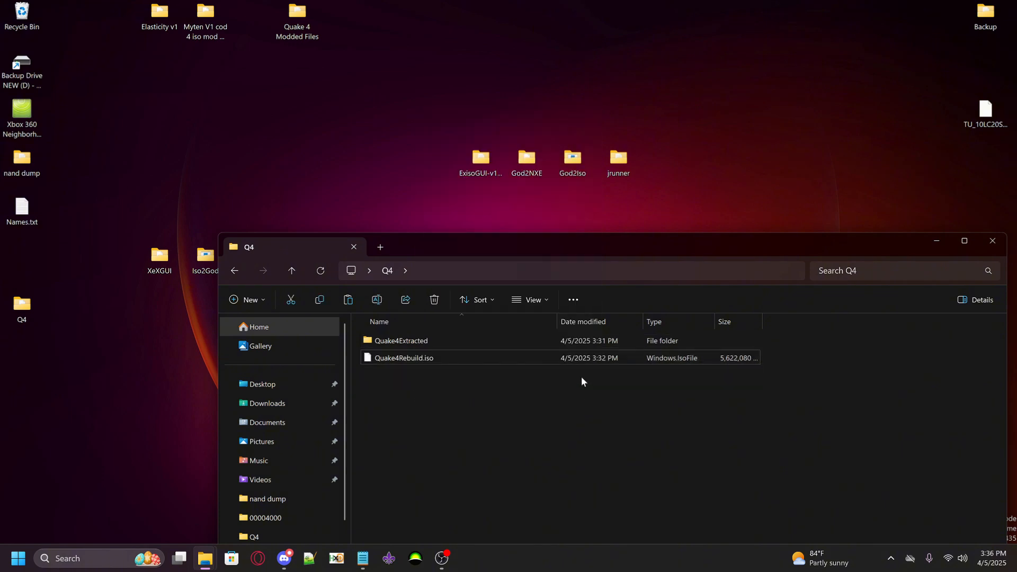
# Copy default.xex from the Quake4Extracted folder into the parent Q4 folder
pyautogui.doubleClick(403, 341)
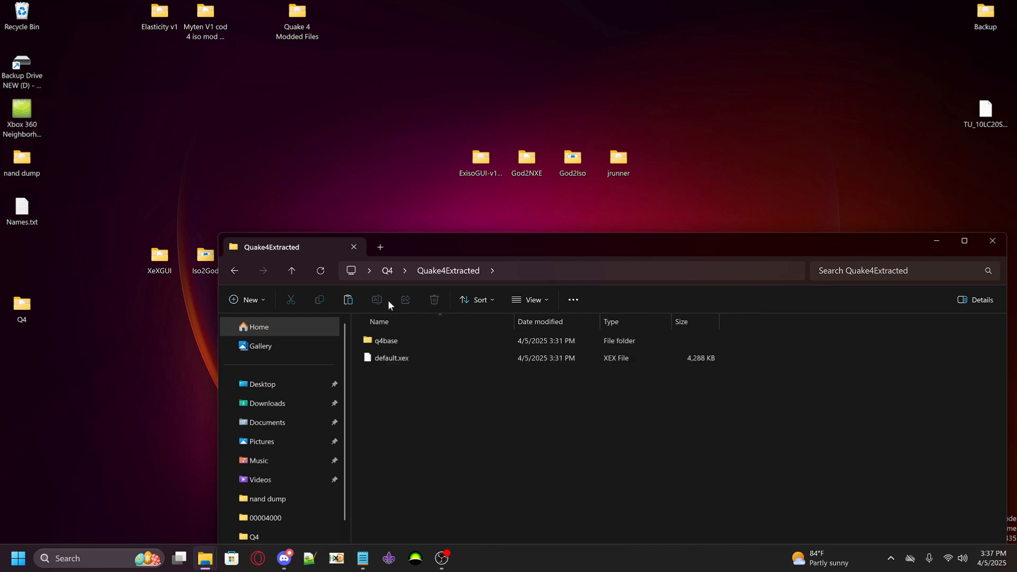
pyautogui.rightClick(384, 360)
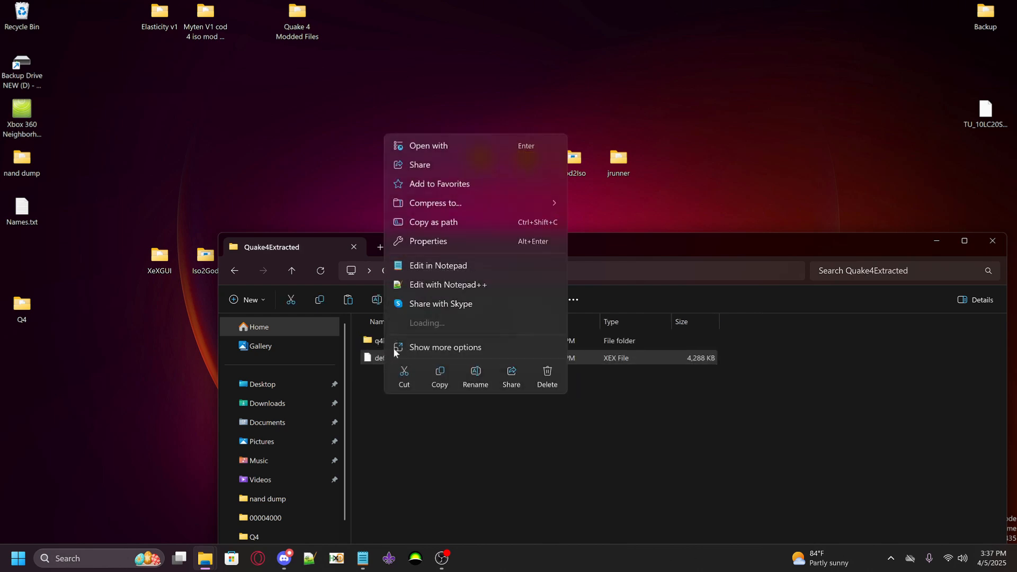
pyautogui.click(449, 382)
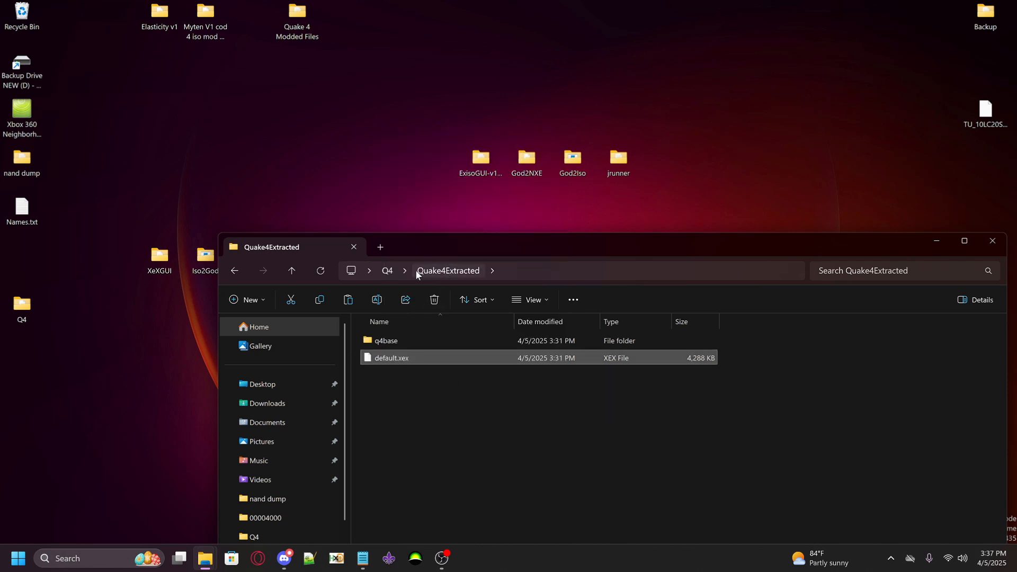
pyautogui.click(388, 270)
pyautogui.rightClick(386, 425)
pyautogui.click(369, 396)
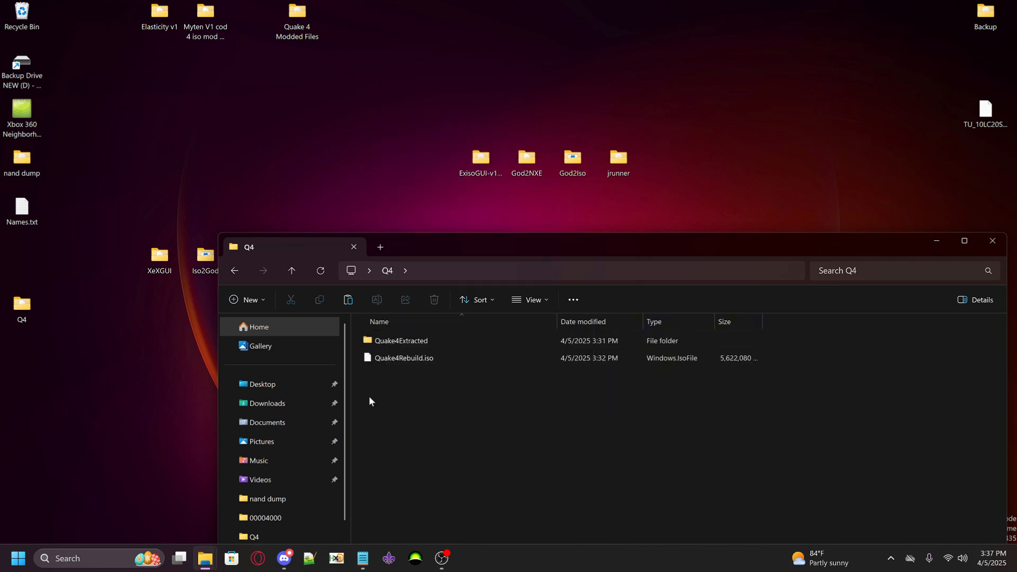
pyautogui.rightClick(394, 427)
pyautogui.click(415, 444)
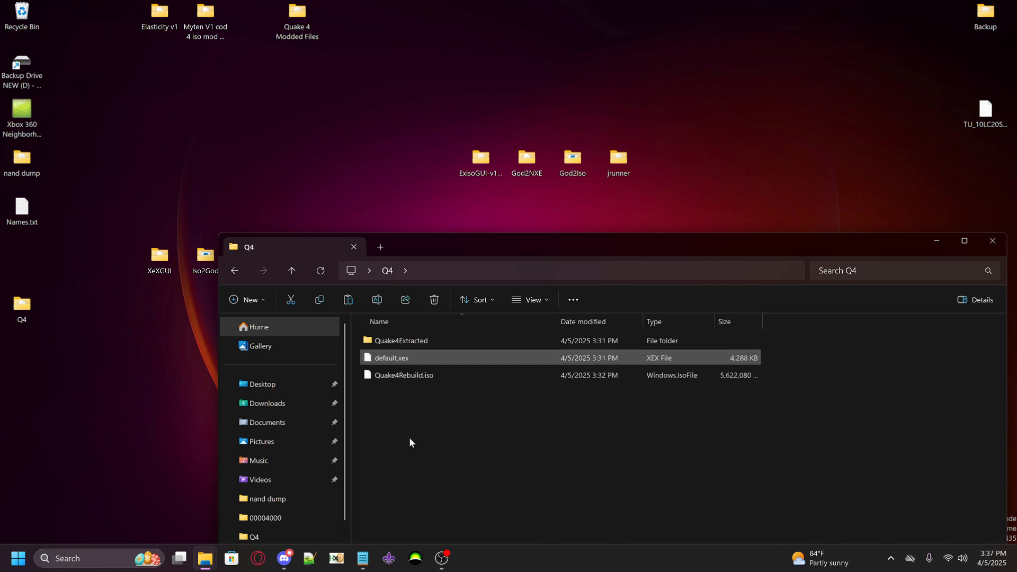
# Delete the Quake4Extracted folder from Q4 and minimize the folder window
pyautogui.click(401, 342)
pyautogui.rightClick(402, 345)
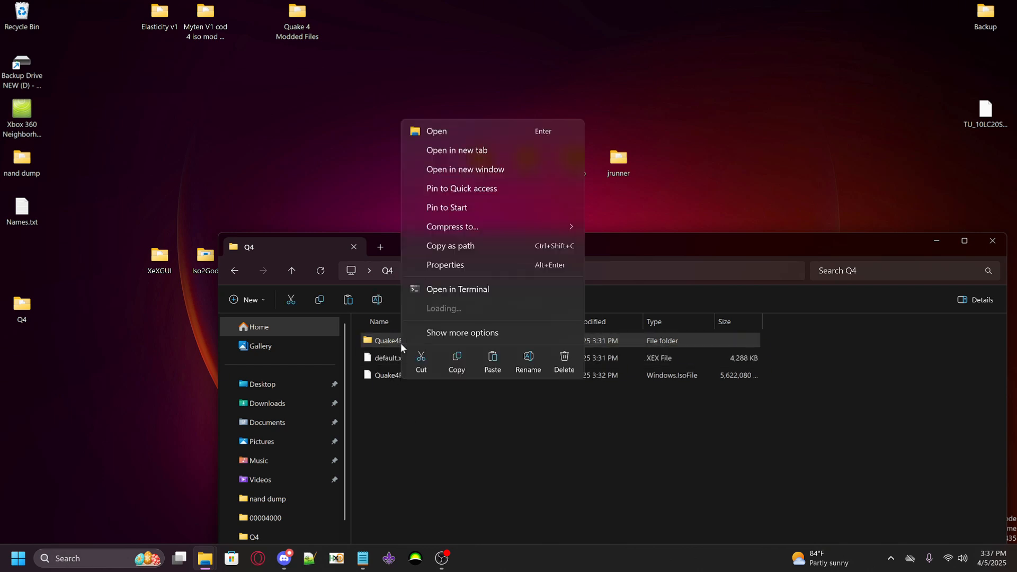
pyautogui.click(563, 359)
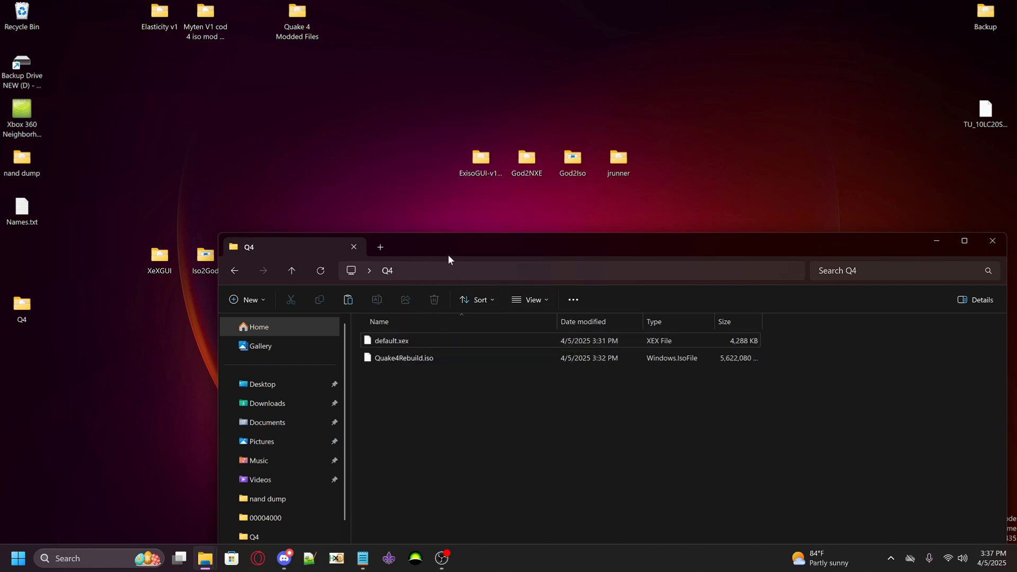
pyautogui.moveTo(451, 244); pyautogui.dragTo(356, 310)
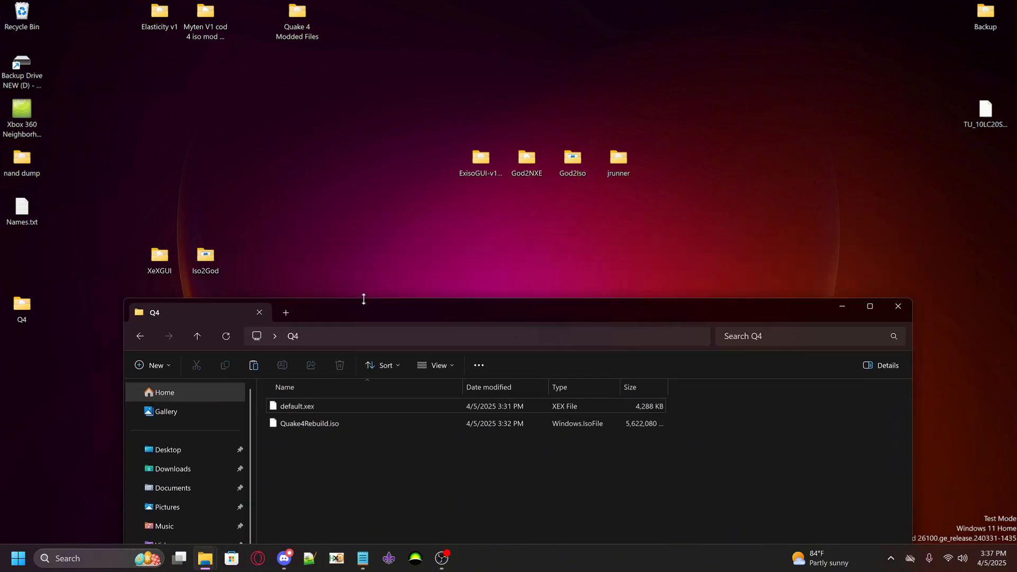
pyautogui.click(842, 306)
# Launch ISO2God.exe from the desktop's Iso2God folder and minimize that folder window
pyautogui.moveTo(206, 260)
pyautogui.mouseDown()
pyautogui.moveTo(223, 263)
pyautogui.moveTo(210, 265)
pyautogui.mouseUp()
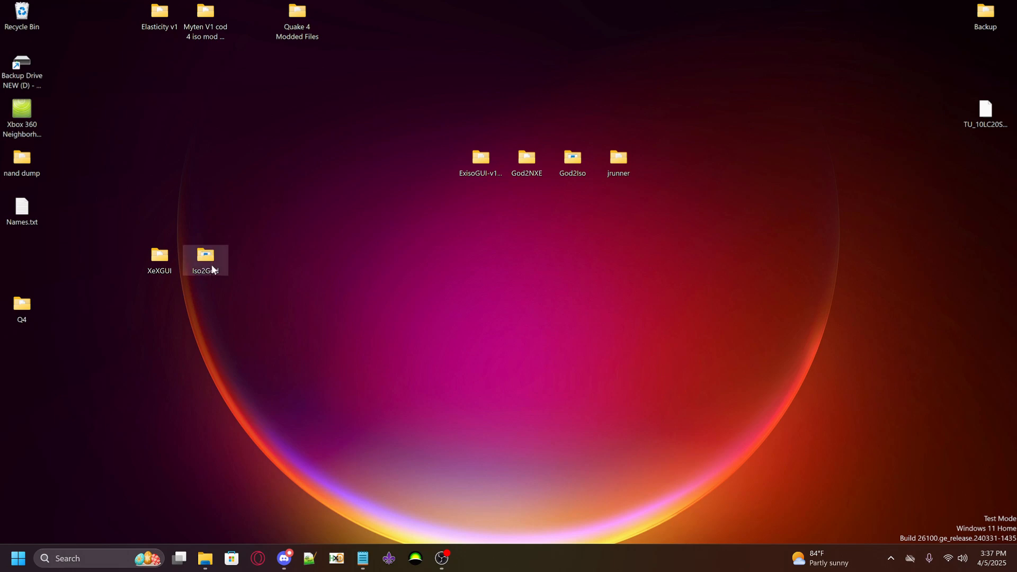
pyautogui.doubleClick(211, 265)
pyautogui.doubleClick(323, 108)
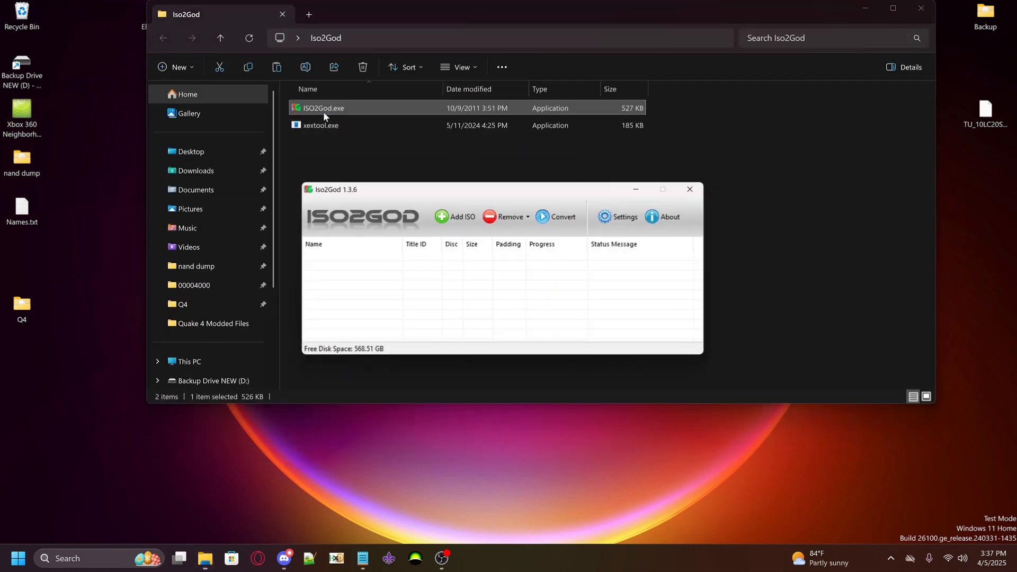
pyautogui.click(860, 5)
pyautogui.click(862, 6)
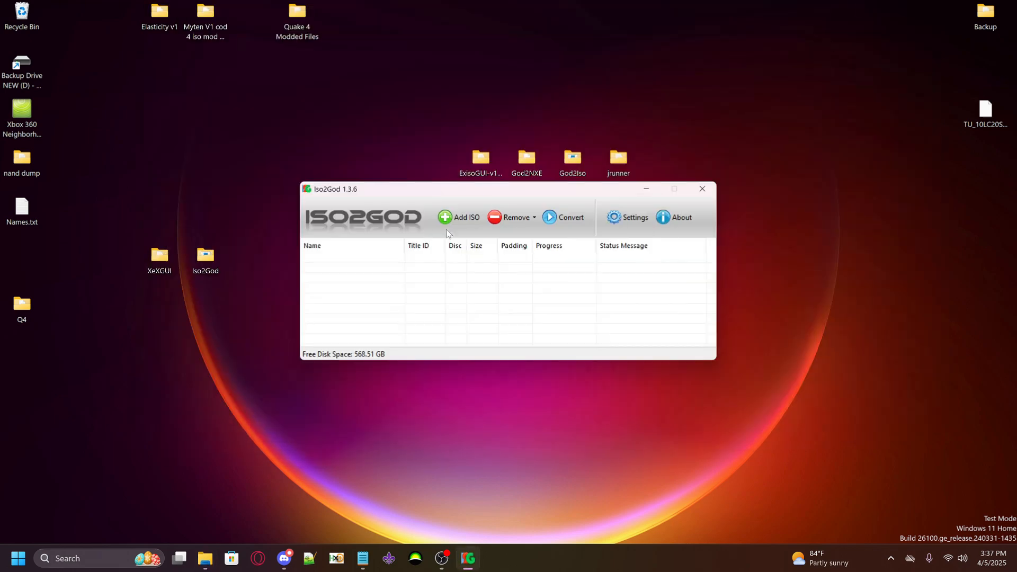
# Start adding an ISO image in Iso2God with Quake4Rebuild.iso from the desktop's Q4 folder as image location
pyautogui.click(463, 214)
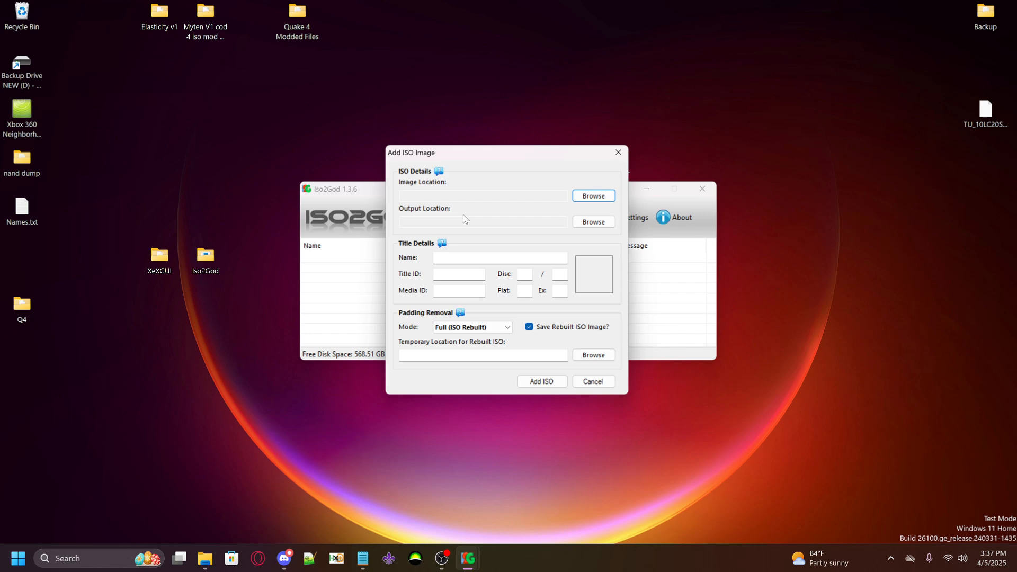
pyautogui.click(598, 197)
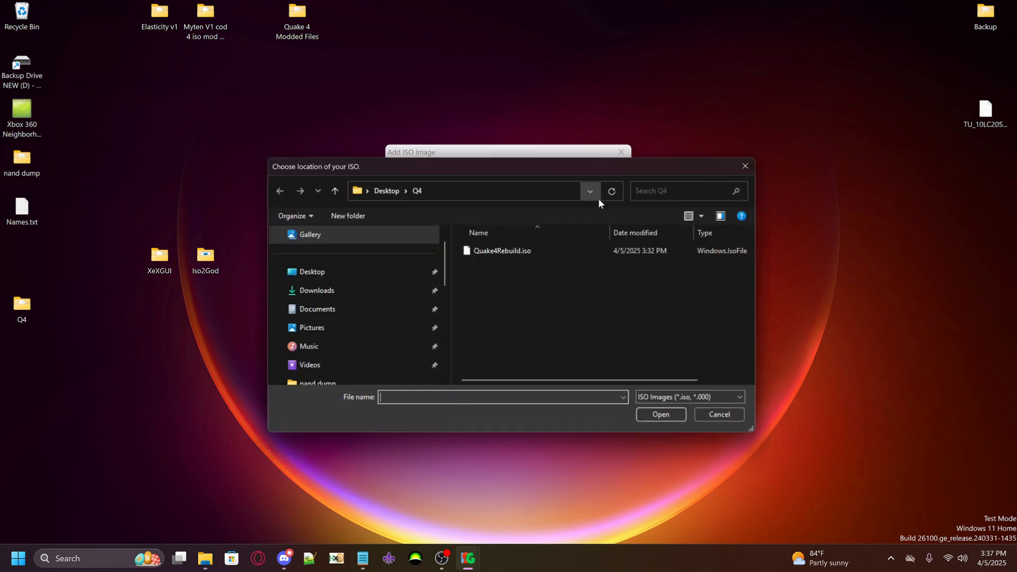
pyautogui.click(398, 192)
pyautogui.doubleClick(486, 373)
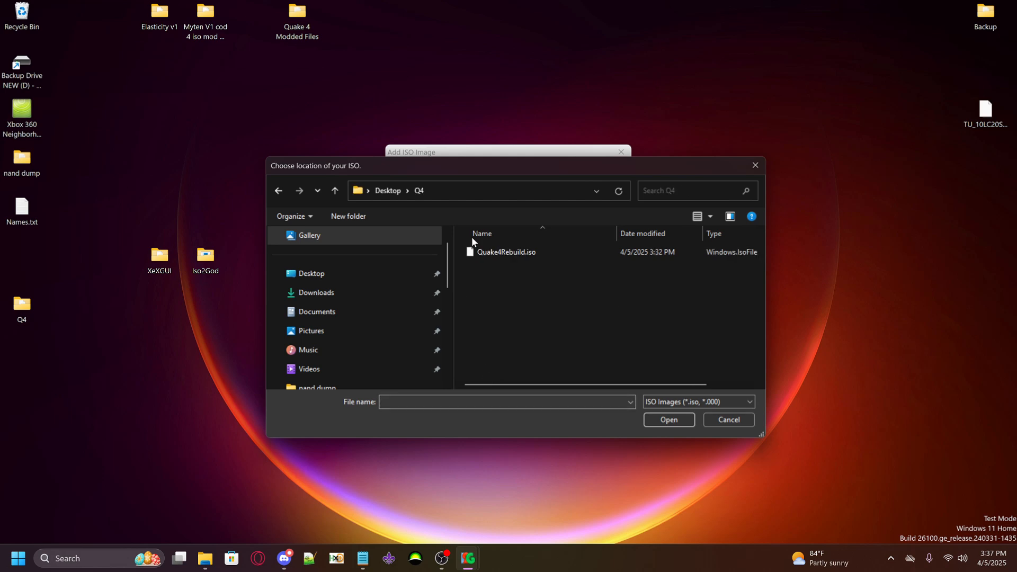
pyautogui.click(499, 253)
pyautogui.click(667, 422)
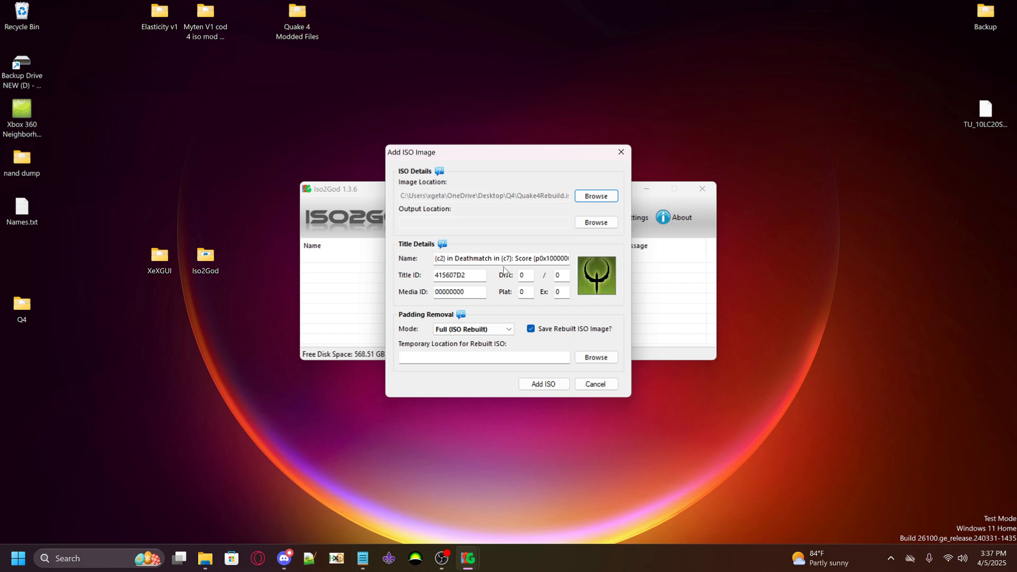
# Replace the garbled title name with Quake 4, copied from Names.txt on the desktop
pyautogui.moveTo(435, 259); pyautogui.dragTo(573, 259)
pyautogui.press('BackSpace')
pyautogui.hotkey('ctrl', 'v')
pyautogui.moveTo(434, 259); pyautogui.dragTo(614, 264)
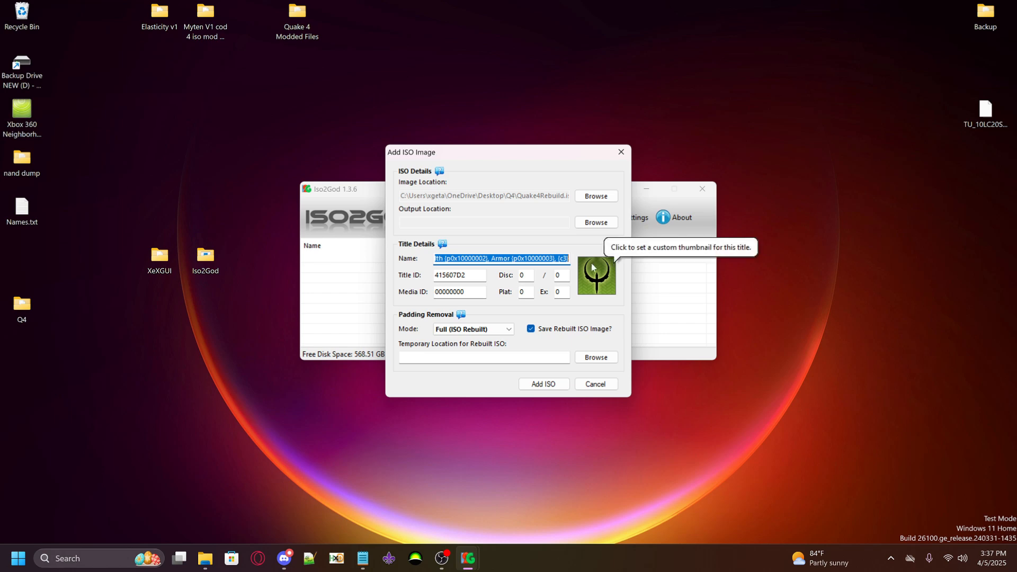
pyautogui.press('BackSpace')
pyautogui.doubleClick(13, 208)
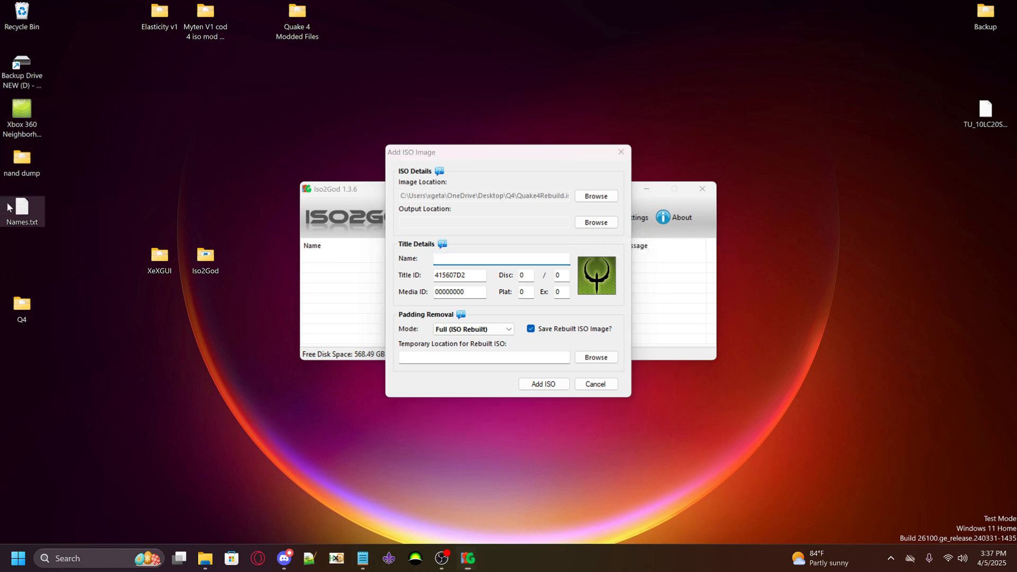
pyautogui.click(99, 445)
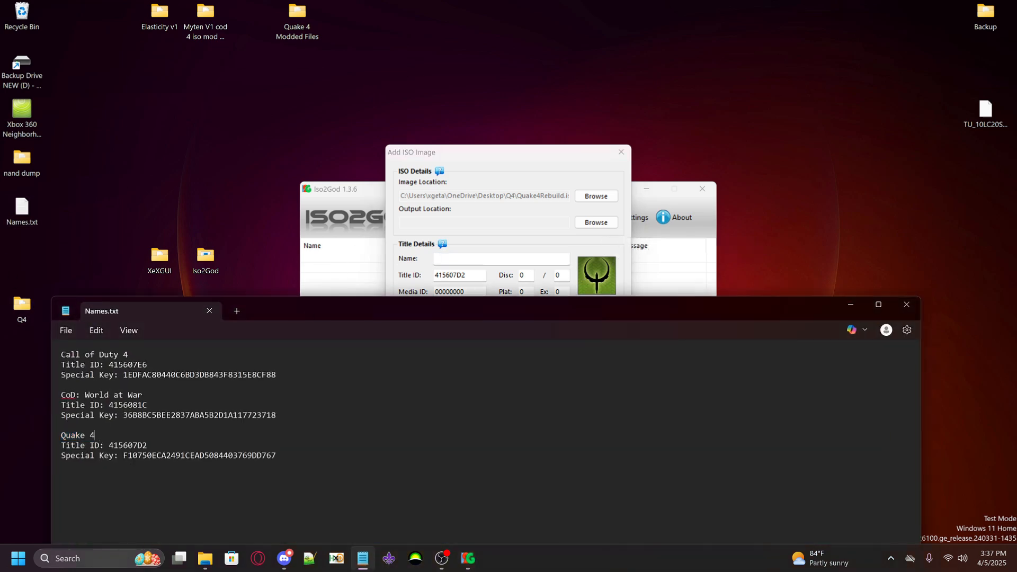
pyautogui.hotkey('shift', 'Home')
pyautogui.hotkey('alt', 'Tab')
pyautogui.hotkey('ctrl', 'v')
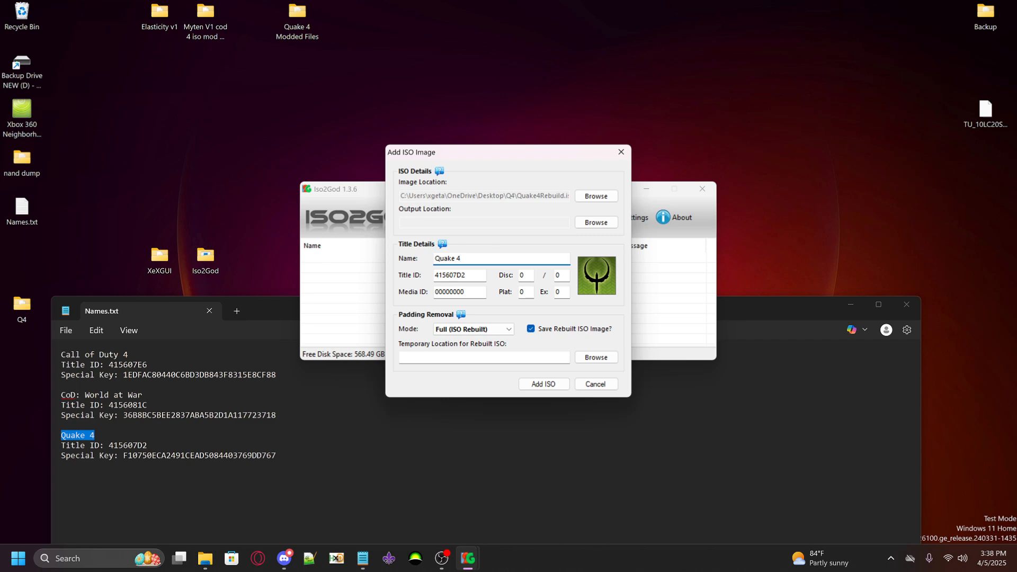
# Set the title's disc number to 1 and its disc count to 1
pyautogui.moveTo(494, 161); pyautogui.dragTo(515, 169)
pyautogui.moveTo(489, 300); pyautogui.dragTo(455, 301)
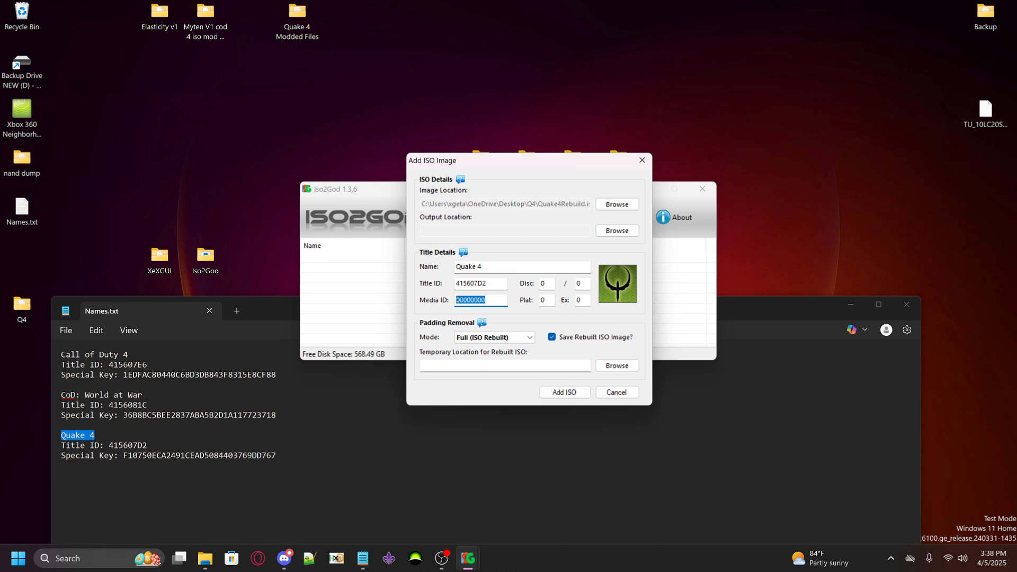
pyautogui.moveTo(490, 267); pyautogui.dragTo(451, 267)
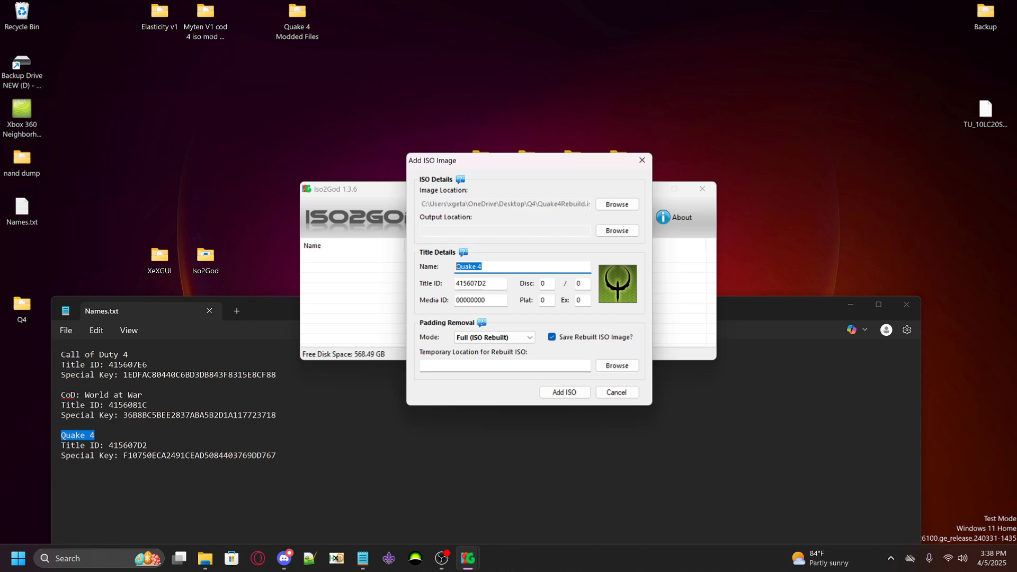
pyautogui.moveTo(491, 300); pyautogui.dragTo(452, 300)
pyautogui.moveTo(547, 283)
pyautogui.mouseDown()
pyautogui.moveTo(536, 284)
pyautogui.moveTo(557, 287)
pyautogui.mouseUp()
pyautogui.click(548, 285)
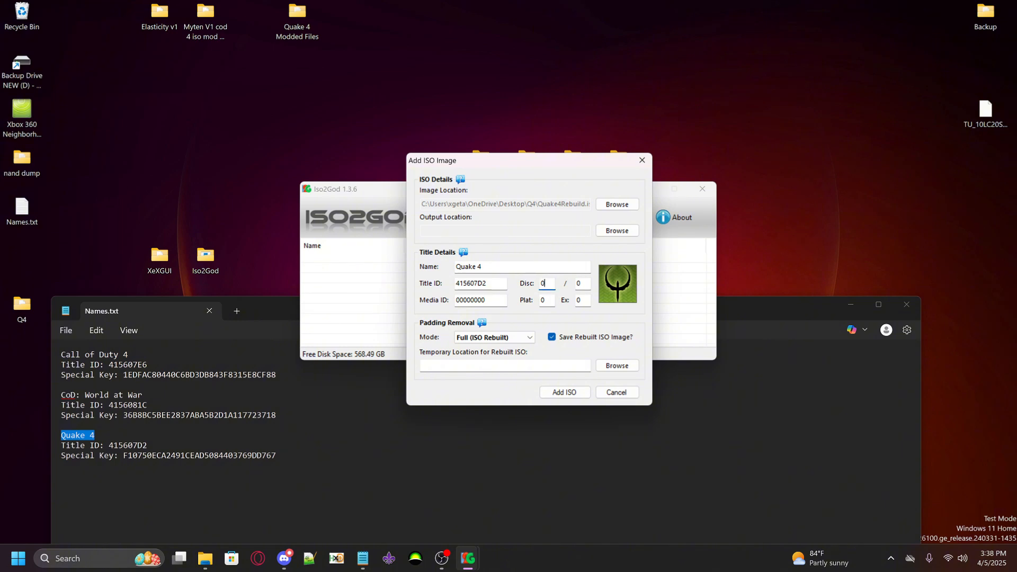
pyautogui.doubleClick(543, 283)
pyautogui.write('1')
pyautogui.press('Tab')
pyautogui.write('1')
pyautogui.press('Tab')
# Launch XexToolGUI.exe from the desktop's XeXGUI folder and dismiss its startup message
pyautogui.doubleClick(169, 265)
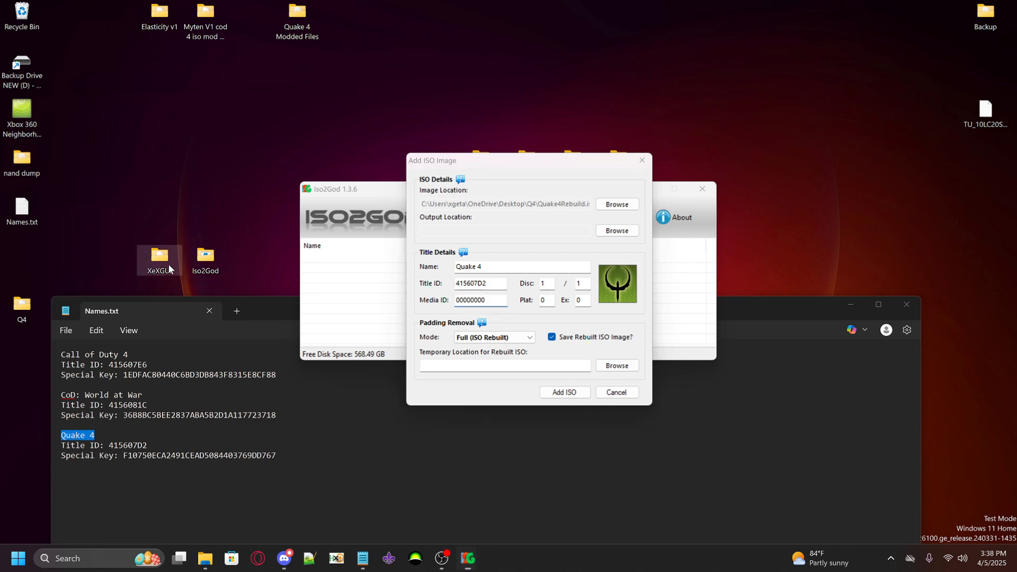
pyautogui.doubleClick(320, 264)
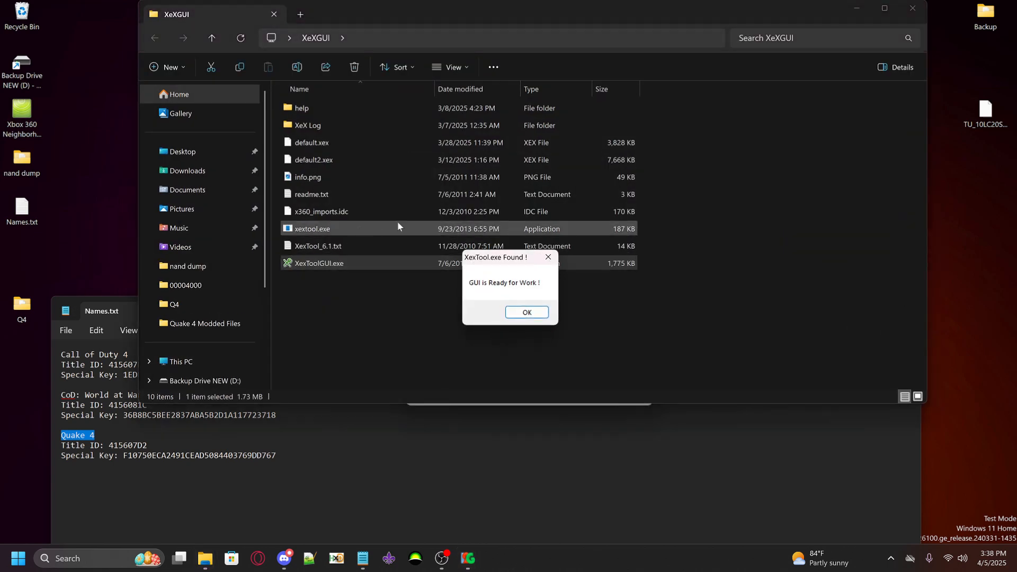
pyautogui.click(527, 312)
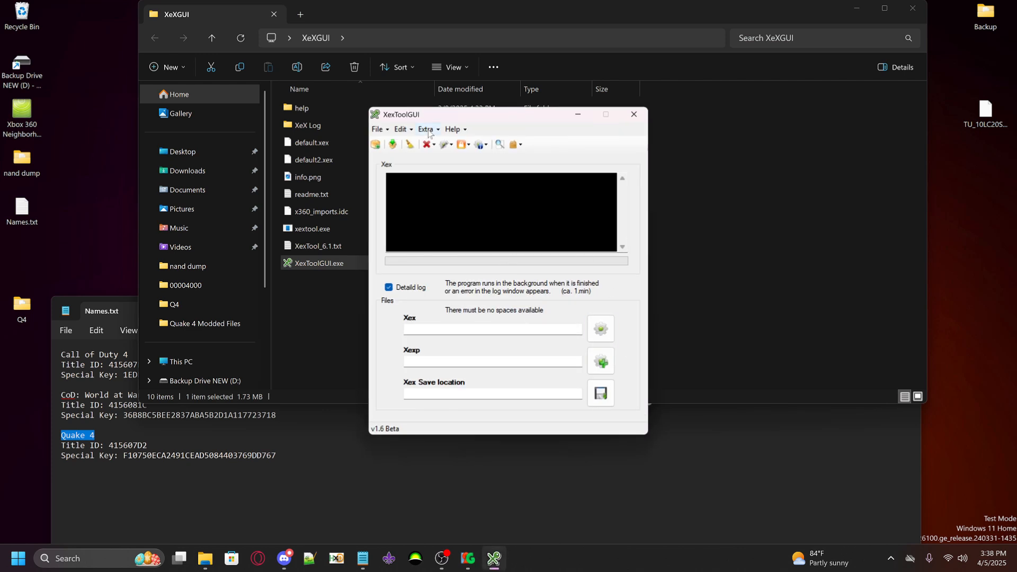
pyautogui.moveTo(429, 116)
pyautogui.mouseDown()
pyautogui.moveTo(456, 128)
pyautogui.moveTo(438, 132)
pyautogui.mouseUp()
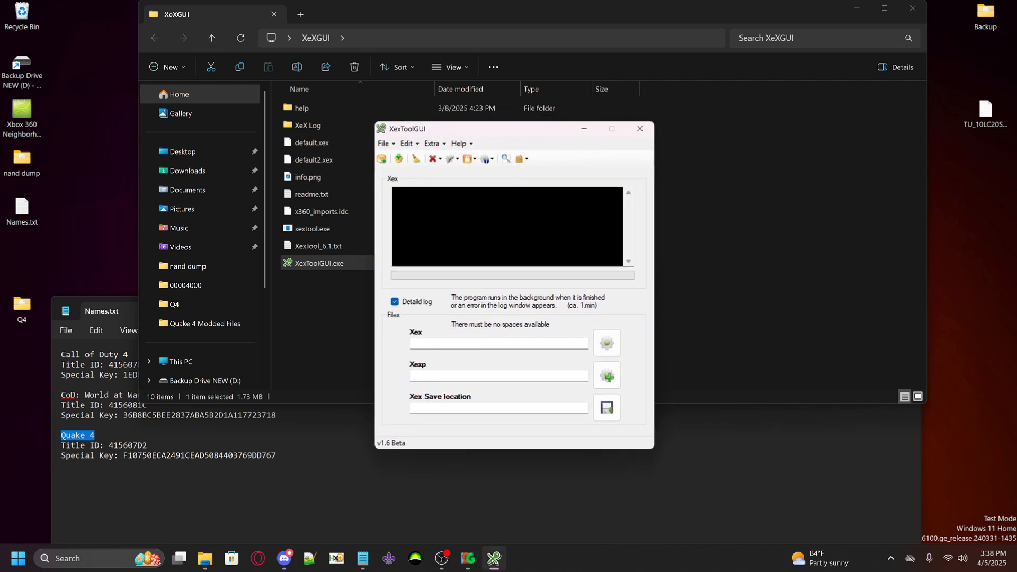
# Load default.xex from the desktop's Q4 folder as the Xex file
pyautogui.click(615, 345)
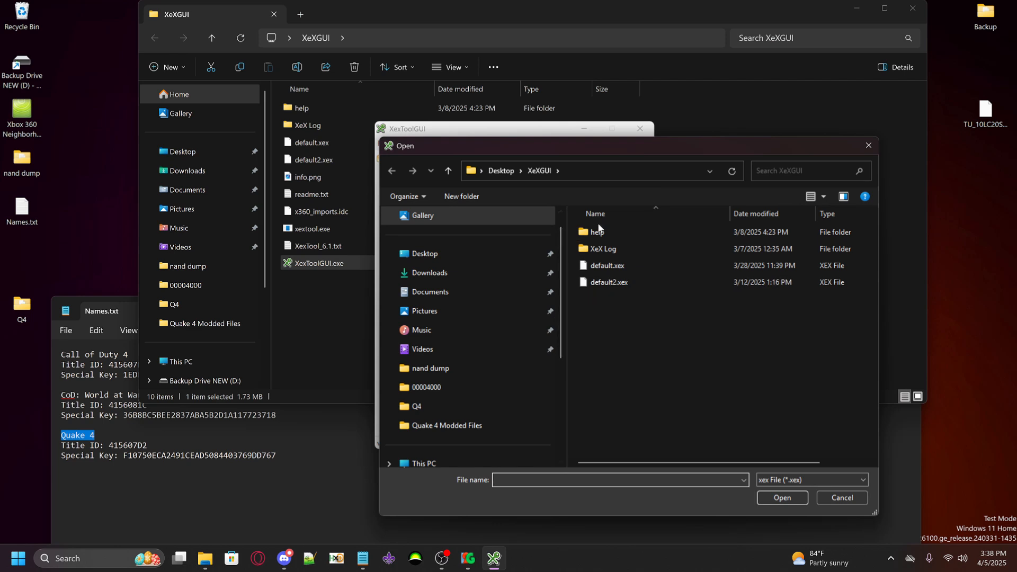
pyautogui.click(434, 261)
pyautogui.doubleClick(589, 380)
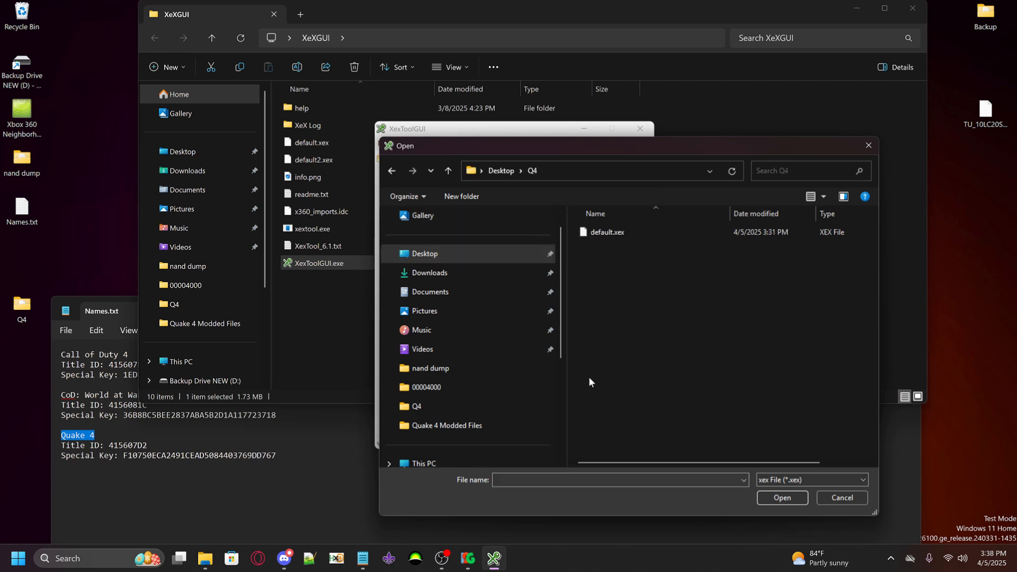
pyautogui.click(614, 232)
pyautogui.click(767, 500)
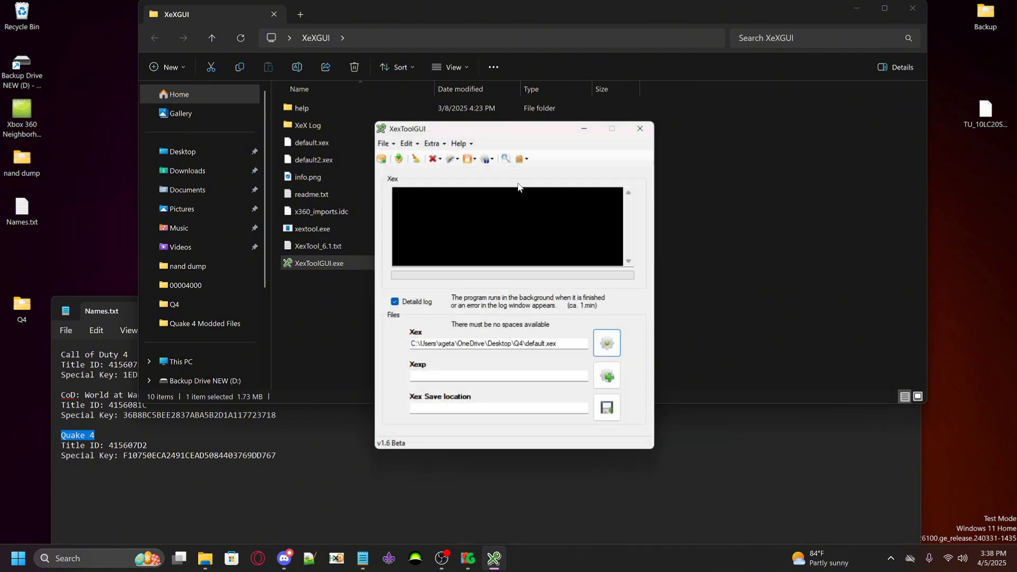
# Generate the info log for default.xex and copy the last four bytes of its Media Id, 76 9D D7 67
pyautogui.click(488, 157)
pyautogui.click(504, 173)
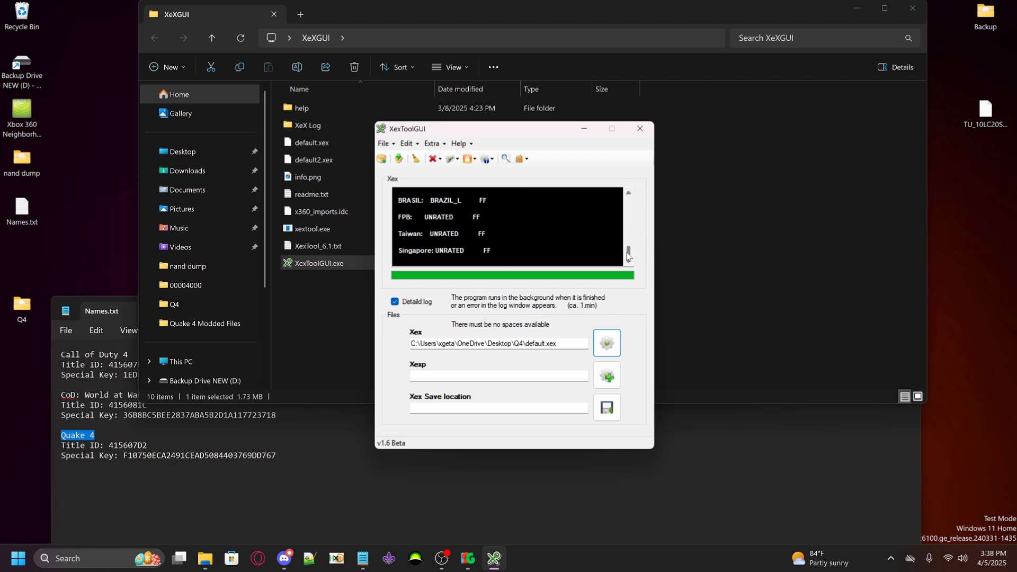
pyautogui.moveTo(629, 257); pyautogui.dragTo(634, 186)
pyautogui.scroll(-8, 555, 212)
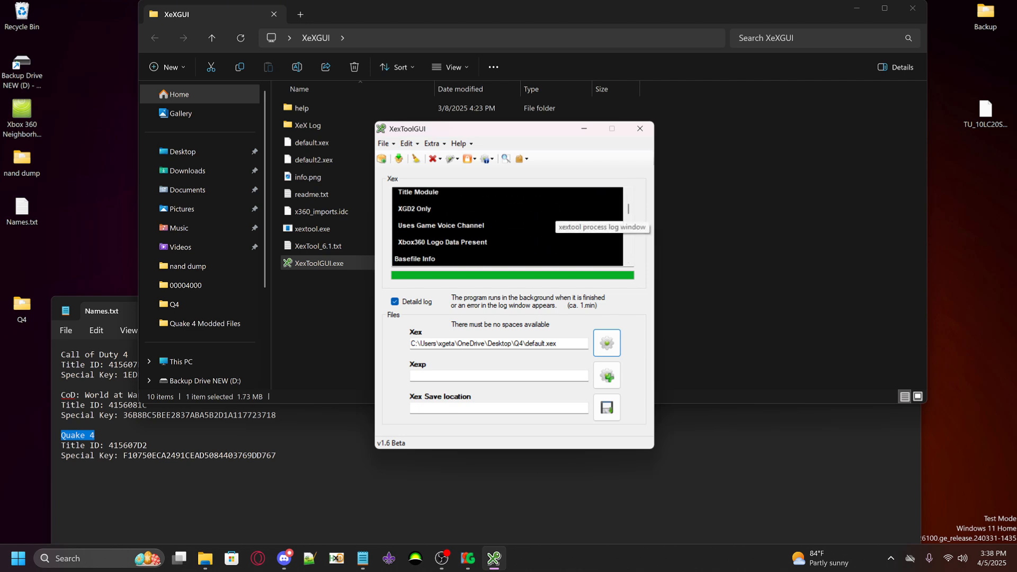
pyautogui.scroll(-6, 507, 227)
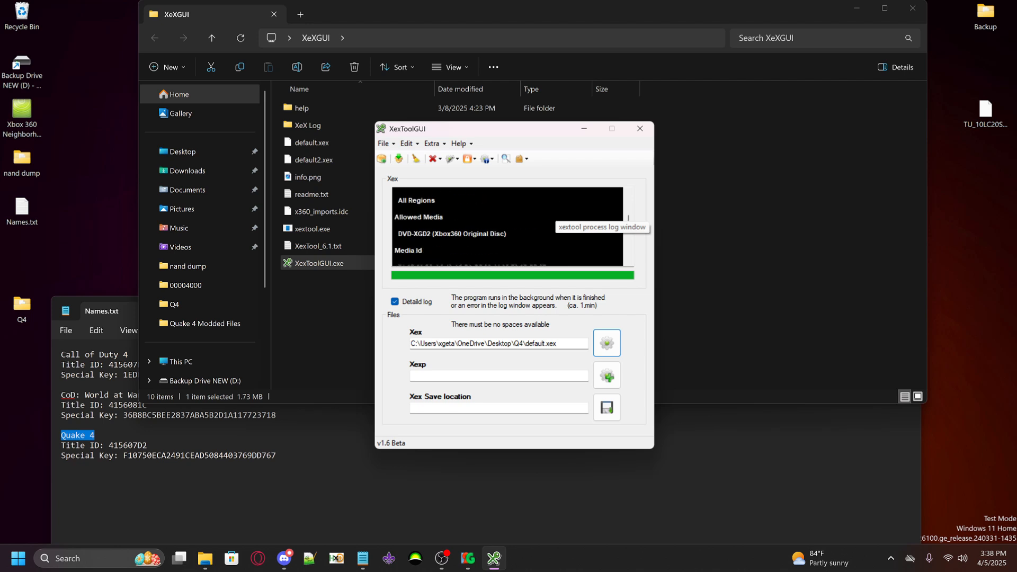
pyautogui.scroll(-2, 508, 226)
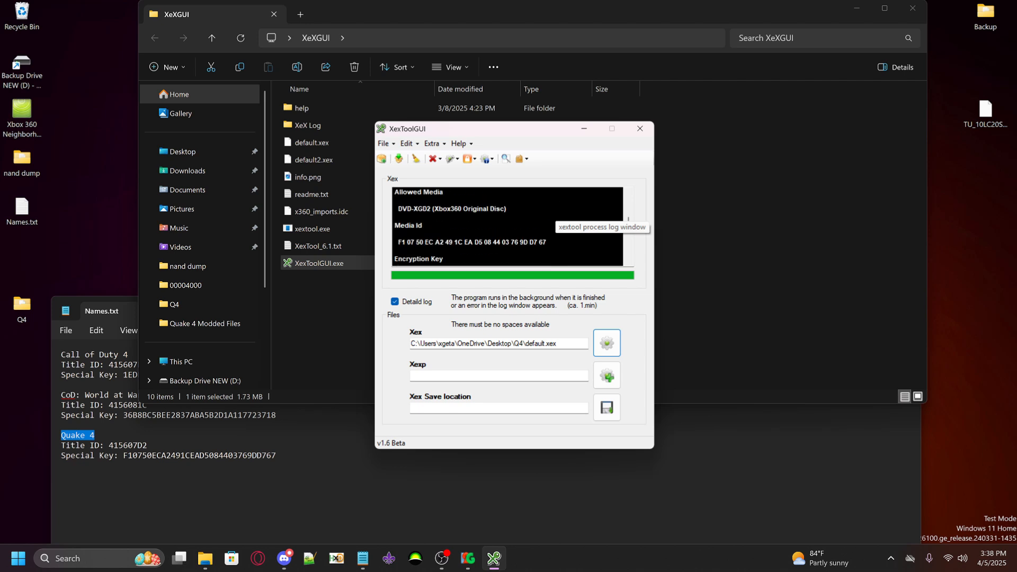
pyautogui.moveTo(510, 242); pyautogui.dragTo(547, 242)
pyautogui.hotkey('ctrl', 'c')
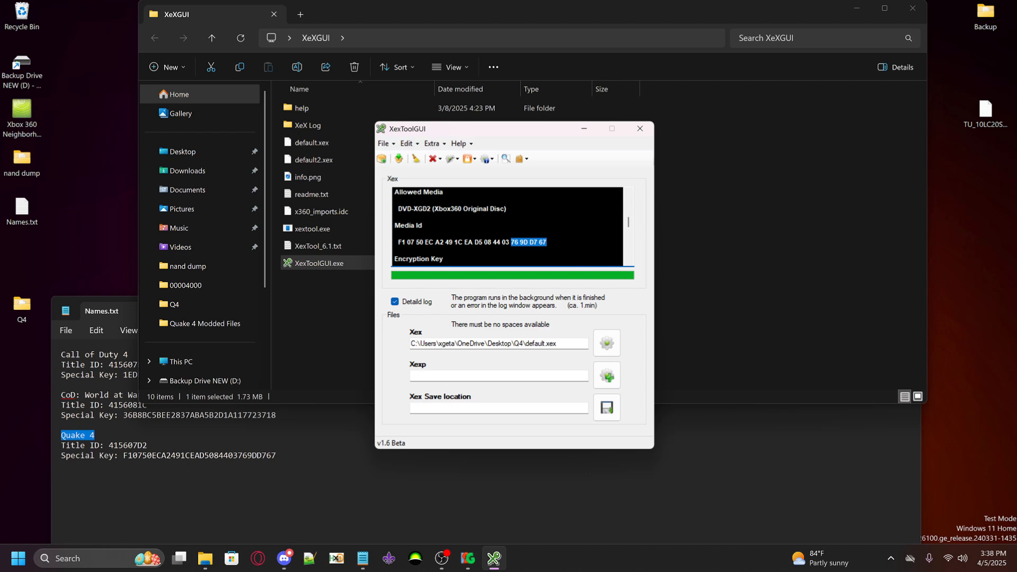
# Enter 769DD767 without spaces as the Media ID in Iso2God's Add ISO Image dialog and close XexToolGUI
pyautogui.click(468, 558)
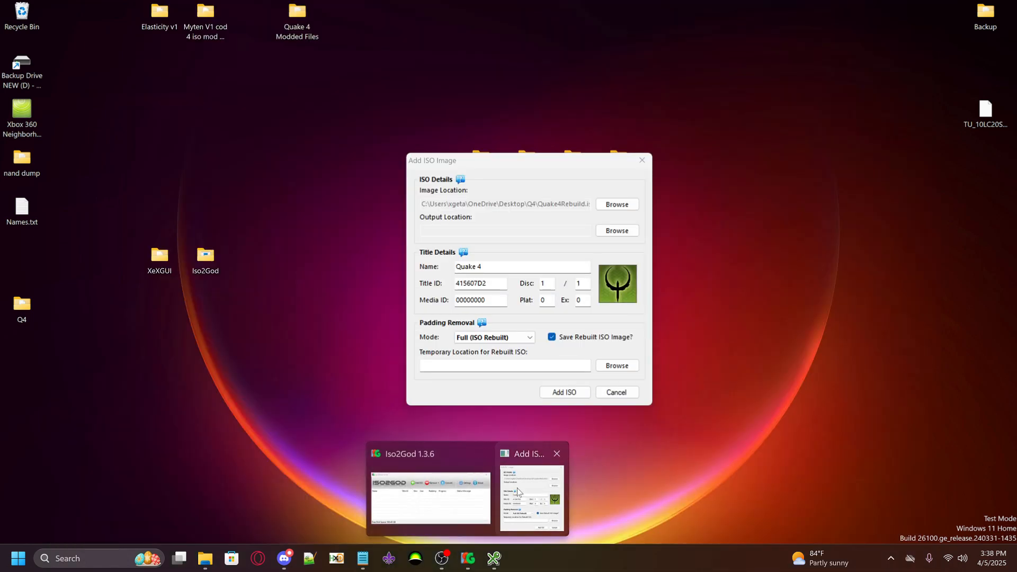
pyautogui.click(518, 488)
pyautogui.hotkey('ctrl', 'v')
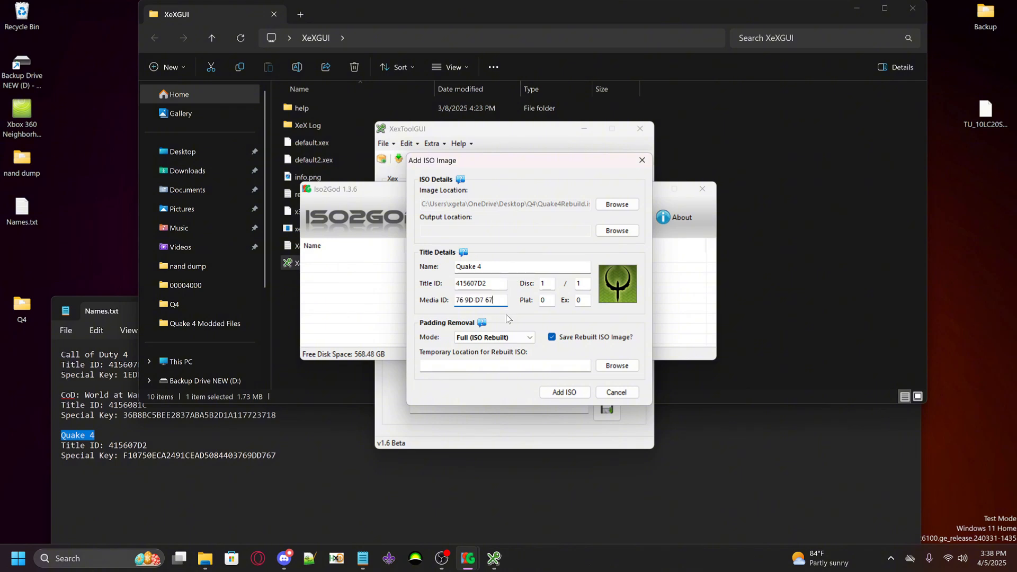
pyautogui.press('BackSpace')
pyautogui.press('Right')
pyautogui.press('Right')
pyautogui.press('Right')
pyautogui.press('BackSpace')
pyautogui.press('Right')
pyautogui.press('Right')
pyautogui.press('Right')
pyautogui.press('BackSpace')
pyautogui.click(434, 443)
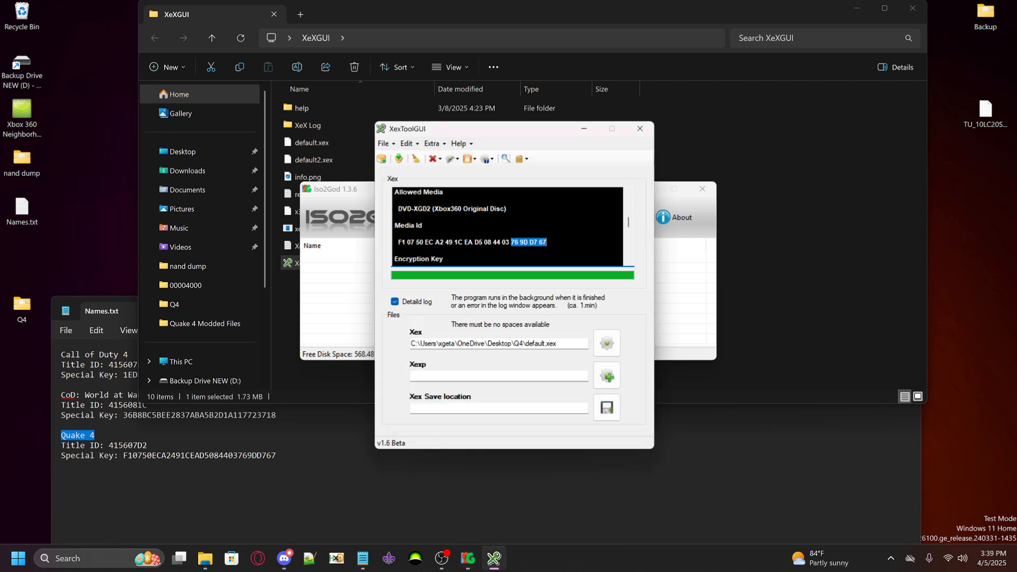
pyautogui.click(640, 129)
pyautogui.moveTo(482, 157); pyautogui.dragTo(500, 169)
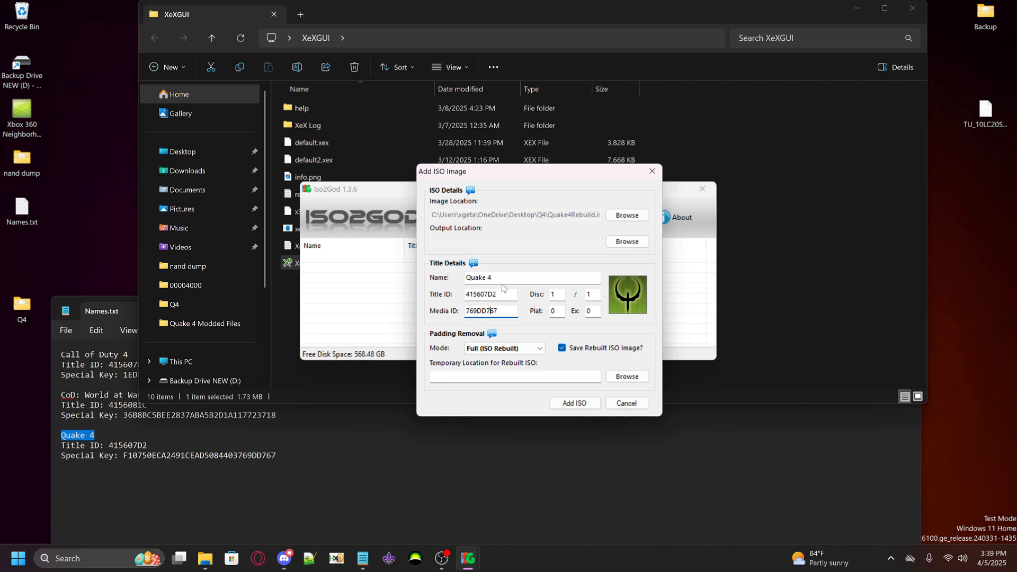
pyautogui.hotkey('shift', 'Tab')
pyautogui.press('Tab')
pyautogui.press('Tab')
pyautogui.press('Tab')
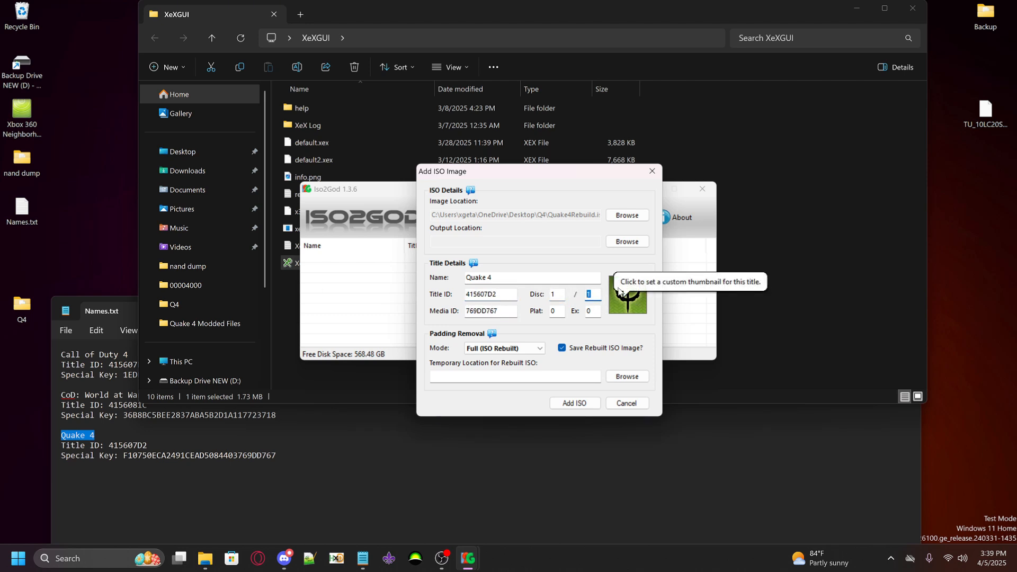
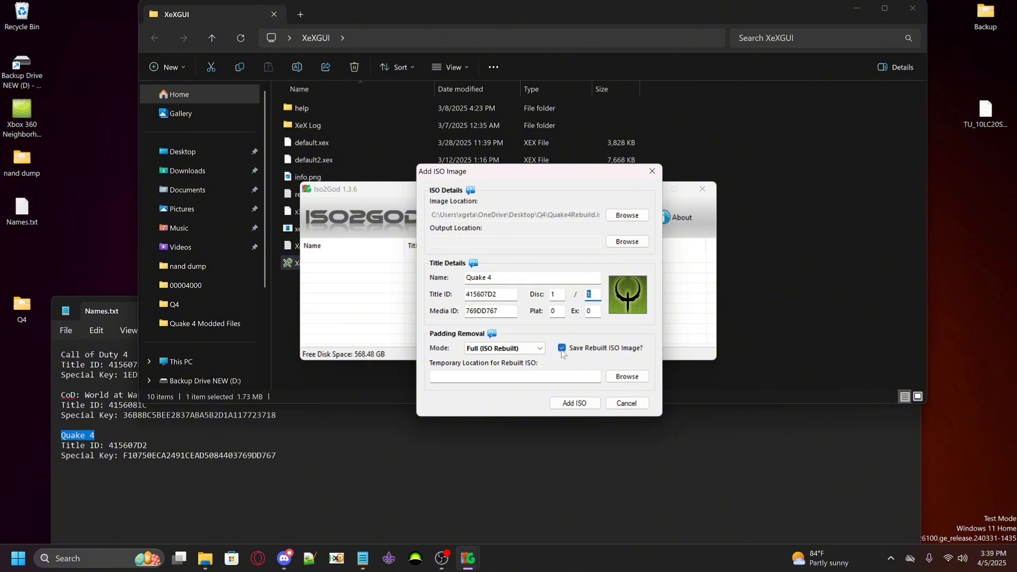
# Turn off saving the rebuilt ISO image and set its temporary location to the desktop's Q4 folder
pyautogui.click(562, 352)
pyautogui.click(627, 378)
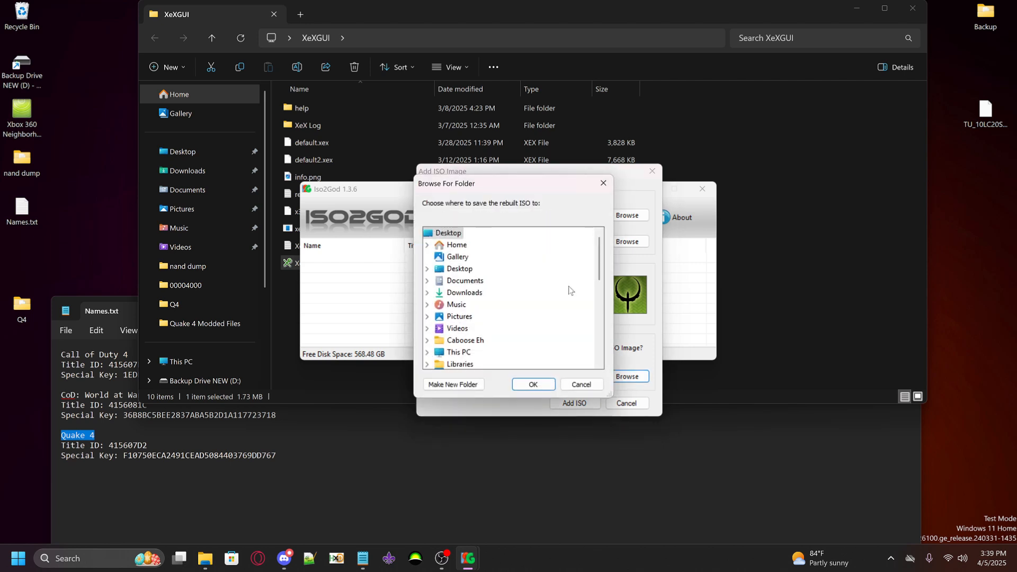
pyautogui.scroll(-10, 530, 313)
pyautogui.click(453, 329)
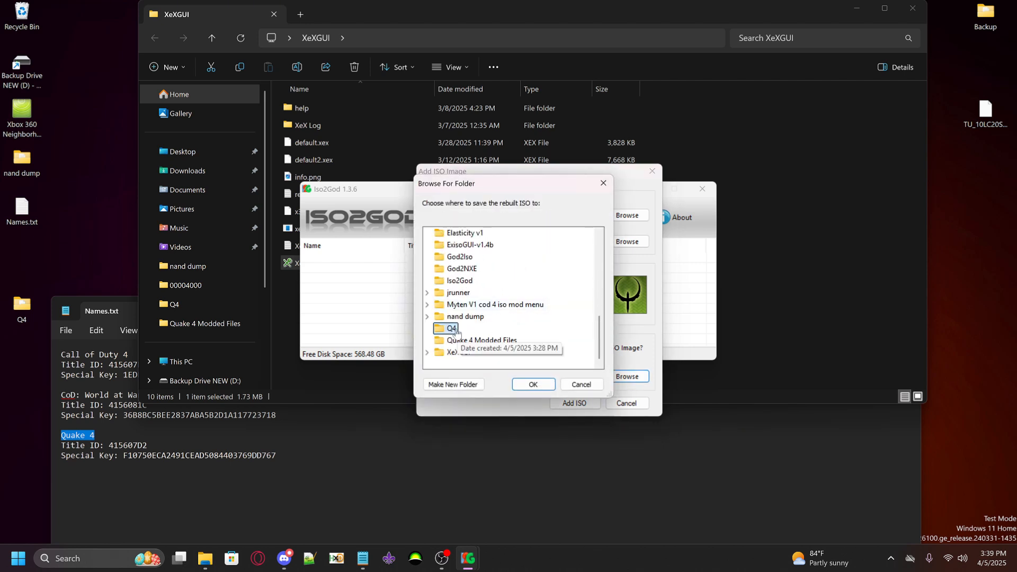
pyautogui.click(531, 385)
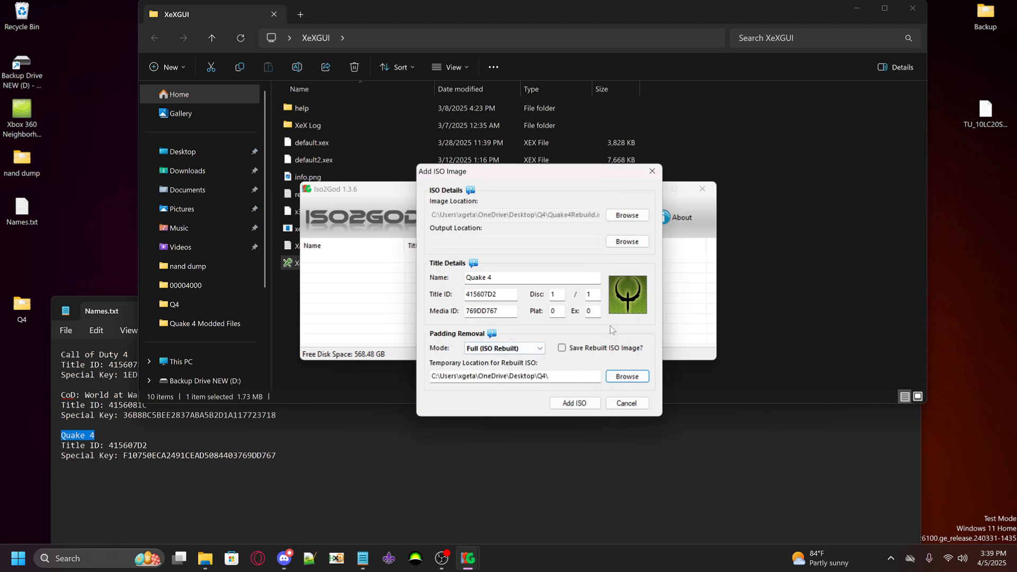
# Dismiss the missing-destination message and set the output location for the GOD package to the desktop's Q4 folder
pyautogui.click(577, 404)
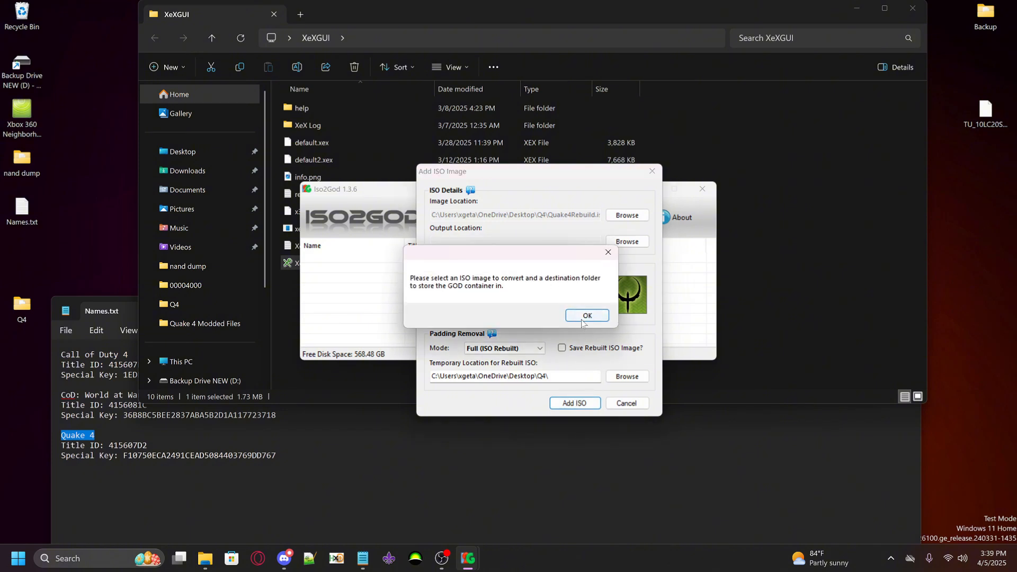
pyautogui.click(587, 315)
pyautogui.click(628, 241)
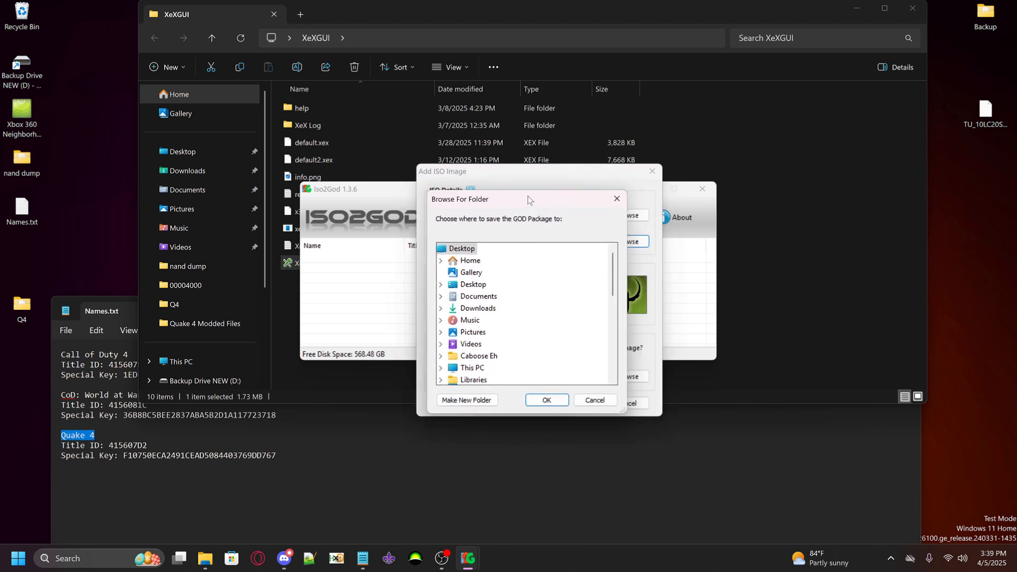
pyautogui.scroll(-6, 536, 272)
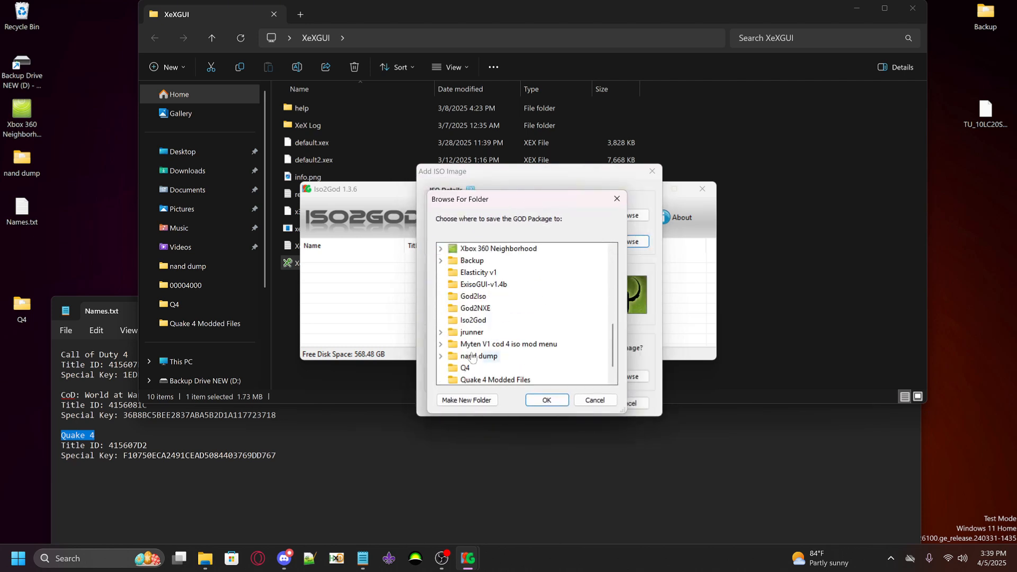
pyautogui.click(466, 368)
pyautogui.click(546, 400)
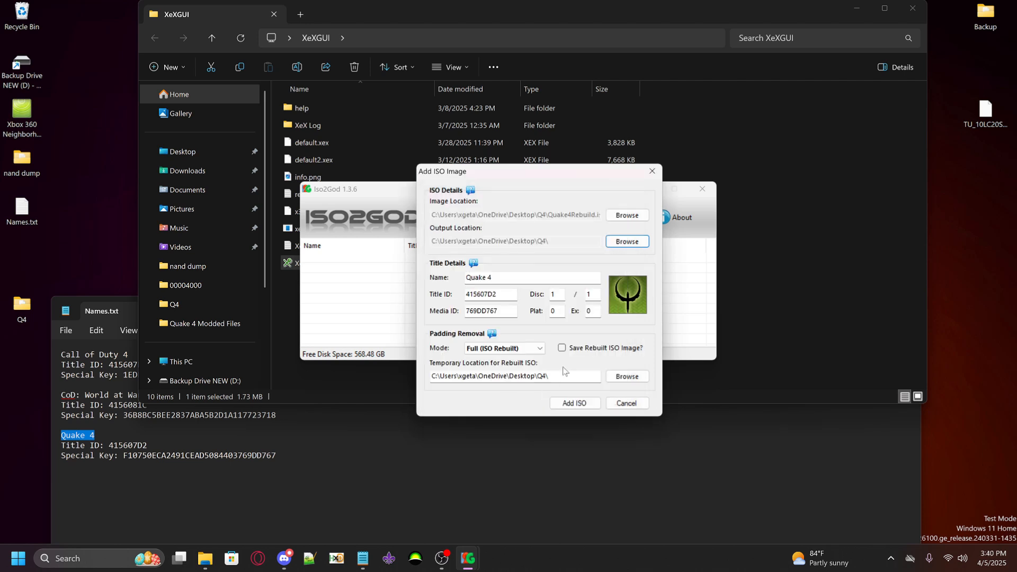
# Add the Quake 4 ISO, agree to discard the temporary image after rebuilding, and convert it to a GOD package
pyautogui.click(571, 405)
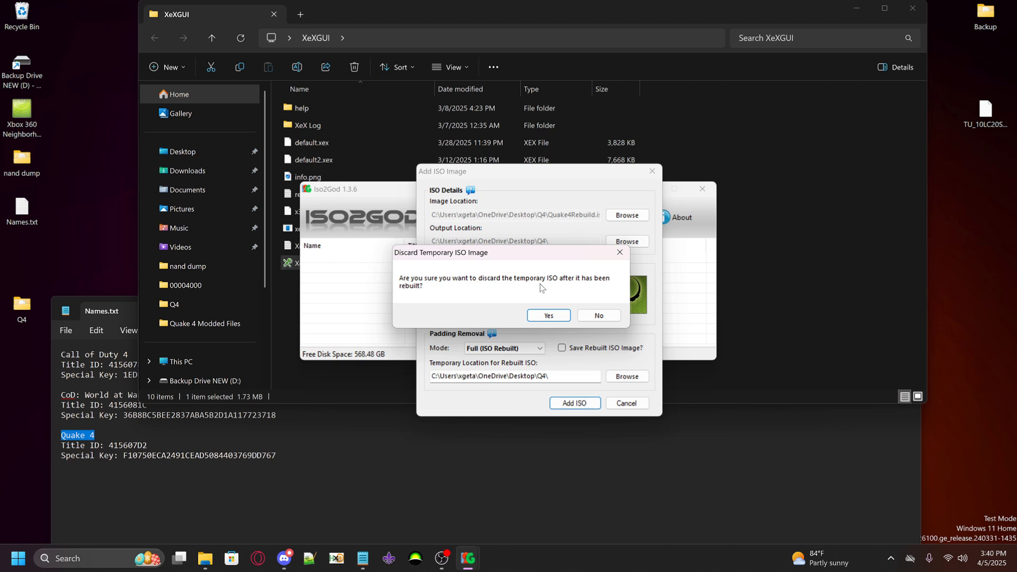
pyautogui.click(549, 315)
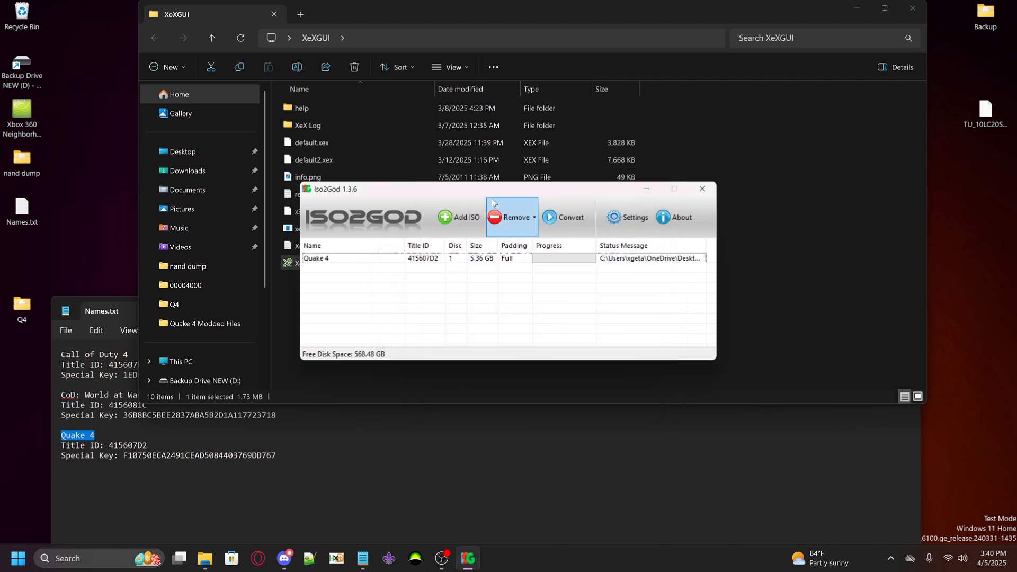
pyautogui.click(568, 222)
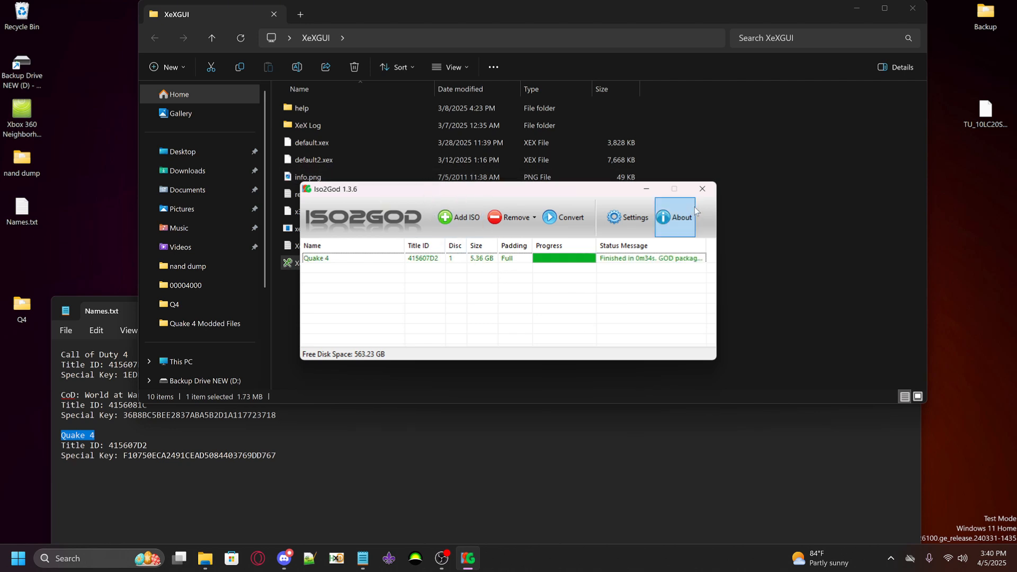
# Close Iso2God and minimize the Names.txt and XeXGUI windows to reach the desktop
pyautogui.click(703, 190)
pyautogui.click(276, 456)
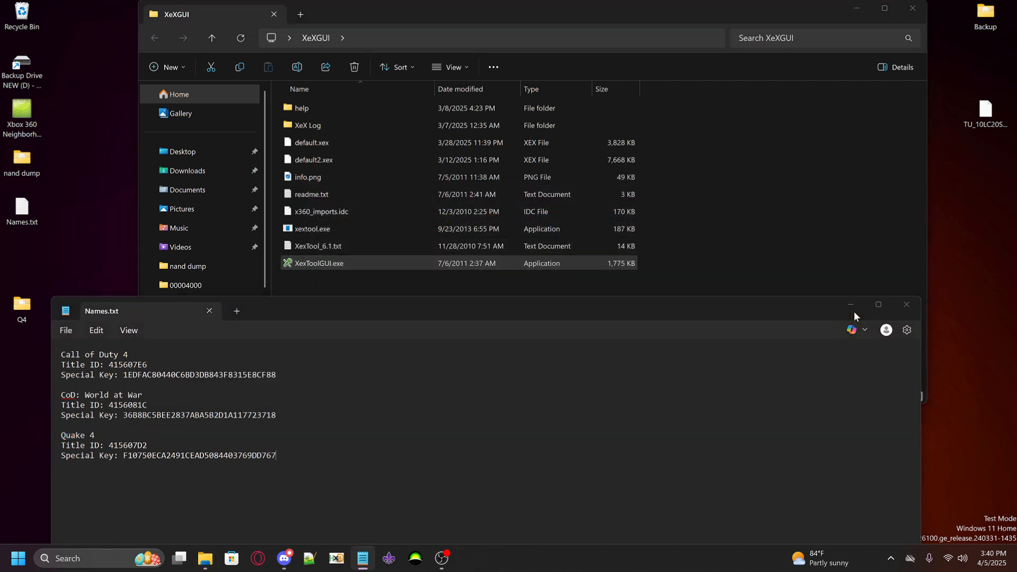
pyautogui.click(853, 310)
pyautogui.click(862, 10)
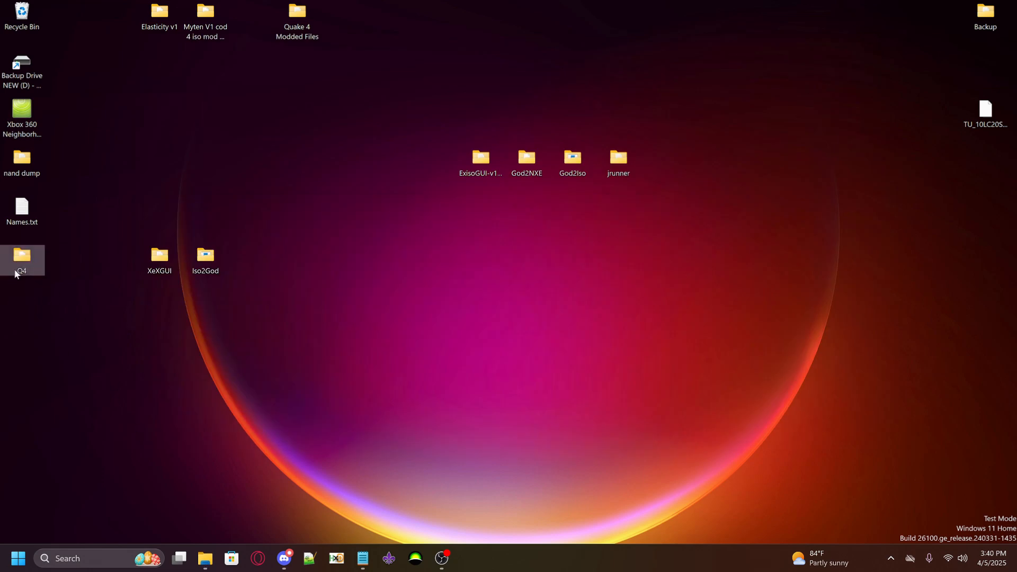
# Delete default.xex and Quake4Rebuild.iso from the desktop's Q4 folder
pyautogui.doubleClick(35, 270)
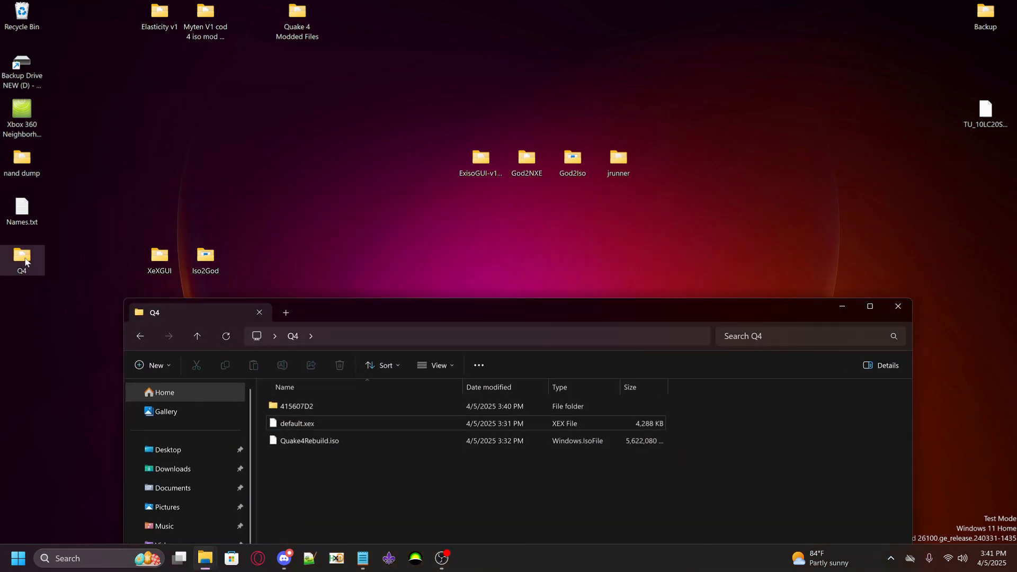
pyautogui.moveTo(358, 313); pyautogui.dragTo(336, 250)
pyautogui.moveTo(283, 407); pyautogui.dragTo(274, 365)
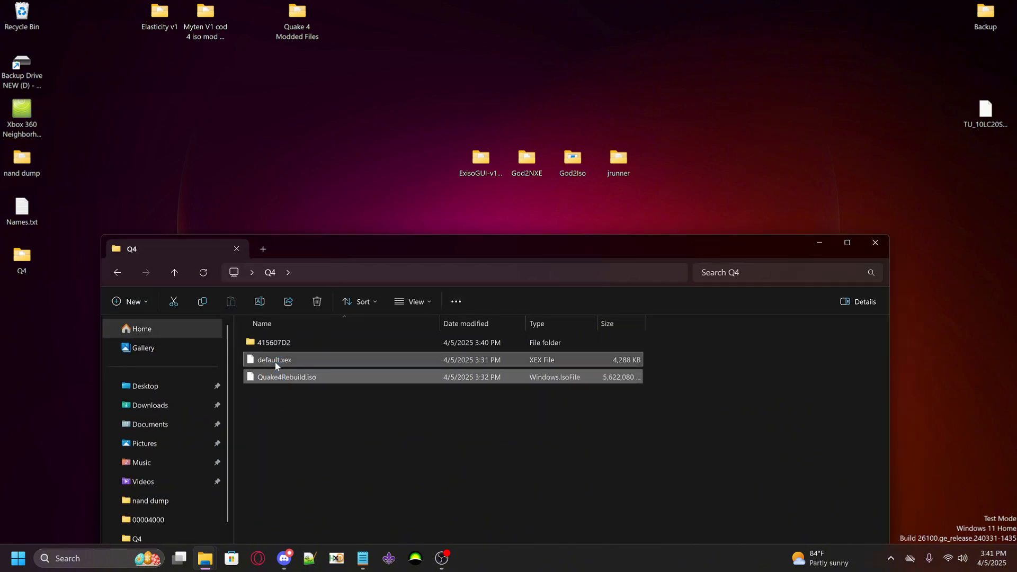
pyautogui.rightClick(276, 377)
pyautogui.click(442, 388)
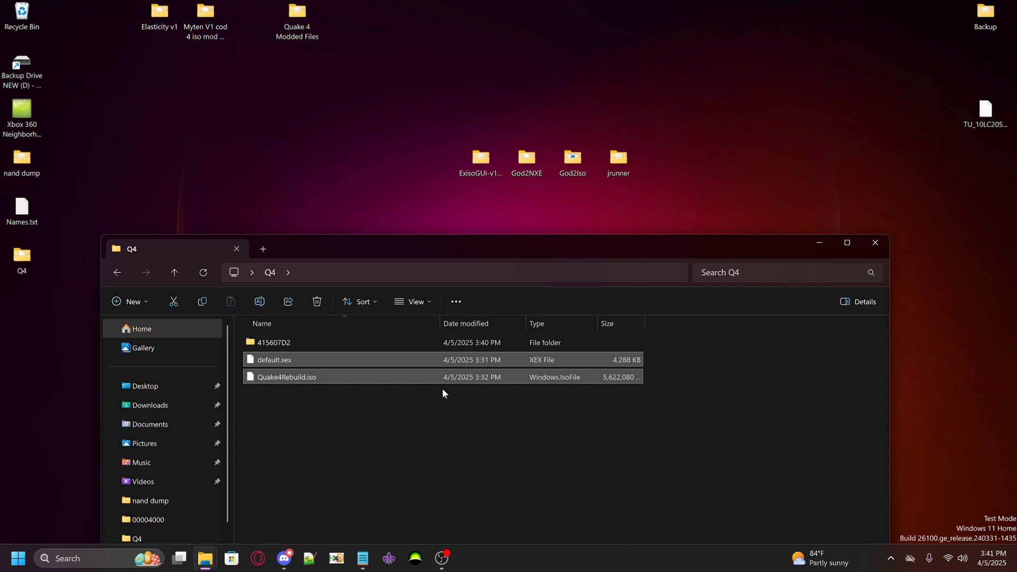
# Open 415607D2\00007000 inside Q4 and select both the 01AF5403ED3ED4DC10E0.data folder and its matching file
pyautogui.click(291, 344)
pyautogui.doubleClick(290, 345)
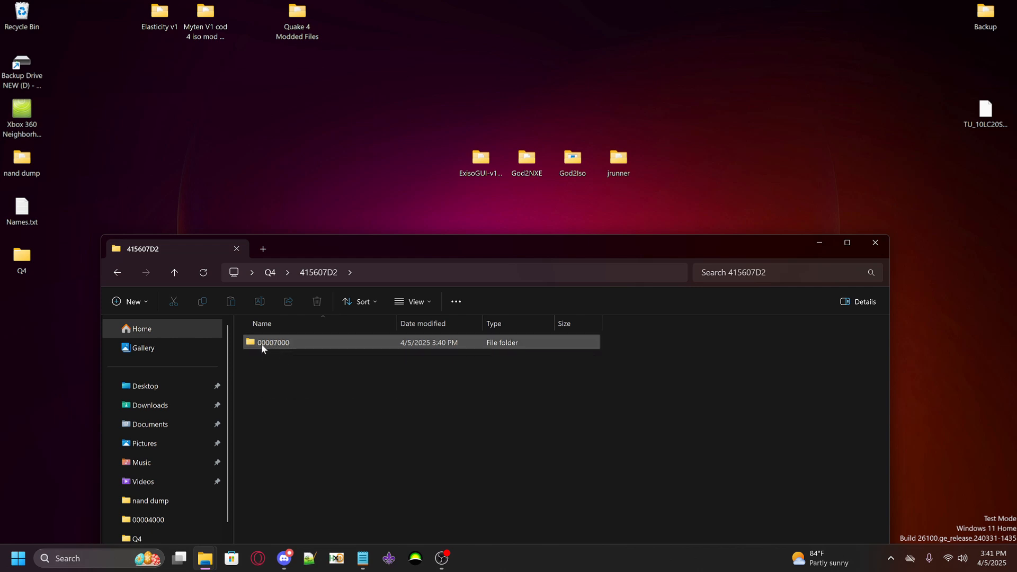
pyautogui.doubleClick(269, 344)
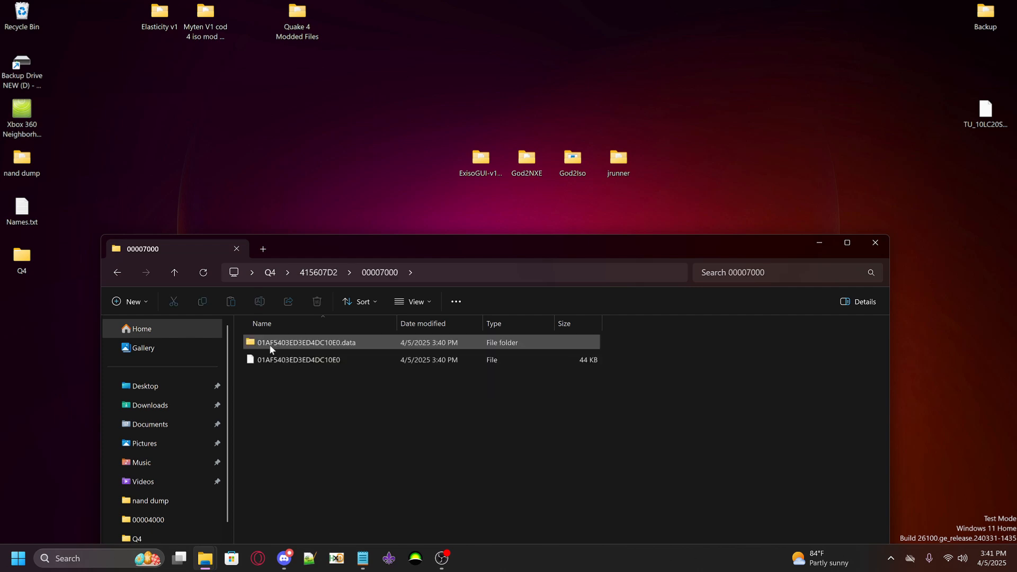
pyautogui.moveTo(340, 239); pyautogui.dragTo(396, 229)
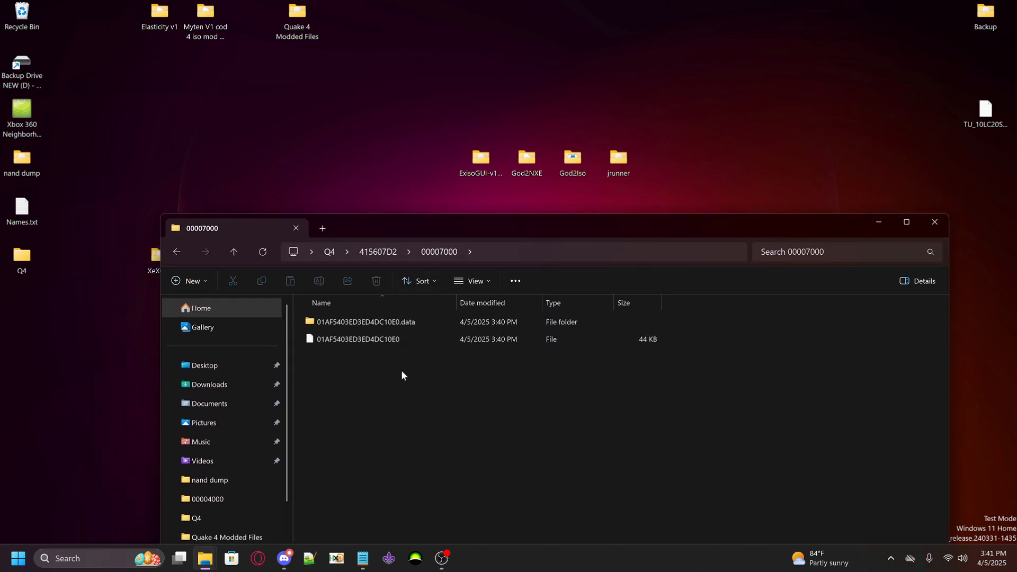
pyautogui.moveTo(392, 383); pyautogui.dragTo(336, 318)
pyautogui.moveTo(355, 229); pyautogui.dragTo(459, 215)
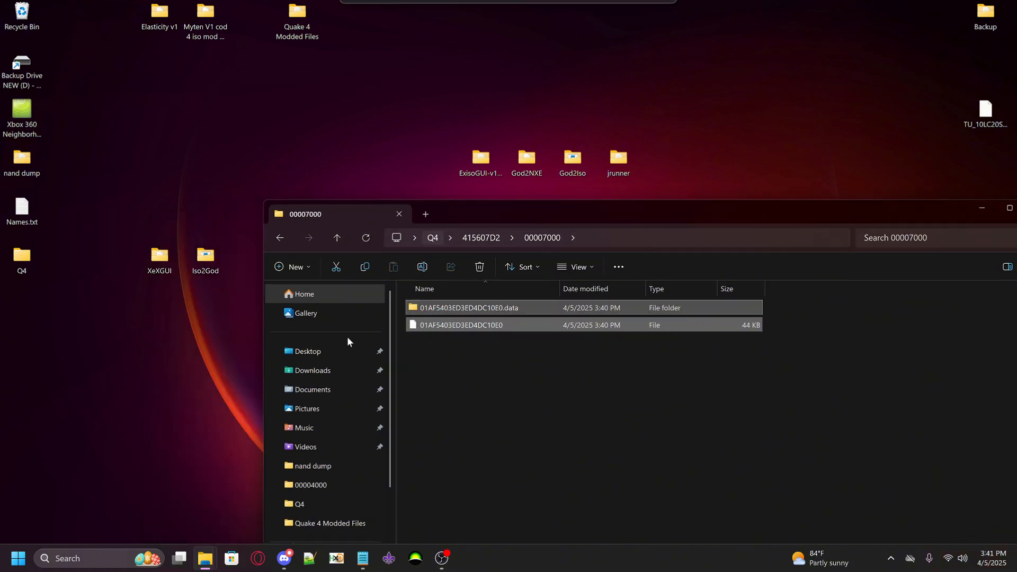
pyautogui.moveTo(196, 564)
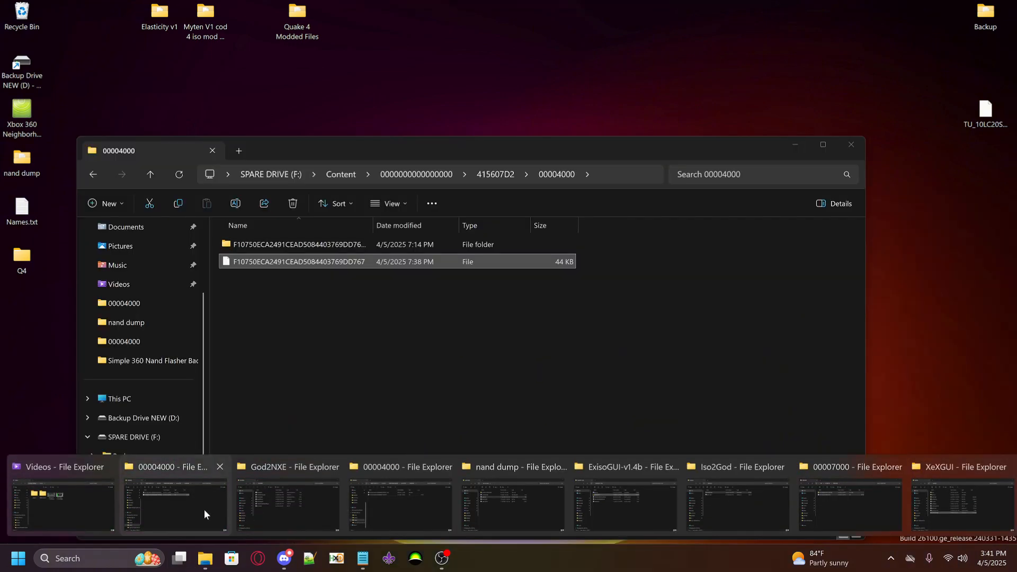
pyautogui.click(204, 510)
pyautogui.moveTo(470, 144); pyautogui.dragTo(479, 159)
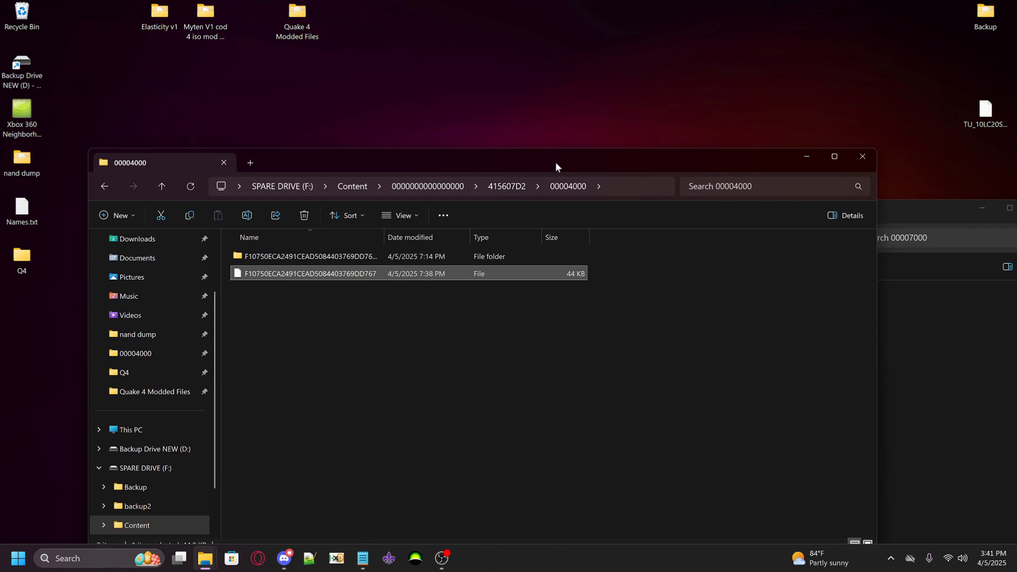
pyautogui.click(500, 191)
pyautogui.click(455, 186)
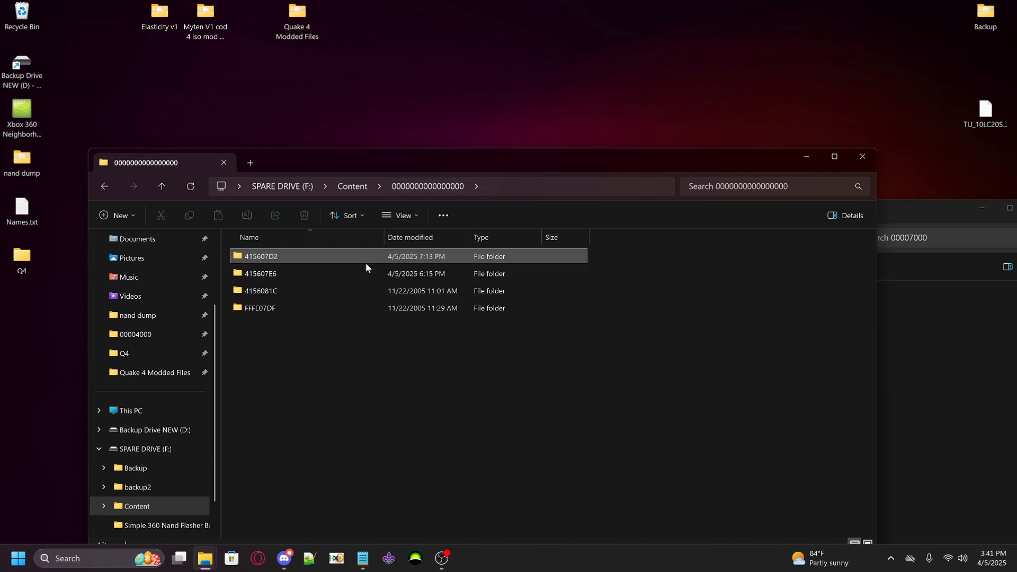
pyautogui.doubleClick(269, 257)
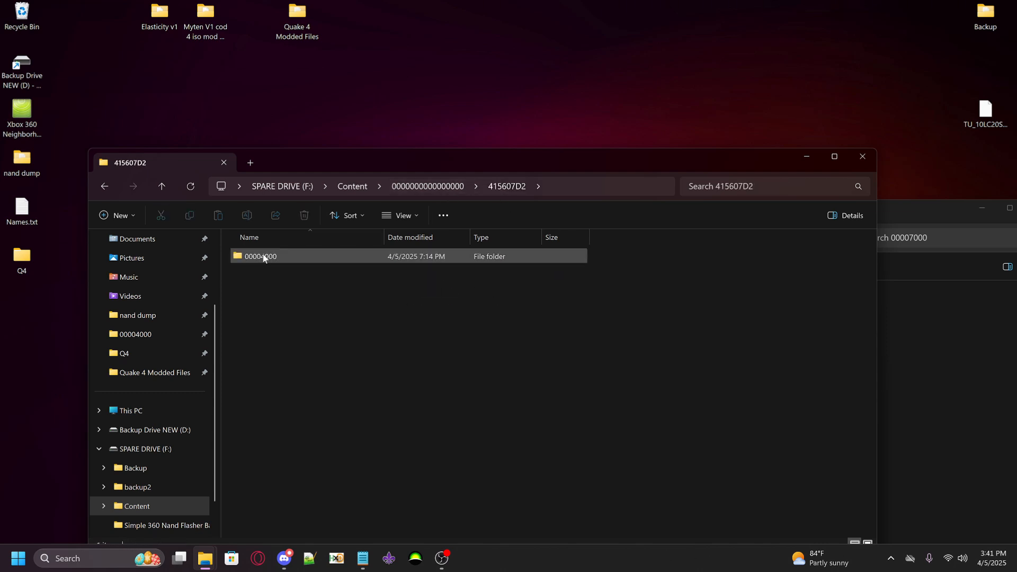
pyautogui.doubleClick(275, 259)
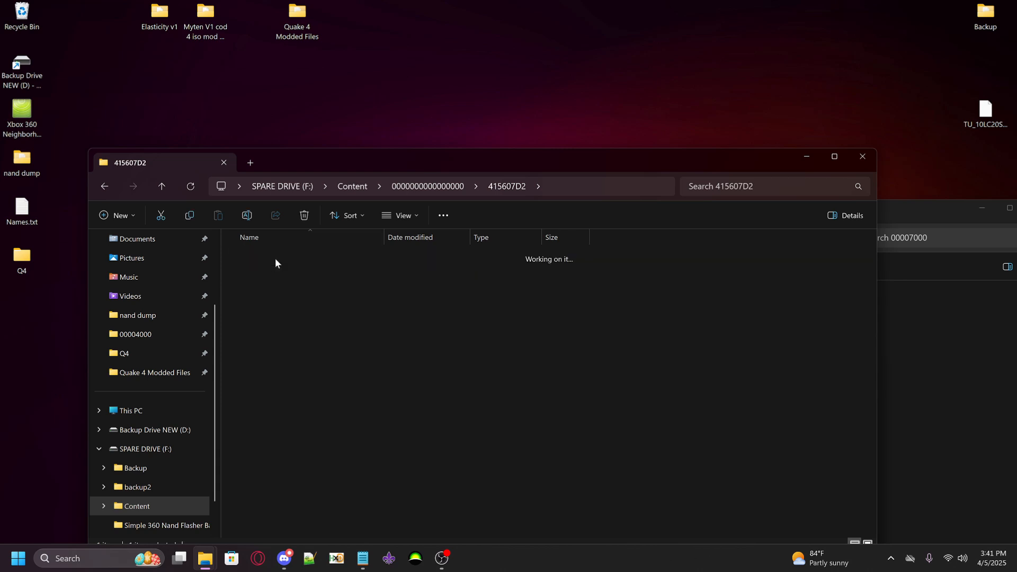
# Delete the existing Quake 4 data folder and its matching 44 KB file from 00004000 on SPARE DRIVE (F:)
pyautogui.moveTo(340, 315); pyautogui.dragTo(267, 256)
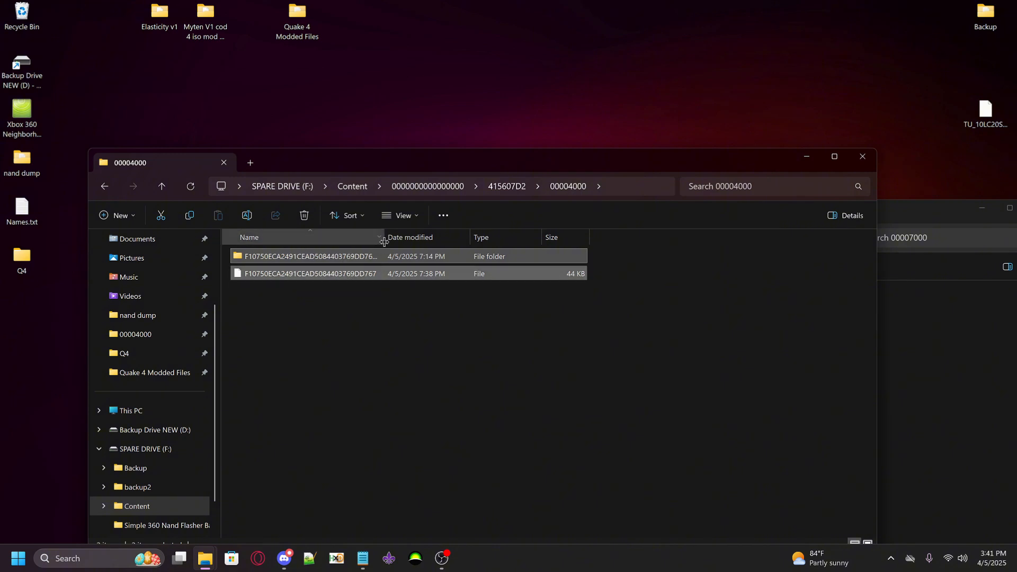
pyautogui.rightClick(335, 256)
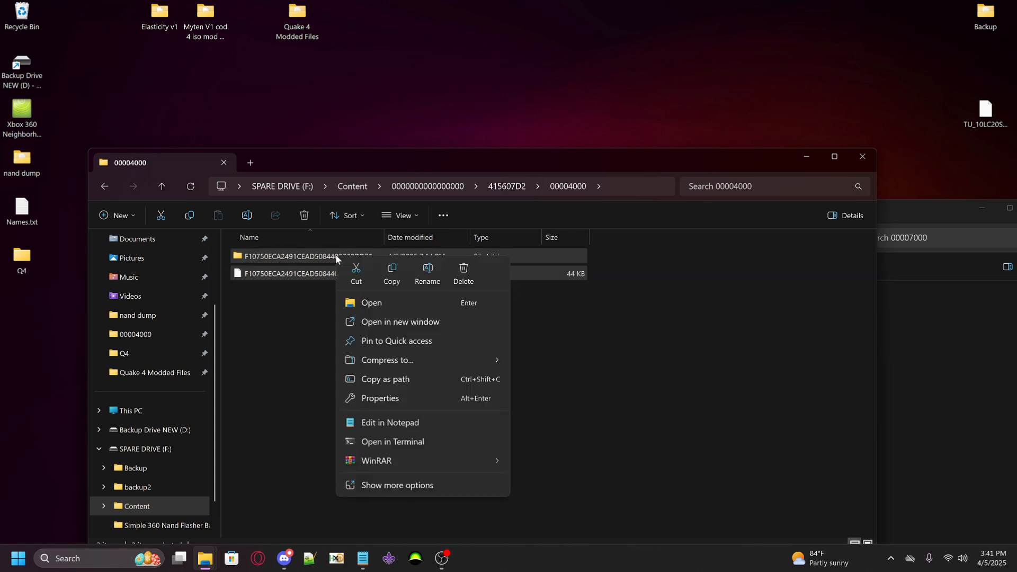
pyautogui.click(462, 281)
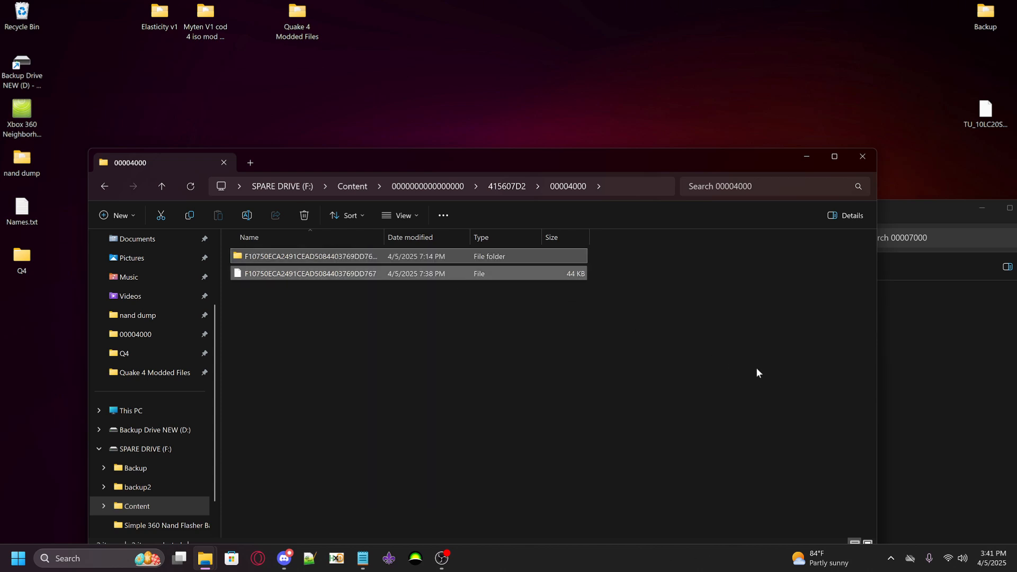
# Copy the 01AF5403ED3ED4DC10E0.data folder and matching file from Q4's 00007000 folder into 00004000 on SPARE DRIVE (F:)
pyautogui.click(948, 380)
pyautogui.moveTo(537, 405); pyautogui.dragTo(476, 310)
pyautogui.moveTo(524, 213); pyautogui.dragTo(671, 217)
pyautogui.moveTo(609, 313); pyautogui.dragTo(341, 352)
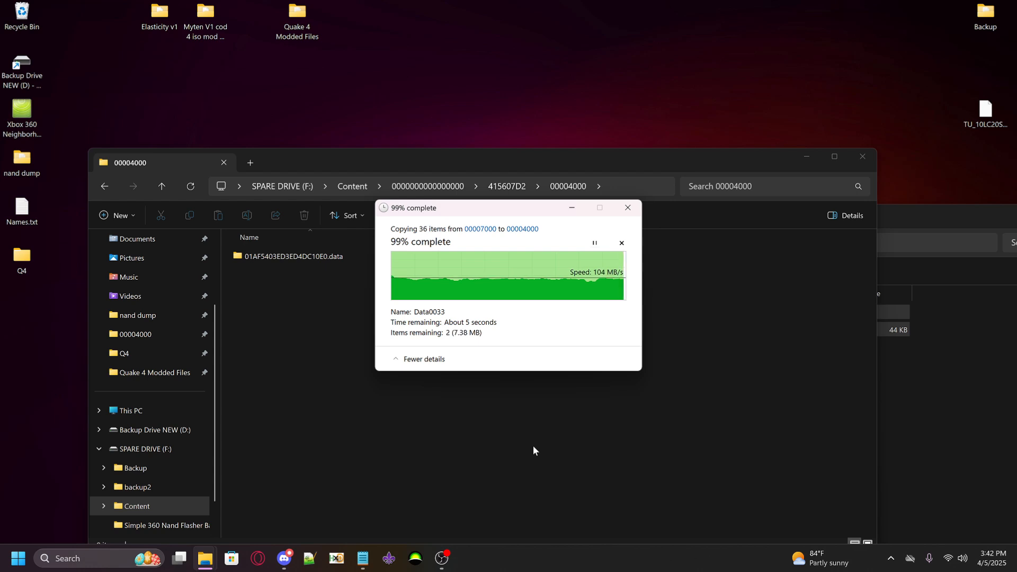
pyautogui.click(393, 275)
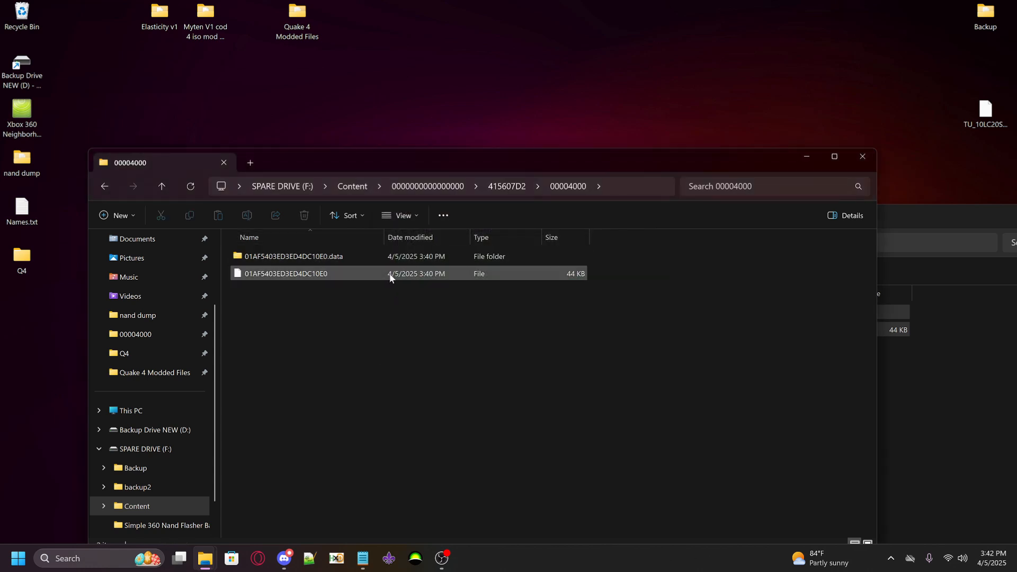
pyautogui.click(282, 258)
pyautogui.click(281, 273)
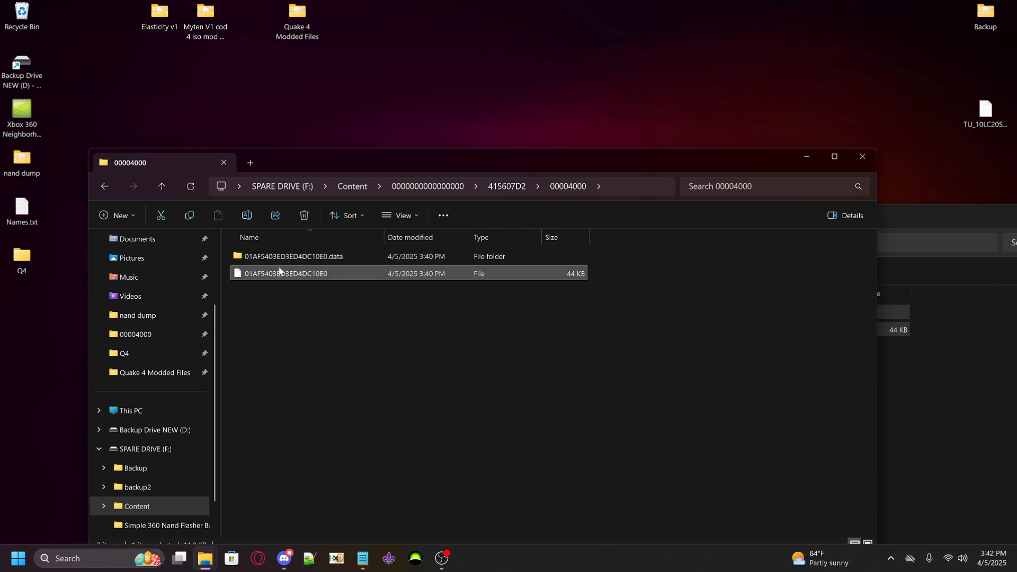
pyautogui.click(278, 259)
pyautogui.click(280, 272)
# Copy Quake 4's Special Key from Names.txt and rename the 01AF5403ED3ED4DC10E0 file in 00004000 with it
pyautogui.click(363, 558)
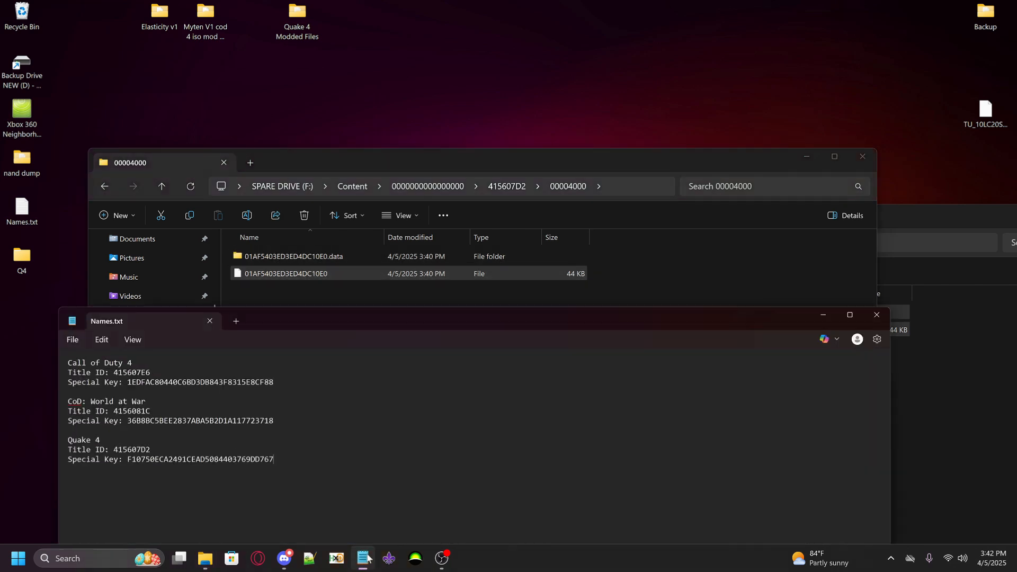
pyautogui.moveTo(276, 456); pyautogui.dragTo(124, 456)
pyautogui.hotkey('ctrl', 'c')
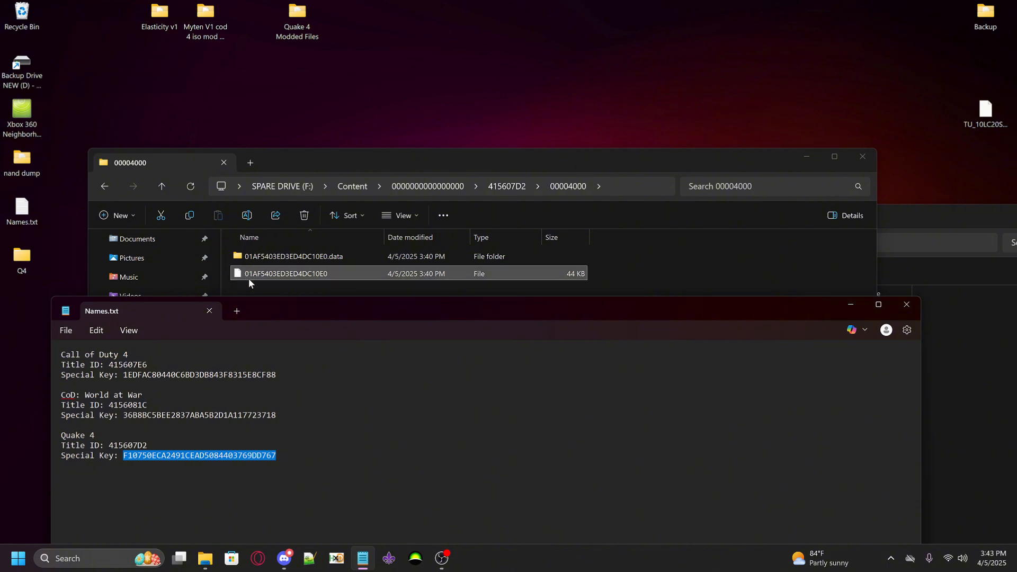
pyautogui.click(285, 275)
pyautogui.rightClick(278, 276)
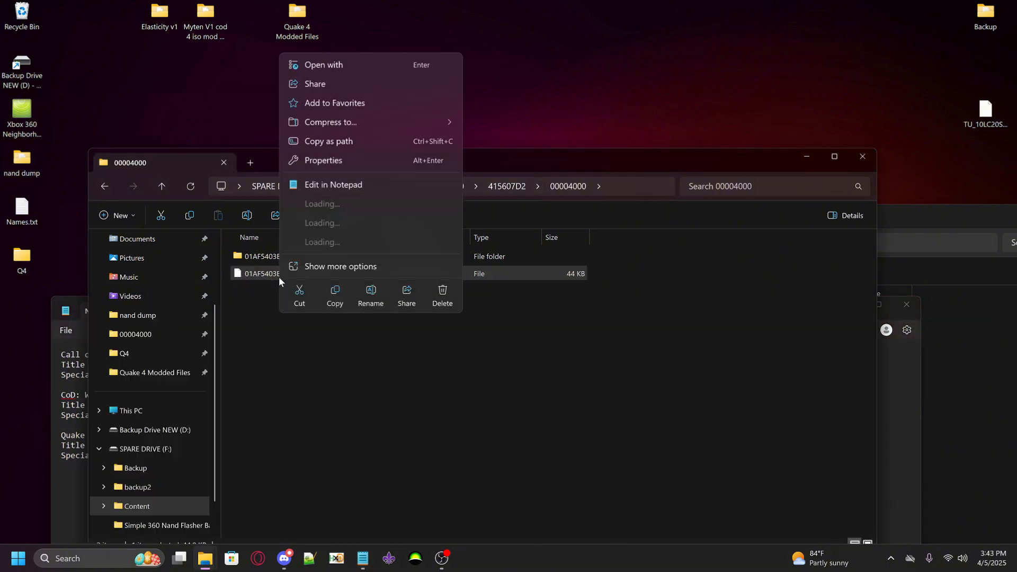
pyautogui.click(375, 300)
pyautogui.hotkey('ctrl', 'v')
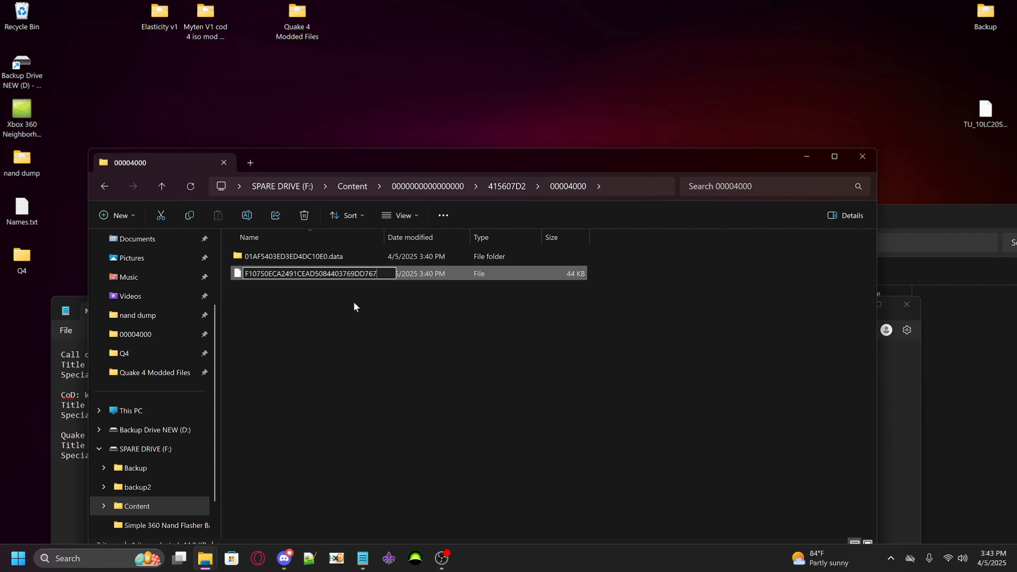
# Rename the 01AF5403ED3ED4DC10E0.data folder in 00004000 with Quake 4's Special Key, keeping the .data suffix
pyautogui.click(329, 258)
pyautogui.rightClick(329, 260)
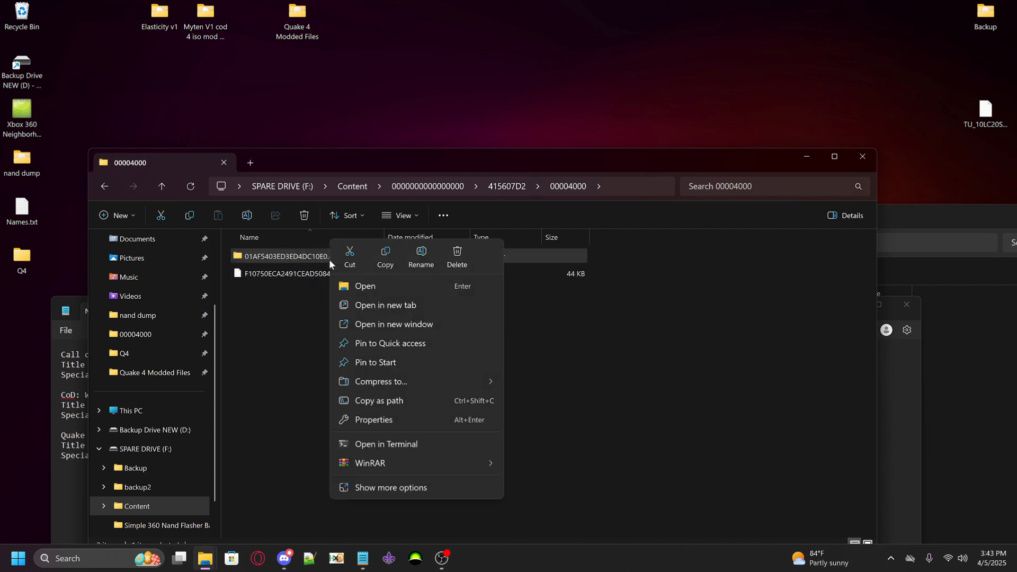
pyautogui.click(423, 255)
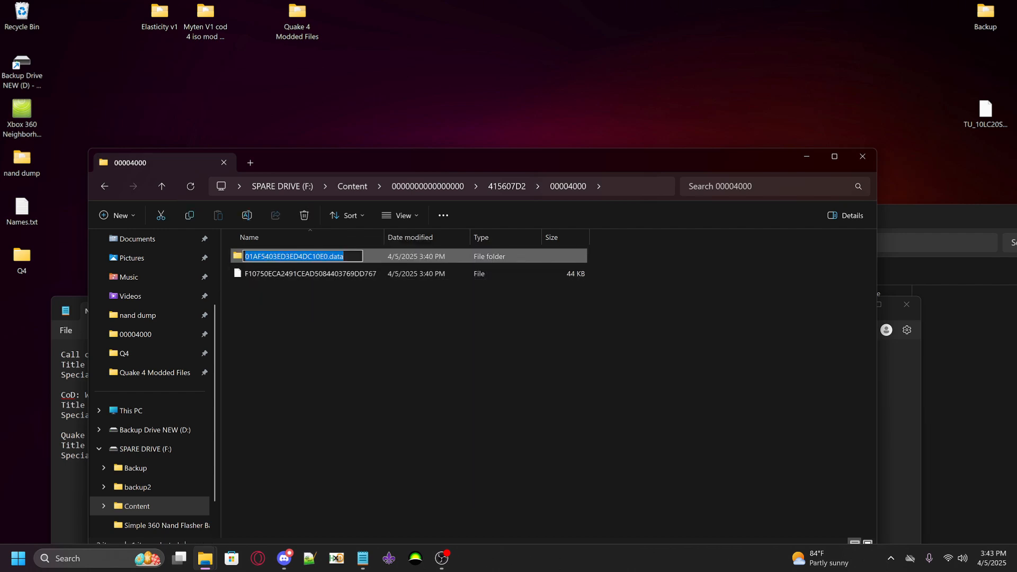
pyautogui.moveTo(328, 256); pyautogui.dragTo(244, 257)
pyautogui.hotkey('ctrl', 'v')
pyautogui.click(382, 338)
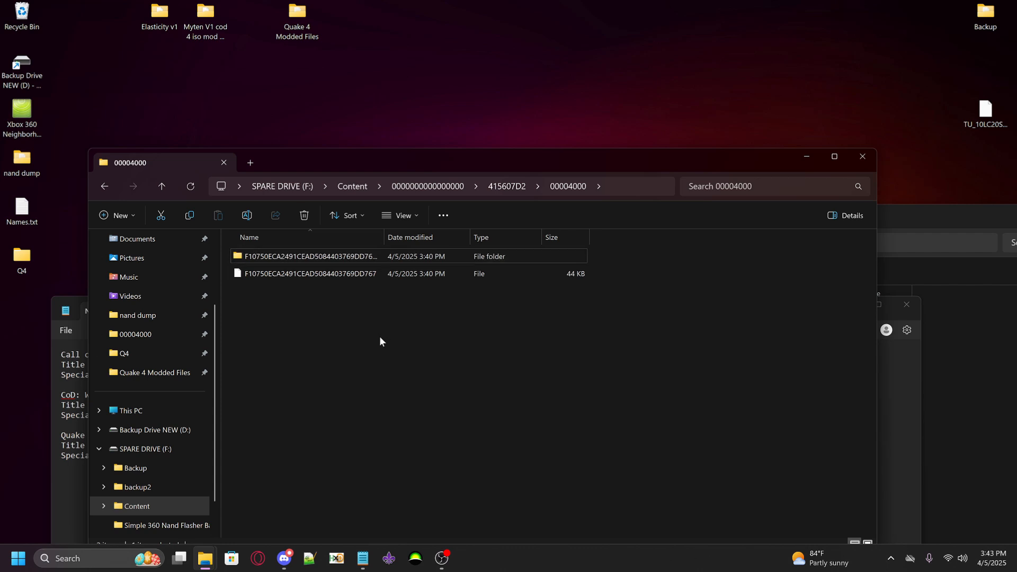
# Clear the Names.txt and 00007000 windows out of the way and open the God2NXE folder from the desktop
pyautogui.moveTo(732, 155); pyautogui.dragTo(609, 134)
pyautogui.click(819, 317)
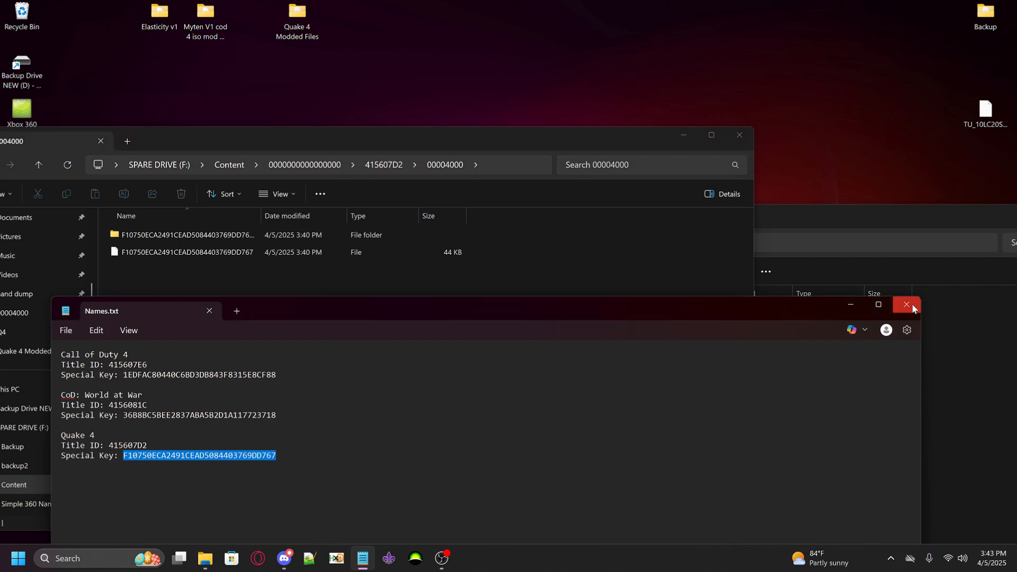
pyautogui.click(853, 306)
pyautogui.moveTo(891, 213); pyautogui.dragTo(615, 216)
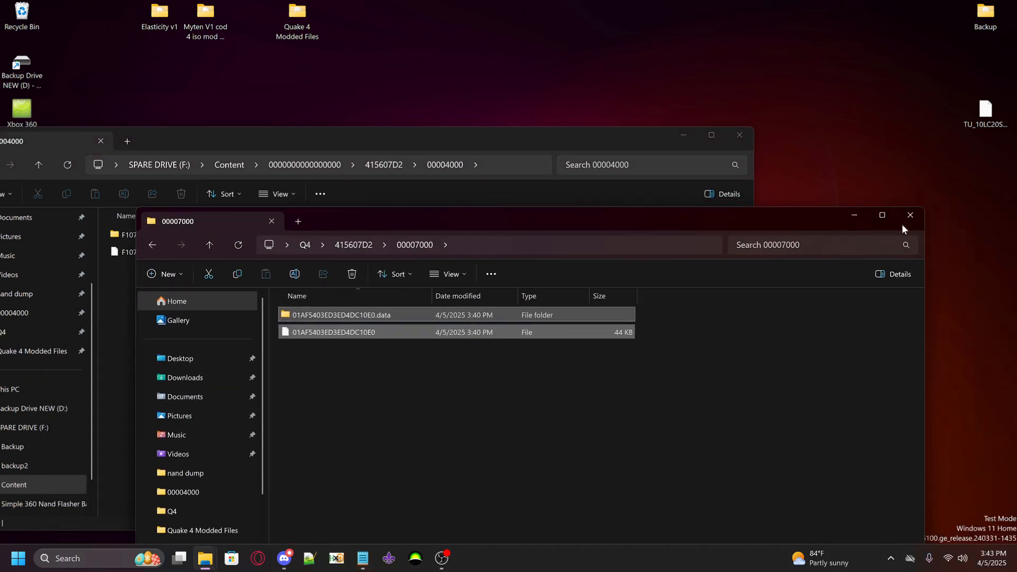
pyautogui.click(862, 216)
pyautogui.moveTo(637, 141); pyautogui.dragTo(777, 295)
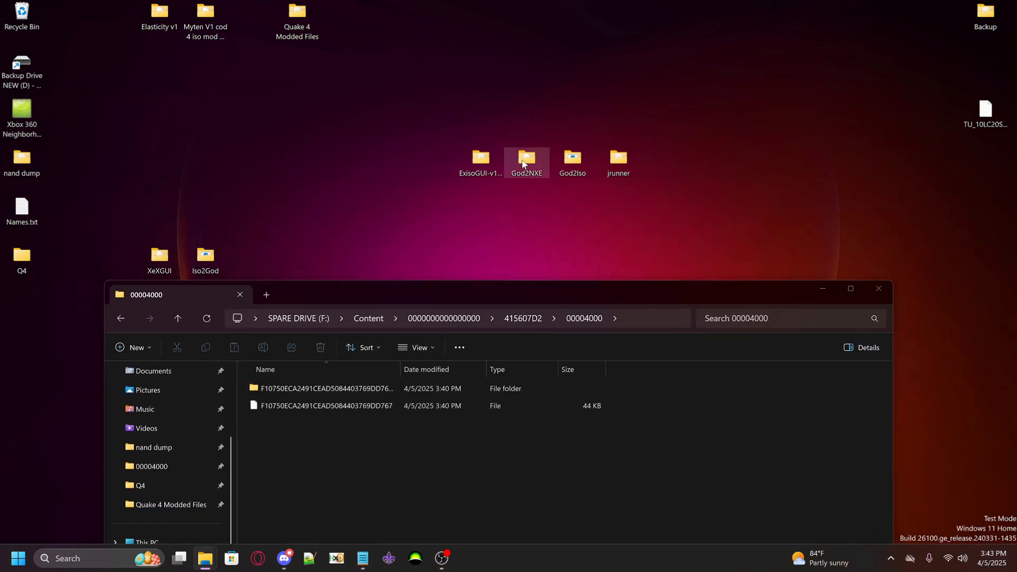
pyautogui.moveTo(523, 162); pyautogui.dragTo(254, 166)
pyautogui.doubleClick(254, 166)
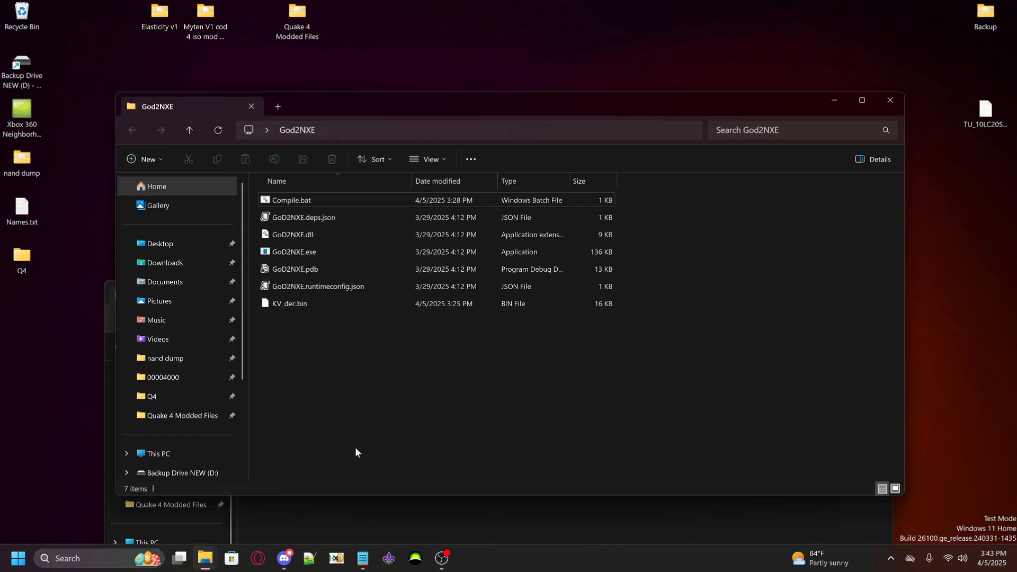
# Bring up Compile.bat in Notepad++ and examine the first part of its command, including the KV_dec.bin path
pyautogui.click(318, 559)
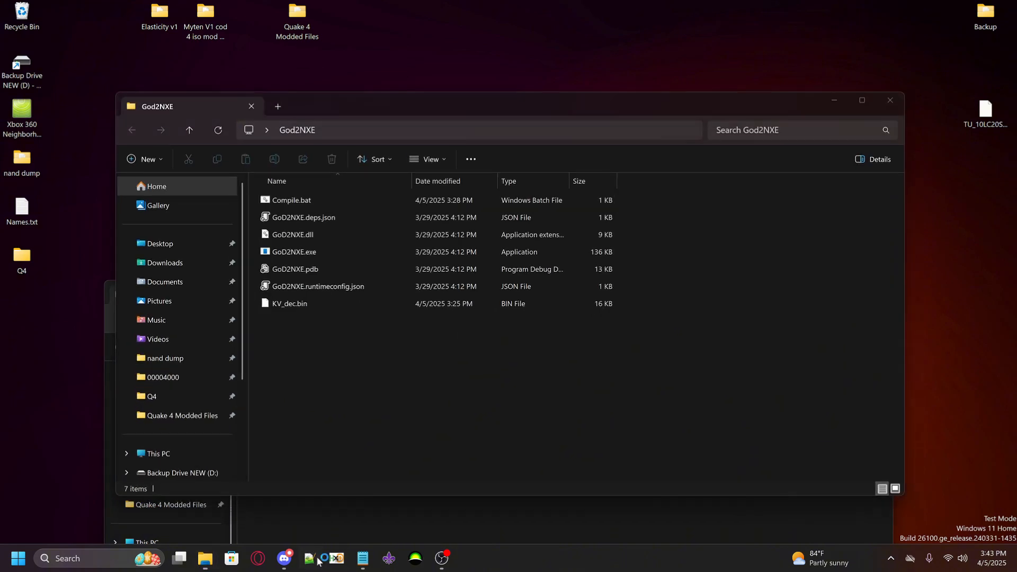
pyautogui.moveTo(402, 273); pyautogui.dragTo(517, 282)
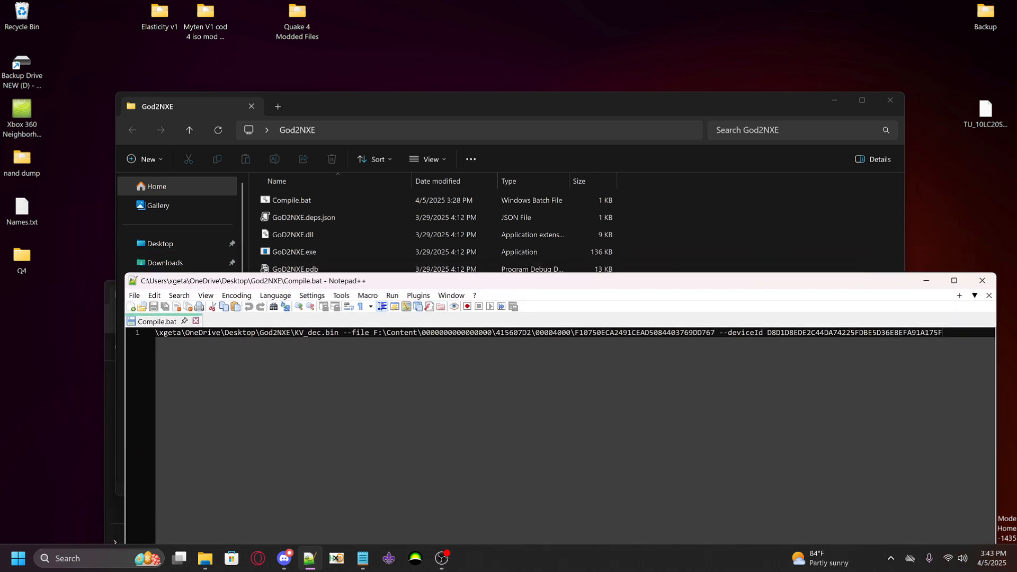
pyautogui.press('Home')
pyautogui.click(243, 335)
pyautogui.moveTo(239, 332); pyautogui.dragTo(458, 333)
pyautogui.click(554, 270)
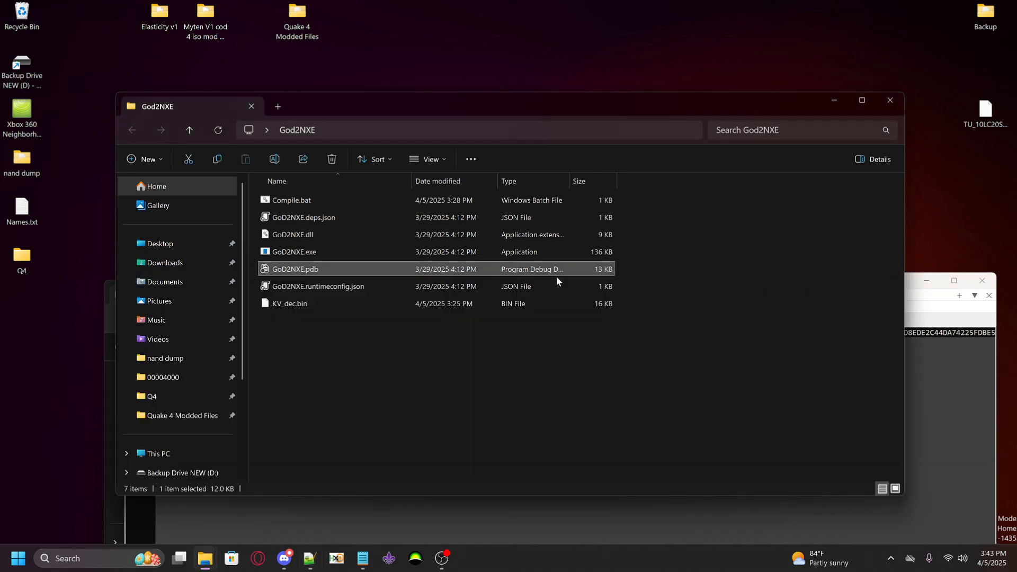
pyautogui.click(945, 341)
pyautogui.moveTo(799, 285); pyautogui.dragTo(719, 283)
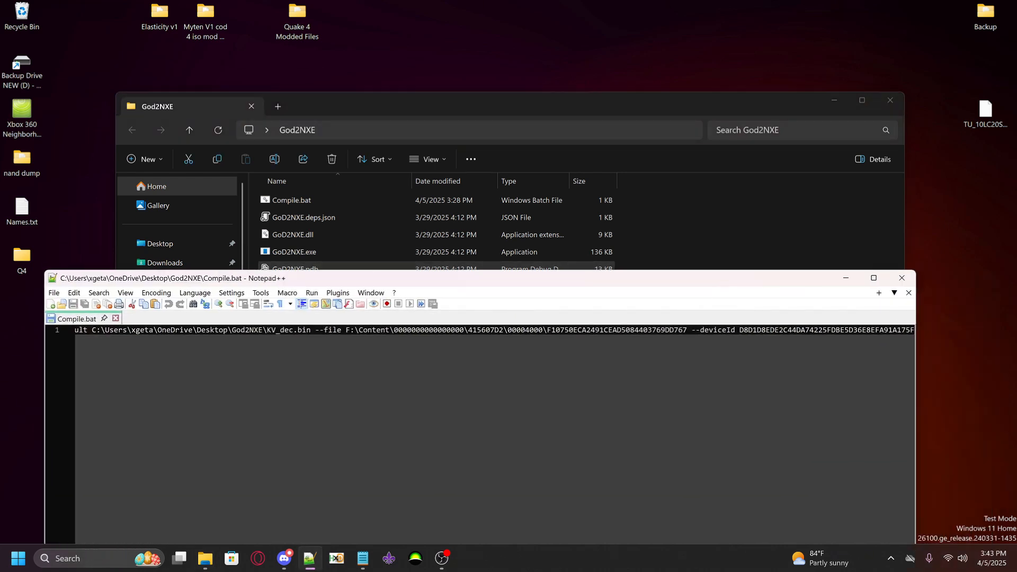
# Examine the --file path and --deviceId value in Compile.bat, and put the editor away
pyautogui.moveTo(346, 329); pyautogui.dragTo(692, 331)
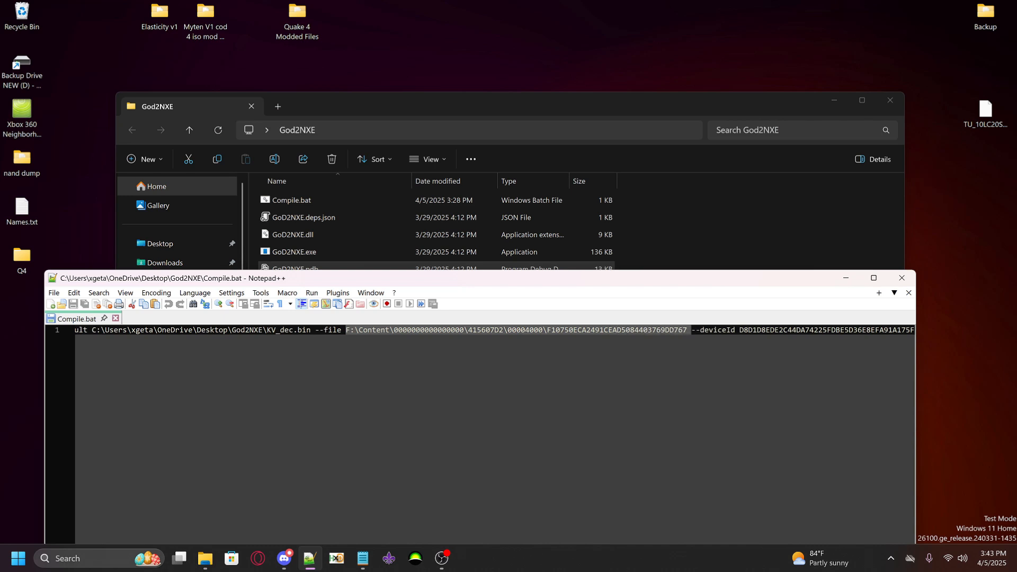
pyautogui.moveTo(688, 282); pyautogui.dragTo(560, 283)
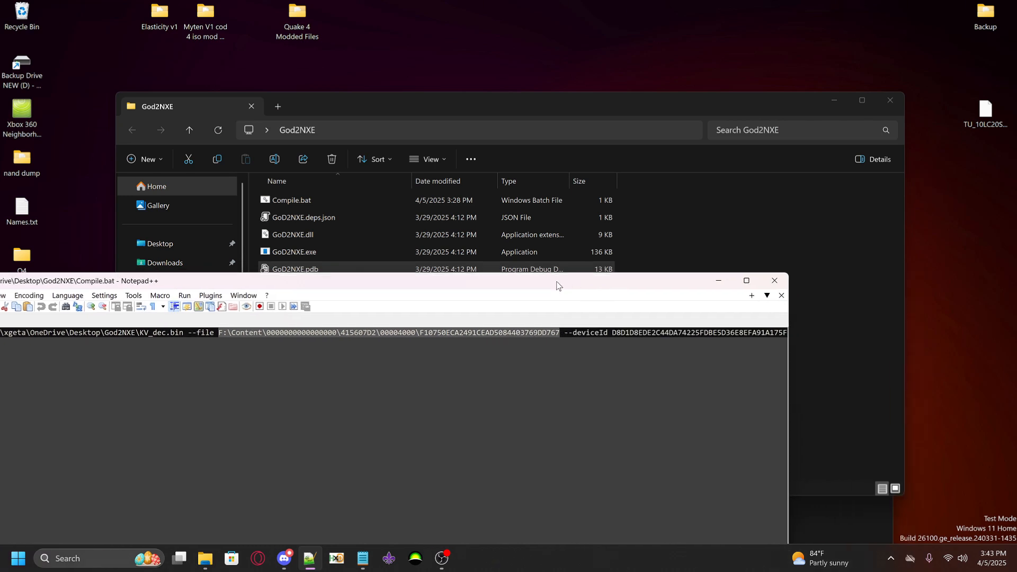
pyautogui.click(616, 332)
pyautogui.moveTo(615, 333); pyautogui.dragTo(787, 333)
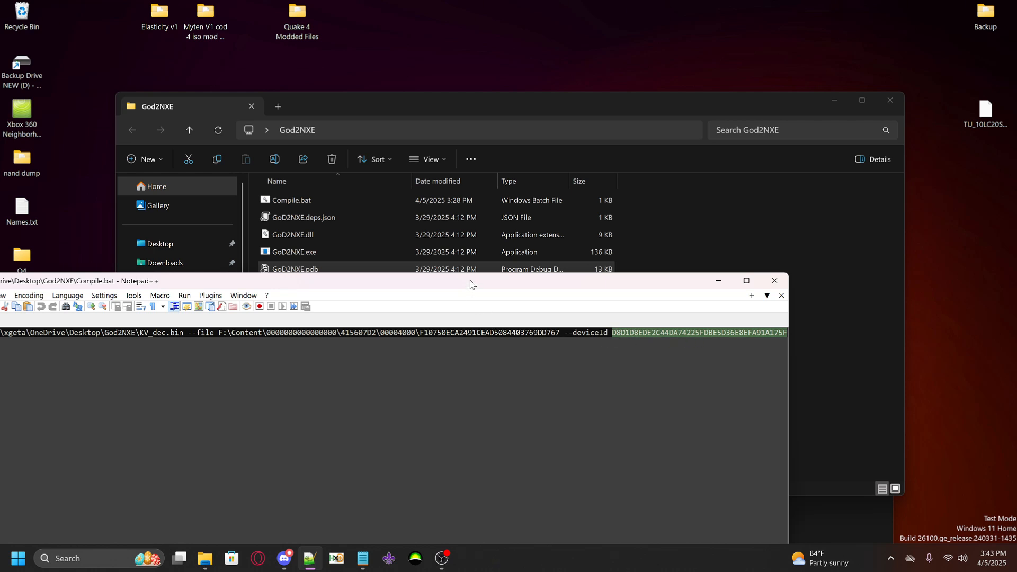
pyautogui.moveTo(471, 285); pyautogui.dragTo(601, 290)
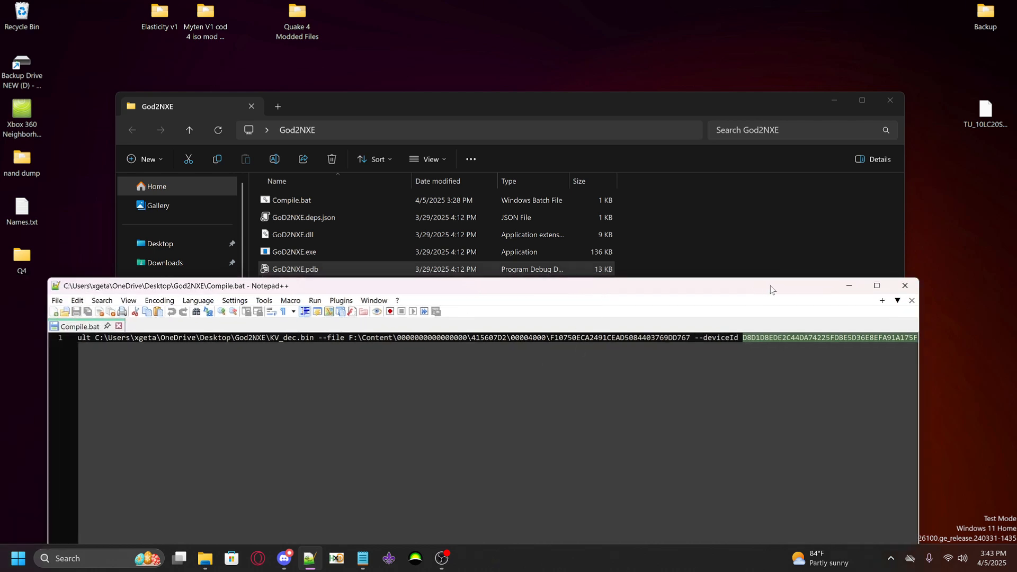
pyautogui.click(848, 286)
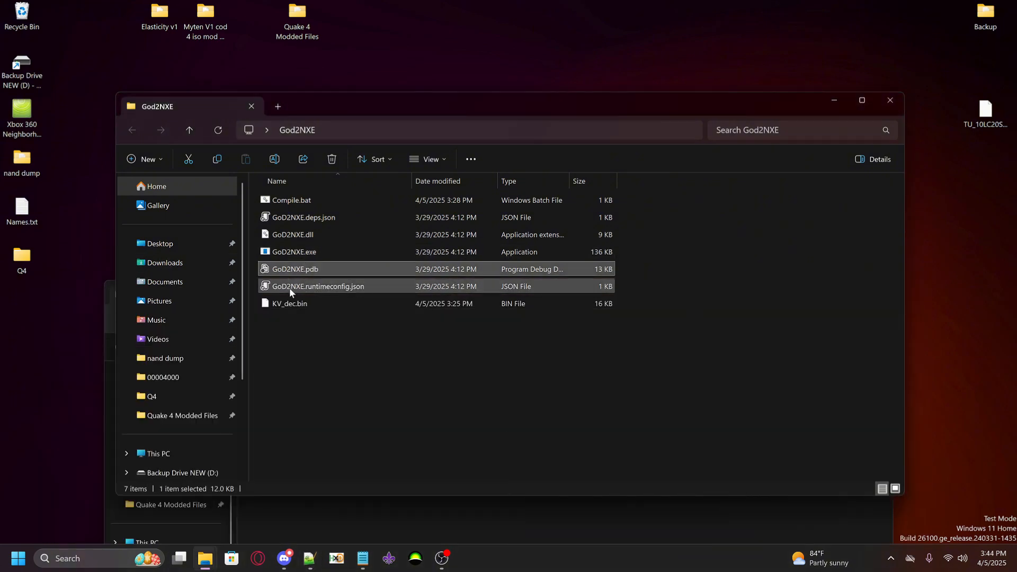
# Run Compile.bat from the God2NXE folder and show the full file names in 00004000 on SPARE DRIVE (F:)
pyautogui.moveTo(332, 107); pyautogui.dragTo(560, 107)
pyautogui.doubleClick(534, 206)
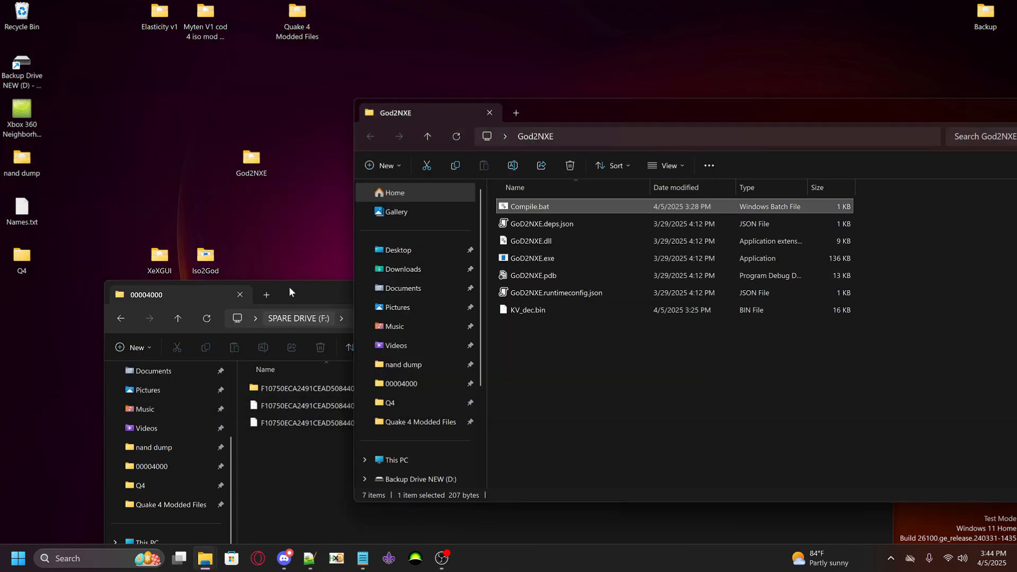
pyautogui.moveTo(288, 287); pyautogui.dragTo(268, 241)
pyautogui.moveTo(376, 328); pyautogui.dragTo(446, 329)
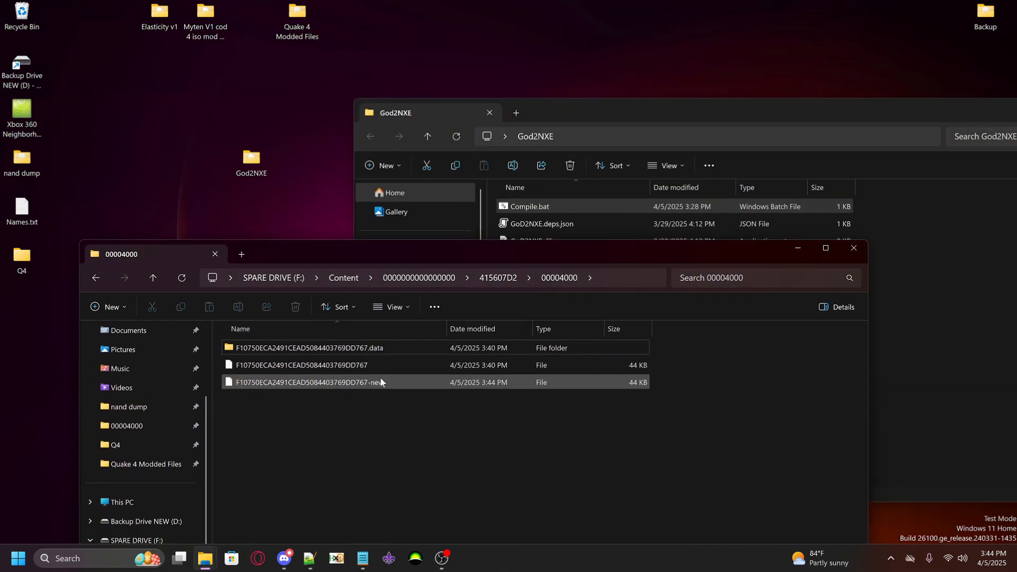
# Delete the original Quake 4 package file without the -new suffix from 00004000
pyautogui.click(373, 383)
pyautogui.click(354, 364)
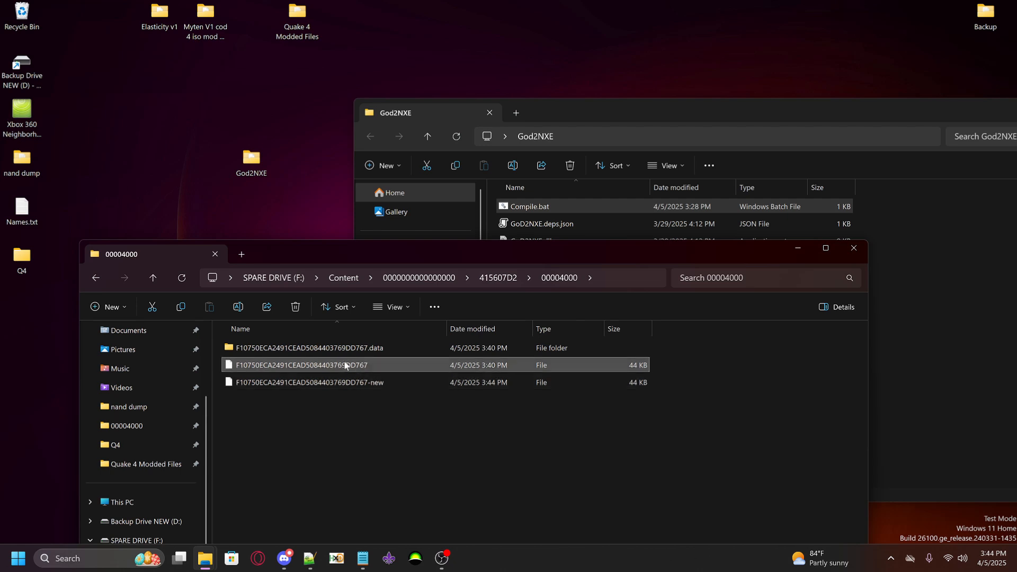
pyautogui.rightClick(260, 362)
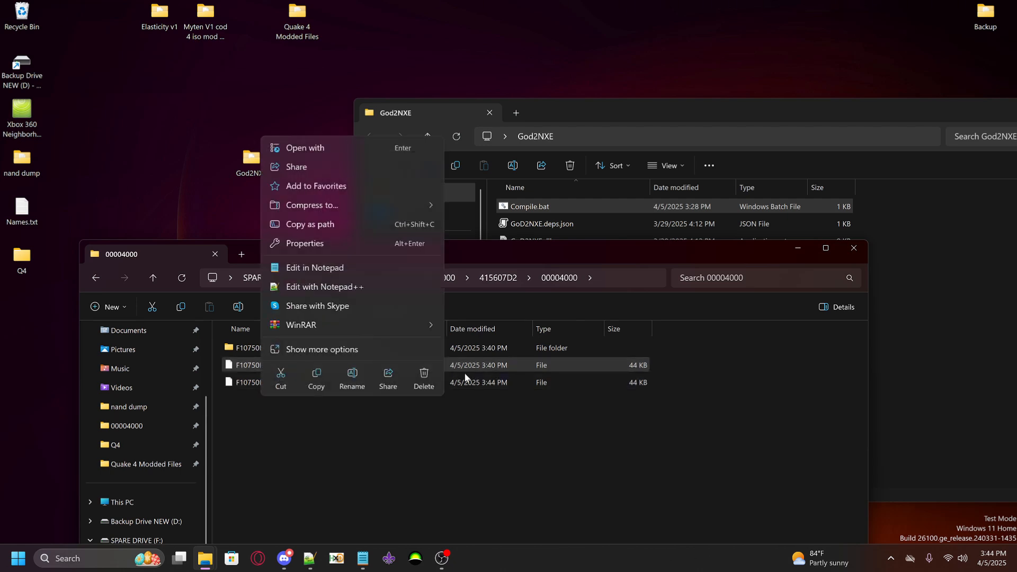
pyautogui.click(424, 377)
# Rename the new Quake 4 package file in 00004000 by removing its -new suffix
pyautogui.rightClick(345, 365)
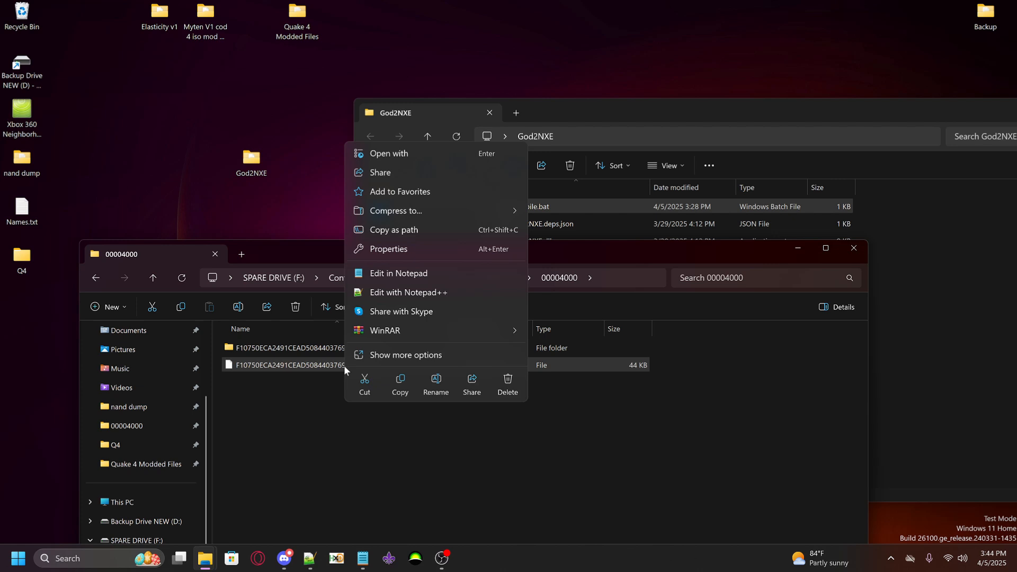
pyautogui.click(435, 385)
pyautogui.press('End')
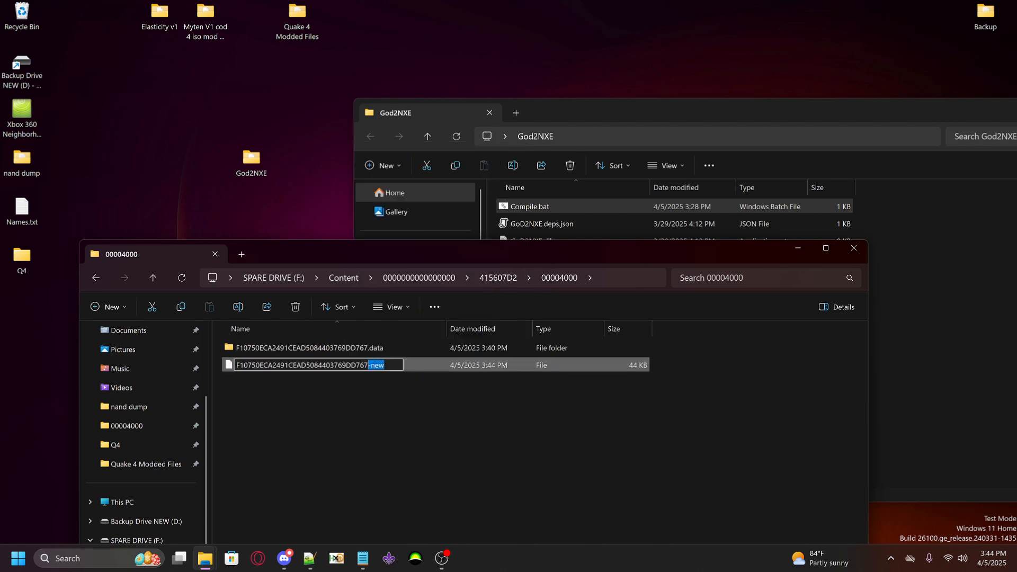
pyautogui.click(368, 377)
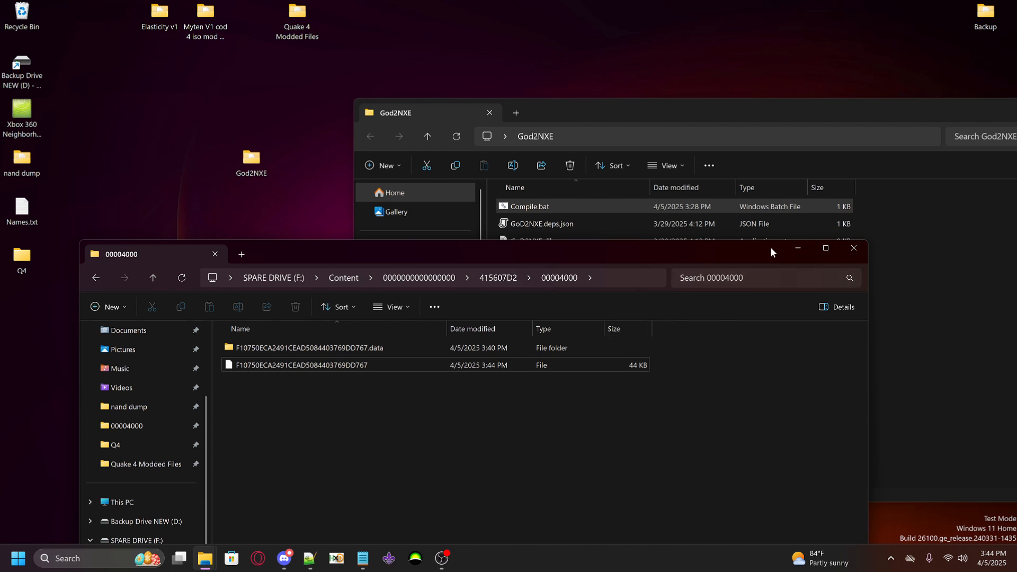
# Put the 00004000 window away and bring up Names.txt together with Compile.bat in Notepad++
pyautogui.moveTo(772, 252); pyautogui.dragTo(717, 297)
pyautogui.click(740, 293)
pyautogui.click(363, 558)
pyautogui.moveTo(366, 311); pyautogui.dragTo(418, 311)
pyautogui.click(310, 558)
# Close the surplus 00007000, nand dump and 00004000 windows and open Call of Duty 4's 415607E6\00004000 folder on SPARE DRIVE (F:)
pyautogui.click(205, 559)
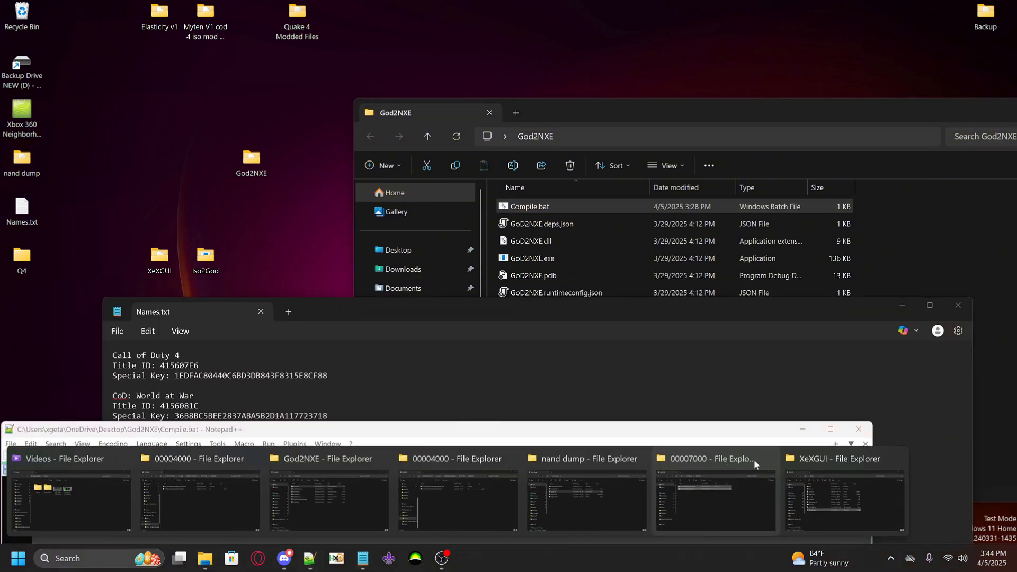
pyautogui.click(769, 459)
pyautogui.click(640, 459)
pyautogui.click(511, 459)
pyautogui.click(186, 461)
pyautogui.doubleClick(206, 395)
pyautogui.click(310, 559)
pyautogui.moveTo(303, 481); pyautogui.dragTo(644, 481)
pyautogui.hotkey('ctrl', 'v')
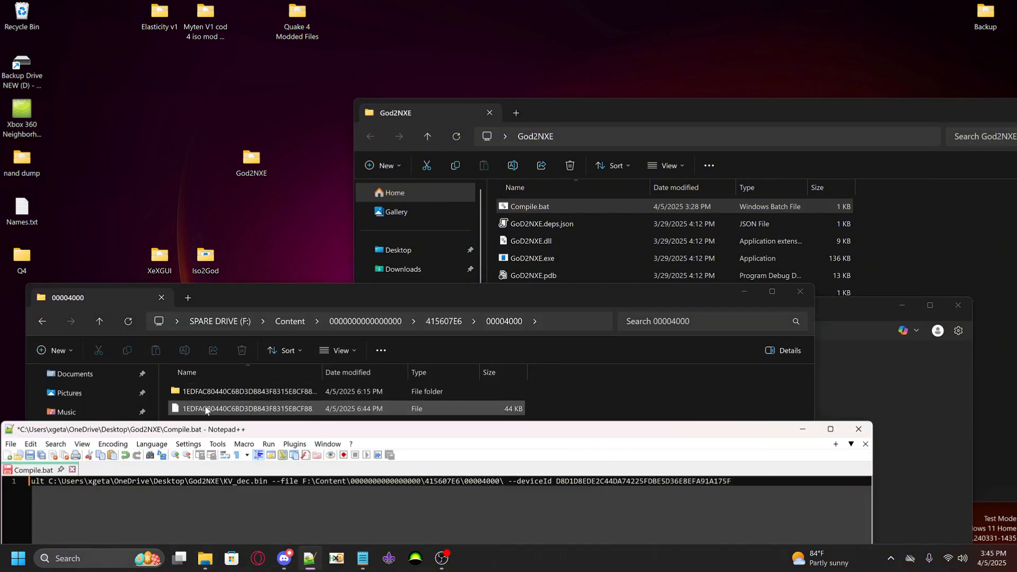
# Copy Call of Duty 4's Special Key from Names.txt onto the end of the --file path in Compile.bat
pyautogui.click(363, 558)
pyautogui.moveTo(366, 311); pyautogui.dragTo(774, 361)
pyautogui.doubleClick(642, 427)
pyautogui.click(310, 559)
pyautogui.hotkey('ctrl', 'v')
pyautogui.moveTo(519, 429); pyautogui.dragTo(648, 146)
pyautogui.click(932, 146)
# Create a desktop folder named CoD4 and rearrange the Q4, God2NXE and ExisoGUI folders on the desktop
pyautogui.moveTo(21, 257); pyautogui.dragTo(68, 208)
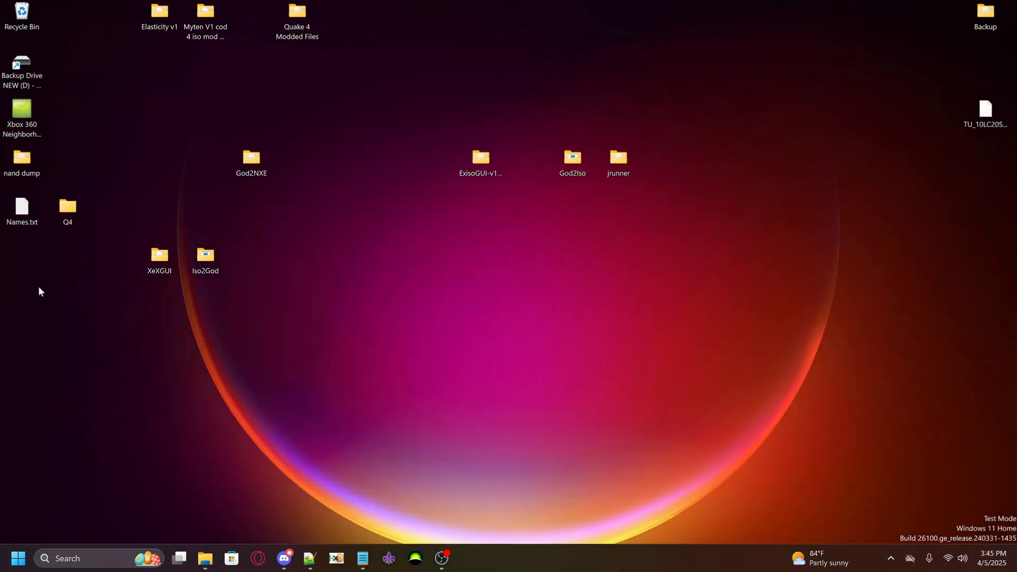
pyautogui.rightClick(32, 298)
pyautogui.write('CoD4')
pyautogui.moveTo(251, 157); pyautogui.dragTo(251, 255)
pyautogui.moveTo(482, 158); pyautogui.dragTo(298, 255)
# Launch God2Iso.exe and add the Call of Duty 4 package from SPARE DRIVE (F:), using title ID folder 415607E6
pyautogui.doubleClick(573, 159)
pyautogui.doubleClick(384, 224)
pyautogui.click(291, 87)
pyautogui.click(356, 560)
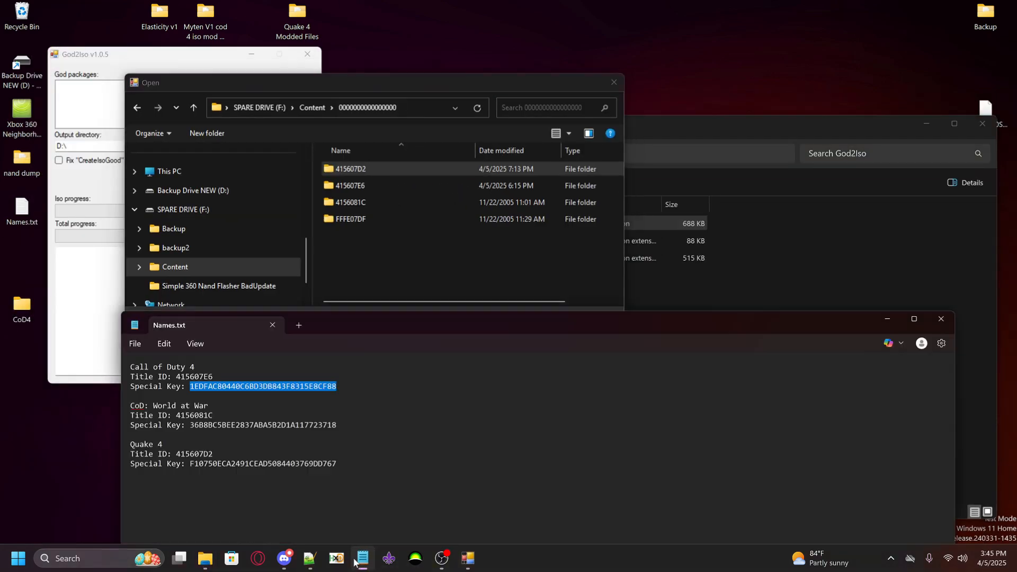
pyautogui.click(356, 559)
pyautogui.doubleClick(350, 185)
pyautogui.click(289, 146)
pyautogui.click(452, 352)
pyautogui.click(533, 386)
pyautogui.click(59, 160)
pyautogui.click(184, 181)
pyautogui.click(314, 52)
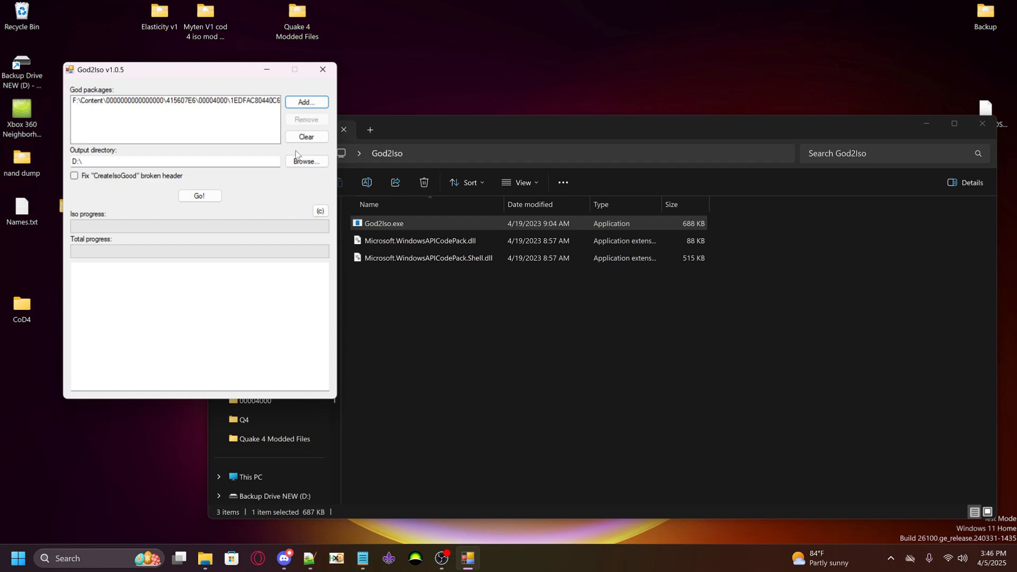
# Set God2Iso's output directory to the desktop CoD4 folder and convert the Call of Duty 4 package to an ISO
pyautogui.click(304, 161)
pyautogui.click(465, 266)
pyautogui.click(527, 383)
pyautogui.click(199, 196)
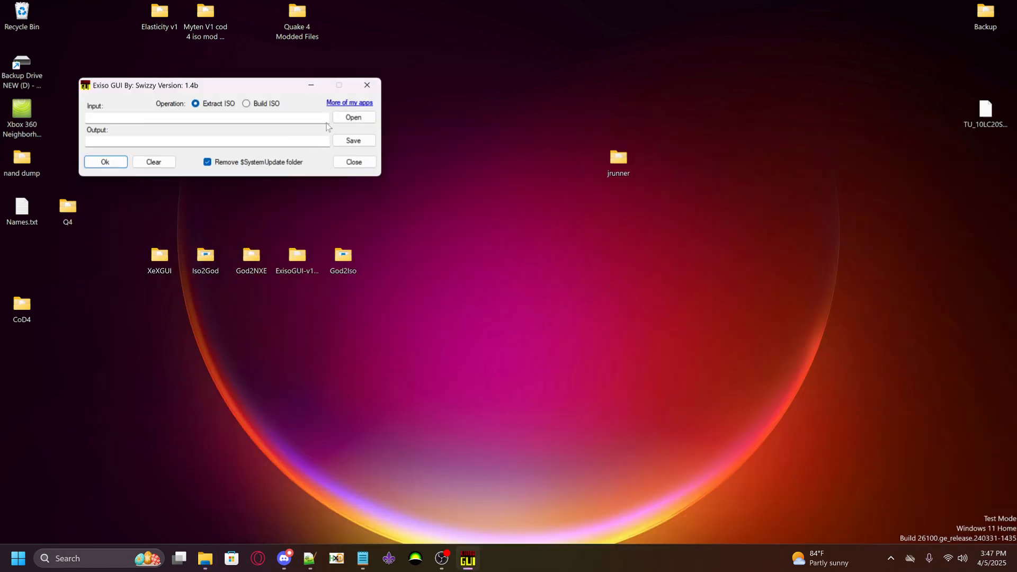
pyautogui.click(353, 117)
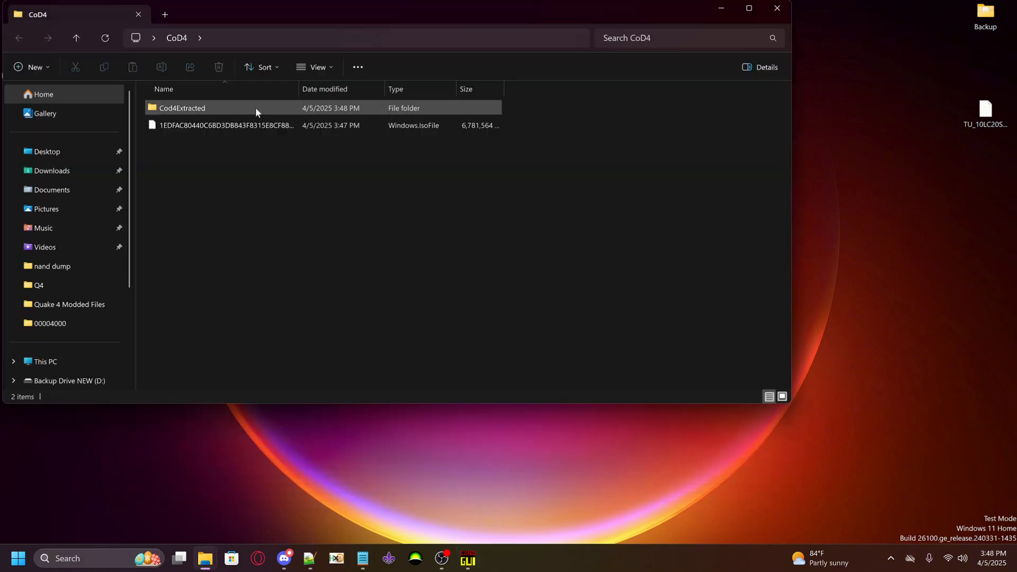
# Rename the converted ISO in the CoD4 folder as CoD4
pyautogui.click(255, 125)
pyautogui.press('F2')
pyautogui.write('CoD4')
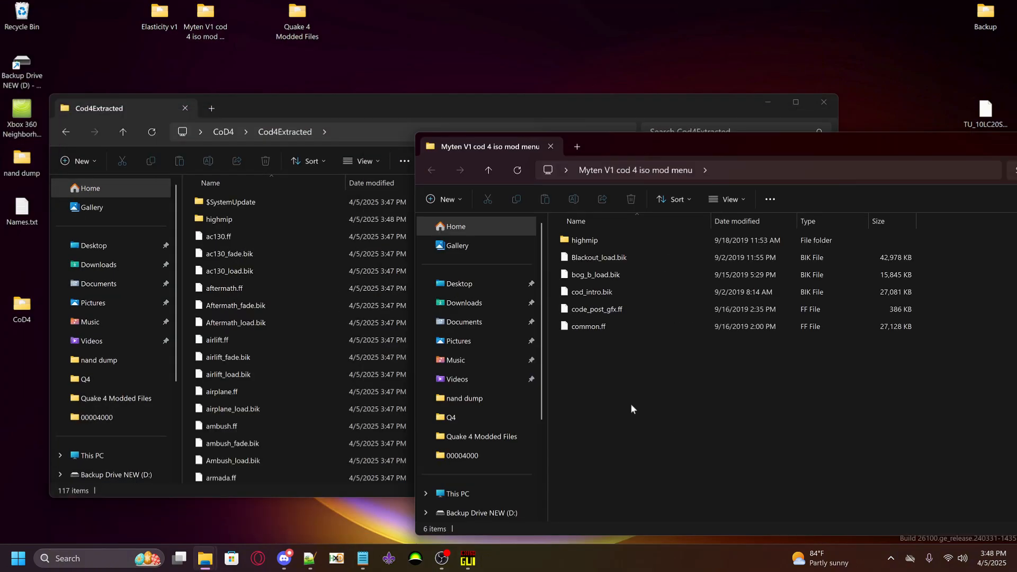
# Move the Myten V1 cod 4 iso mod menu files into Cod4Extracted, replacing existing files, and copy default.xex into the CoD4 folder
pyautogui.click(537, 274)
pyautogui.scroll(-5, 281, 387)
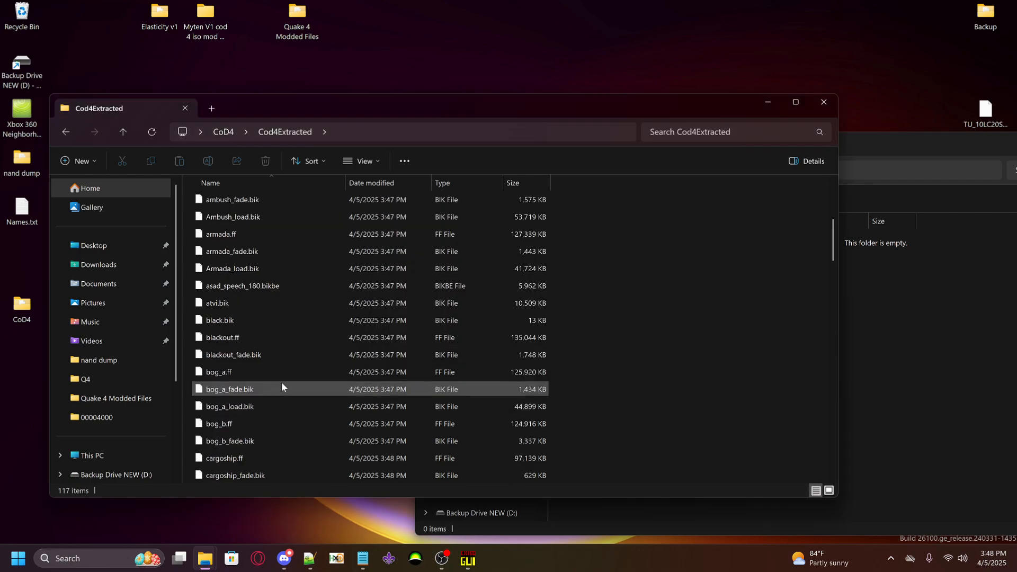
pyautogui.click(223, 132)
pyautogui.rightClick(275, 304)
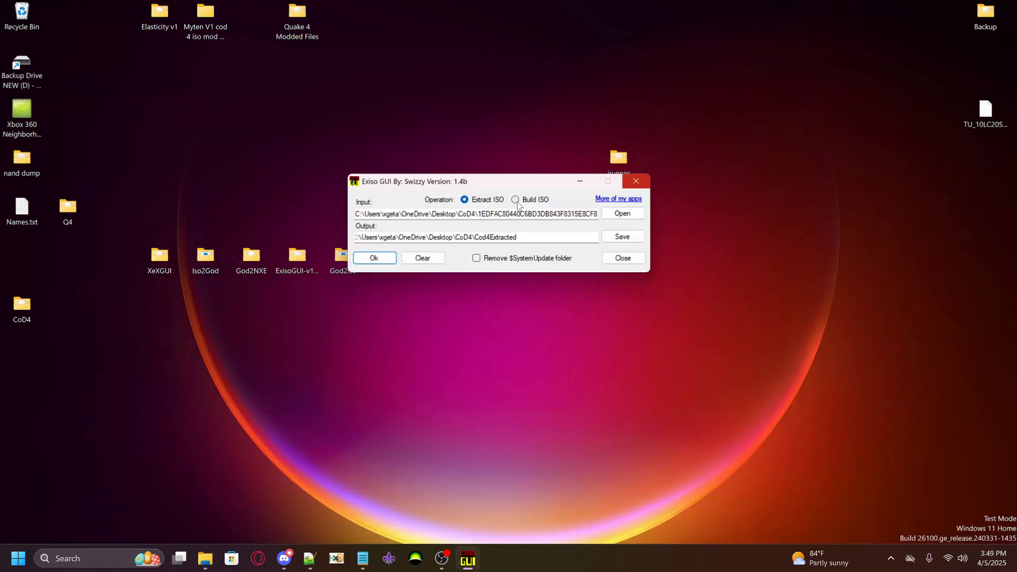
# Build an ISO named Cod4Rebuild.iso in the CoD4 folder from Cod4Extracted with Exiso GUI
pyautogui.click(623, 213)
pyautogui.click(529, 384)
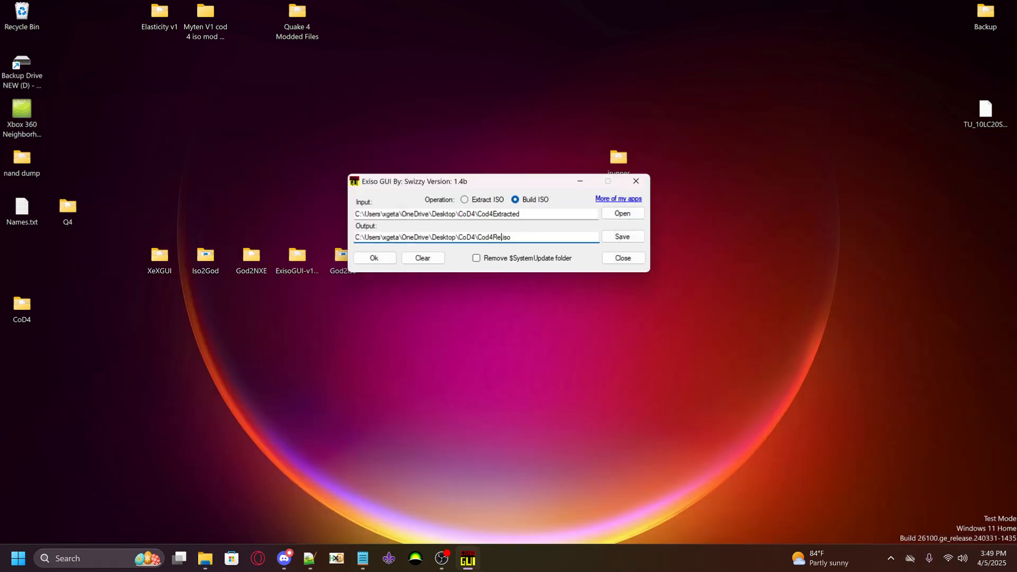
pyautogui.click(374, 258)
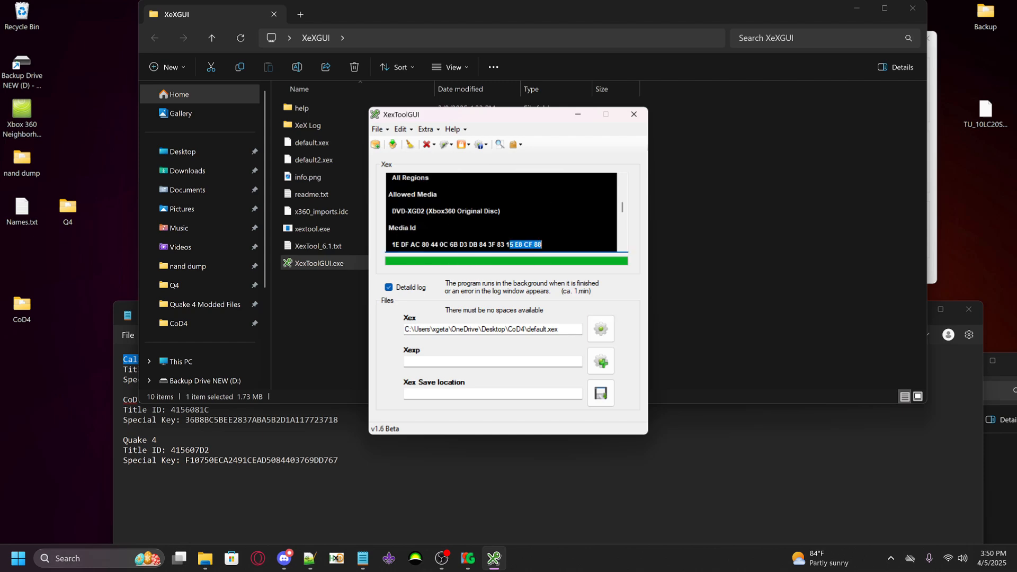
# Convert Cod4Rebuild.iso with Iso2God as Call of Duty 4, title ID 415607E6 and media ID 15E8CF88, using full padding removal
pyautogui.moveTo(468, 558)
pyautogui.click(521, 478)
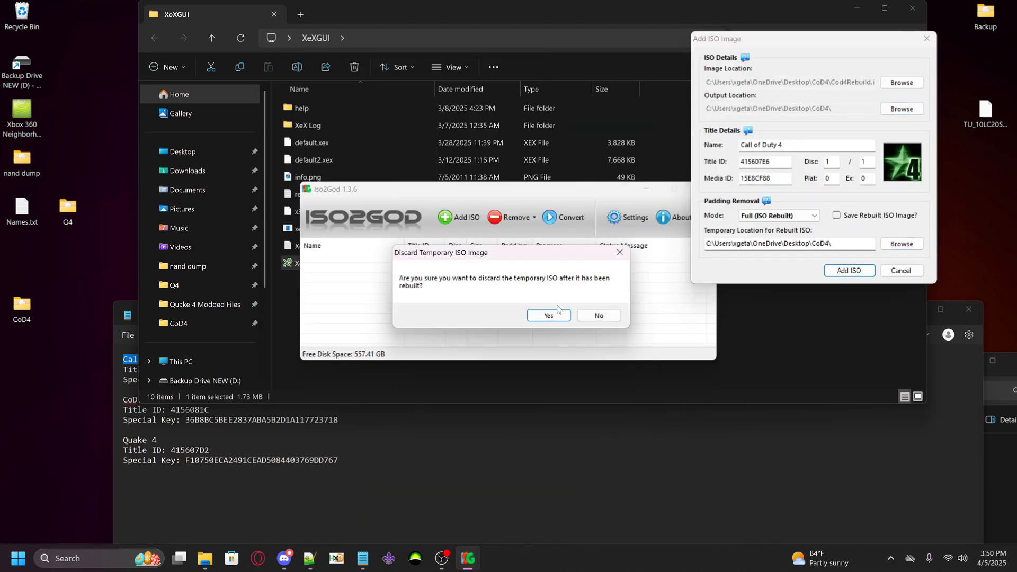
pyautogui.click(549, 315)
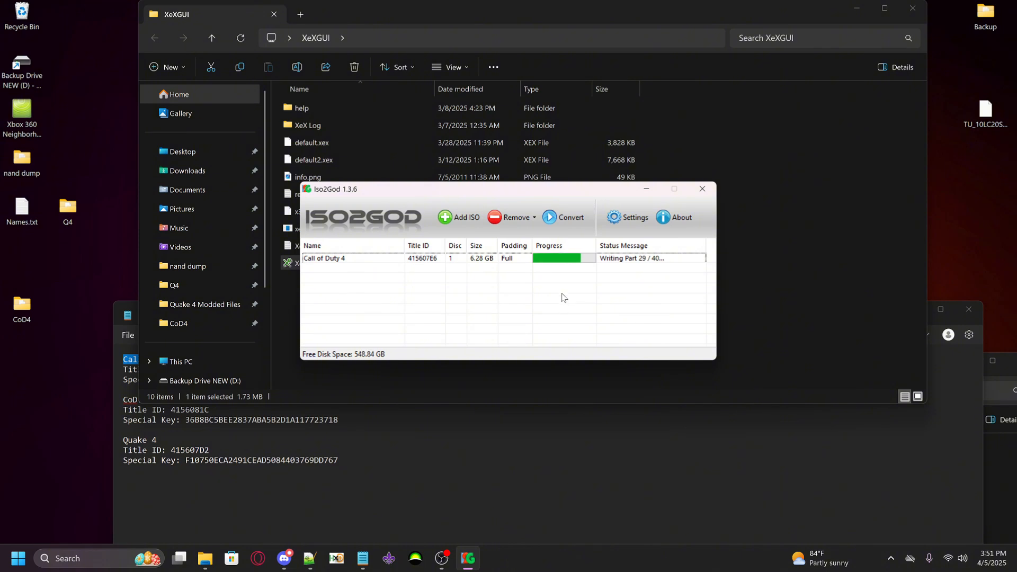
pyautogui.click(703, 189)
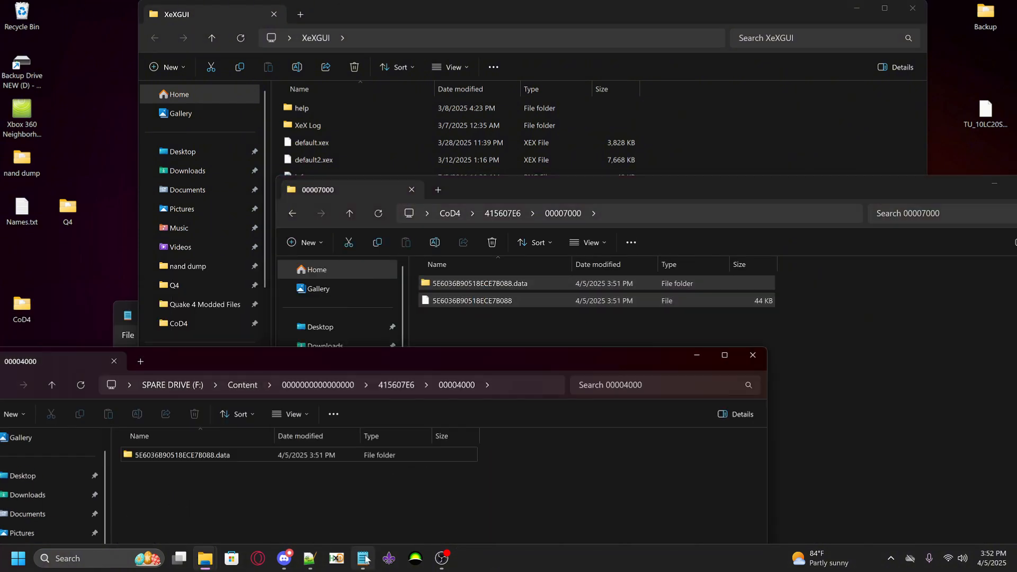
# Replace the Call of Duty 4 package in 415607E6\00004000 on the spare drive with the rebuilt one, named with its special key from the notes
pyautogui.click(366, 560)
pyautogui.moveTo(338, 383); pyautogui.dragTo(187, 382)
pyautogui.click(915, 310)
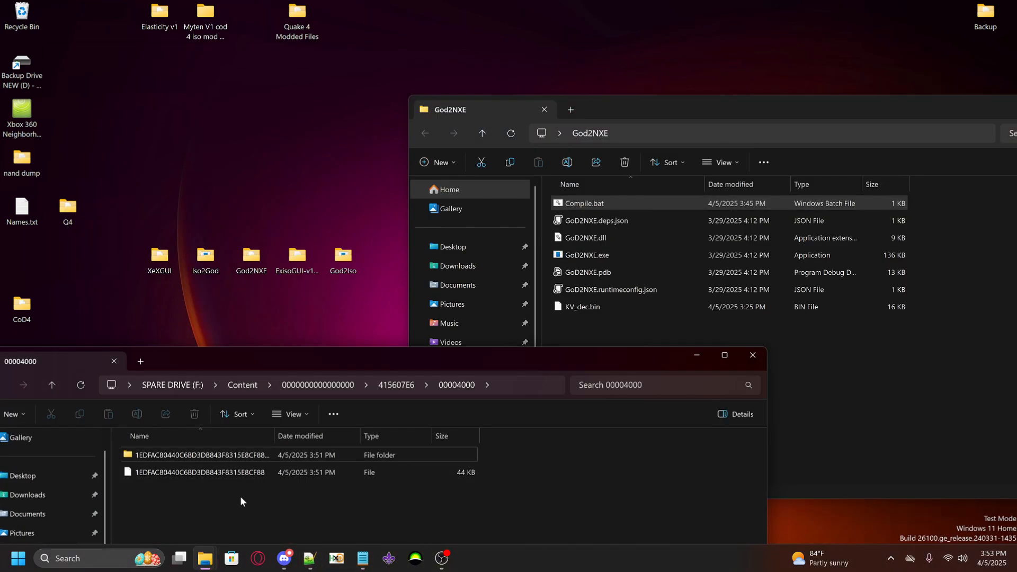
pyautogui.moveTo(236, 357); pyautogui.dragTo(260, 313)
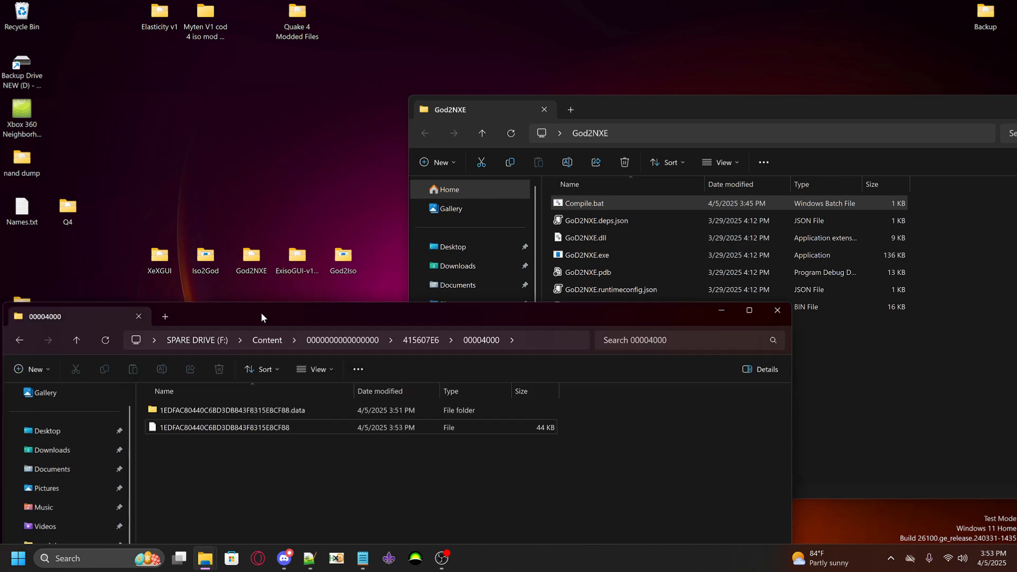
pyautogui.click(343, 340)
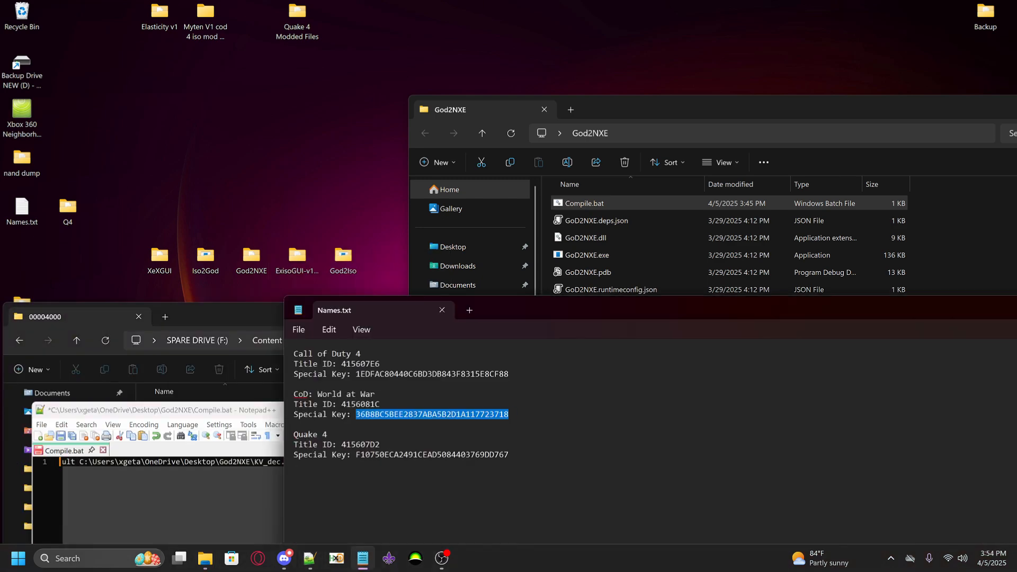
pyautogui.click(42, 424)
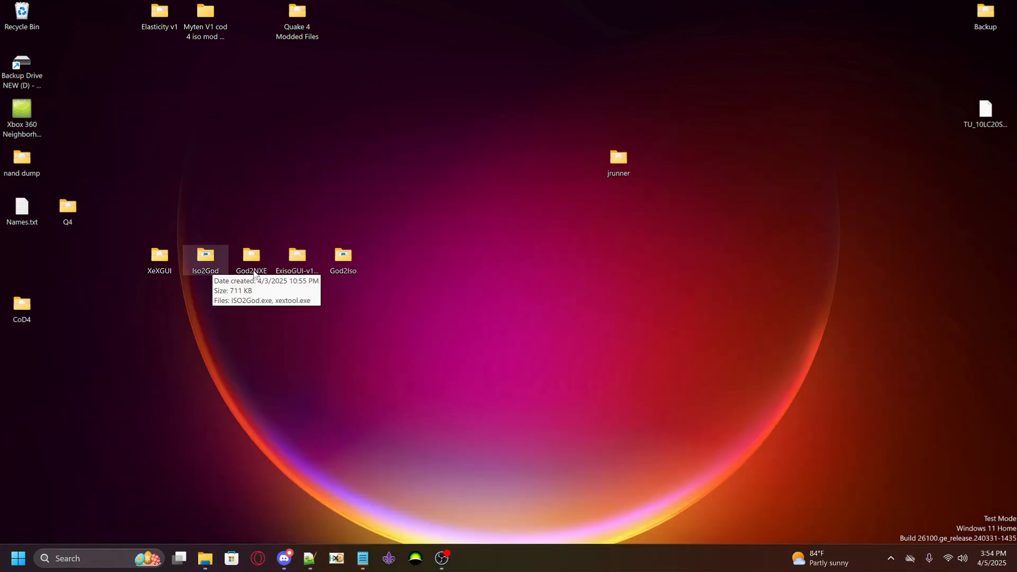
# Name a new desktop folder WaW and convert the 4156081C package to an ISO in it with God2Iso
pyautogui.write('WaW')
pyautogui.press('Return')
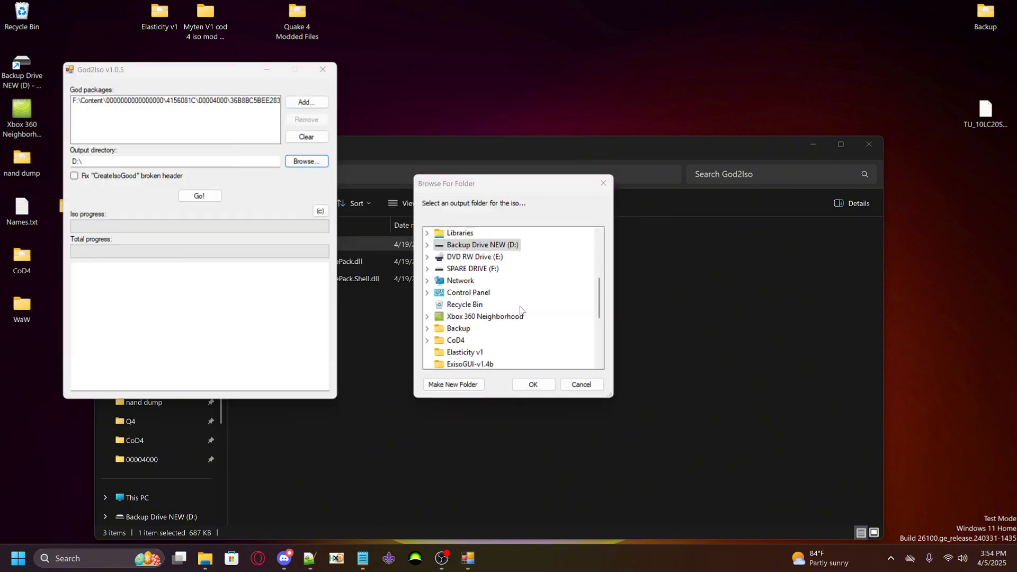
pyautogui.click(533, 384)
pyautogui.click(199, 196)
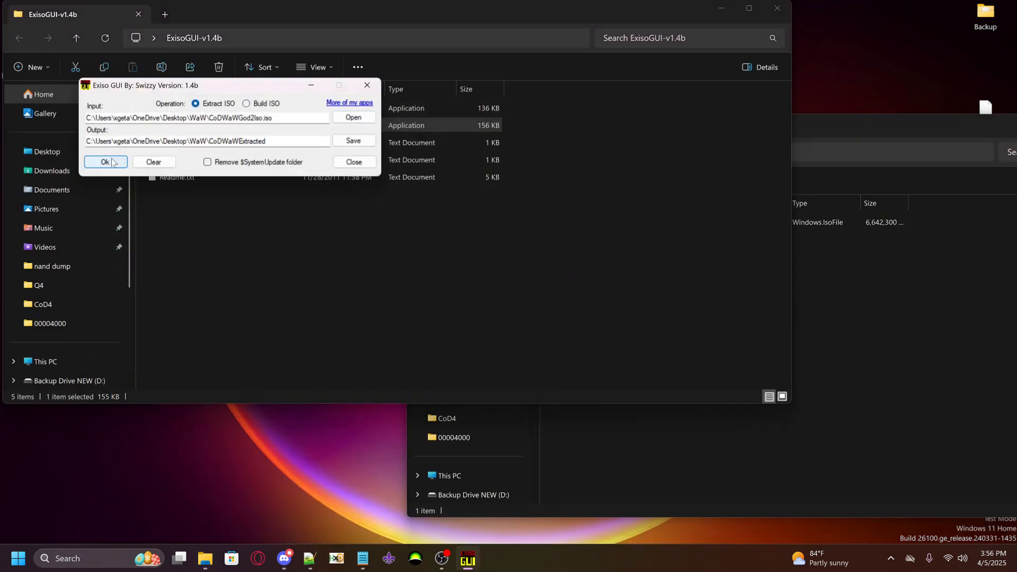
# Extract the World at War ISO with Exiso GUI and build a new ISO from the CoDWaWExtracted folder
pyautogui.click(105, 162)
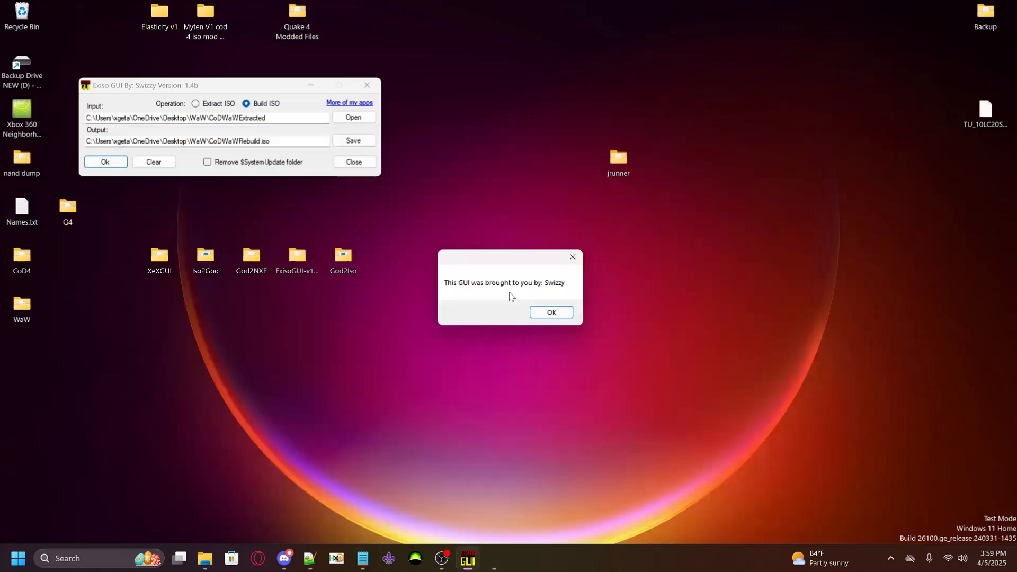
pyautogui.click(552, 312)
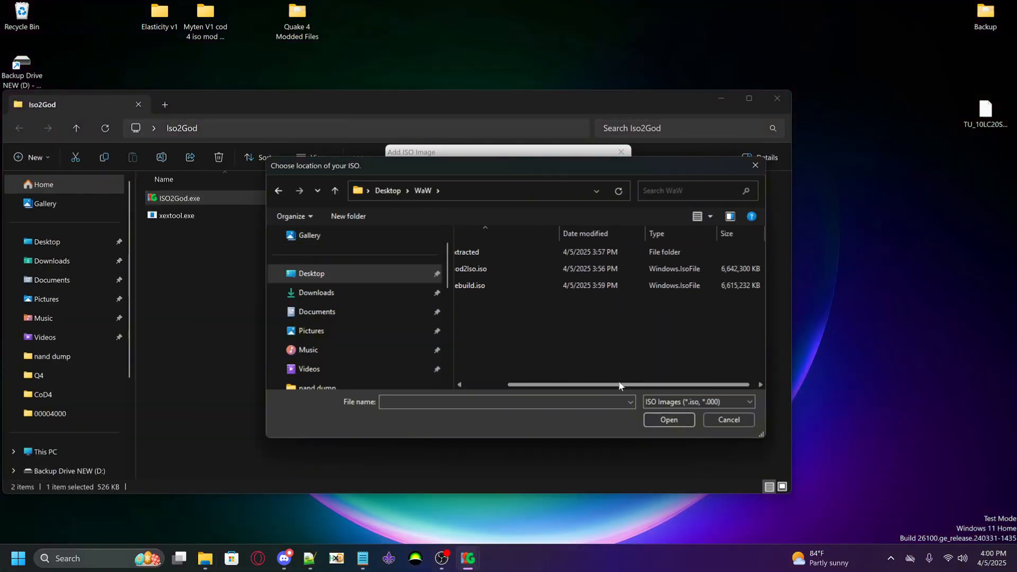
# Add the rebuilt ISO to Iso2God as CoD: World at War, title ID 4156081C, media ID 17723718, full padding removal and WaW as output folder
pyautogui.press('Return')
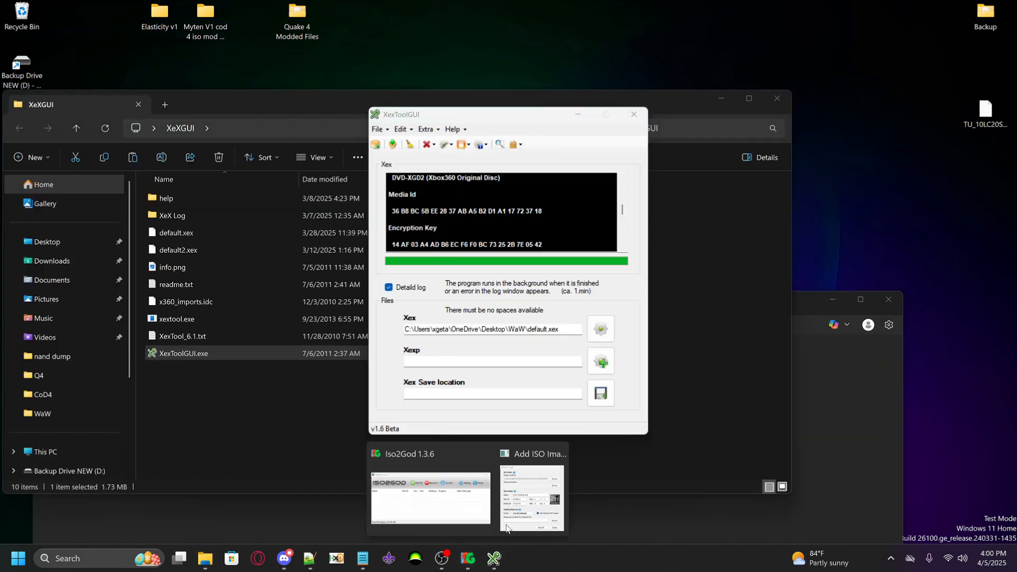
pyautogui.click(506, 528)
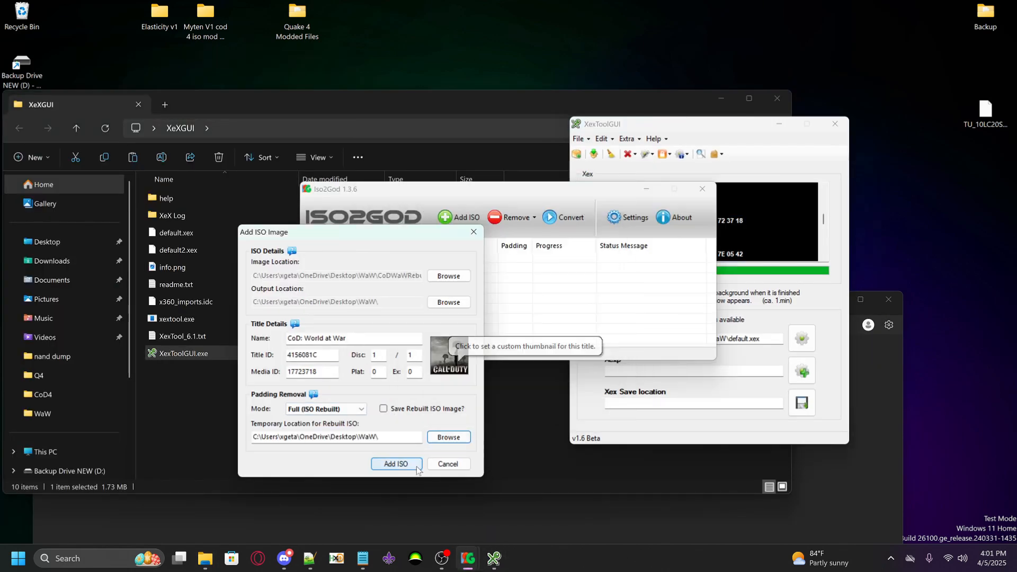
pyautogui.click(396, 464)
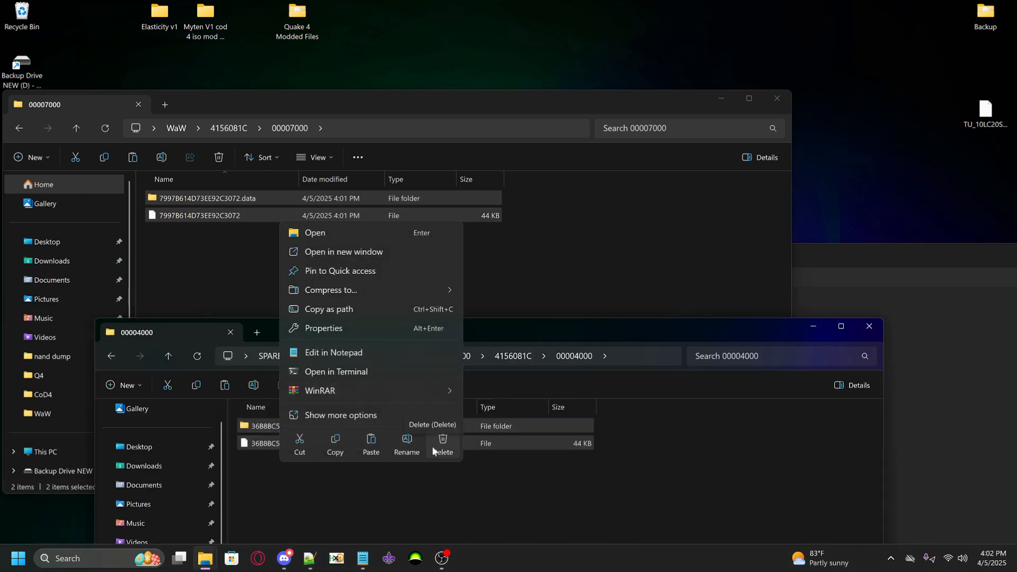
# Replace the package in 4156081C\00004000 on the spare drive with the 7997B614D73EE92C3072 files and view the copied data folder's properties
pyautogui.click(433, 450)
pyautogui.hotkey('ctrl', 'v')
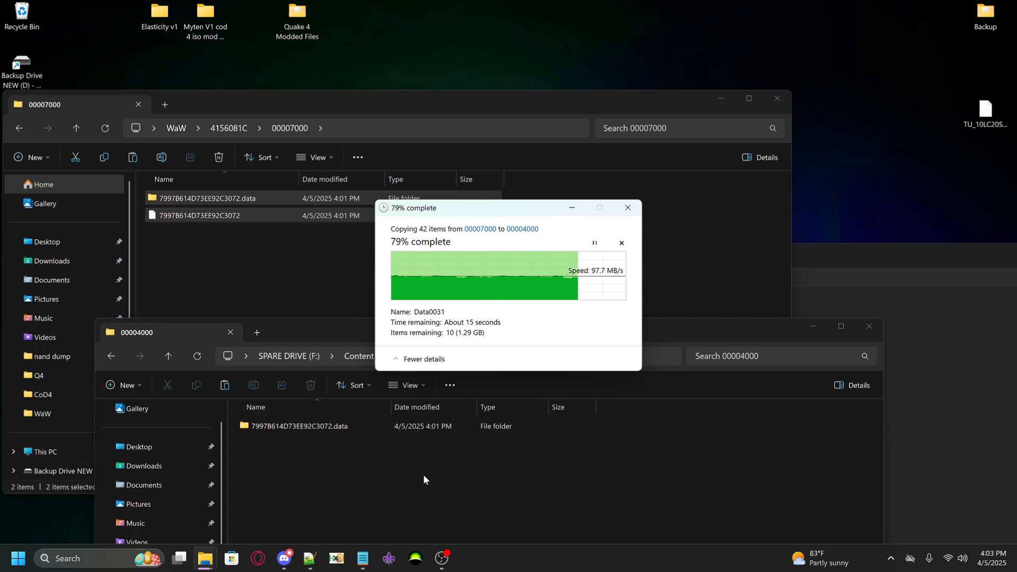
pyautogui.click(318, 426)
pyautogui.rightClick(318, 426)
pyautogui.click(360, 347)
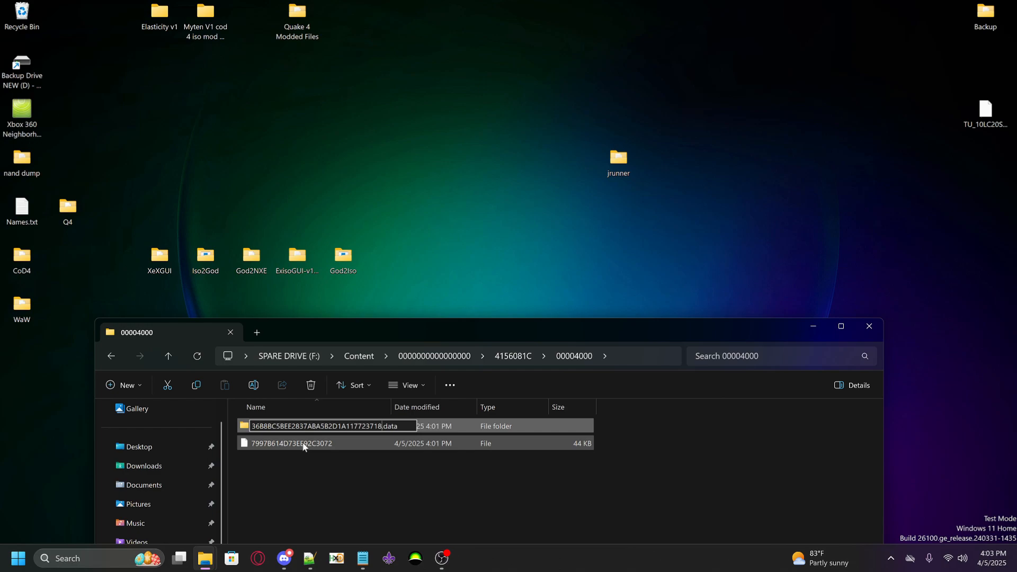
# Open the God2NXE folder and open the name of the copied World at War package file for editing
pyautogui.moveTo(256, 407); pyautogui.dragTo(270, 411)
pyautogui.click(813, 327)
pyautogui.doubleClick(257, 260)
pyautogui.moveTo(205, 559)
pyautogui.click(198, 520)
pyautogui.click(318, 444)
pyautogui.press('F2')
# Safely remove the spare drive from the computer
pyautogui.click(891, 560)
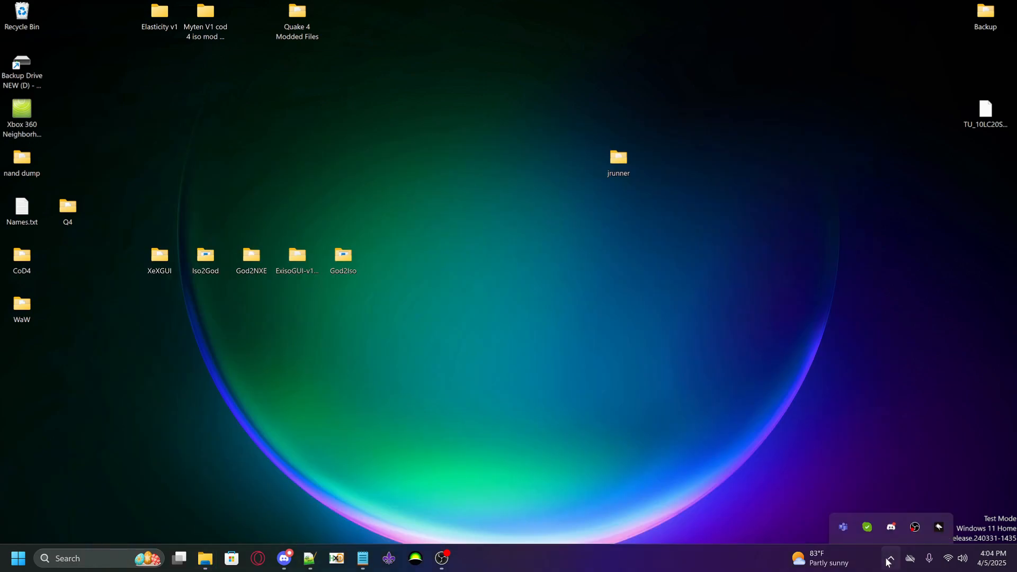
pyautogui.click(867, 527)
pyautogui.click(932, 535)
pyautogui.click(442, 558)
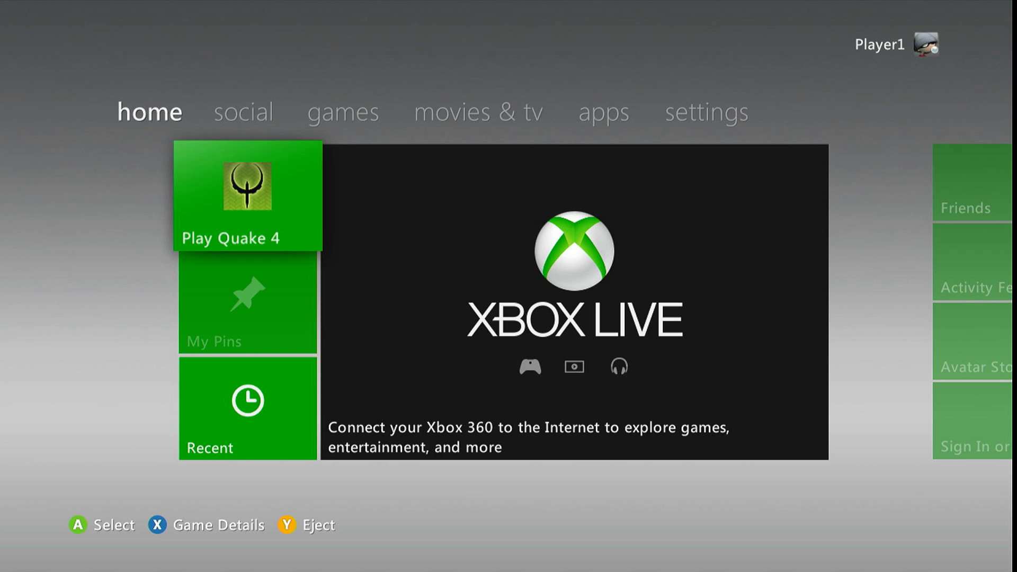
pyautogui.press('Down')
pyautogui.press('Up')
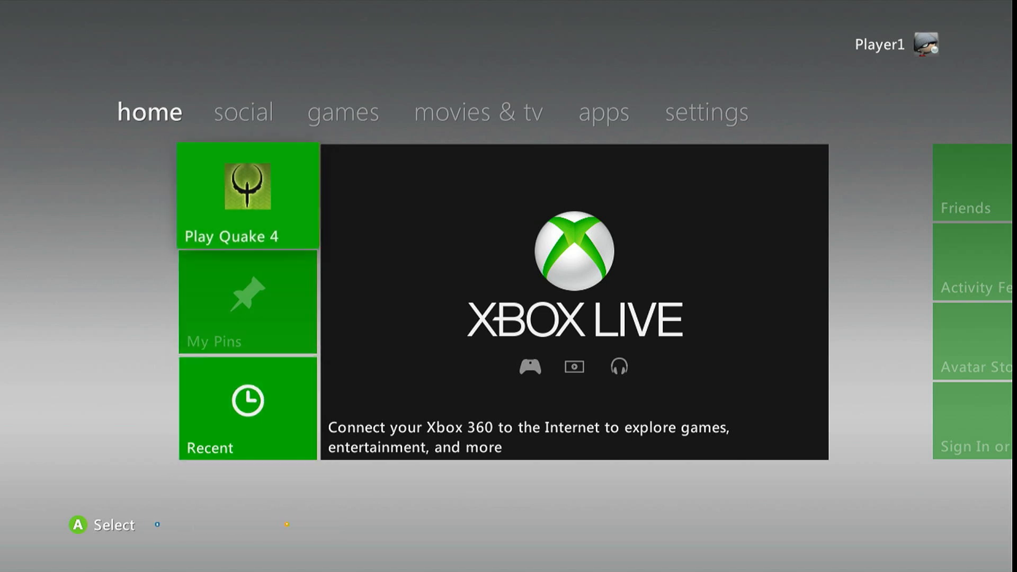
pyautogui.press('Up')
pyautogui.press('Down')
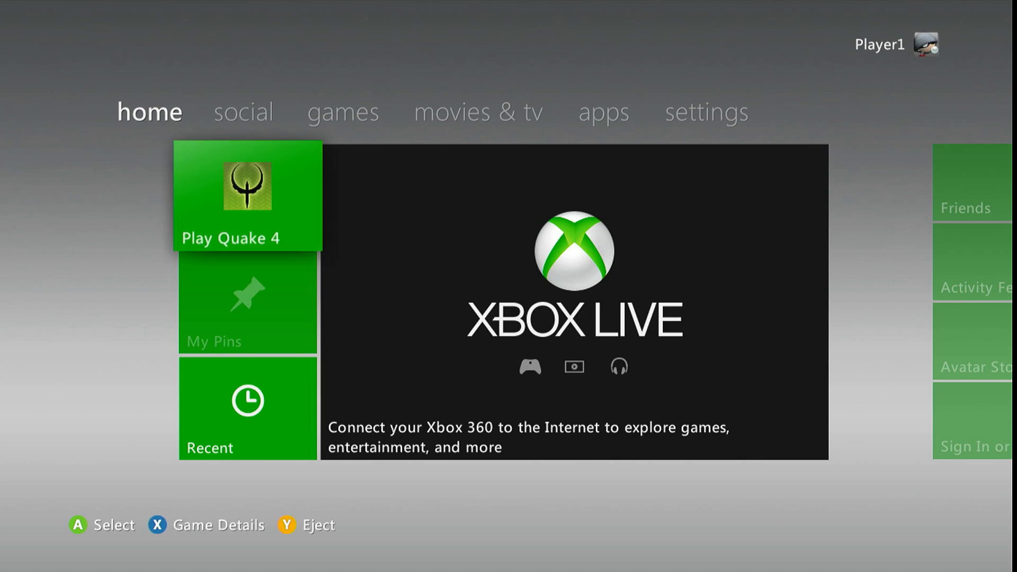
pyautogui.press('Up')
pyautogui.press('Right')
pyautogui.press('Right')
pyautogui.press('Left')
pyautogui.press('Left')
pyautogui.press('Down')
pyautogui.press('Up')
# Open the My Games library from the Xbox 360 dashboard
pyautogui.press('Right')
pyautogui.press('Right')
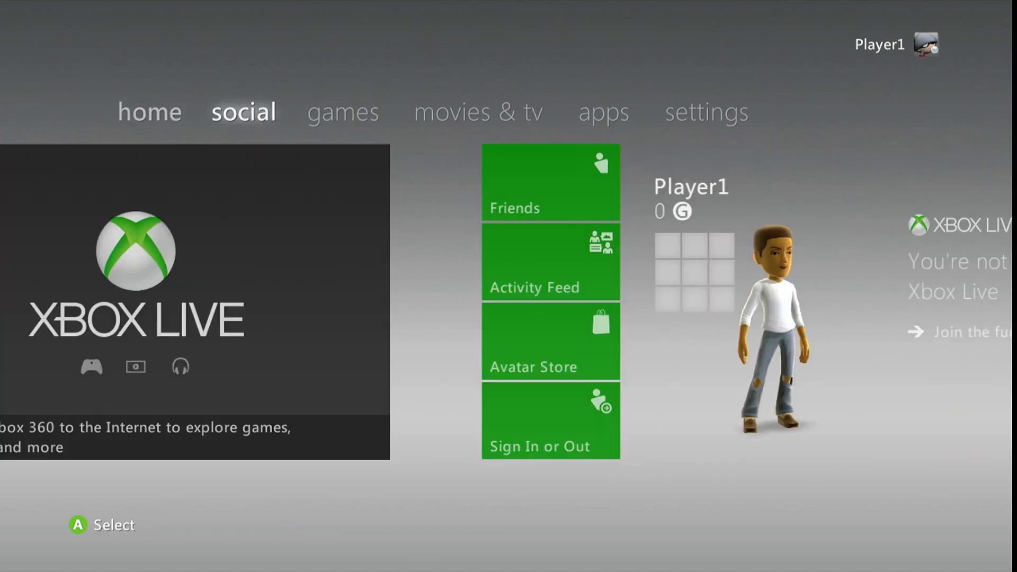
pyautogui.press('Down')
pyautogui.press('Return')
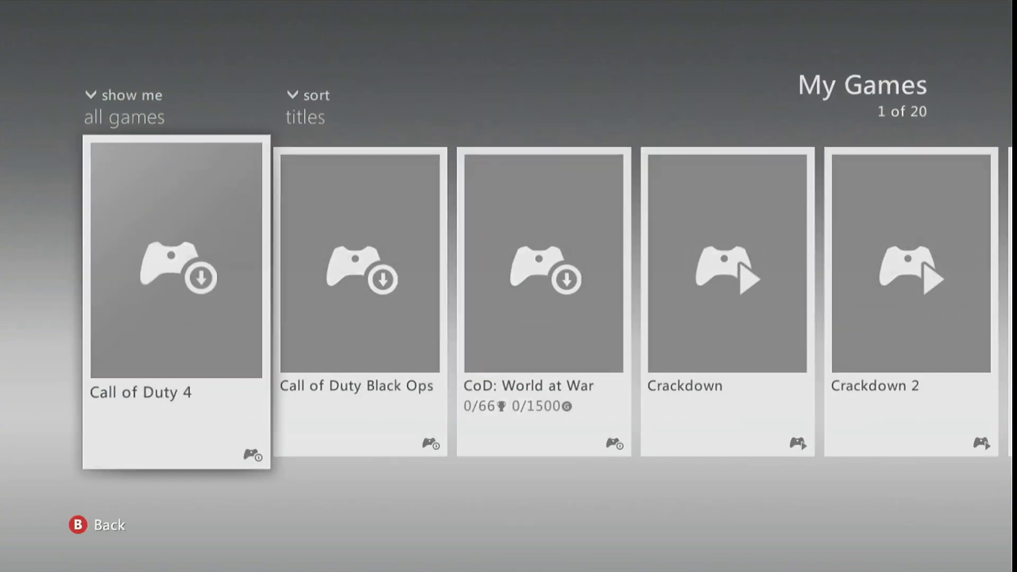
# Browse the My Games library for the Call of Duty 4, CoD: World at War and Quake 4 entries
pyautogui.press('Right')
pyautogui.press('Left')
pyautogui.press('Right')
pyautogui.press('Right')
pyautogui.press('Left')
pyautogui.press('Left')
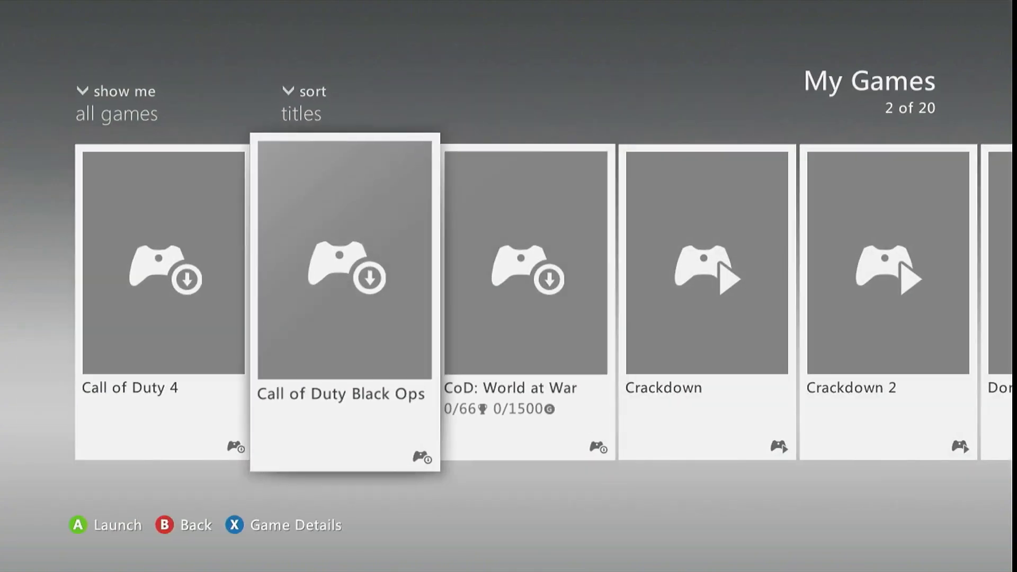
pyautogui.press('Right')
pyautogui.press('Right')
pyautogui.press('Left')
pyautogui.press('Left')
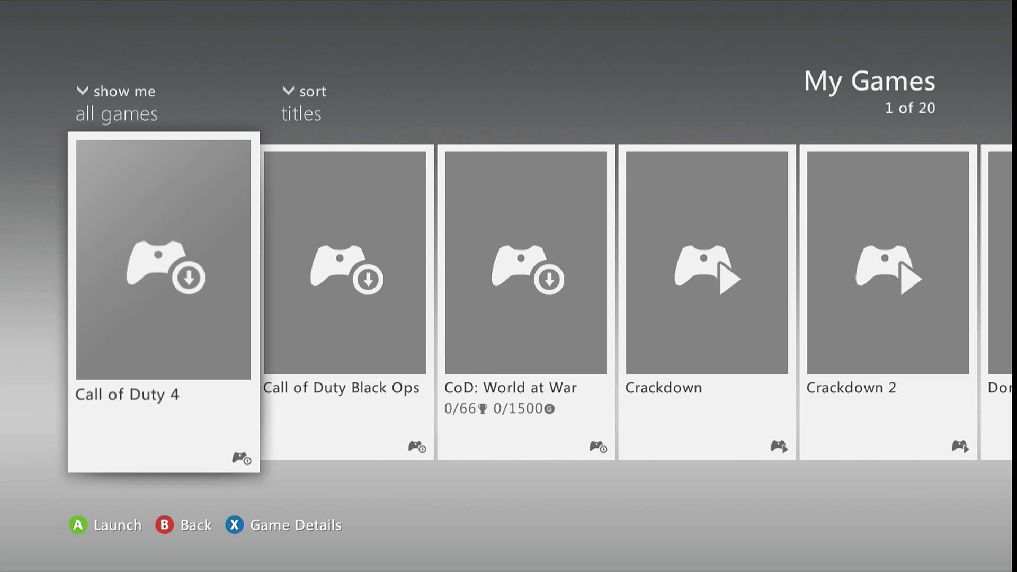
pyautogui.press('Right')
pyautogui.press('Right')
pyautogui.press('Right')
pyautogui.press('Right')
pyautogui.press('Right')
pyautogui.press('Right')
pyautogui.press('Right')
pyautogui.press('Right')
pyautogui.press('Right')
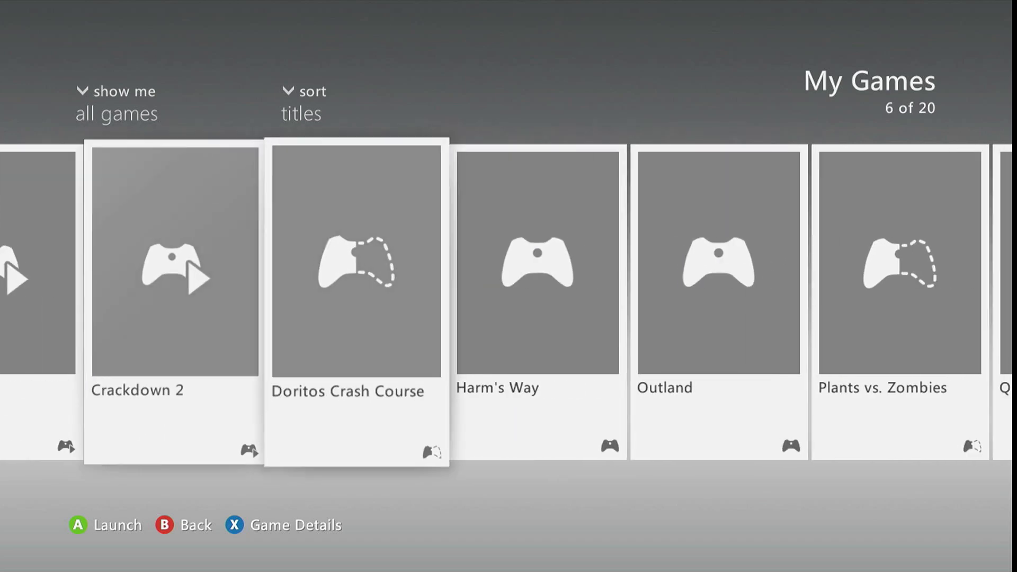
pyautogui.press('Right')
pyautogui.press('Right')
pyautogui.press('Left')
pyautogui.press('Left')
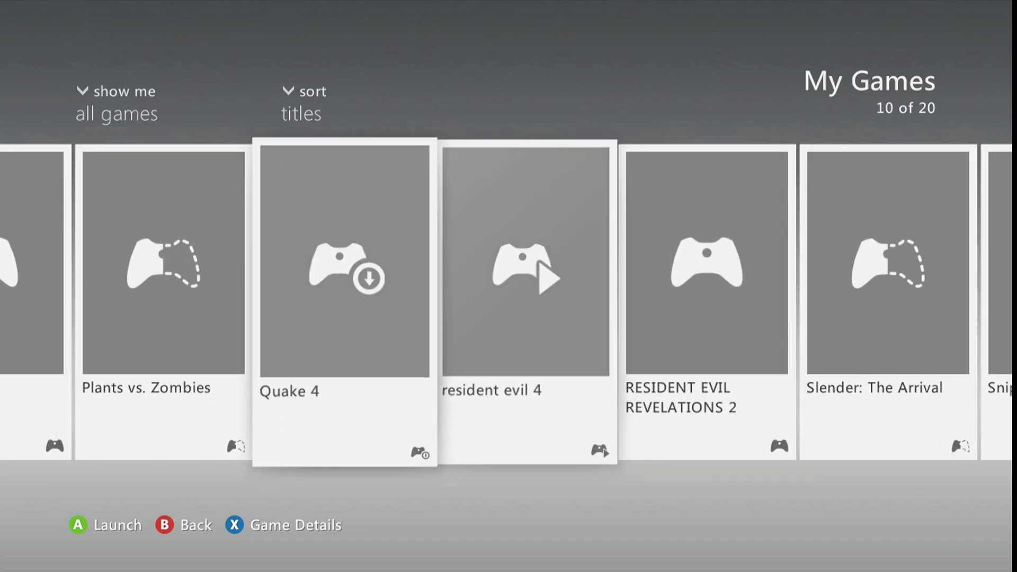
pyautogui.press('Left')
pyautogui.press('Left')
pyautogui.press('Left')
pyautogui.press('Left')
pyautogui.press('Left')
pyautogui.press('Left')
pyautogui.press('Left')
pyautogui.press('Left')
pyautogui.press('Left')
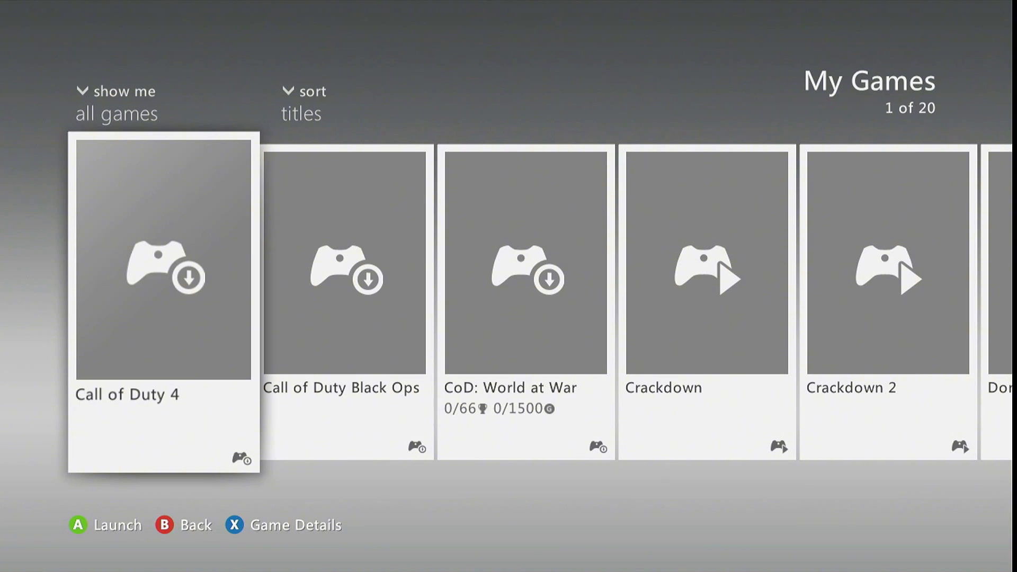
pyautogui.press('Right')
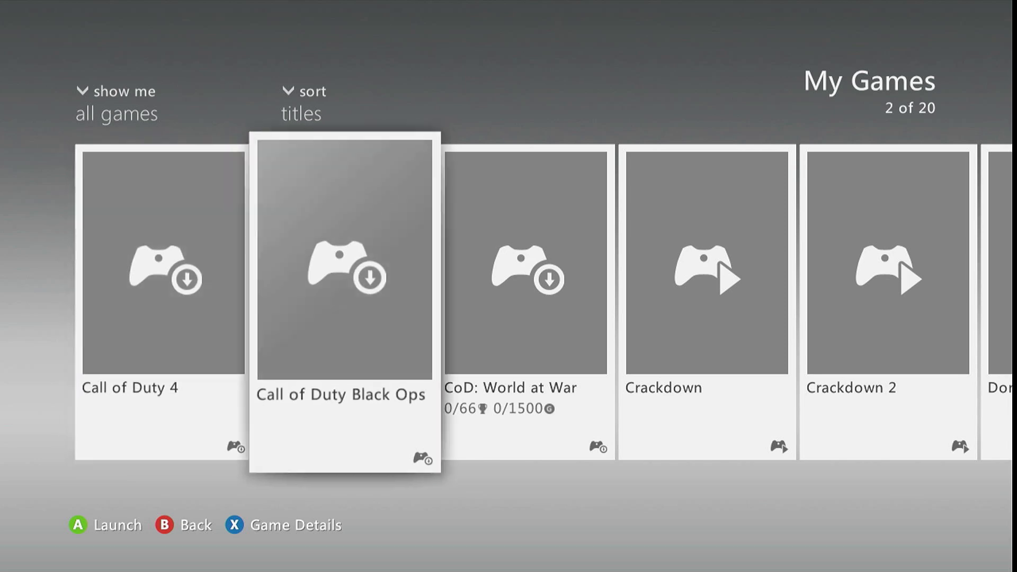
pyautogui.press('Left')
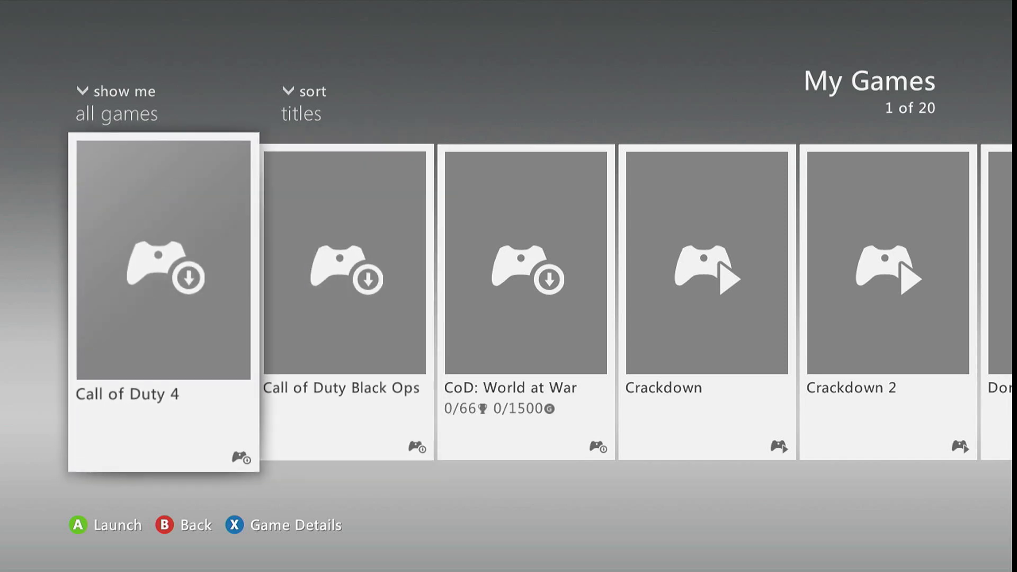
pyautogui.press('Right')
pyautogui.press('Left')
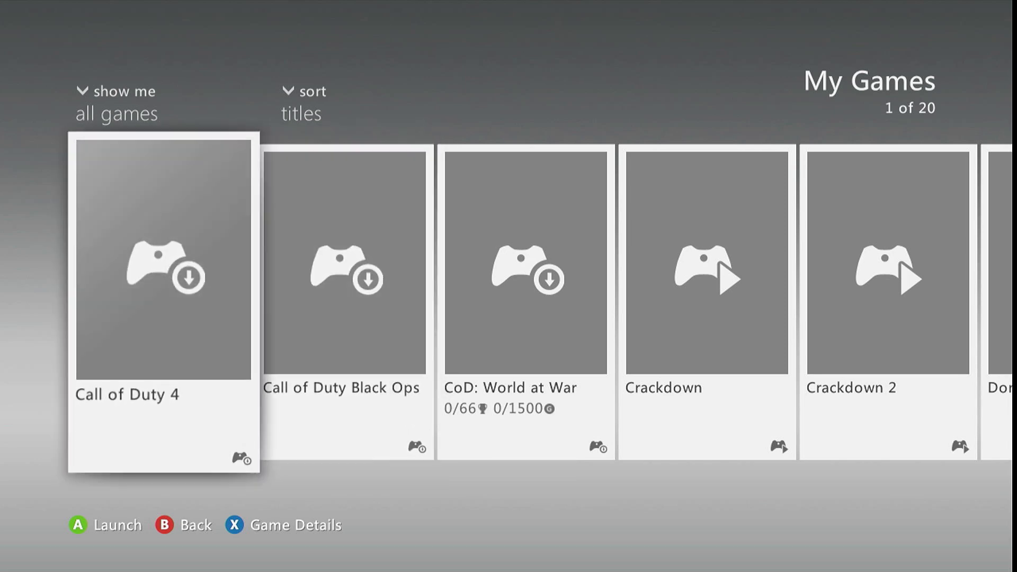
pyautogui.press('Right')
pyautogui.press('Right')
pyautogui.press('Left')
pyautogui.press('Left')
pyautogui.press('Right')
pyautogui.press('Right')
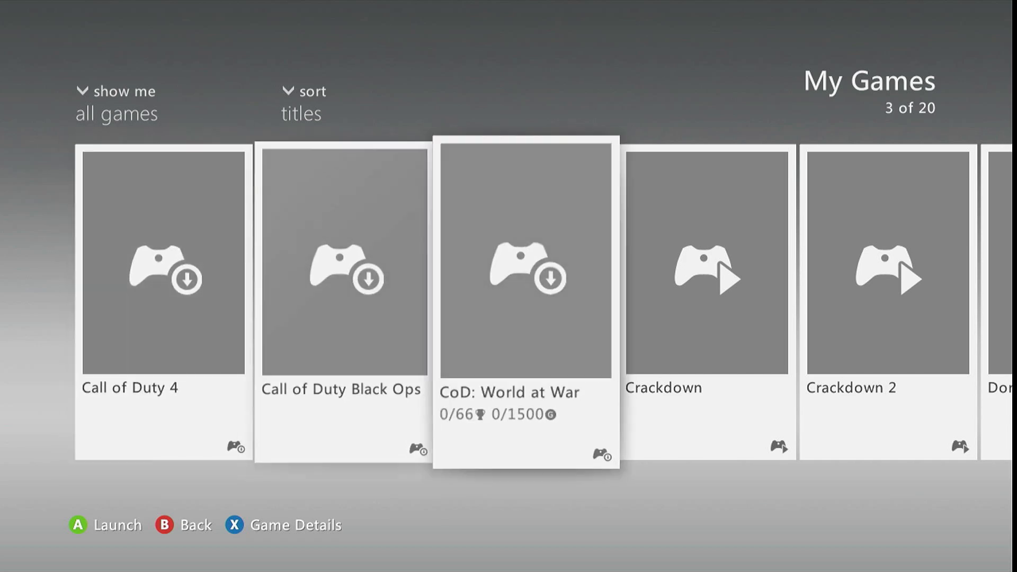
pyautogui.press('Left')
pyautogui.press('Left')
pyautogui.press('Right')
pyautogui.press('Left')
pyautogui.press('Right')
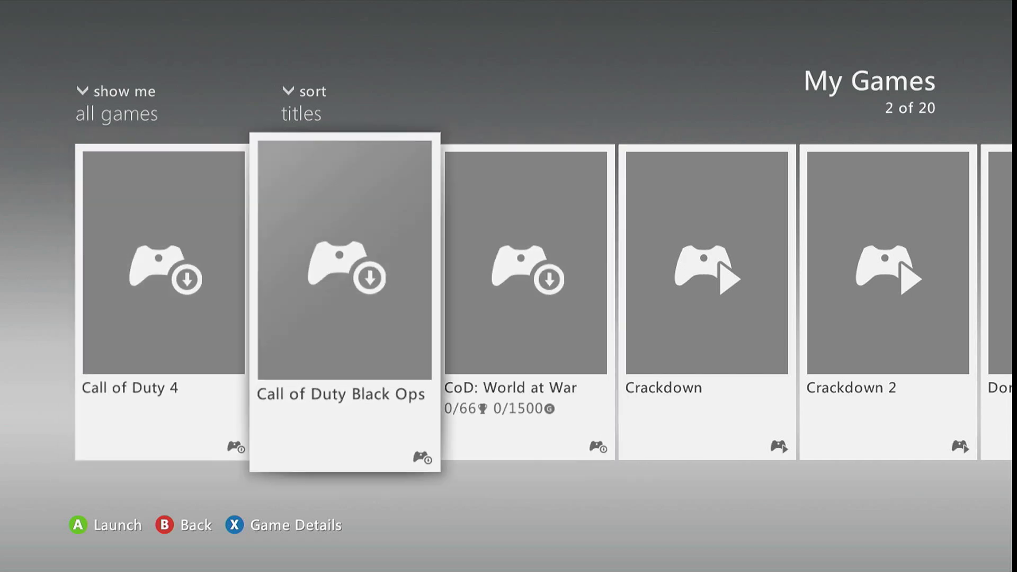
# Try to launch Quake 4 from the My Games library and dismiss the pop-up window
pyautogui.press('Right')
pyautogui.press('Right')
pyautogui.press('Right')
pyautogui.press('Right')
pyautogui.press('Right')
pyautogui.press('Right')
pyautogui.press('Right')
pyautogui.press('Right')
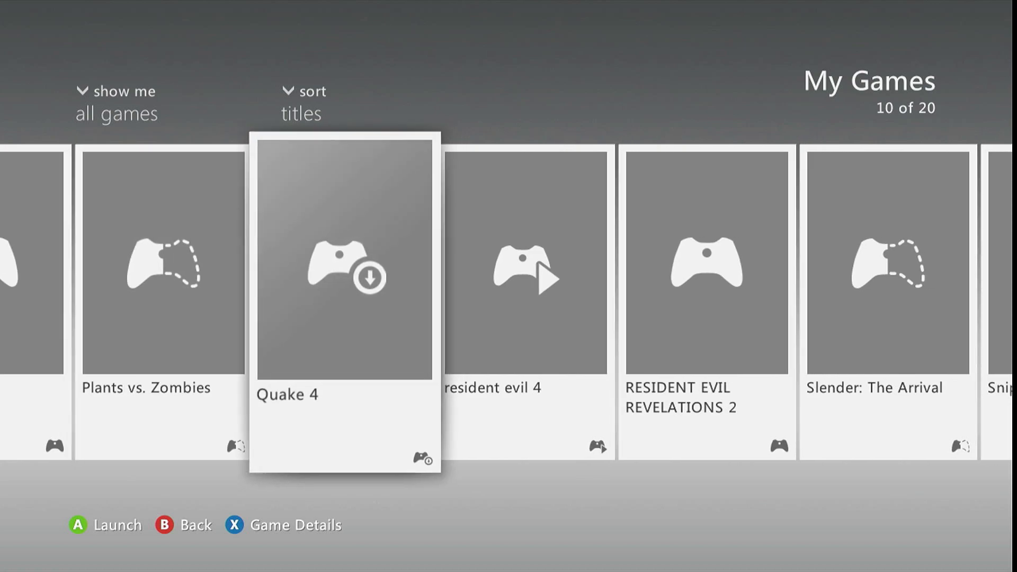
pyautogui.press('Return')
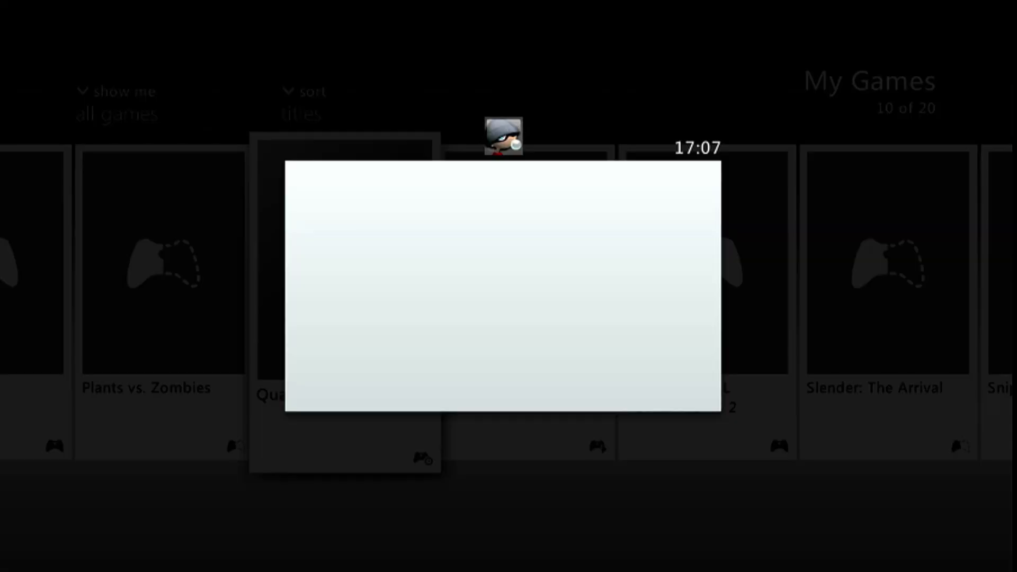
pyautogui.press('Escape')
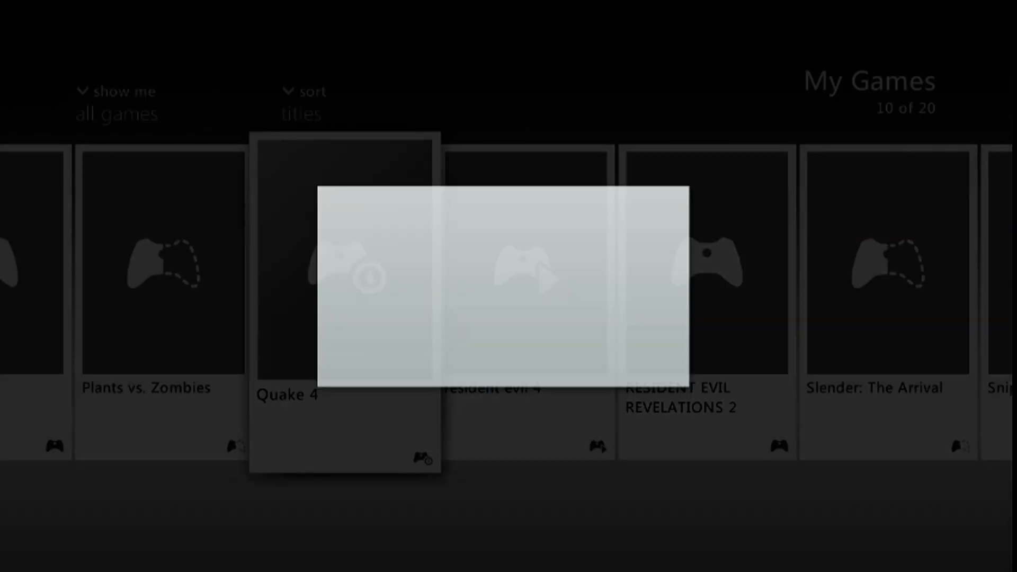
# Launch Quake 4, continue past its title screen and highlight Multiplayer in the main menu
pyautogui.press('Return')
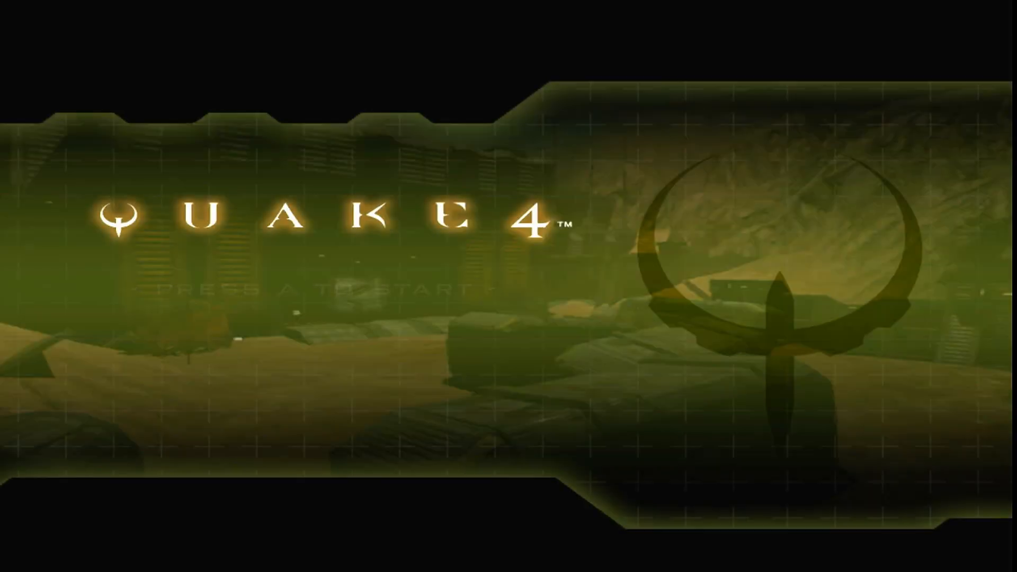
pyautogui.press('Return')
pyautogui.press('Down')
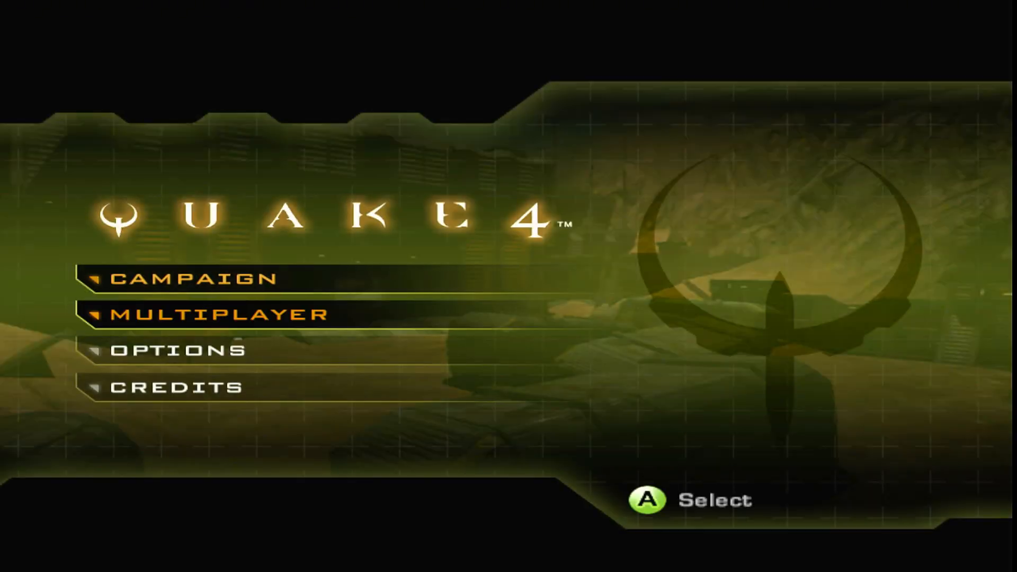
pyautogui.press('Down')
pyautogui.press('Down')
pyautogui.press('Up')
pyautogui.press('Up')
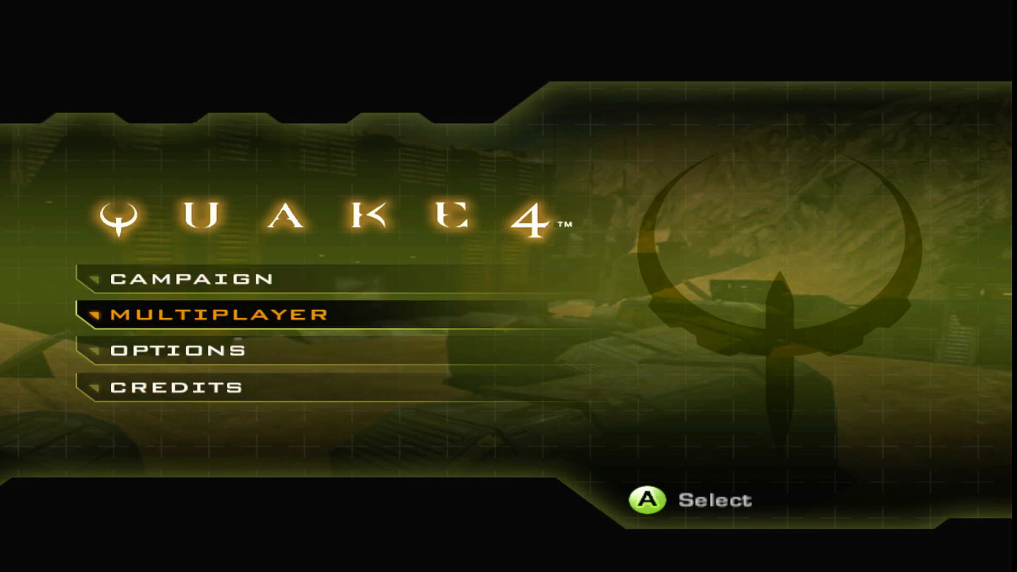
# Open the multiplayer options and create a System Link private match
pyautogui.press('Return')
pyautogui.press('Down')
pyautogui.press('Down')
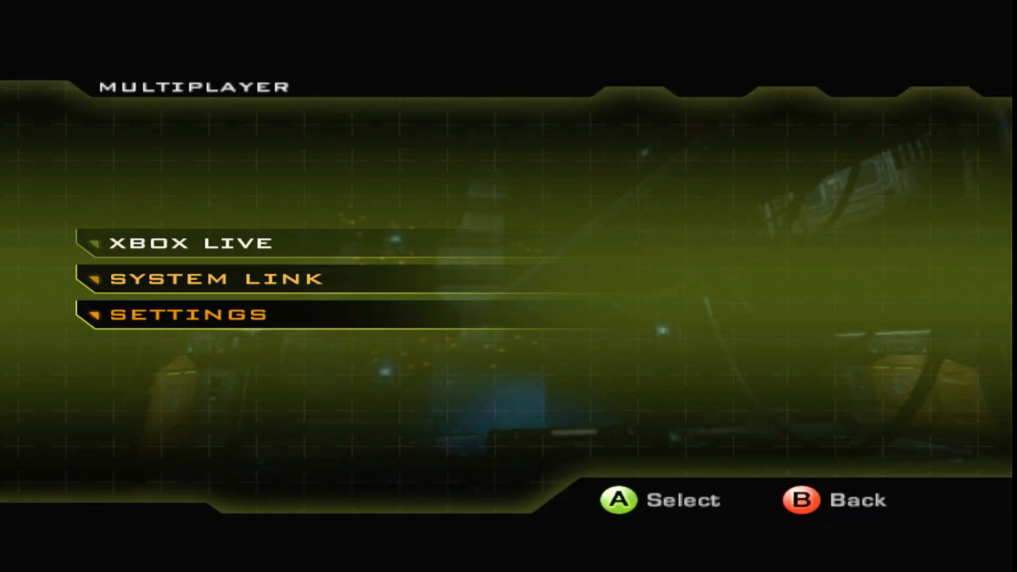
pyautogui.press('Up')
pyautogui.press('Return')
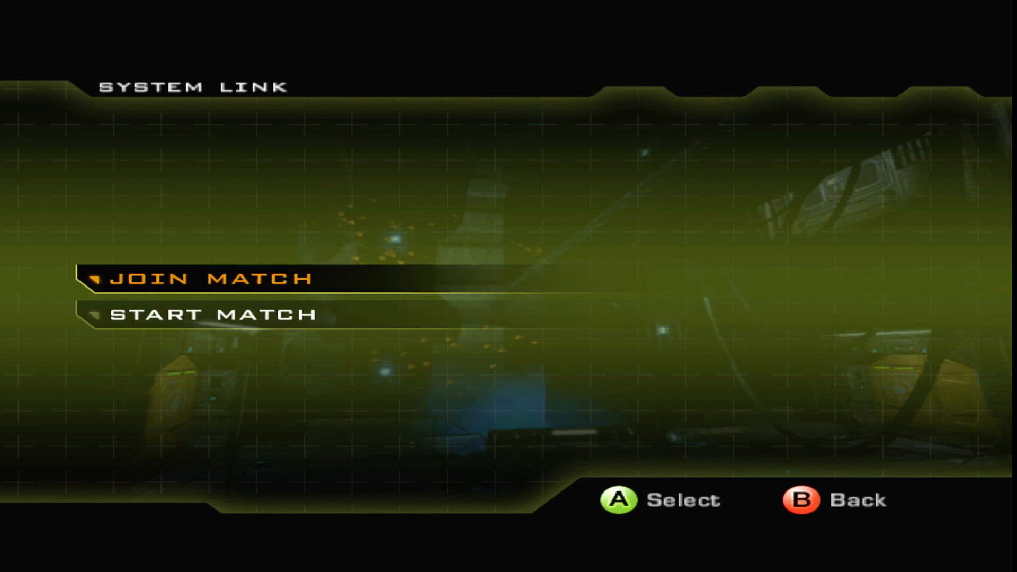
pyautogui.press('Down')
pyautogui.press('Return')
# Configure the private match with a time limit of 0 and start it
pyautogui.press('Down')
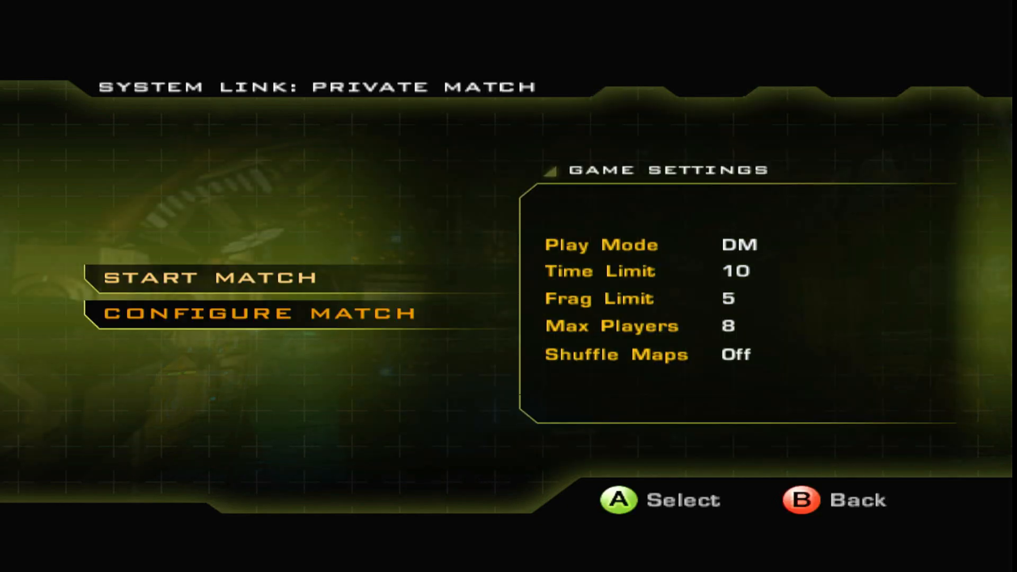
pyautogui.press('Return')
pyautogui.press('Up')
pyautogui.press('Up')
pyautogui.press('Return')
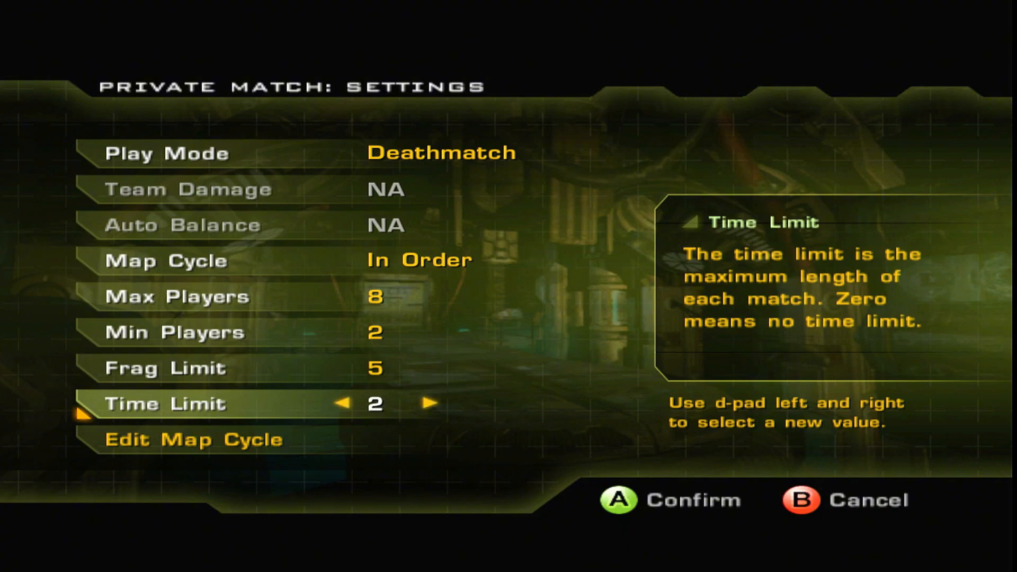
pyautogui.press('Down')
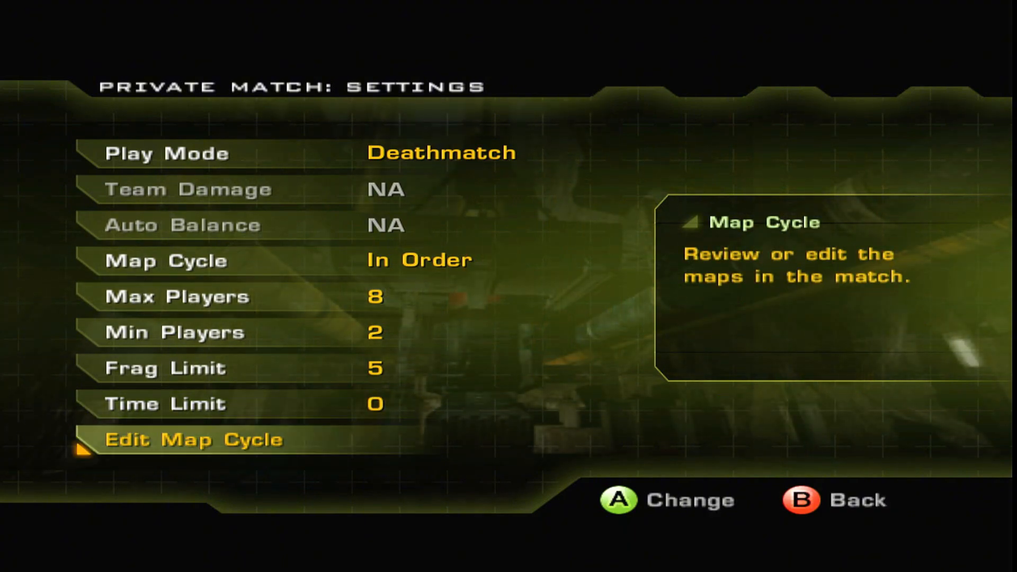
pyautogui.press('Escape')
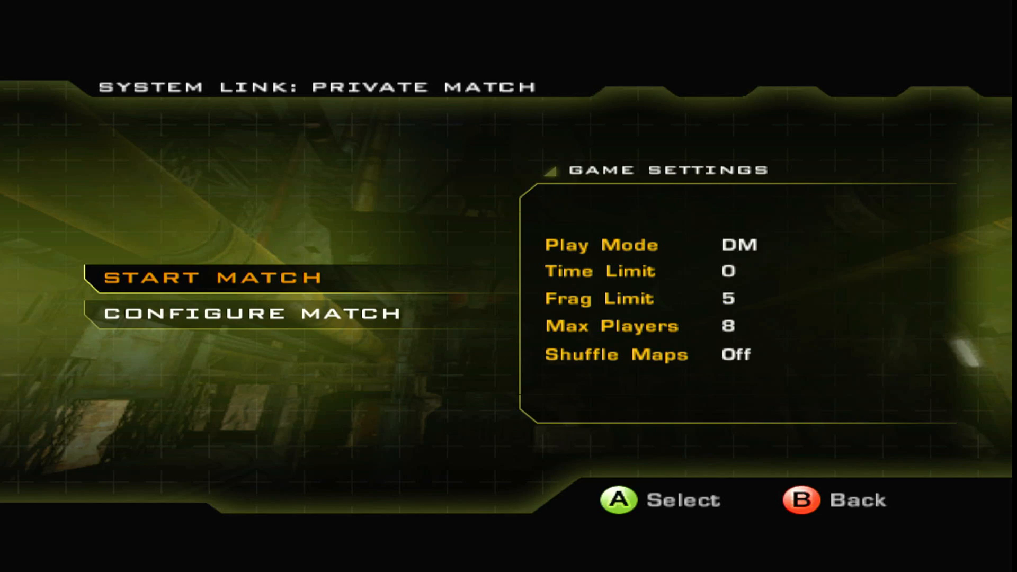
pyautogui.press('Return')
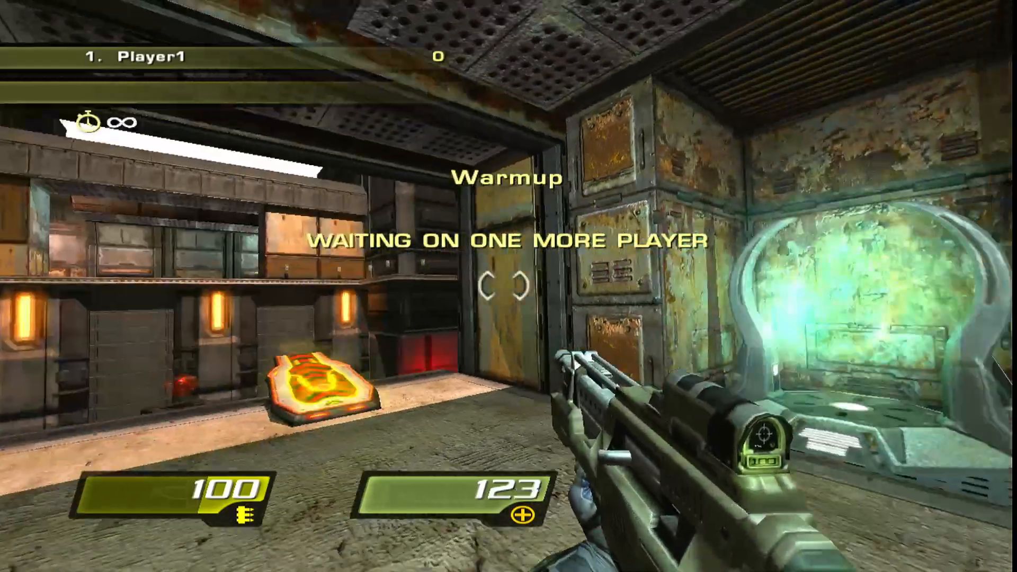
# Check the controller Buttons layout in the in-game controls and options, and return to the match
pyautogui.press('Escape')
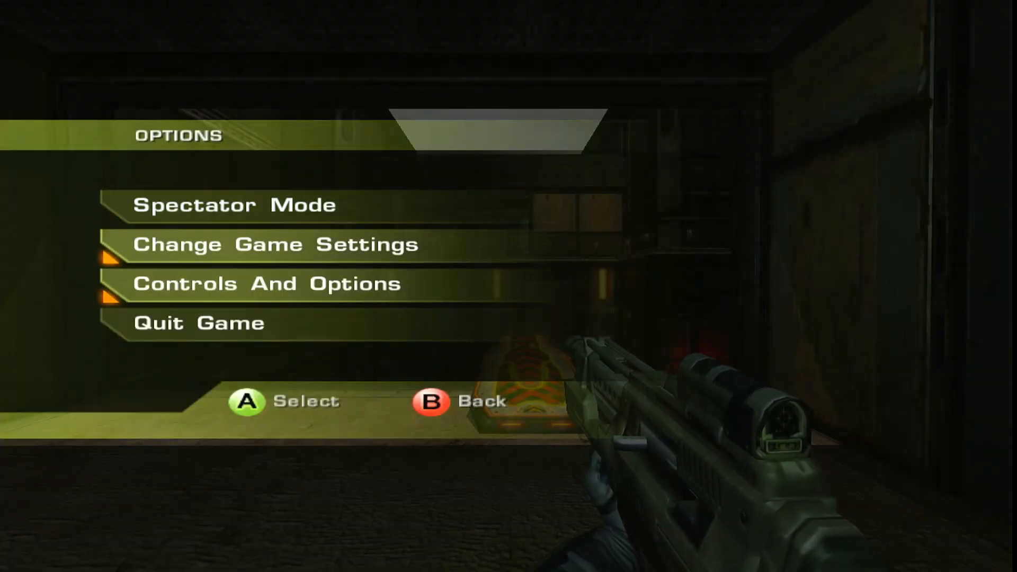
pyautogui.press('Return')
pyautogui.press('Return')
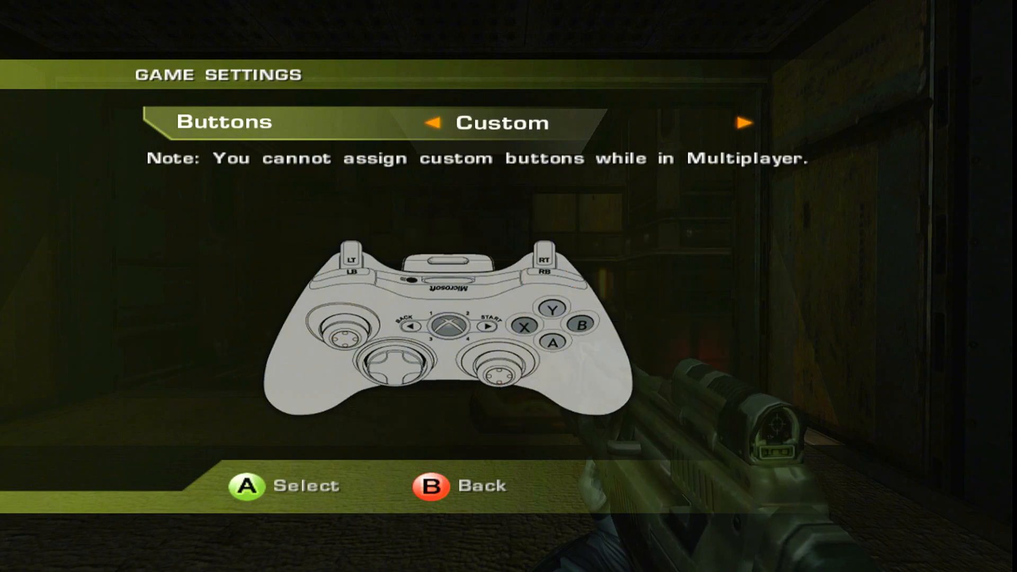
pyautogui.press('Escape')
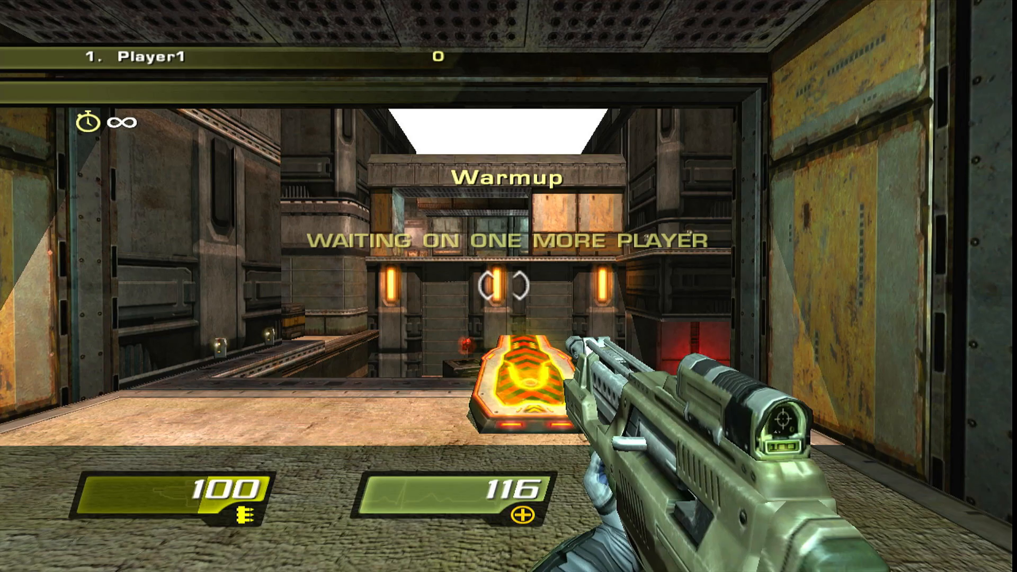
pyautogui.press('Escape')
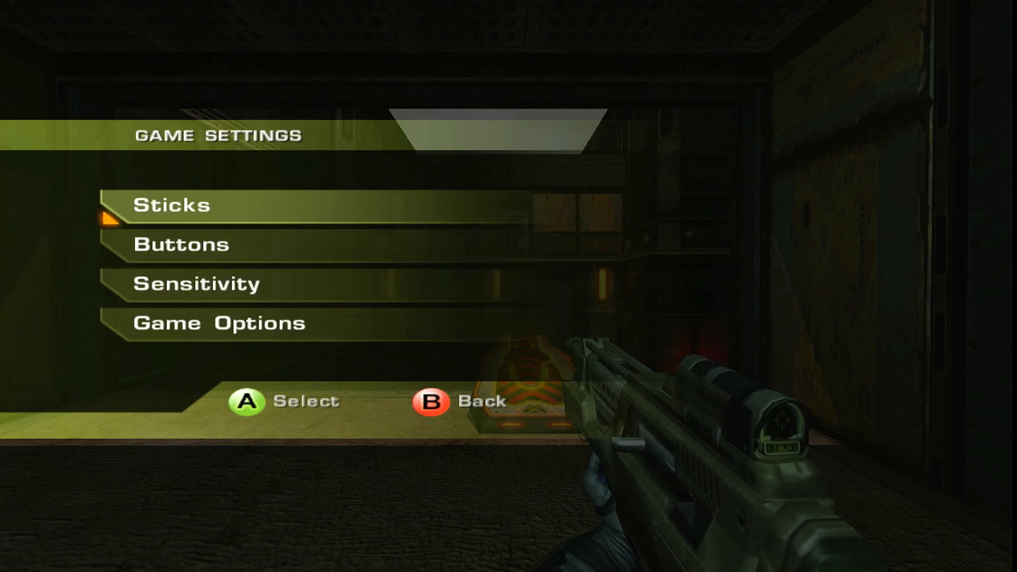
pyautogui.press('Return')
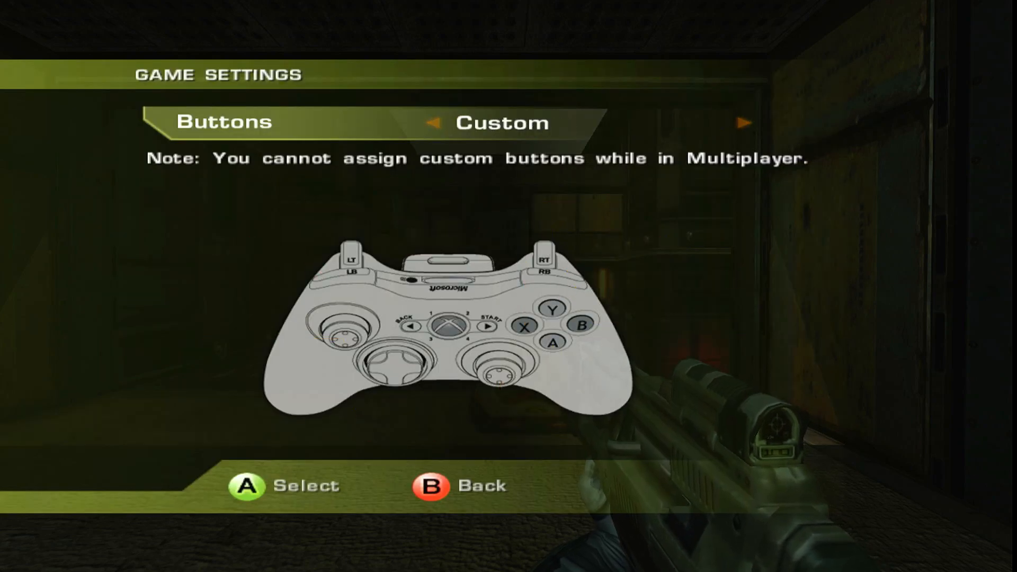
pyautogui.press('Escape')
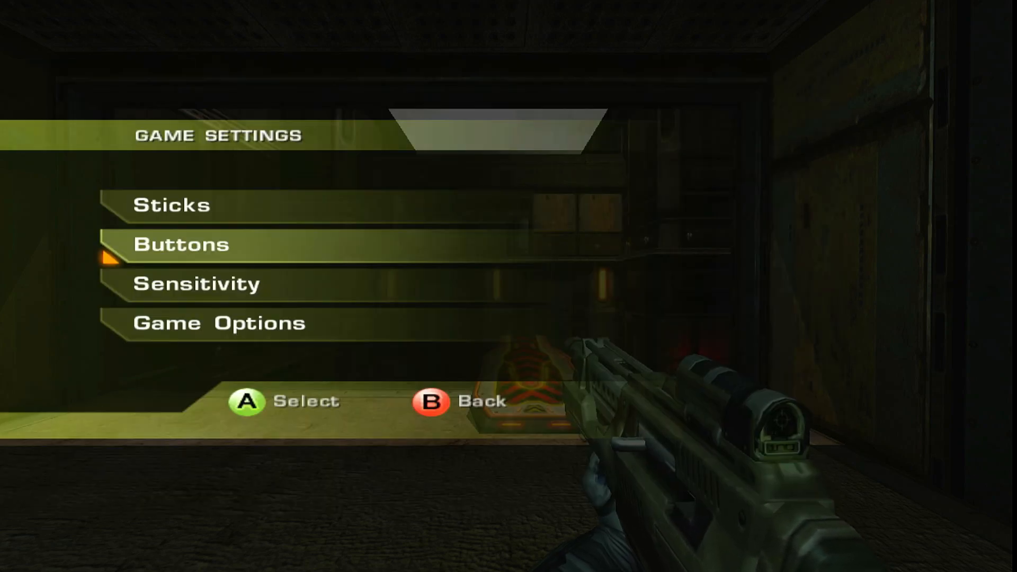
pyautogui.press('Escape')
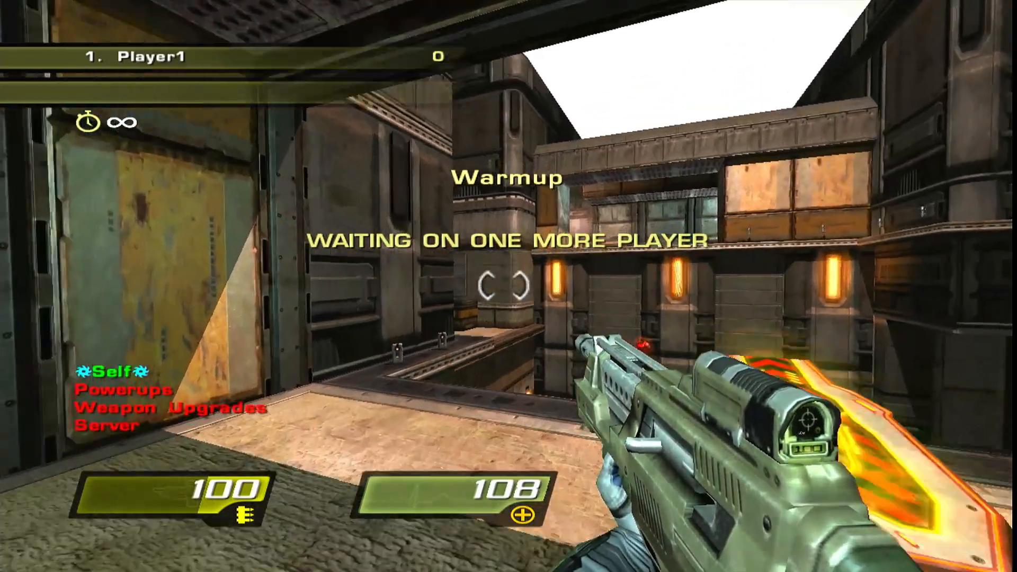
# Browse the in-game mod menu through its Self, Powerups, Weapon Upgrades and Server categories and the Self cheats
pyautogui.press('Down')
pyautogui.press('Down')
pyautogui.press('Down')
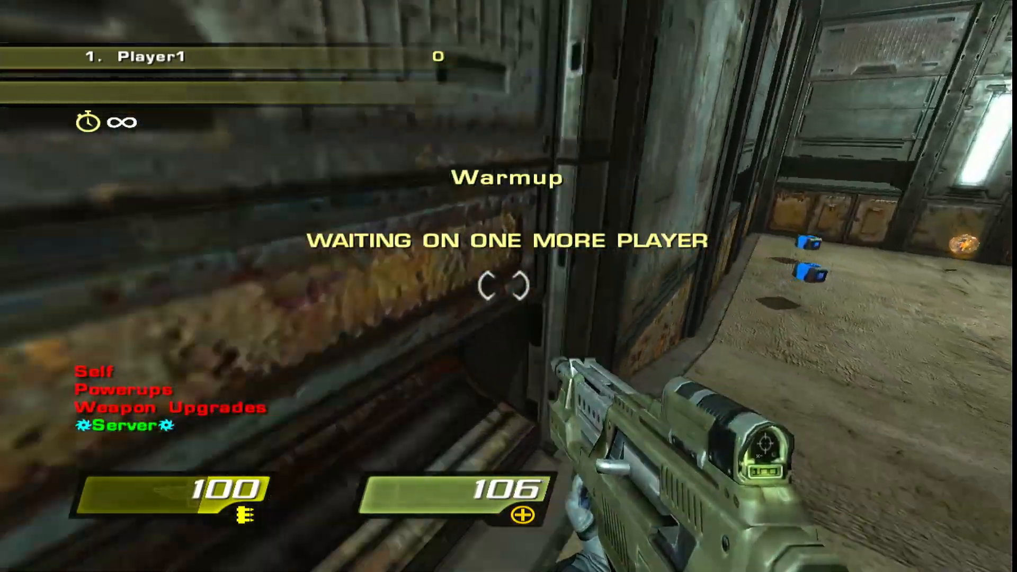
pyautogui.press('Up')
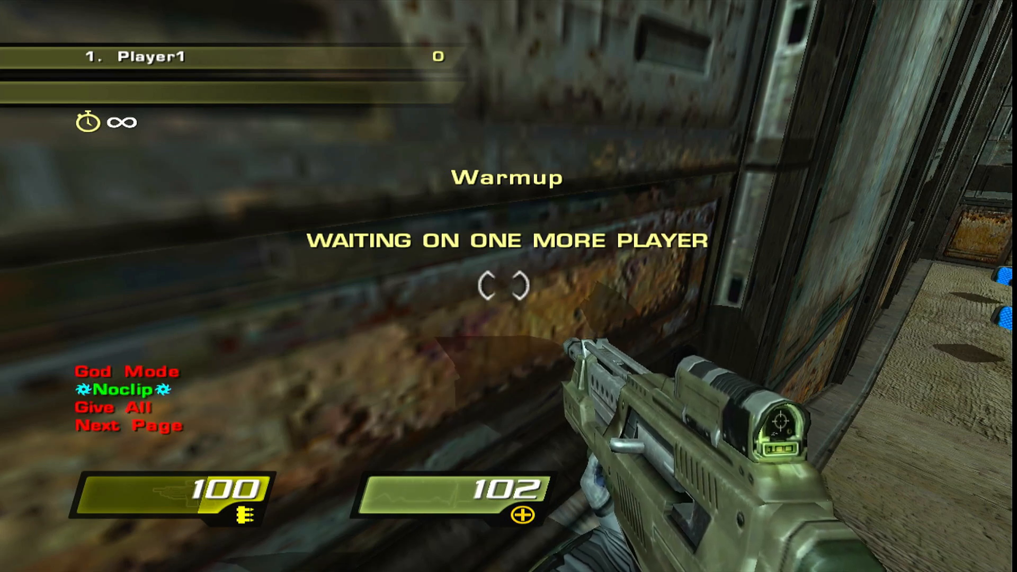
# Walk around the multiplayer map during the warmup while the mod menu is shown
pyautogui.press('w')
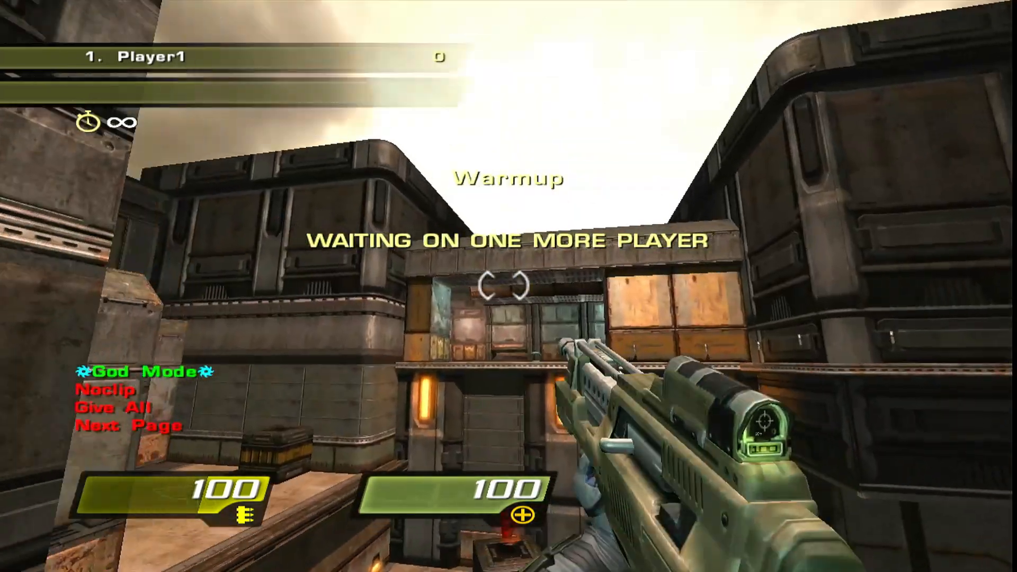
pyautogui.press('w')
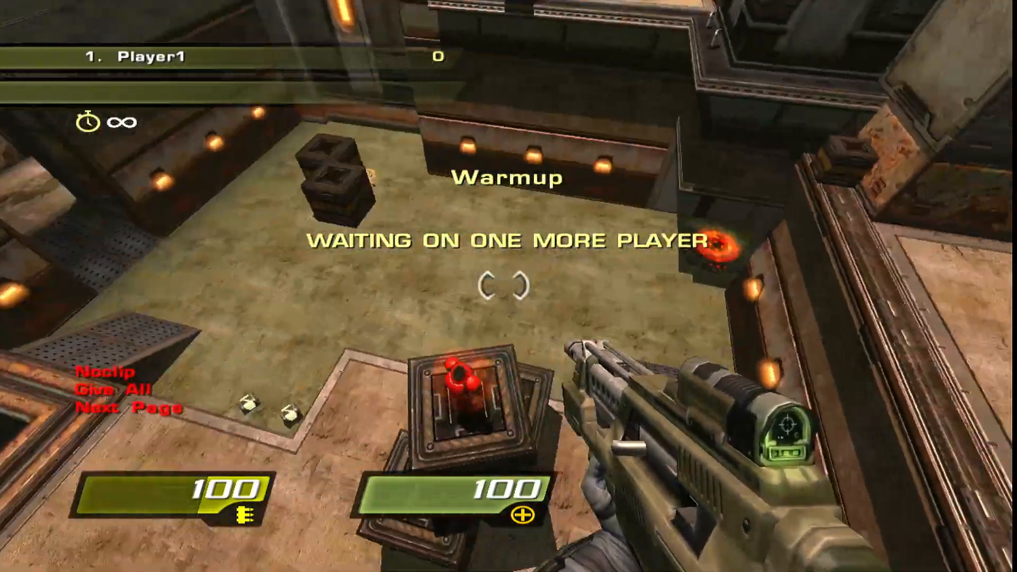
pyautogui.press('w')
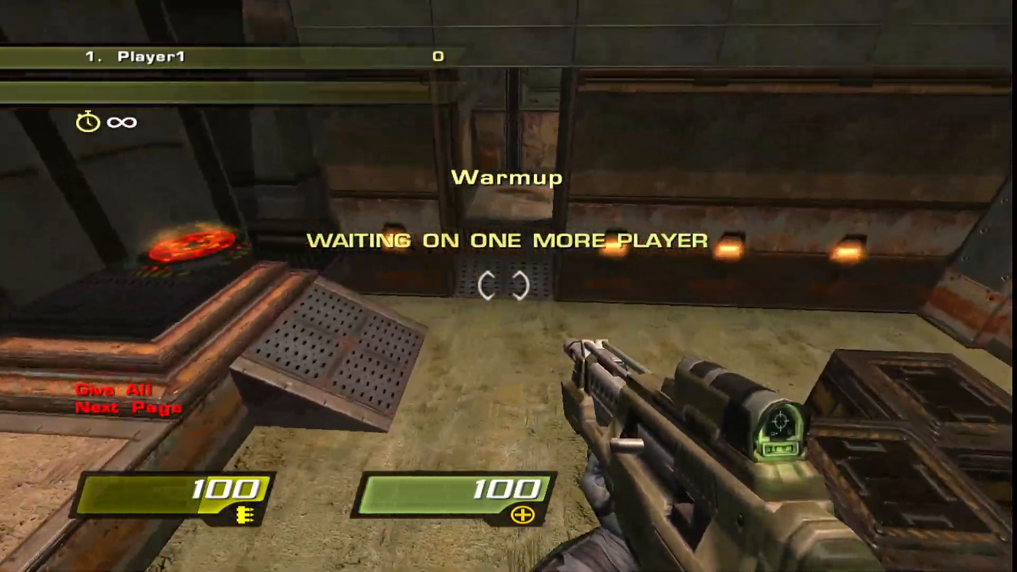
pyautogui.press('w')
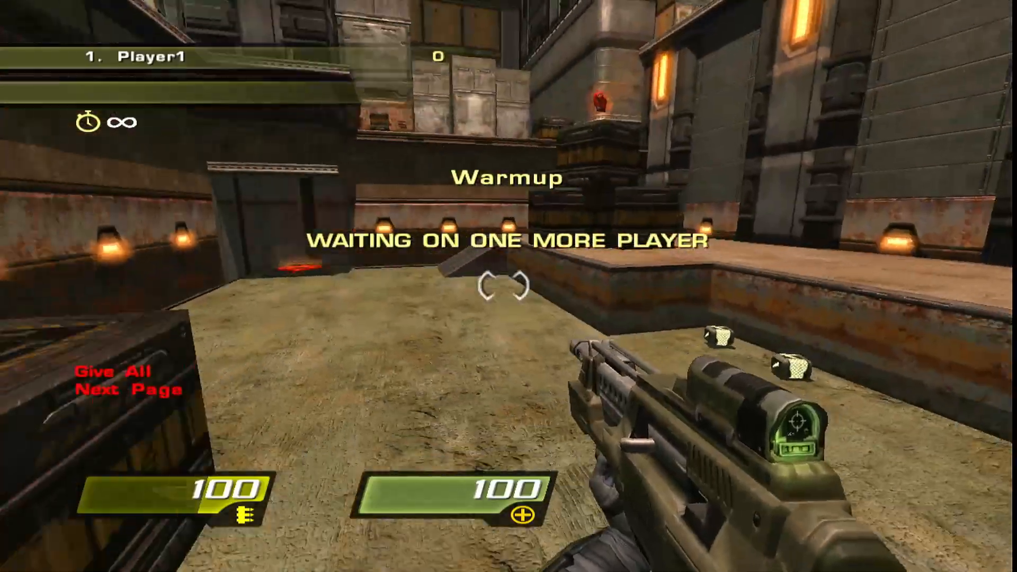
pyautogui.press('w')
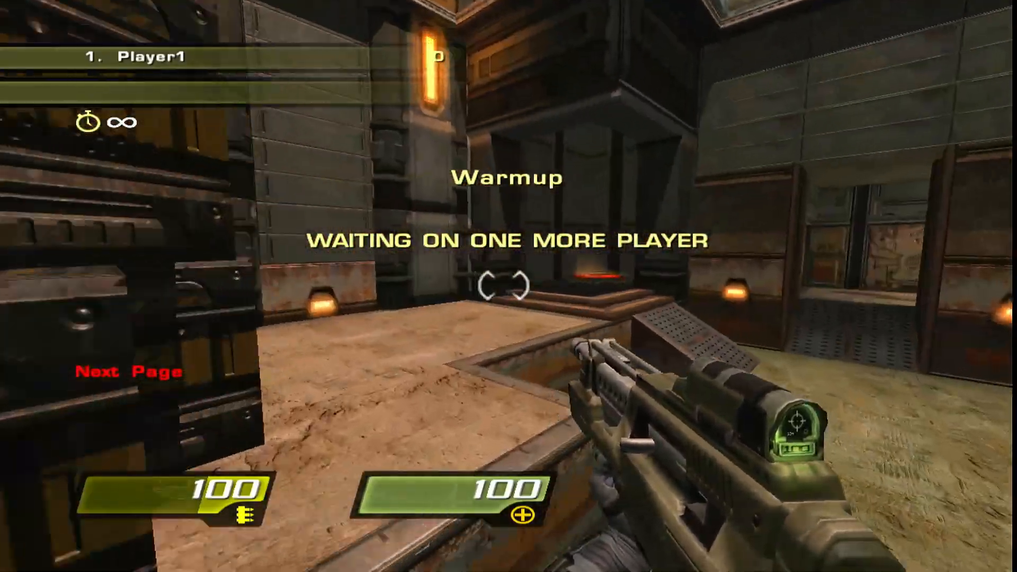
pyautogui.press('w')
# Quit Quake 4 and return to the Xbox 360 dashboard
pyautogui.press('Home')
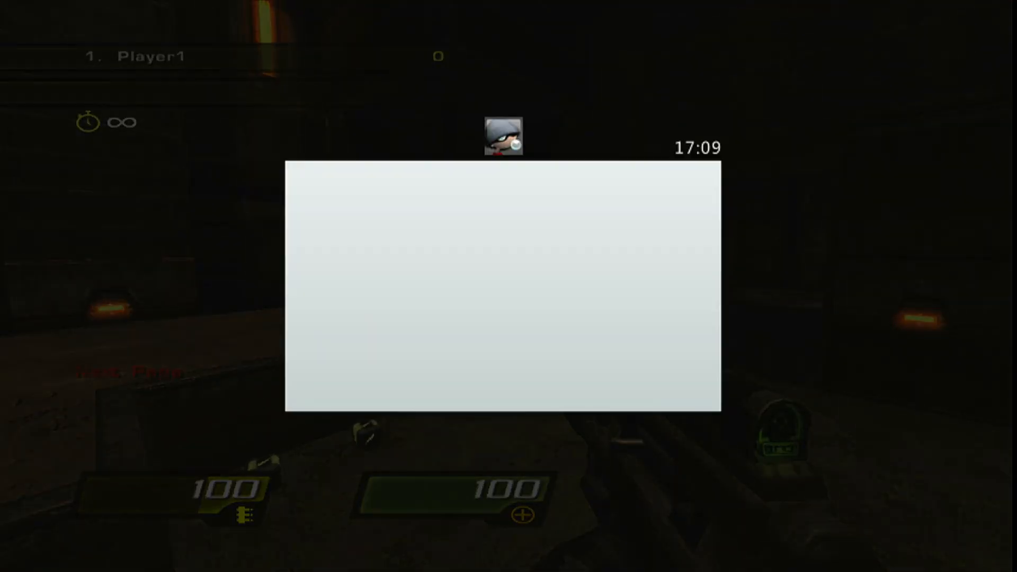
pyautogui.press('y')
pyautogui.press('a')
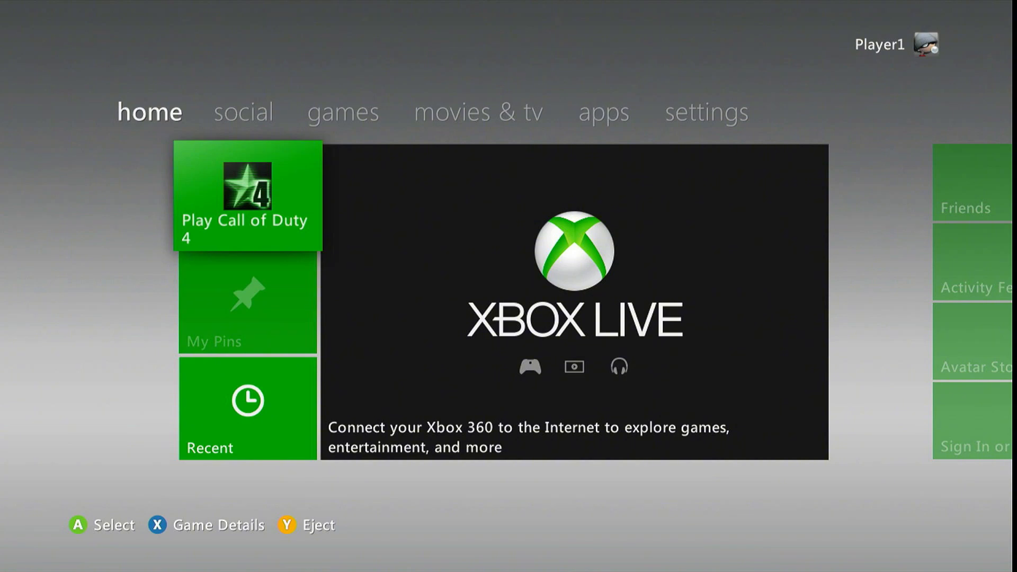
# Open the My Games library and launch Call of Duty 4
pyautogui.press('Right')
pyautogui.press('Right')
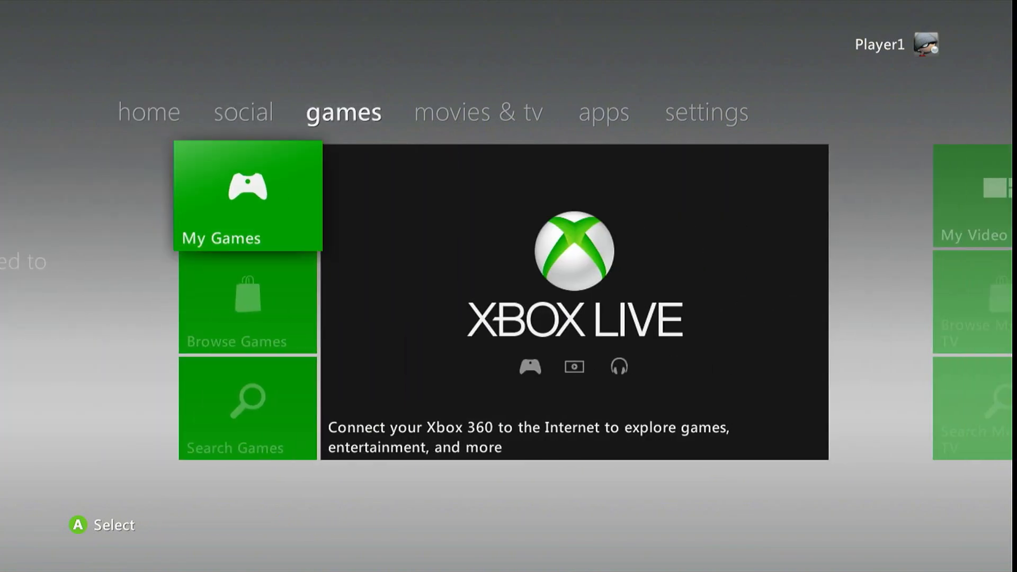
pyautogui.press('Return')
pyautogui.press('Right')
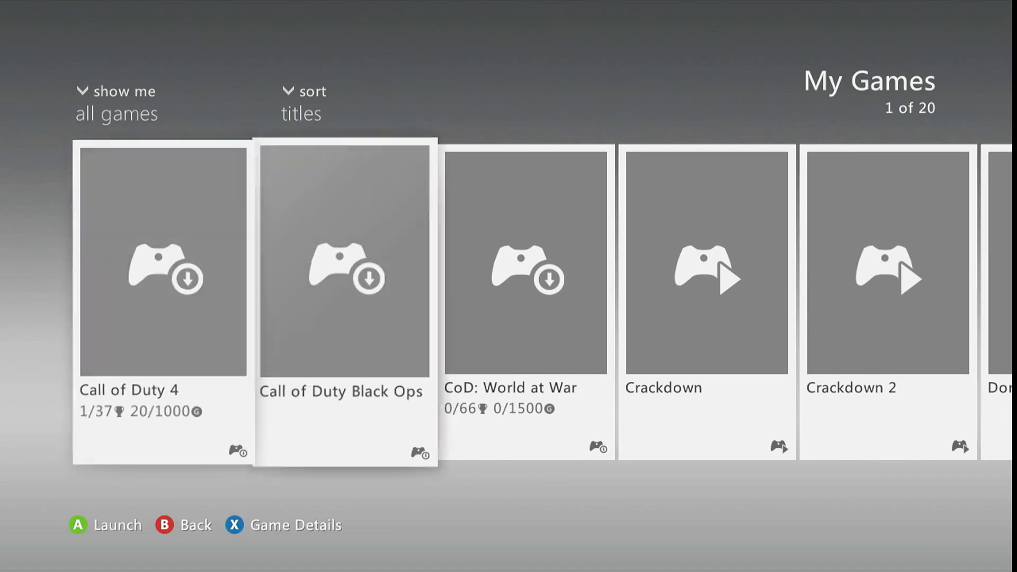
pyautogui.press('Left')
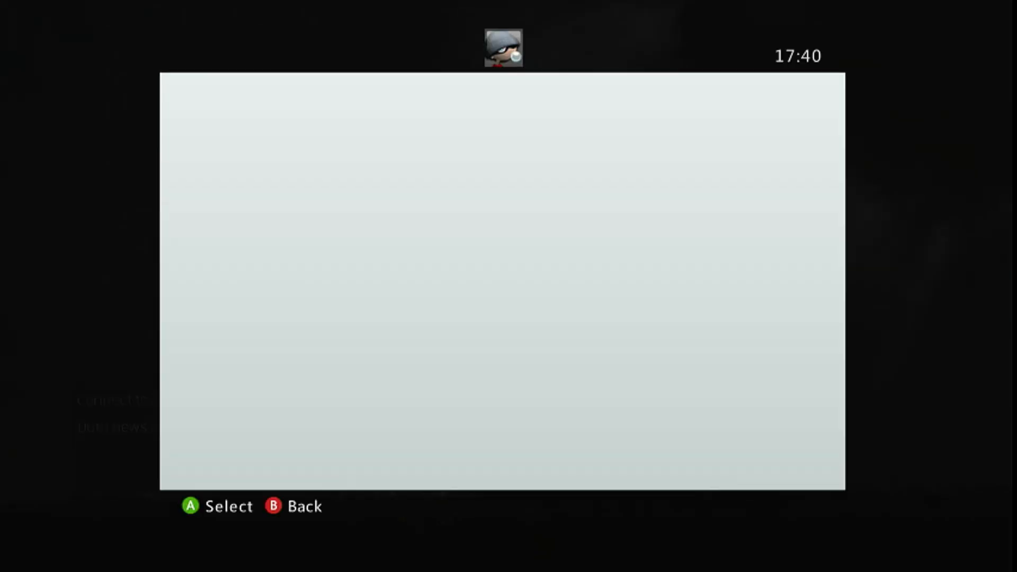
# Select USB Storage Device as the storage device for Call of Duty 4
pyautogui.press('Down')
pyautogui.press('Down')
pyautogui.press('Up')
pyautogui.press('Up')
pyautogui.press('Down')
pyautogui.press('Down')
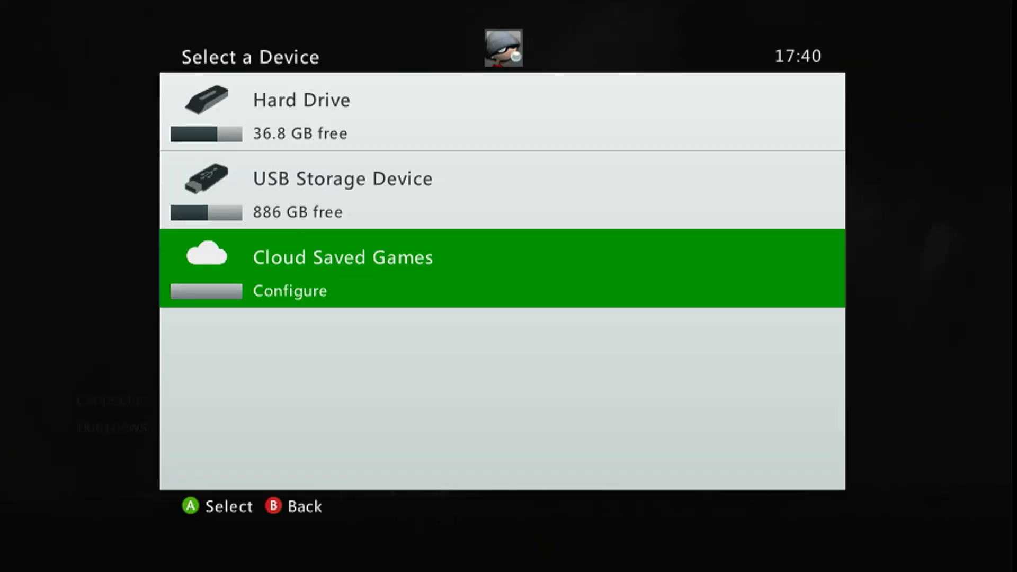
pyautogui.press('Up')
pyautogui.press('Up')
pyautogui.press('Down')
pyautogui.press('Return')
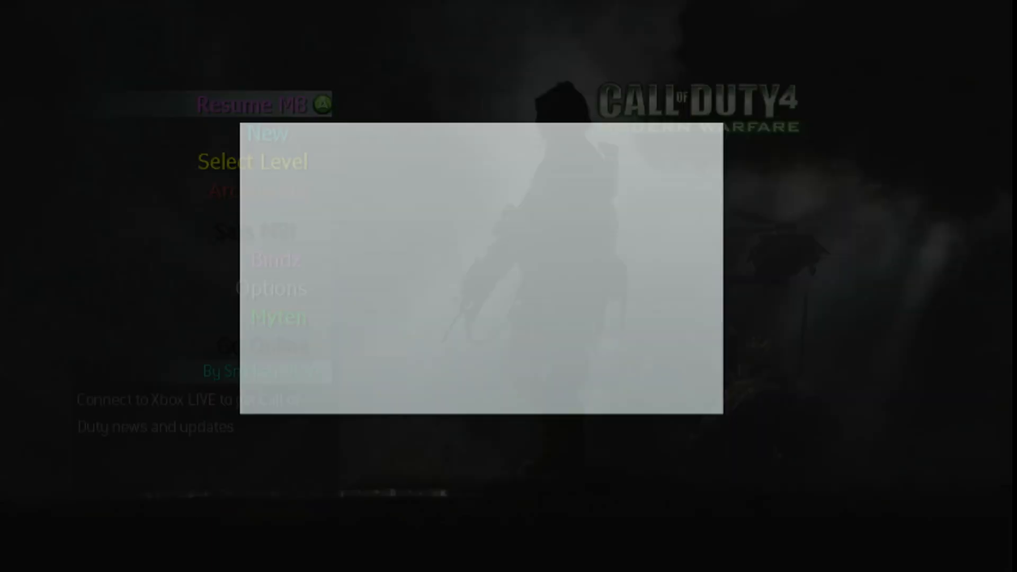
# Open Select Level in the modded Call of Duty 4 menu and browse the ISO MoDz level entries
pyautogui.press('Down')
pyautogui.press('Down')
pyautogui.press('Return')
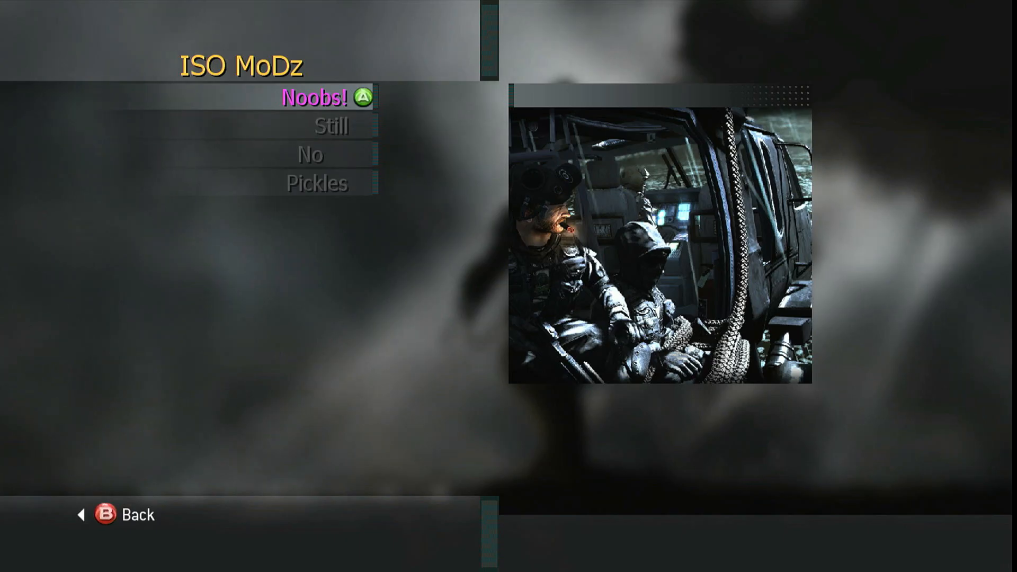
pyautogui.press('Down')
pyautogui.press('Down')
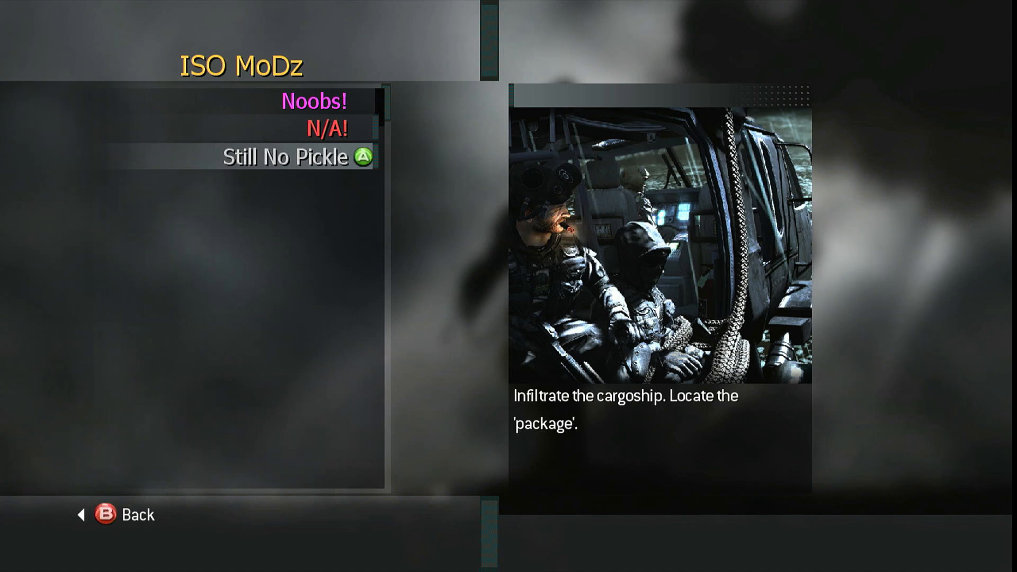
pyautogui.press('Up')
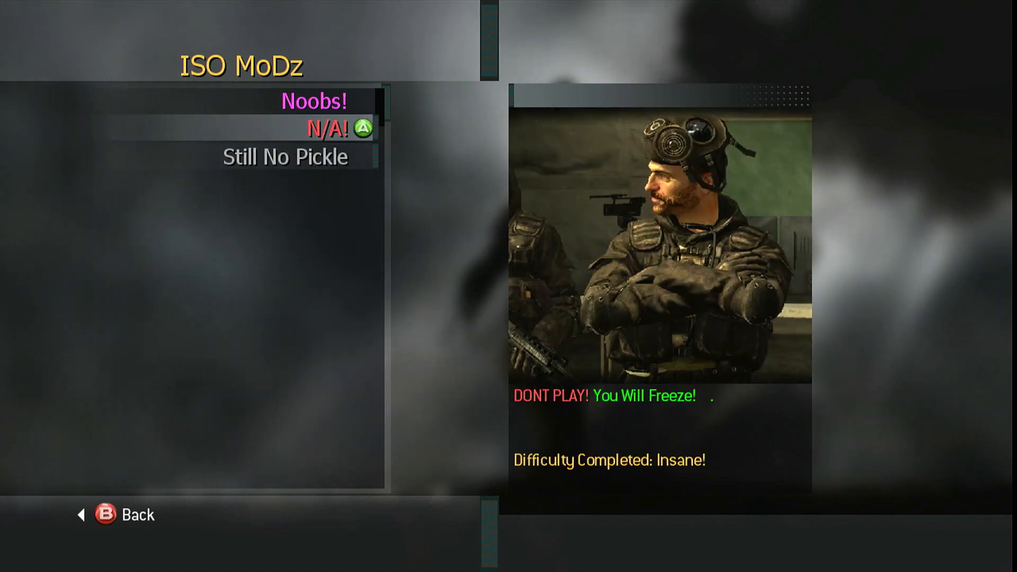
pyautogui.press('Down')
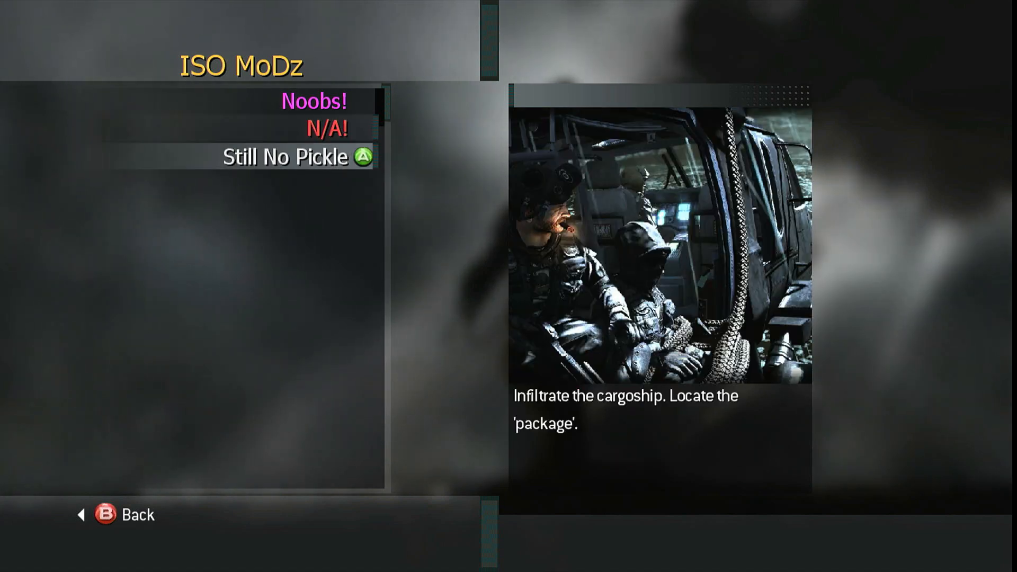
# Start the Still No Pickle level from the ISO MoDz list on Recruit difficulty
pyautogui.press('Up')
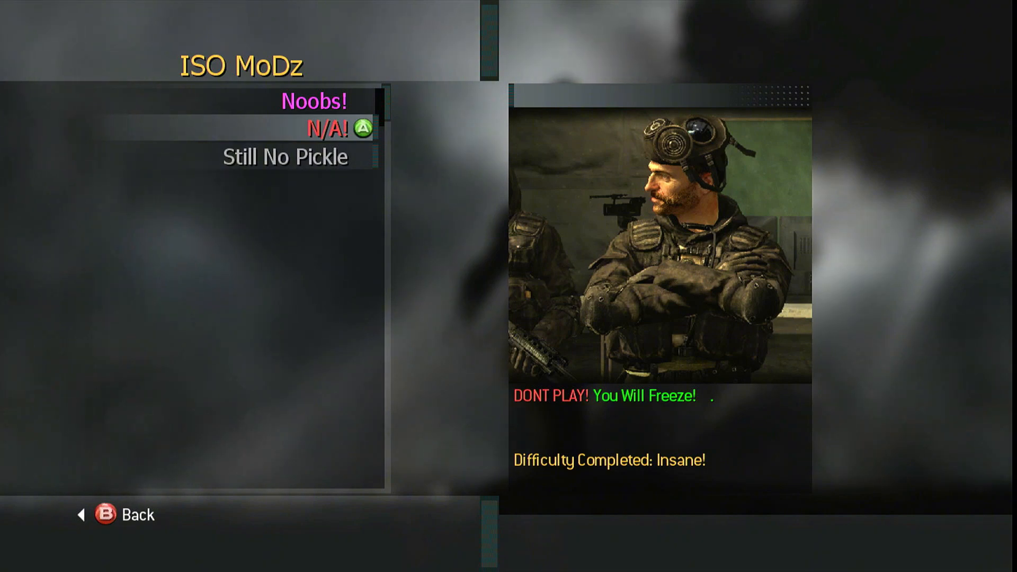
pyautogui.press('Down')
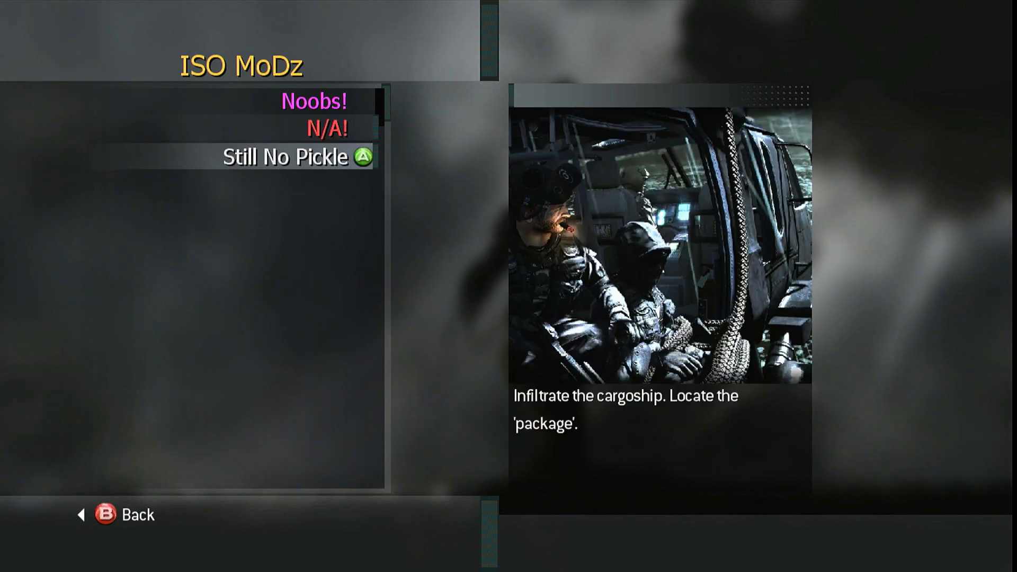
pyautogui.press('Up')
pyautogui.press('Down')
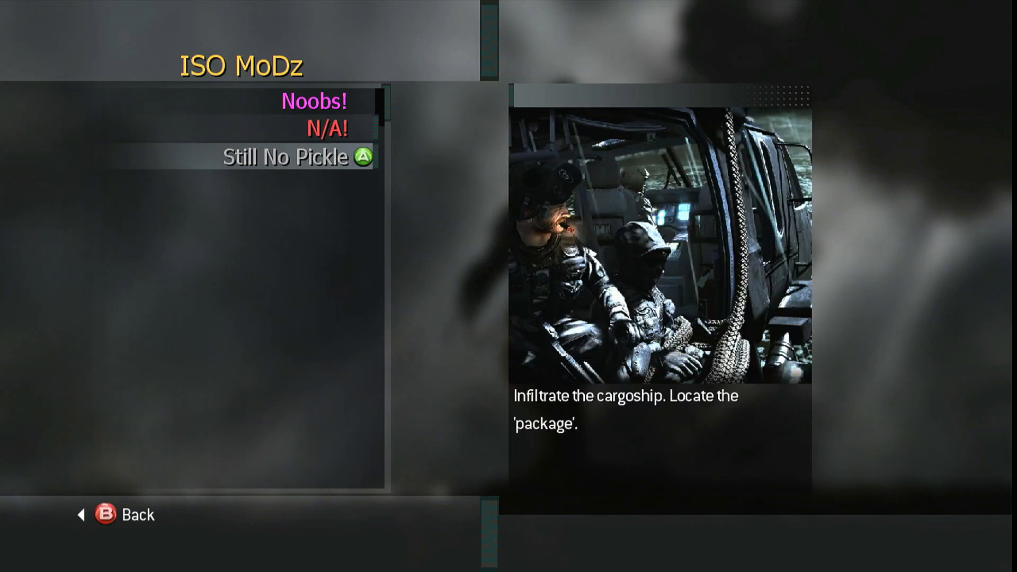
pyautogui.press('Return')
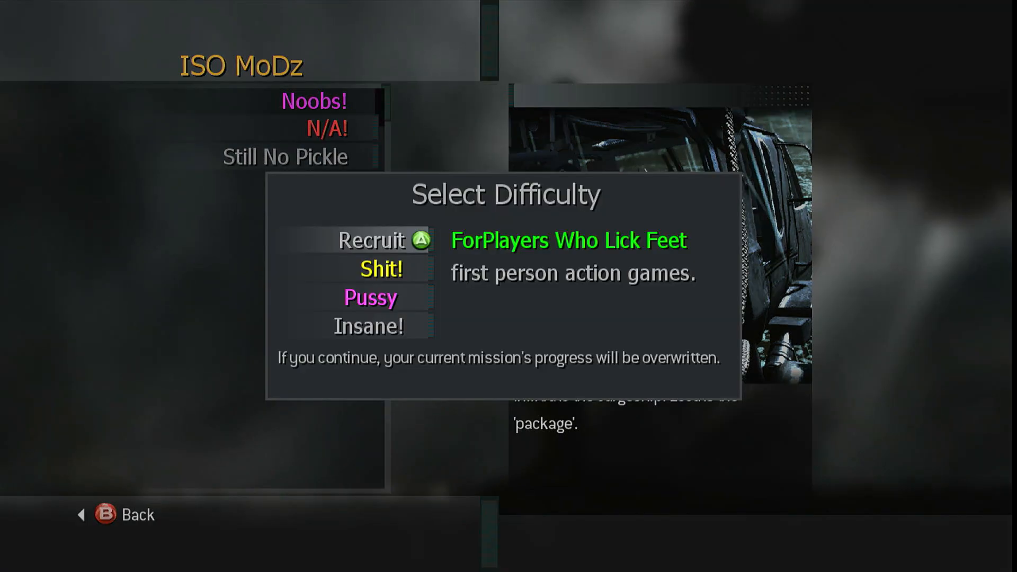
pyautogui.press('Return')
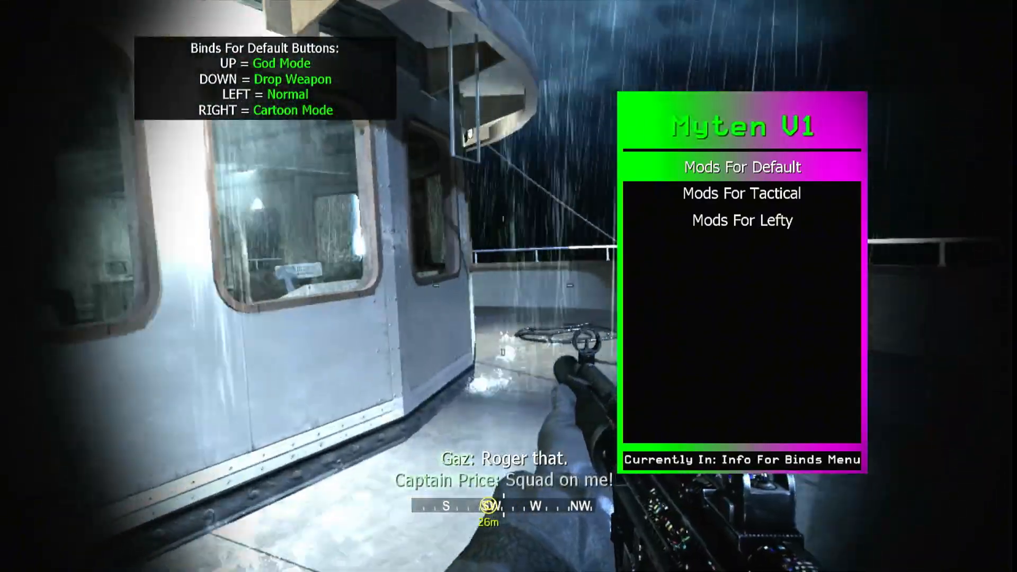
# Display the Mods For Lefty bind information in the Myten V1 mod menu and leave the binds info submenu
pyautogui.press('Down')
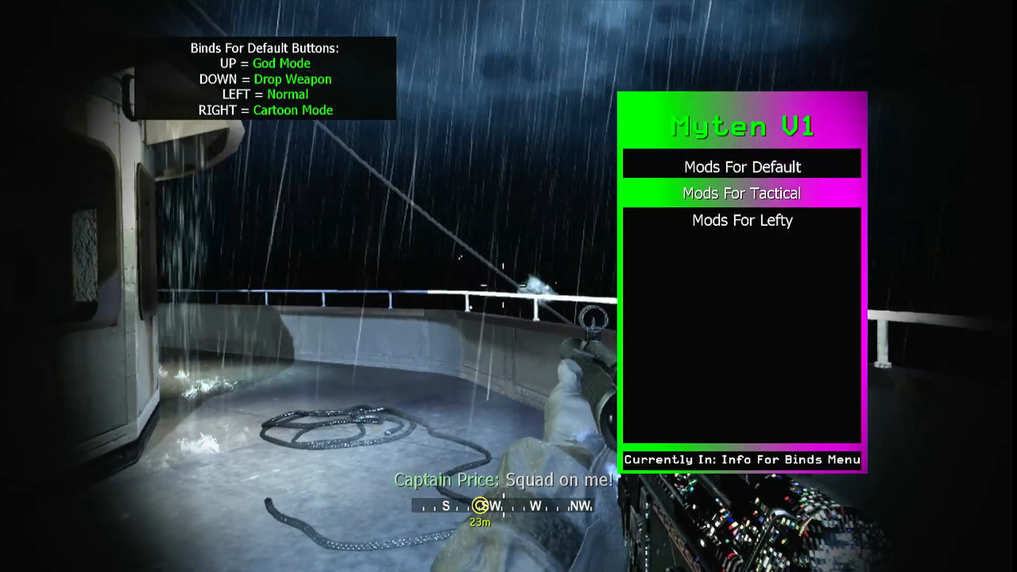
pyautogui.press('Down')
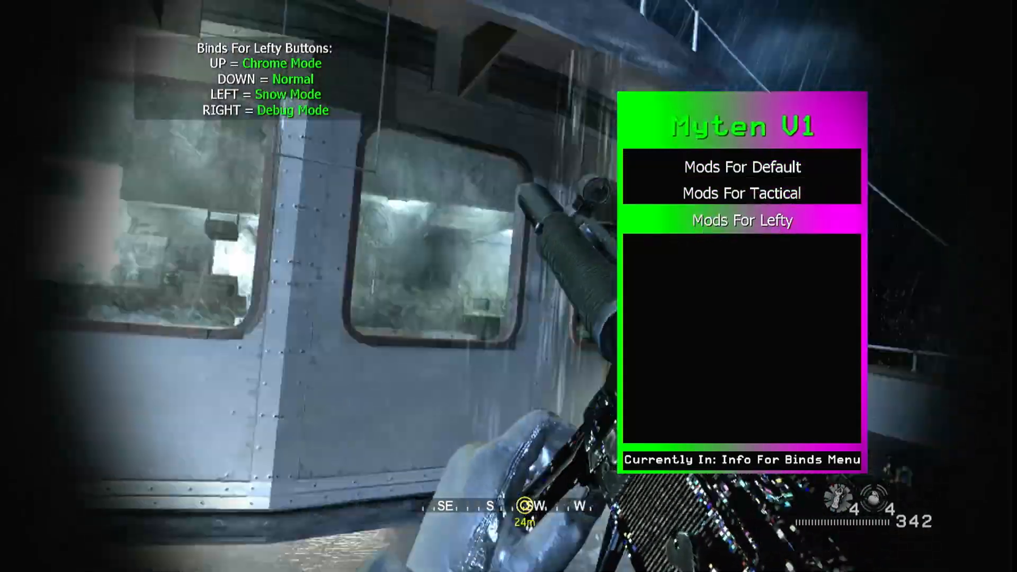
pyautogui.press('Escape')
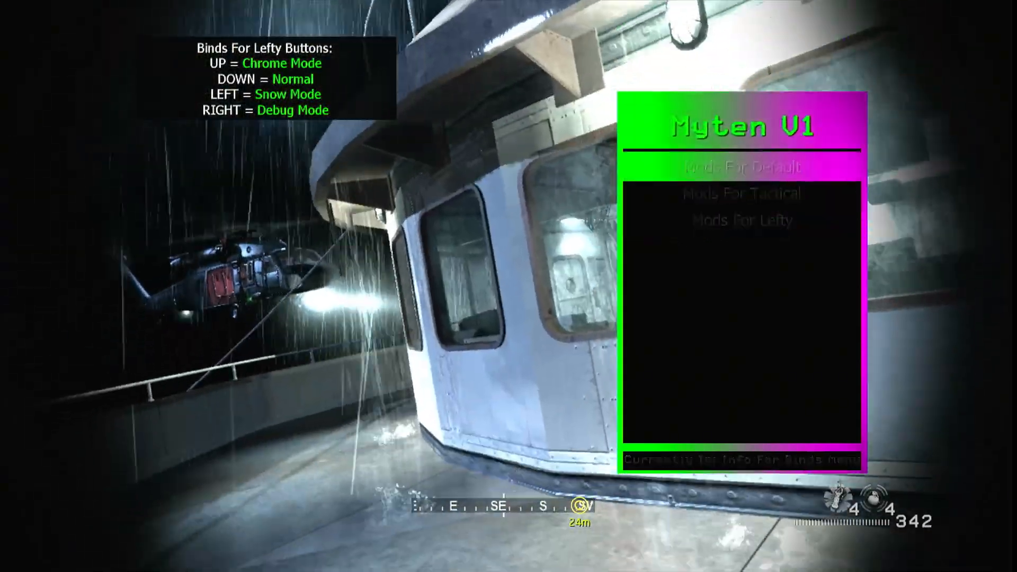
# Browse the Myten V1 main menu entries from Self Menu to Binds Menu
pyautogui.press('Down')
pyautogui.press('Down')
pyautogui.press('Down')
pyautogui.press('Down')
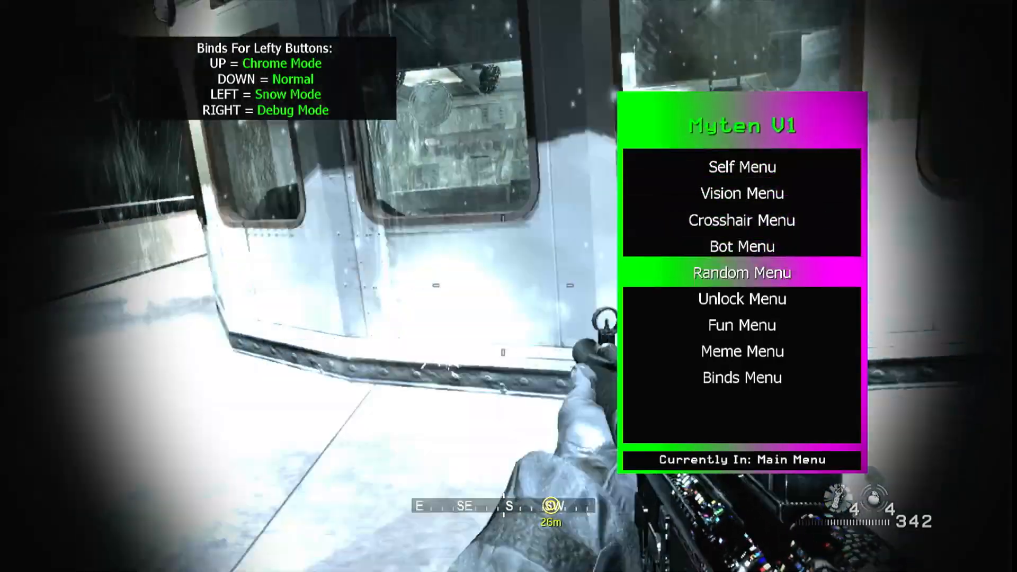
pyautogui.press('Down')
pyautogui.press('Down')
pyautogui.press('Up')
pyautogui.press('Up')
pyautogui.press('Up')
pyautogui.press('Up')
pyautogui.press('Up')
pyautogui.press('Down')
pyautogui.press('Down')
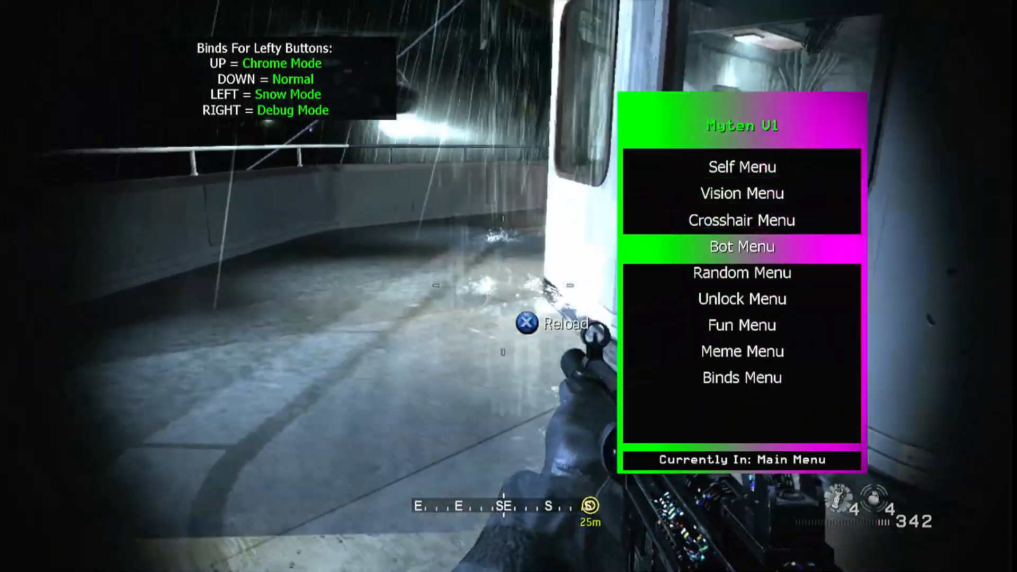
pyautogui.press('Down')
pyautogui.press('Down')
pyautogui.press('Down')
pyautogui.press('Down')
pyautogui.press('Down')
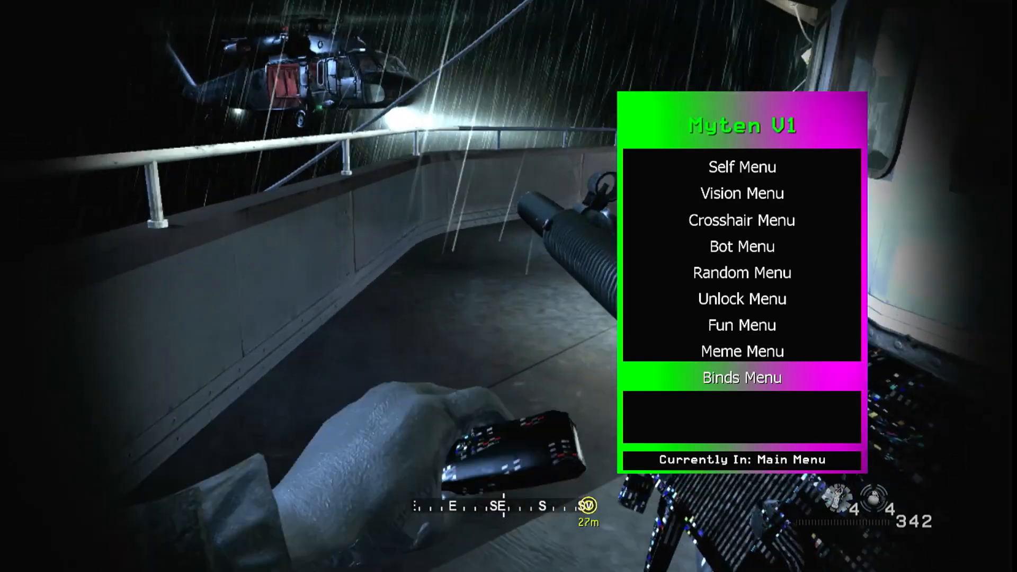
# Leave Call of Duty 4 through the Xbox Guide and return to the Xbox 360 dashboard
pyautogui.press('Escape')
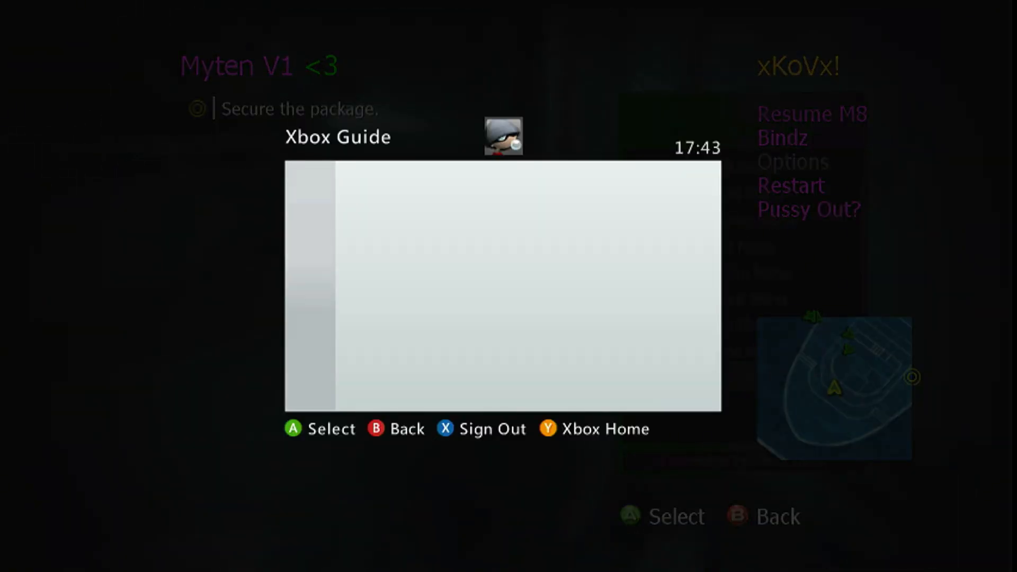
pyautogui.press('Down')
pyautogui.press('Up')
pyautogui.press('Down')
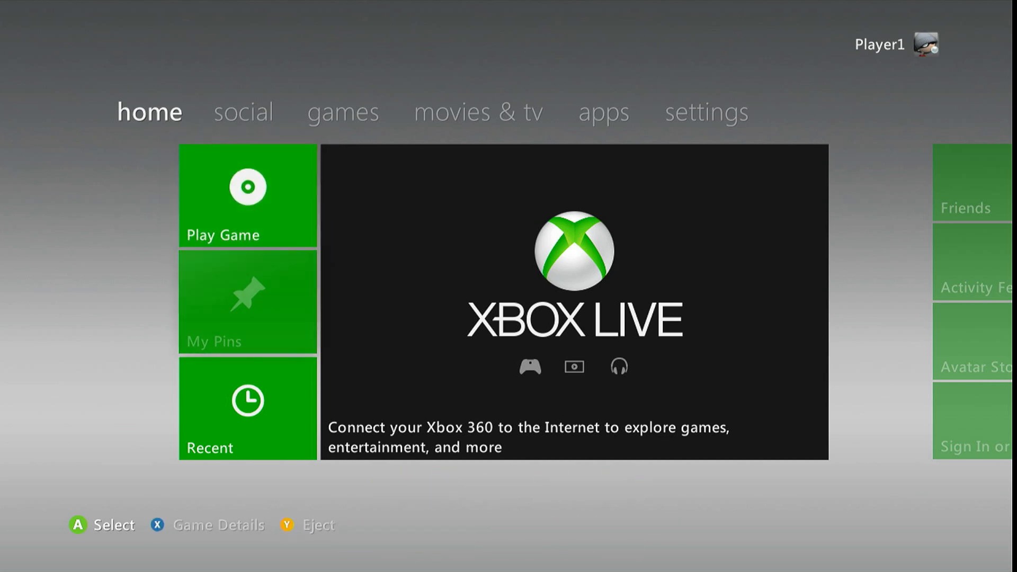
# Open the My Games library and launch CoD: World at War
pyautogui.press('Right')
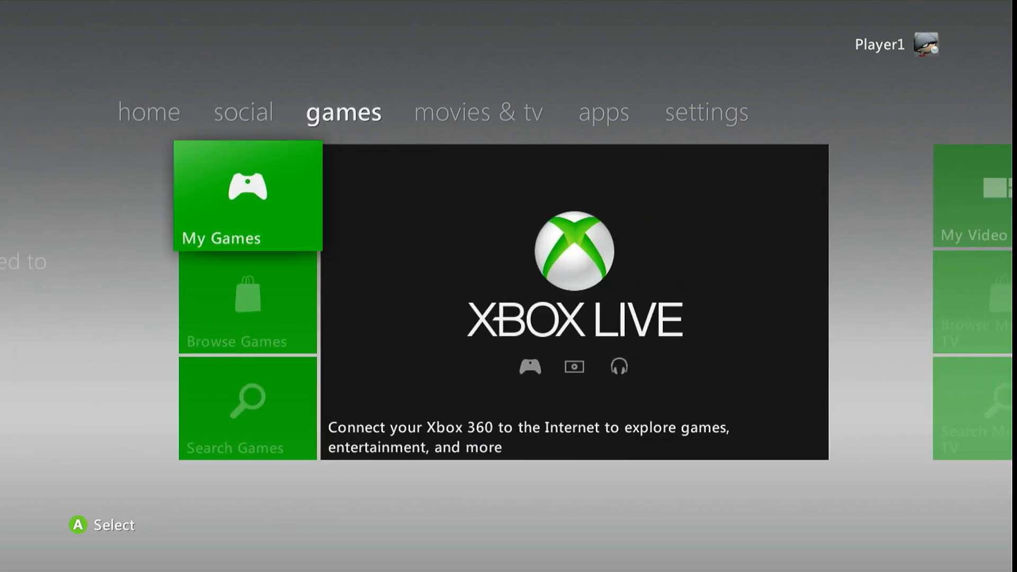
pyautogui.press('Return')
pyautogui.press('Right')
pyautogui.press('Right')
pyautogui.press('Right')
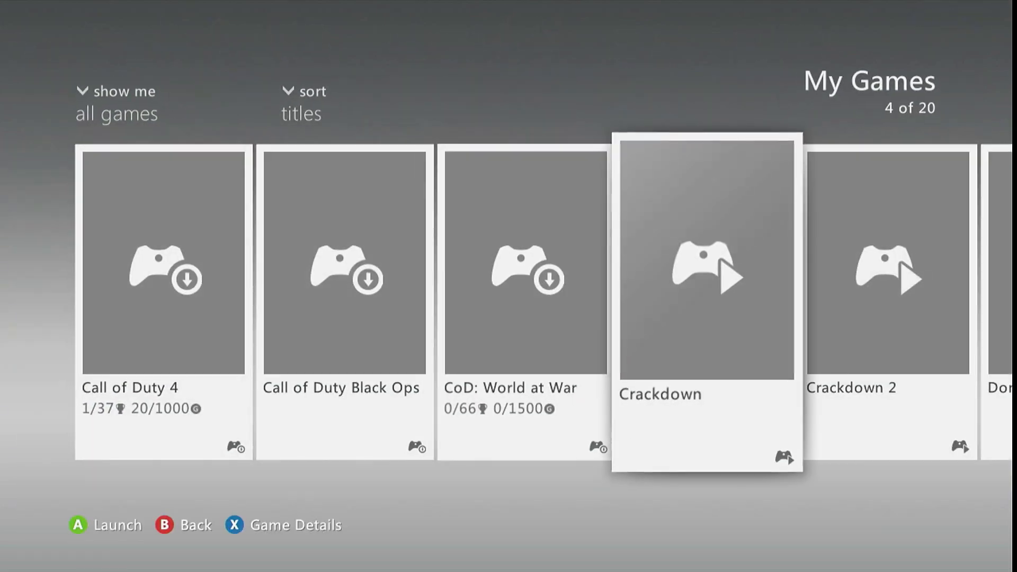
pyautogui.press('Left')
pyautogui.press('Return')
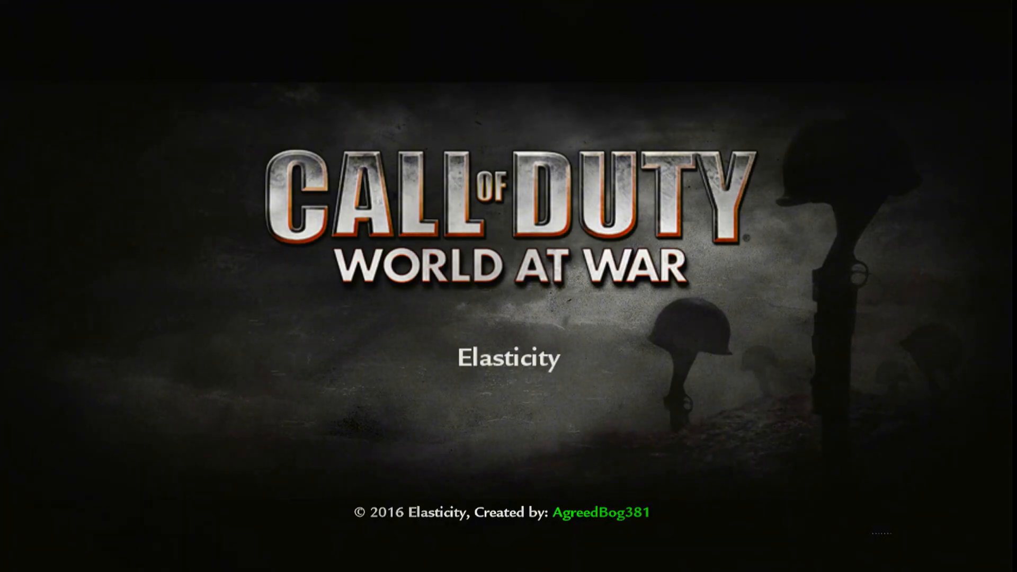
# Proceed past the modded World at War title screen and open the Nazi Zombies map list
pyautogui.press('Return')
pyautogui.press('Return')
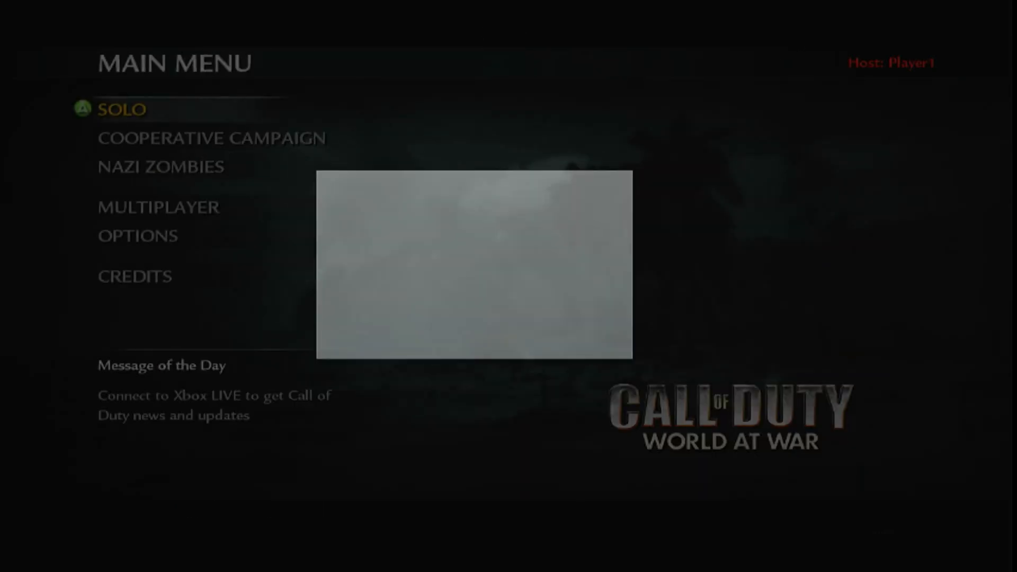
pyautogui.press('Down')
# Choose Der Riese in the Nazi Zombies map list and start the map
pyautogui.press('Down')
pyautogui.press('Return')
pyautogui.press('Return')
pyautogui.press('Down')
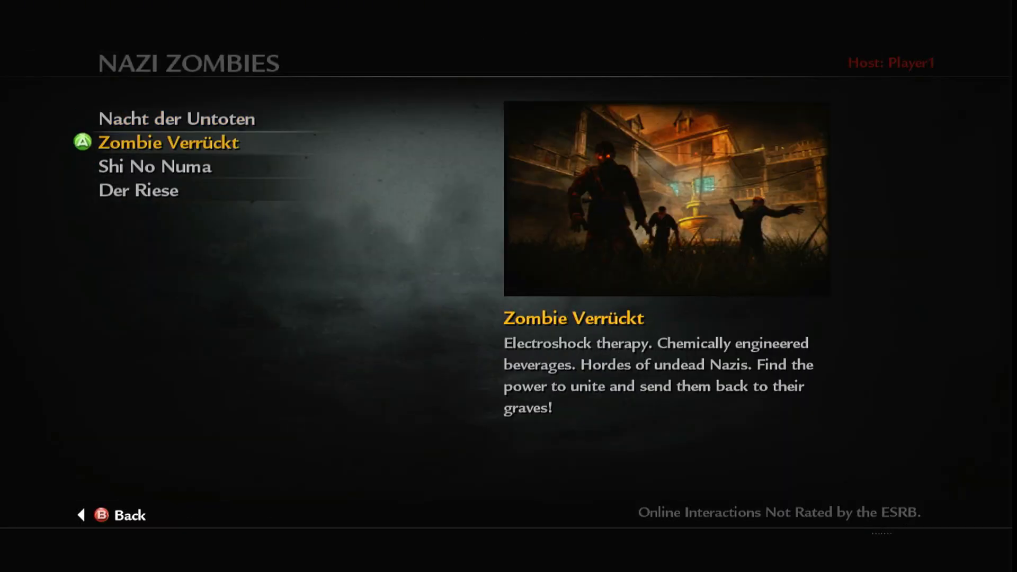
pyautogui.press('Down')
pyautogui.press('Down')
pyautogui.press('Return')
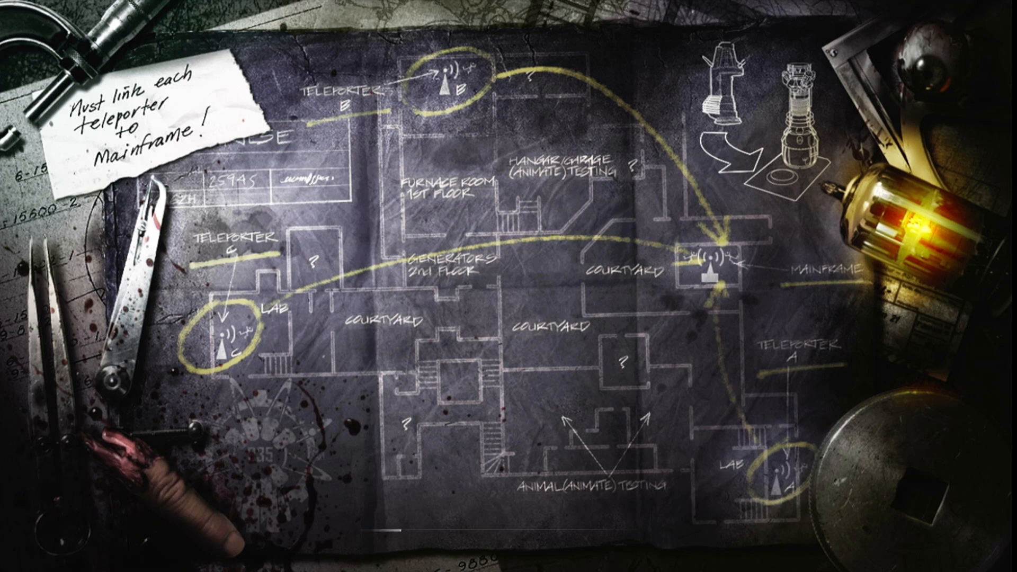